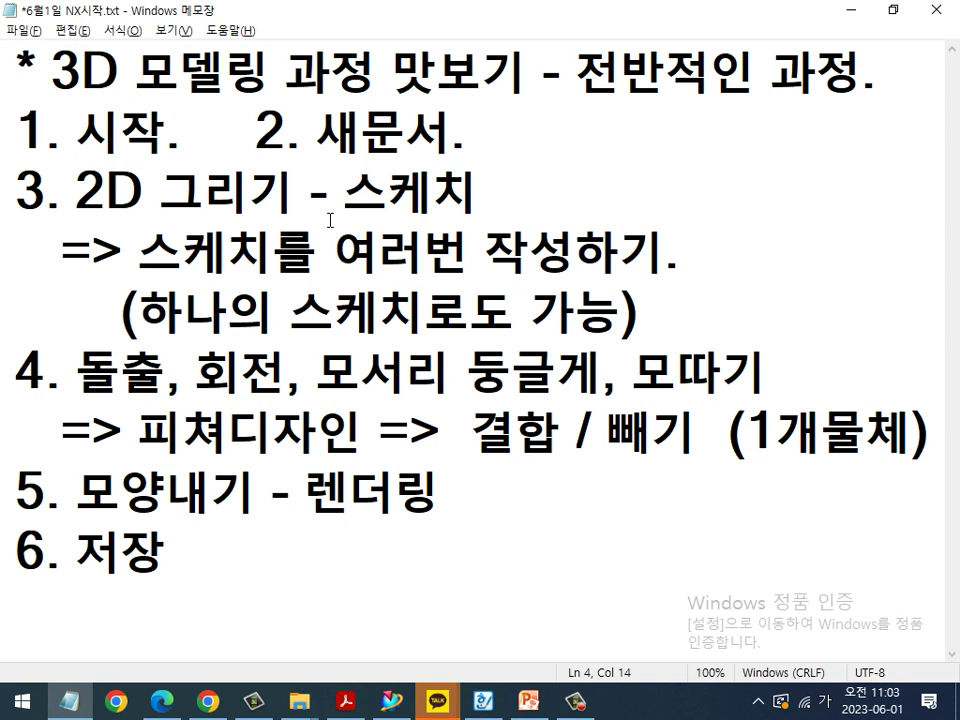
Step: Put item 2, "새문서.", on its own line in the notes and glance at the three-view drawing in PowerPoint
{"action": "left_click", "coordinate": [263, 147]}
{"action": "key", "text": "Return"}
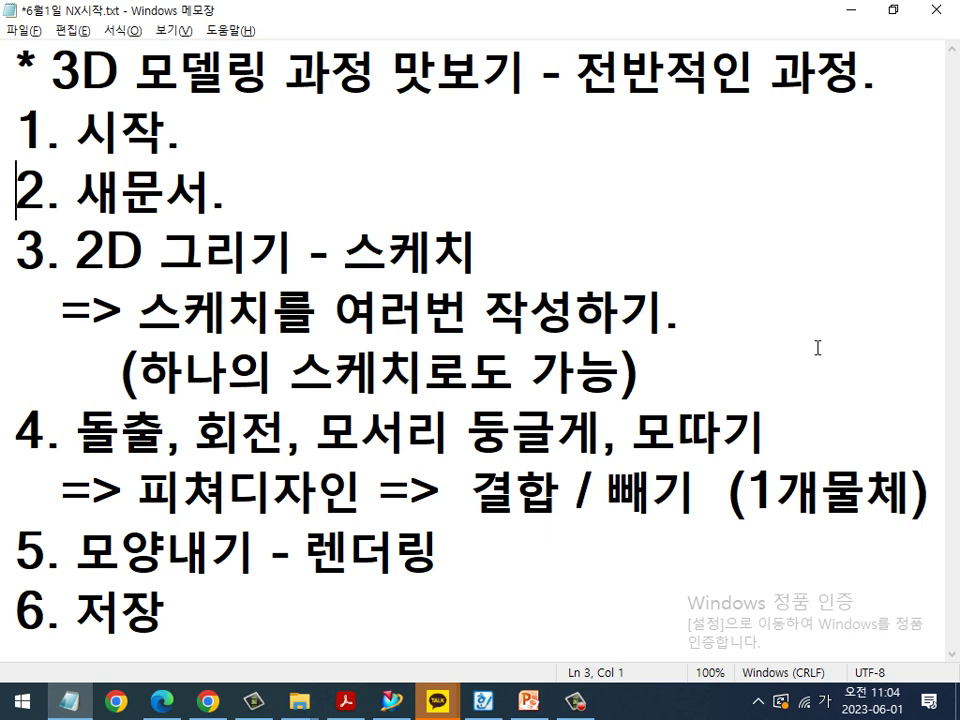
{"action": "key", "text": "alt+Tab"}
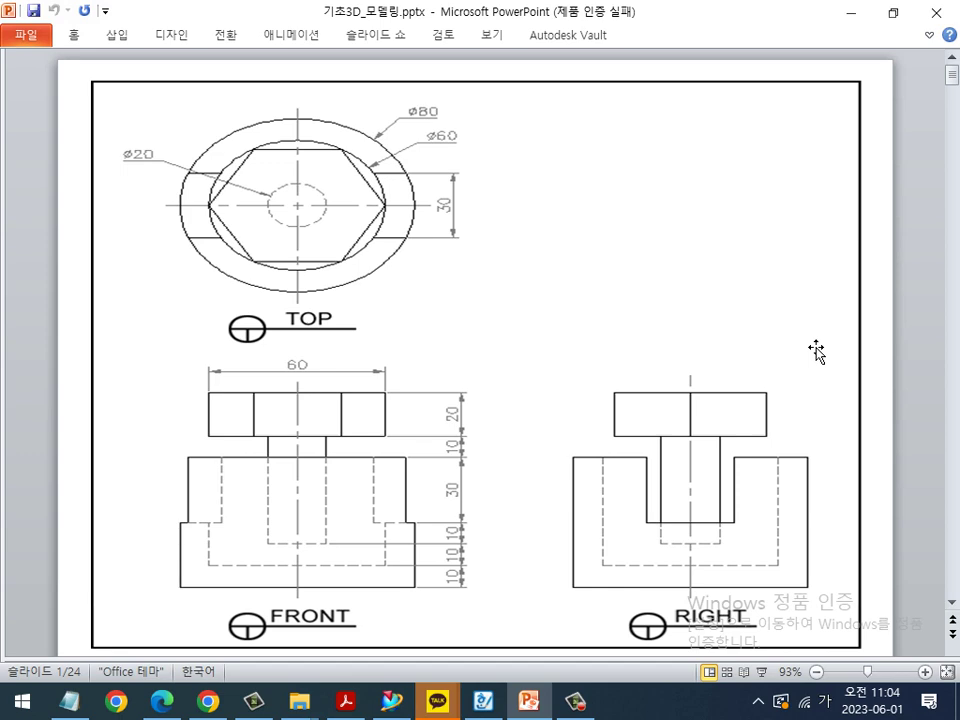
{"action": "key", "text": "alt+Tab"}
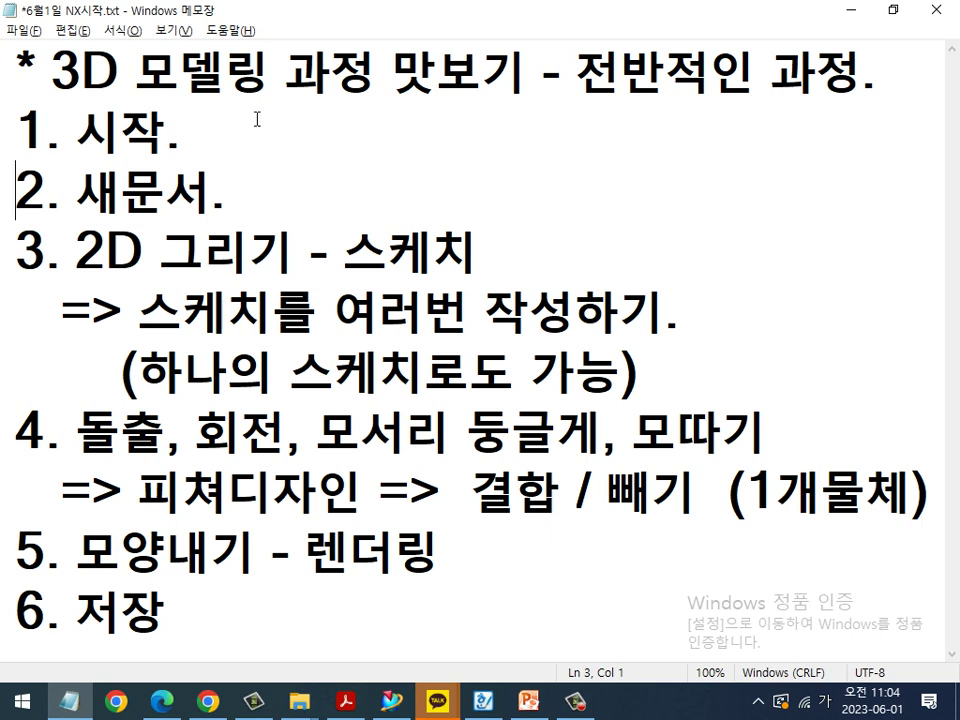
Step: Highlight item 3 on 2D sketching in the notes and mark up a temporary freehand rectangle beside it
{"action": "left_click_drag", "start_coordinate": [636, 369], "coordinate": [3, 268]}
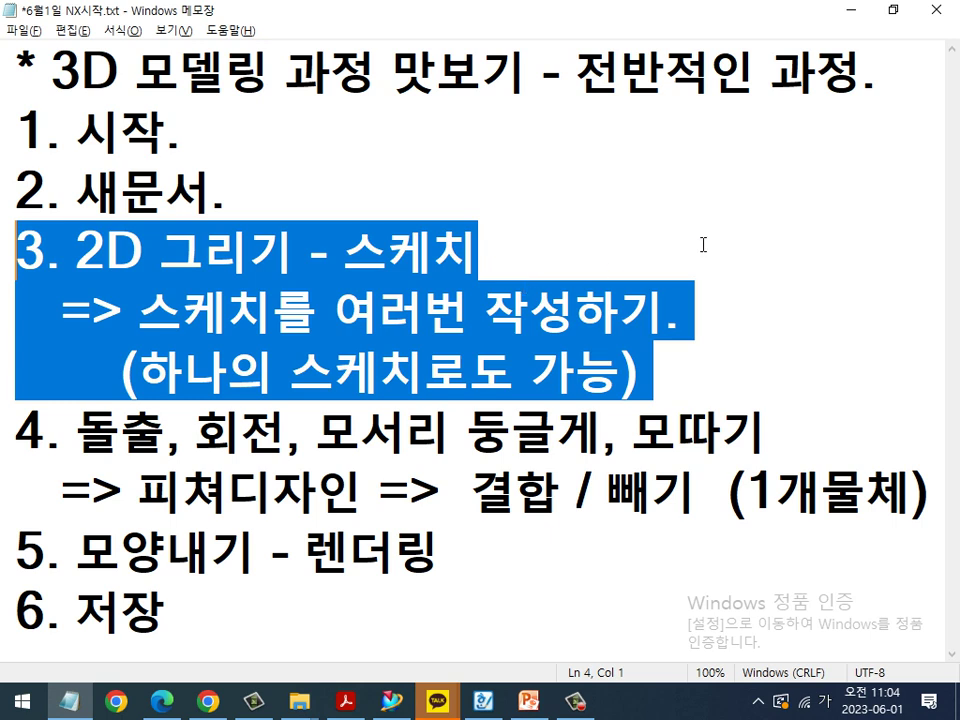
{"action": "key", "text": "ctrl+2"}
{"action": "mouse_move", "coordinate": [632, 140]}
{"action": "left_mouse_down"}
{"action": "mouse_move", "coordinate": [636, 312]}
{"action": "mouse_move", "coordinate": [780, 123]}
{"action": "mouse_move", "coordinate": [830, 274]}
{"action": "left_mouse_up"}
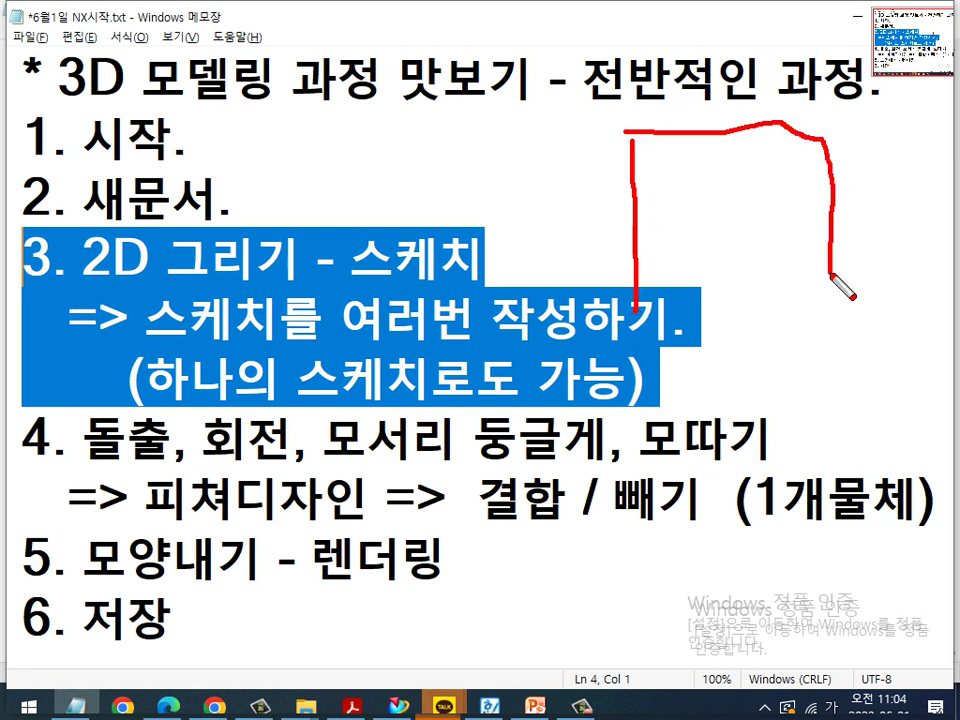
{"action": "left_click_drag", "start_coordinate": [815, 318], "coordinate": [660, 328]}
{"action": "mouse_move", "coordinate": [659, 157]}
{"action": "left_mouse_down"}
{"action": "mouse_move", "coordinate": [664, 290]}
{"action": "mouse_move", "coordinate": [770, 305]}
{"action": "mouse_move", "coordinate": [797, 190]}
{"action": "mouse_move", "coordinate": [705, 152]}
{"action": "mouse_move", "coordinate": [710, 217]}
{"action": "mouse_move", "coordinate": [741, 206]}
{"action": "mouse_move", "coordinate": [733, 198]}
{"action": "left_mouse_up"}
{"action": "key", "text": "Escape"}
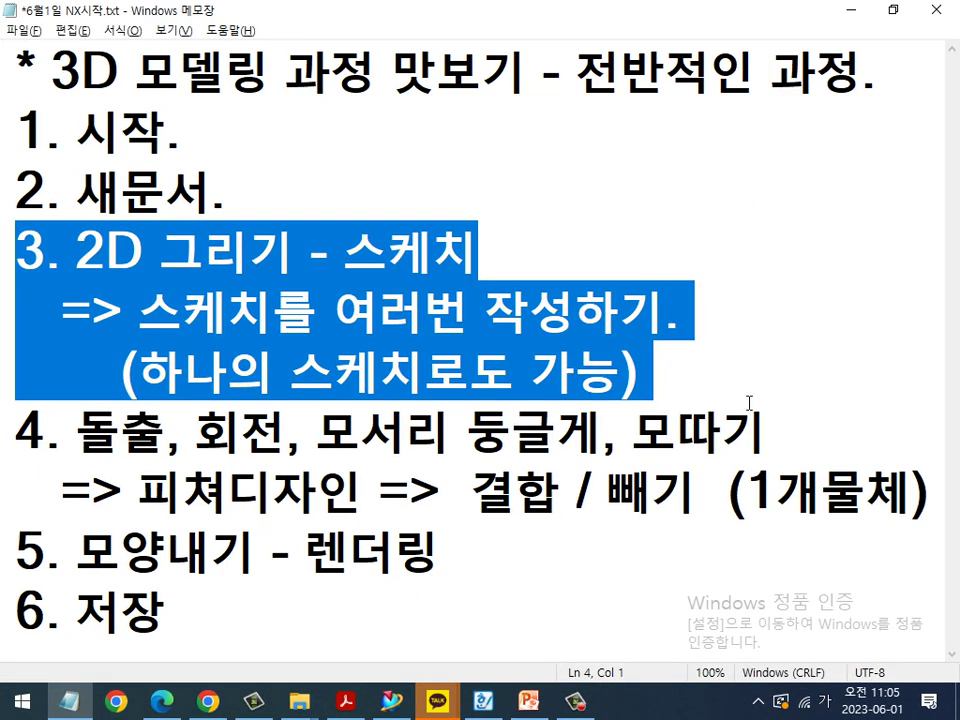
Step: Annotate the notes with a temporary circle around the 2D sketch item and arrows, and clear the markup
{"action": "key", "text": "ctrl+2"}
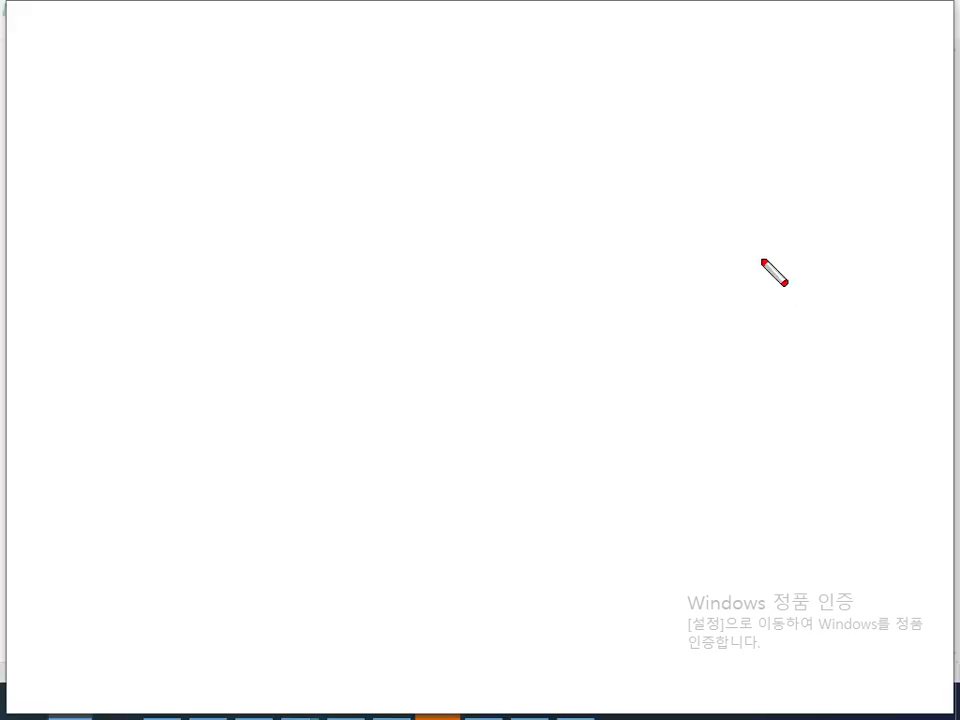
{"action": "mouse_move", "coordinate": [754, 165]}
{"action": "left_mouse_down"}
{"action": "mouse_move", "coordinate": [760, 225]}
{"action": "mouse_move", "coordinate": [740, 290]}
{"action": "left_mouse_up"}
{"action": "mouse_move", "coordinate": [683, 386]}
{"action": "left_mouse_down"}
{"action": "mouse_move", "coordinate": [345, 405]}
{"action": "mouse_move", "coordinate": [65, 250]}
{"action": "mouse_move", "coordinate": [387, 184]}
{"action": "mouse_move", "coordinate": [678, 264]}
{"action": "mouse_move", "coordinate": [673, 412]}
{"action": "left_mouse_up"}
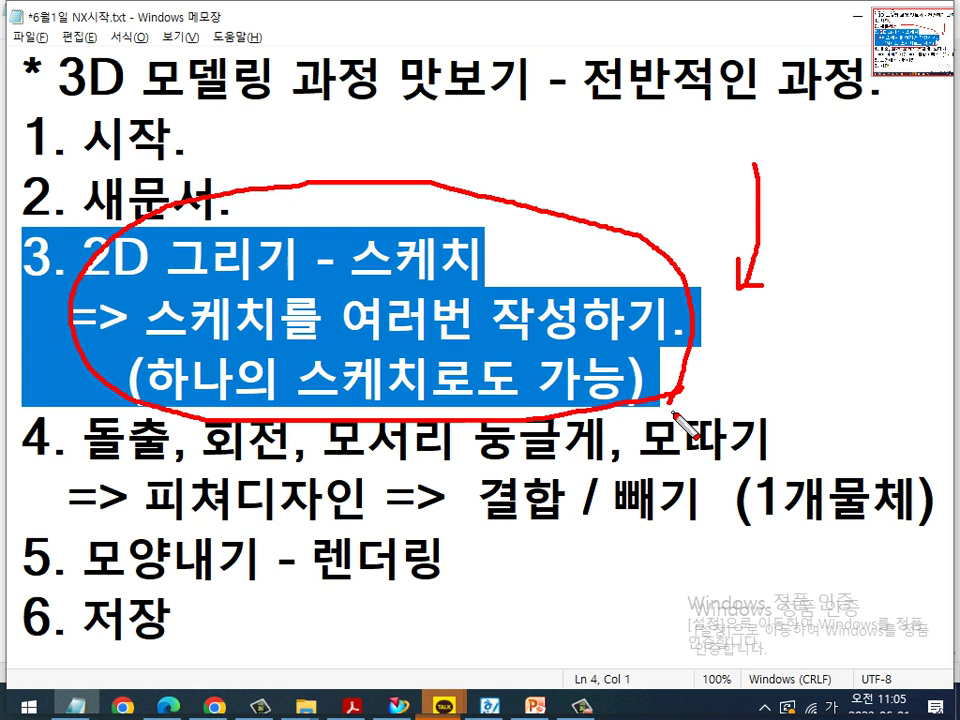
{"action": "mouse_move", "coordinate": [603, 142]}
{"action": "left_mouse_down"}
{"action": "mouse_move", "coordinate": [512, 264]}
{"action": "mouse_move", "coordinate": [543, 262]}
{"action": "left_mouse_up"}
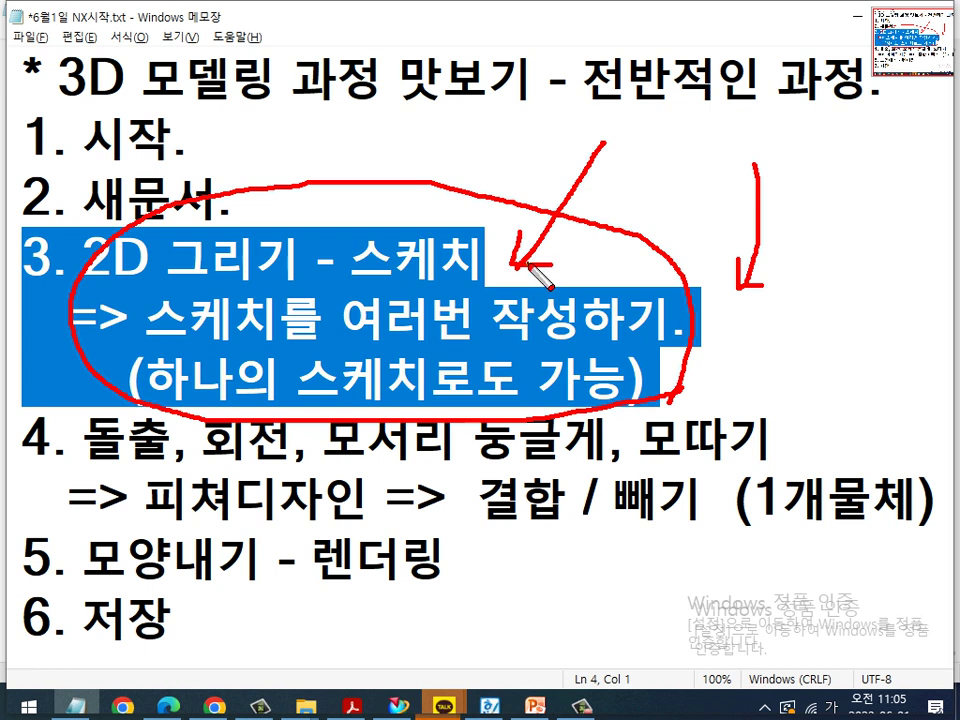
{"action": "key", "text": "Escape"}
Step: Switch to the three-view drawing in PowerPoint and temporarily annotate the lower part of the RIGHT view
{"action": "key", "text": "alt+Tab"}
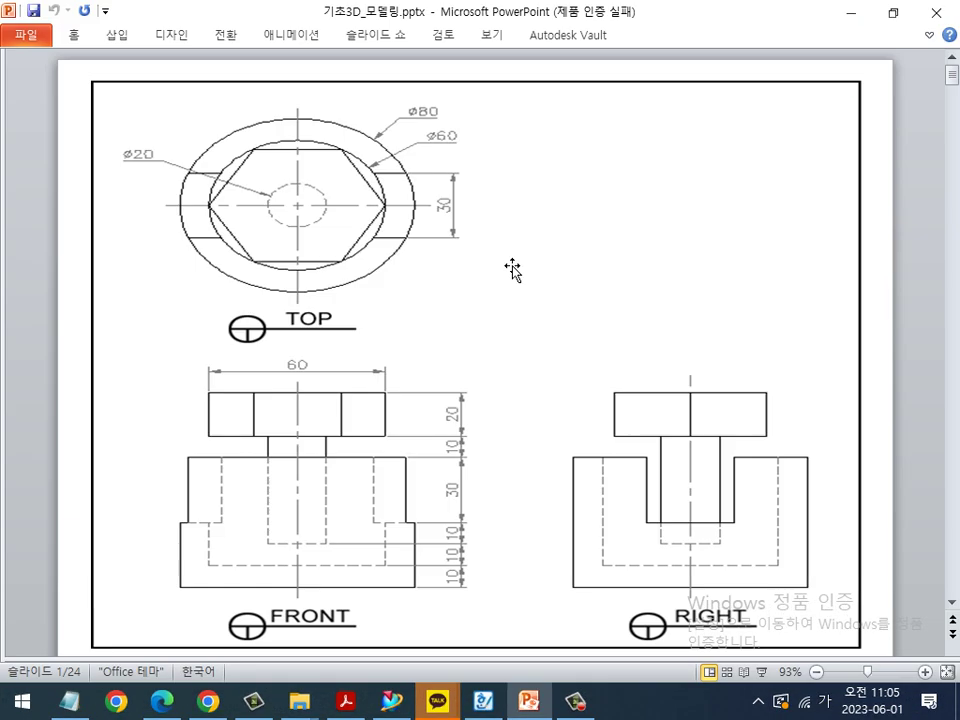
{"action": "key", "text": "ctrl+2"}
{"action": "mouse_move", "coordinate": [686, 550]}
{"action": "left_mouse_down"}
{"action": "mouse_move", "coordinate": [600, 601]}
{"action": "mouse_move", "coordinate": [370, 130]}
{"action": "mouse_move", "coordinate": [703, 540]}
{"action": "mouse_move", "coordinate": [662, 566]}
{"action": "left_mouse_up"}
{"action": "key", "text": "Escape"}
Step: Switch to NX and create a new part named model3.prt from the millimetre Model template
{"action": "left_click", "coordinate": [392, 704]}
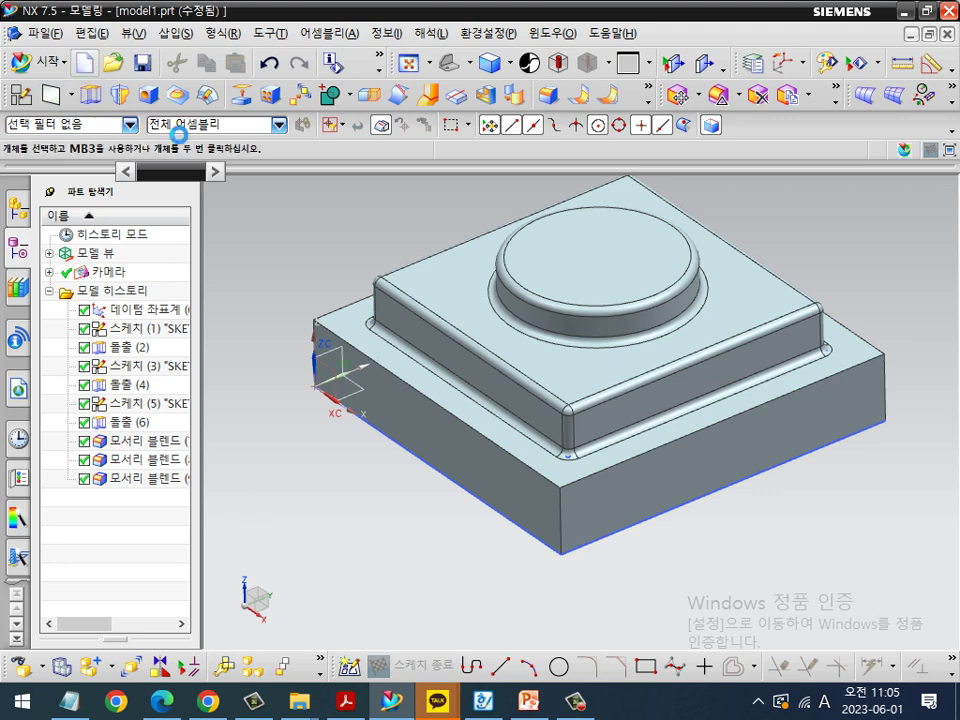
{"action": "left_click", "coordinate": [85, 65]}
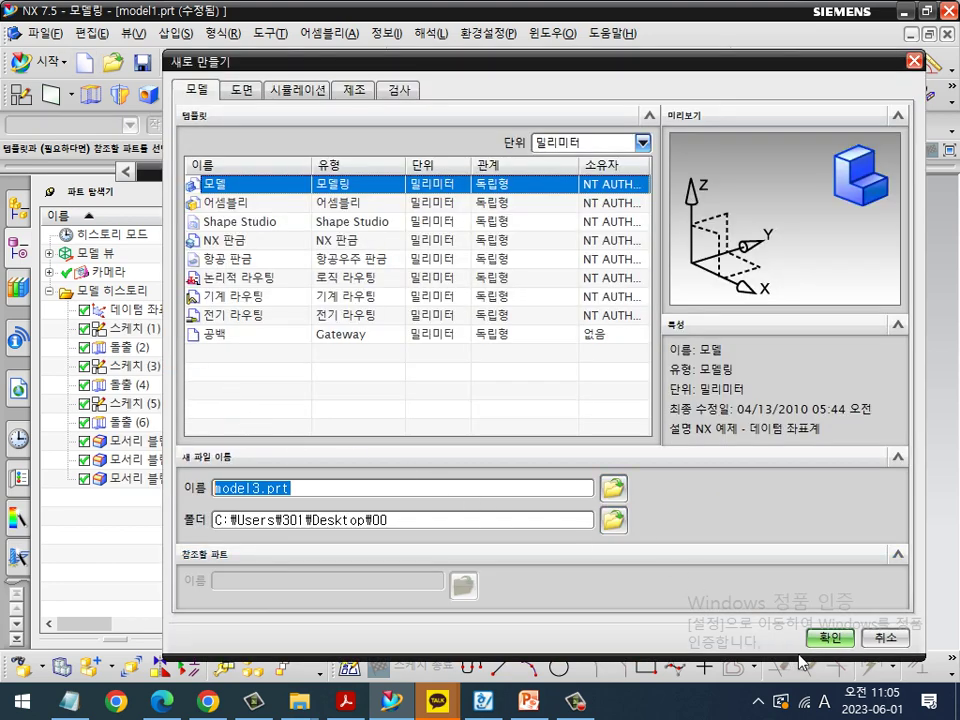
{"action": "left_click", "coordinate": [828, 638]}
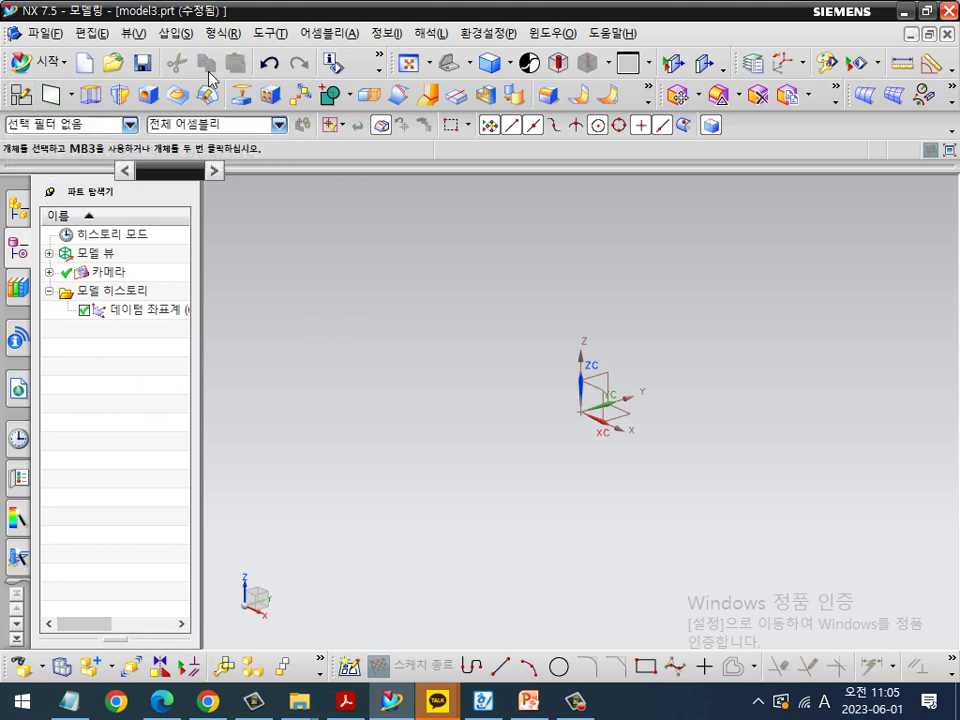
Step: Create a task-environment sketch on the default XY plane and leave the Profile command without drawing
{"action": "left_click", "coordinate": [178, 33]}
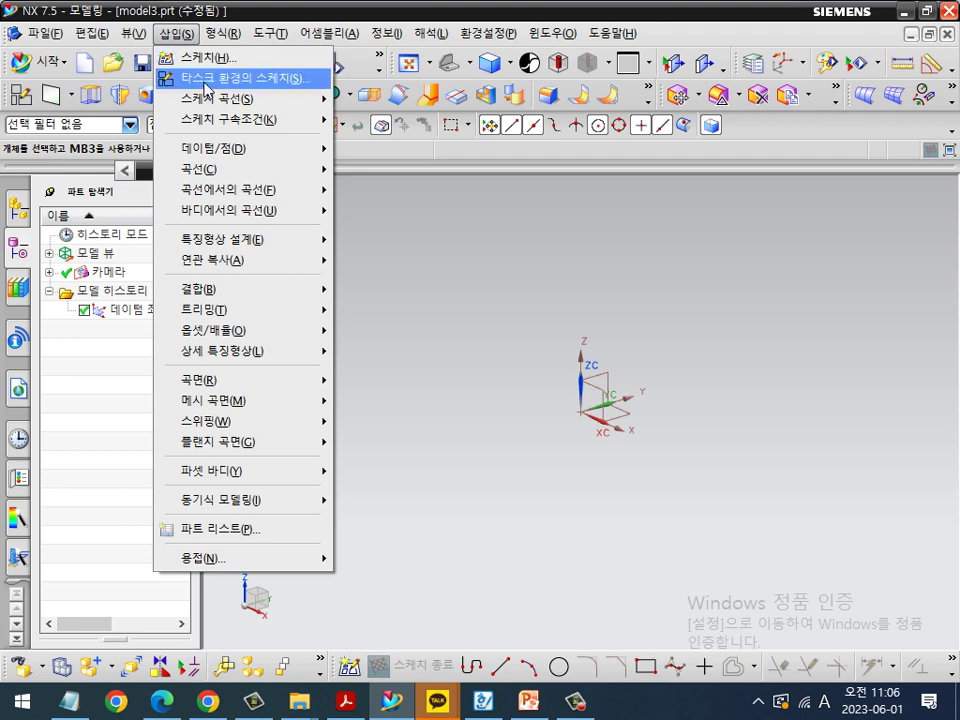
{"action": "left_click", "coordinate": [212, 86]}
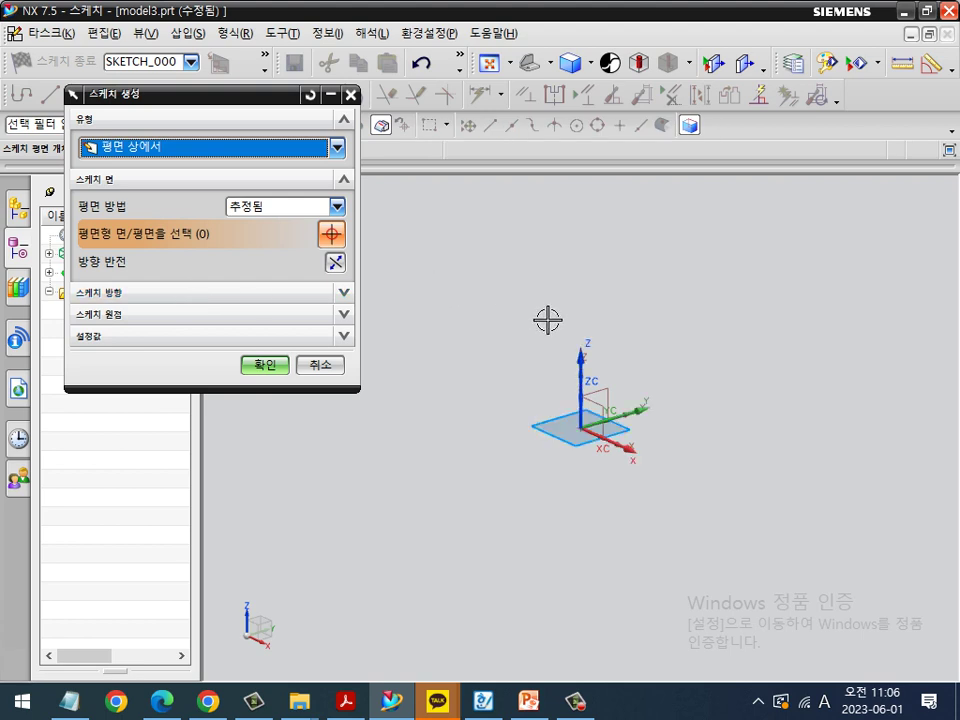
{"action": "left_click", "coordinate": [266, 366]}
{"action": "key", "text": "ctrl+2"}
{"action": "mouse_move", "coordinate": [592, 430]}
{"action": "left_mouse_down"}
{"action": "mouse_move", "coordinate": [697, 367]}
{"action": "mouse_move", "coordinate": [812, 366]}
{"action": "mouse_move", "coordinate": [851, 516]}
{"action": "mouse_move", "coordinate": [658, 460]}
{"action": "mouse_move", "coordinate": [630, 430]}
{"action": "left_mouse_up"}
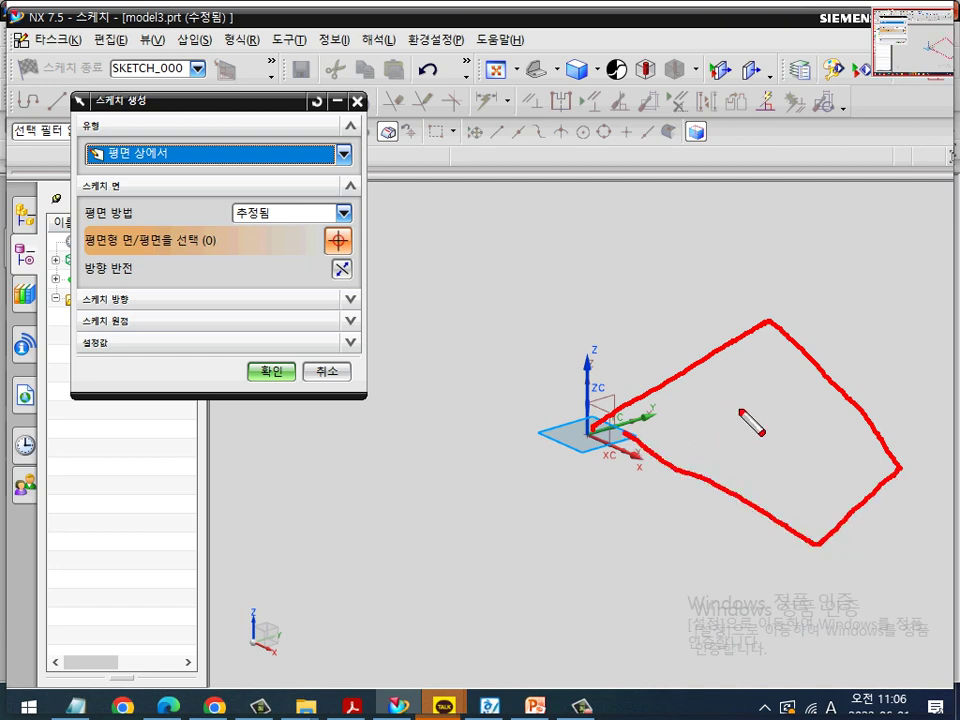
{"action": "mouse_move", "coordinate": [741, 410]}
{"action": "left_mouse_down"}
{"action": "mouse_move", "coordinate": [735, 400]}
{"action": "mouse_move", "coordinate": [771, 429]}
{"action": "mouse_move", "coordinate": [754, 493]}
{"action": "mouse_move", "coordinate": [768, 483]}
{"action": "left_mouse_up"}
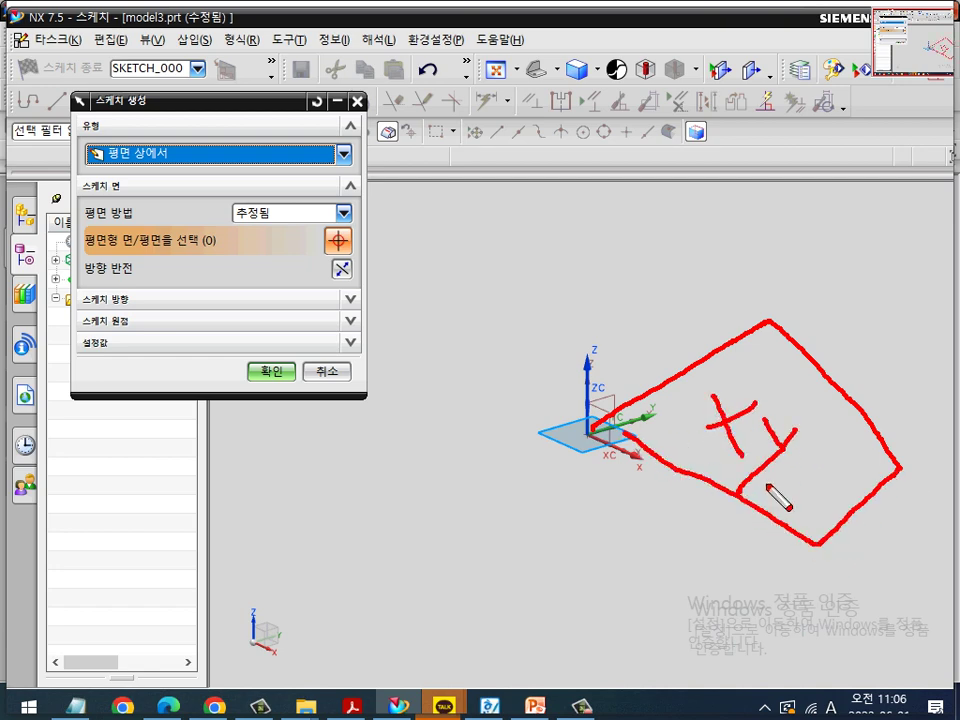
{"action": "key", "text": "Escape"}
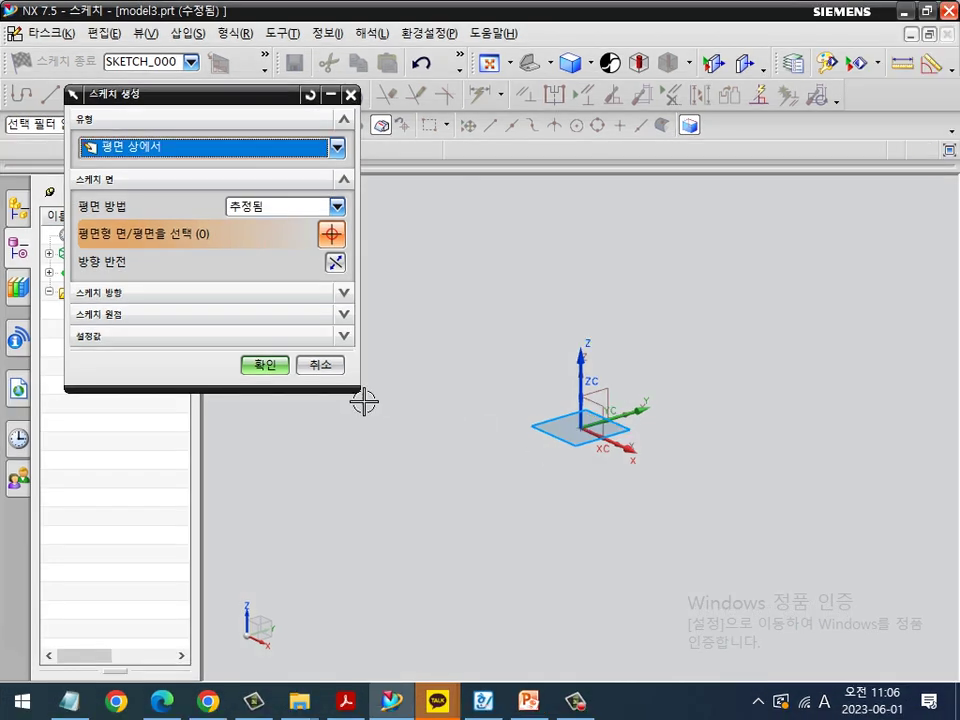
{"action": "left_click", "coordinate": [262, 364]}
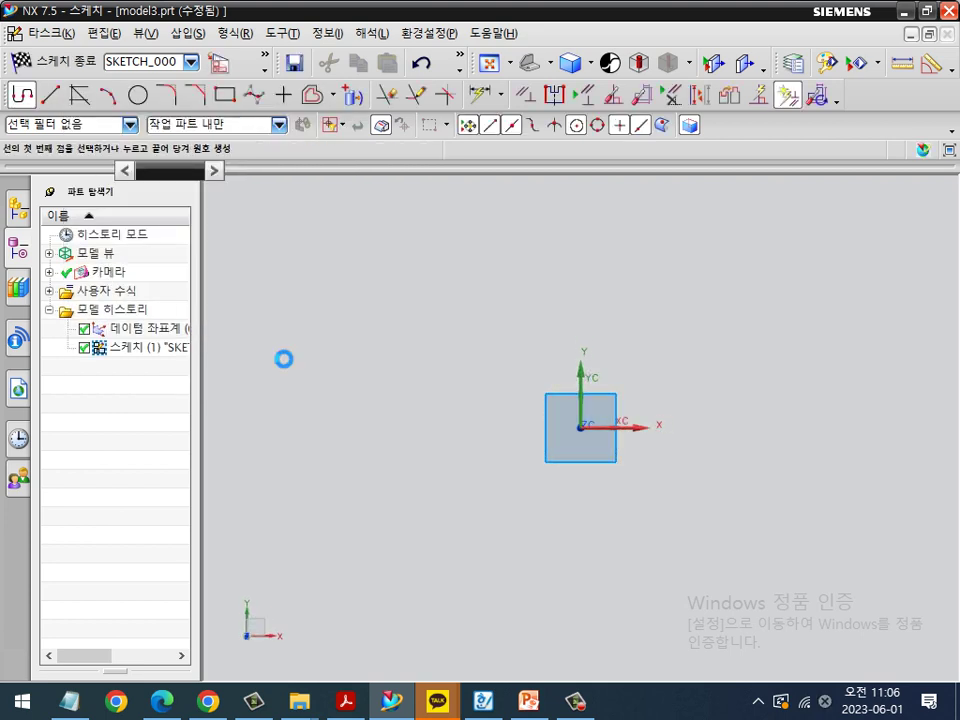
{"action": "key", "text": "Escape"}
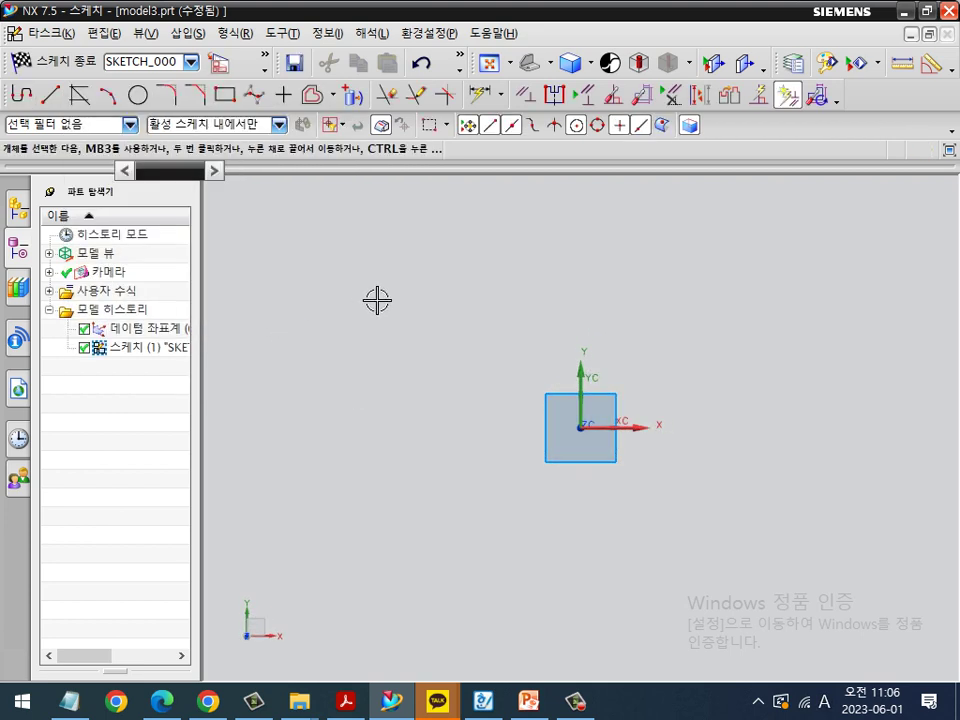
Step: Annotate two nested freehand outlines starting from the sketch origin, and clear the markup
{"action": "mouse_move", "coordinate": [456, 324]}
{"action": "middle_mouse_down", "text": "shift"}
{"action": "mouse_move", "coordinate": [277, 420]}
{"action": "mouse_move", "coordinate": [248, 456]}
{"action": "middle_mouse_up", "text": "shift"}
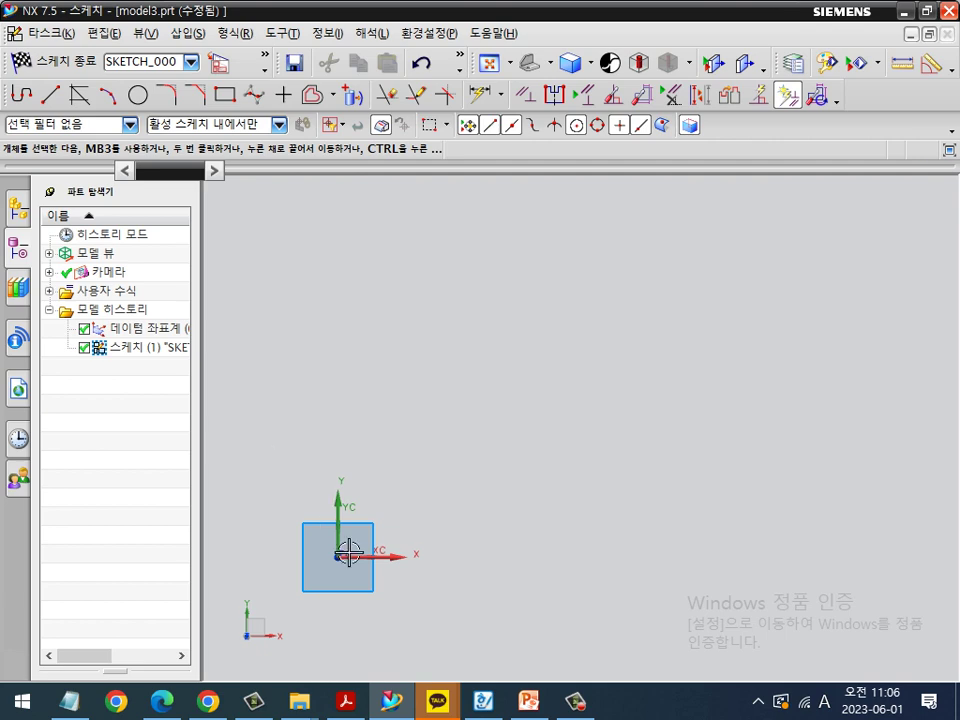
{"action": "key", "text": "ctrl+2"}
{"action": "mouse_move", "coordinate": [338, 566]}
{"action": "left_mouse_down"}
{"action": "mouse_move", "coordinate": [328, 466]}
{"action": "mouse_move", "coordinate": [398, 220]}
{"action": "mouse_move", "coordinate": [776, 283]}
{"action": "mouse_move", "coordinate": [645, 549]}
{"action": "mouse_move", "coordinate": [381, 547]}
{"action": "mouse_move", "coordinate": [352, 566]}
{"action": "left_mouse_up"}
{"action": "mouse_move", "coordinate": [390, 518]}
{"action": "left_mouse_down"}
{"action": "mouse_move", "coordinate": [390, 278]}
{"action": "mouse_move", "coordinate": [630, 255]}
{"action": "mouse_move", "coordinate": [737, 437]}
{"action": "mouse_move", "coordinate": [612, 506]}
{"action": "mouse_move", "coordinate": [561, 493]}
{"action": "mouse_move", "coordinate": [405, 514]}
{"action": "left_mouse_up"}
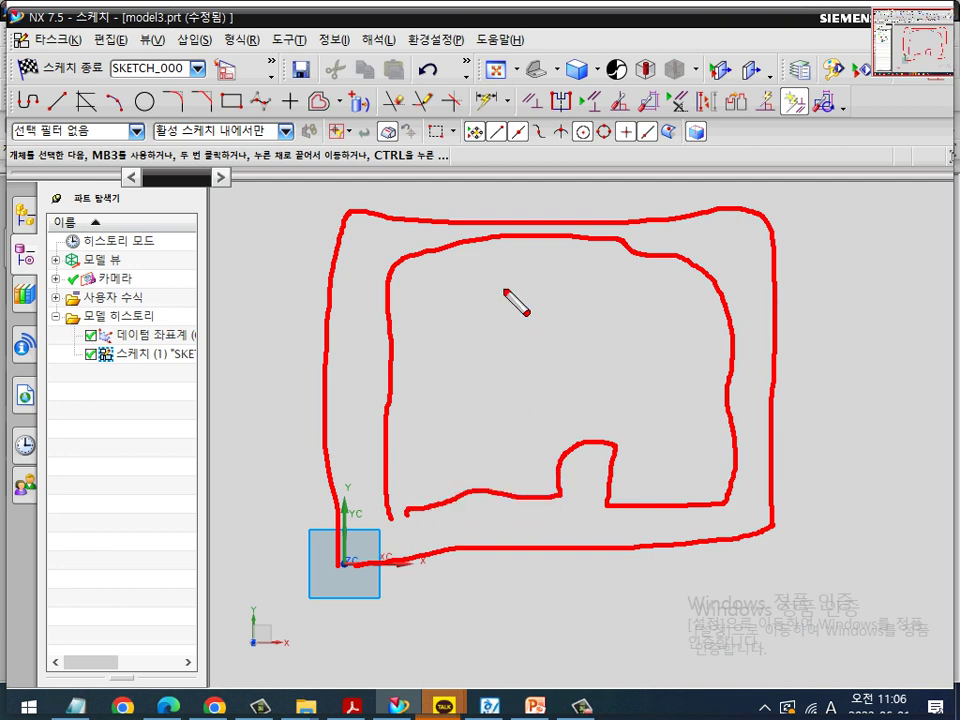
{"action": "mouse_move", "coordinate": [507, 288]}
{"action": "left_mouse_down"}
{"action": "mouse_move", "coordinate": [606, 401]}
{"action": "mouse_move", "coordinate": [517, 321]}
{"action": "left_mouse_up"}
{"action": "key", "text": "Escape"}
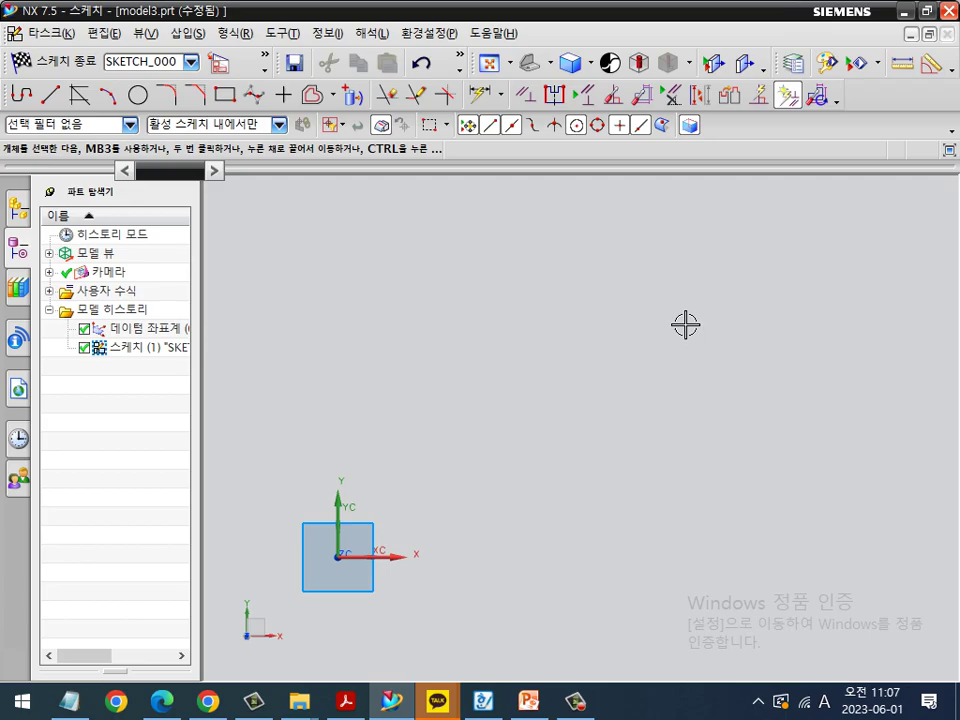
Step: Annotate a freehand rectangle from the sketch origin with a large circle inside it, and clear the markup
{"action": "left_click_drag", "start_coordinate": [340, 562], "coordinate": [360, 223]}
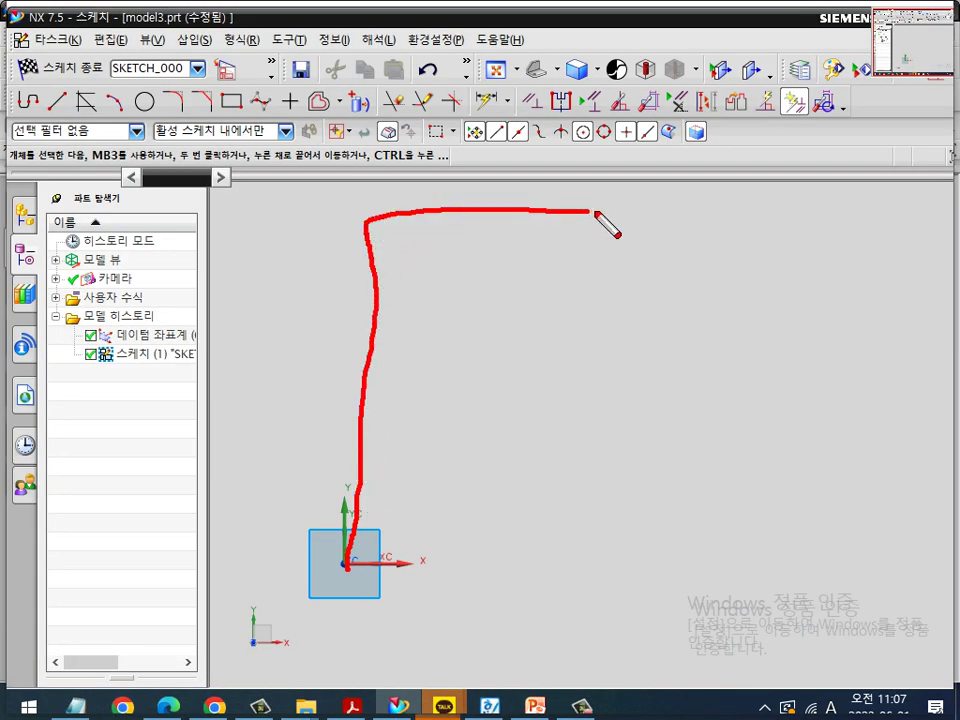
{"action": "mouse_move", "coordinate": [595, 212]}
{"action": "left_mouse_down"}
{"action": "mouse_move", "coordinate": [782, 313]}
{"action": "mouse_move", "coordinate": [782, 561]}
{"action": "mouse_move", "coordinate": [370, 568]}
{"action": "left_mouse_up"}
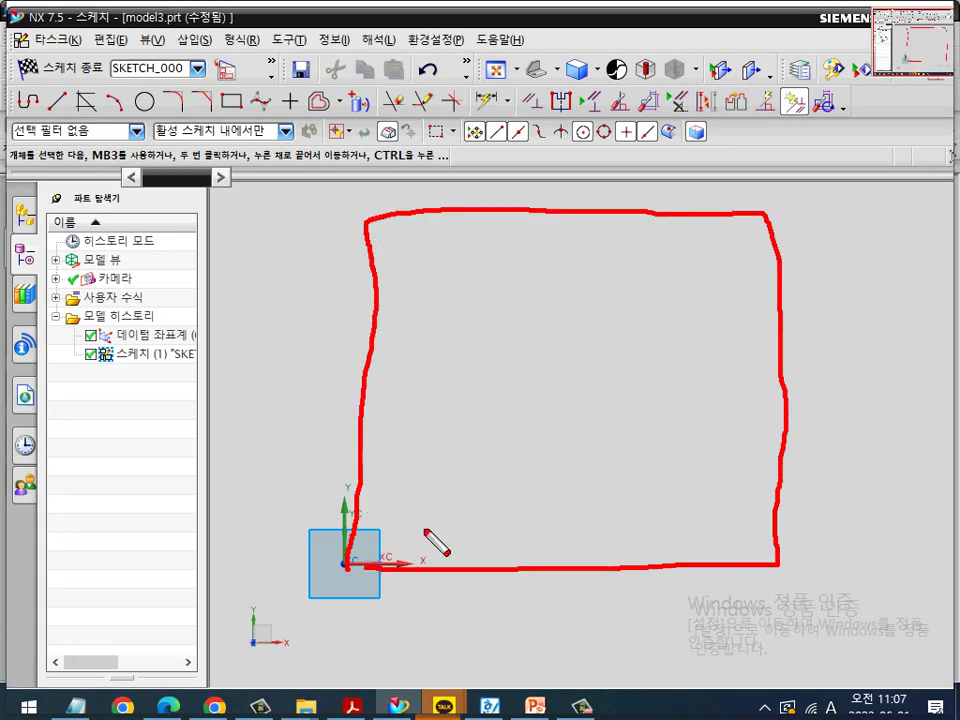
{"action": "mouse_move", "coordinate": [466, 520]}
{"action": "left_mouse_down"}
{"action": "mouse_move", "coordinate": [731, 311]}
{"action": "mouse_move", "coordinate": [628, 574]}
{"action": "mouse_move", "coordinate": [615, 578]}
{"action": "left_mouse_up"}
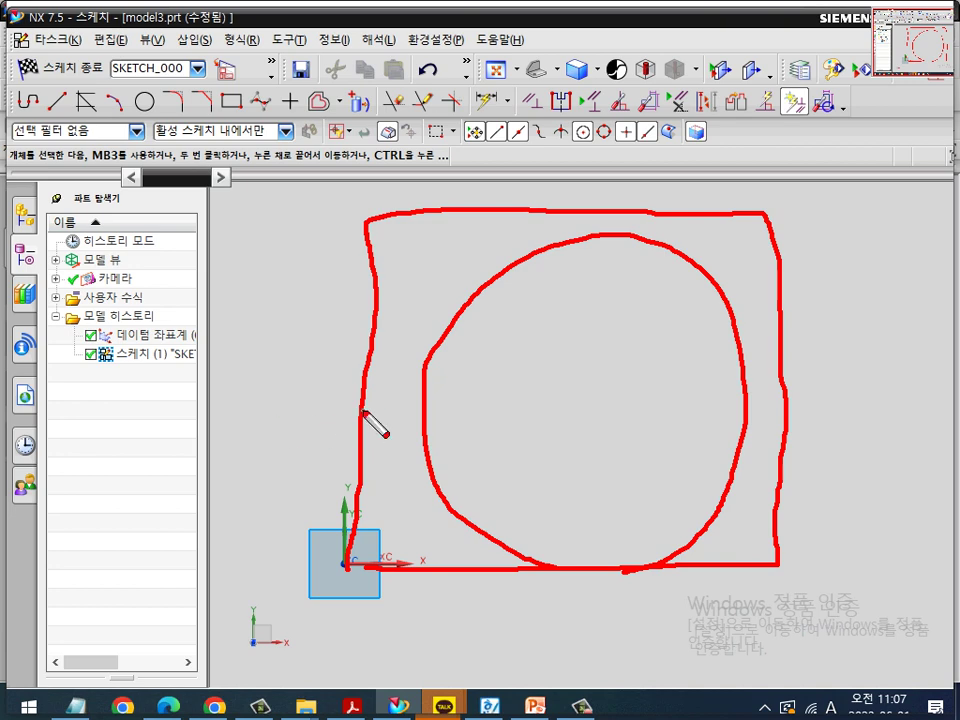
{"action": "key", "text": "Escape"}
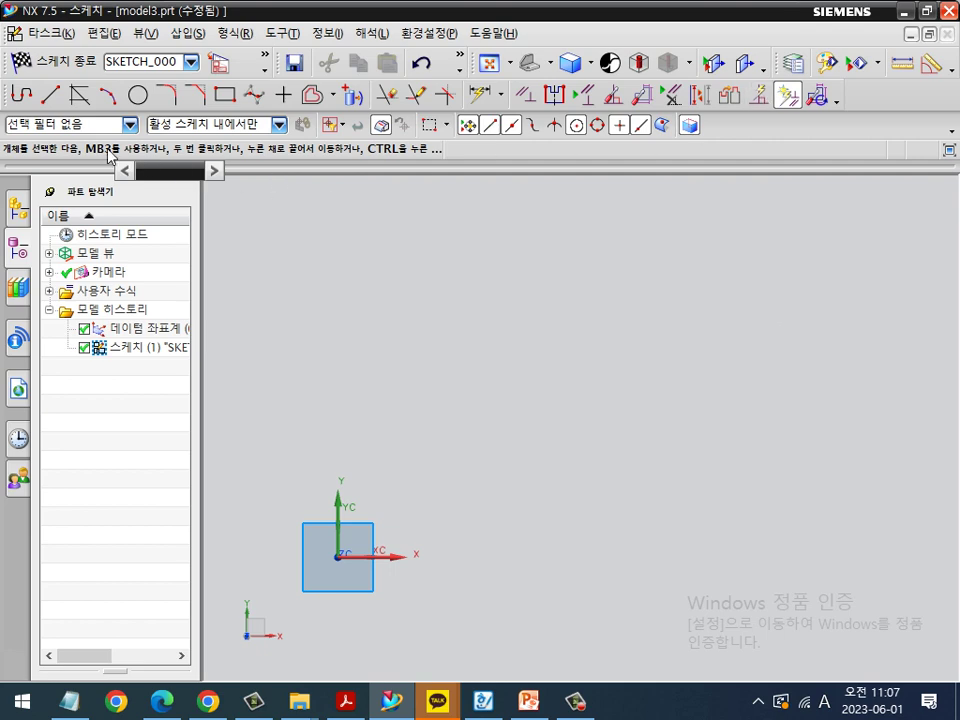
Step: Outline the row of sketch tools with temporary markup and add arrows toward the curve and constraint tools
{"action": "mouse_move", "coordinate": [12, 120]}
{"action": "left_mouse_down"}
{"action": "mouse_move", "coordinate": [300, 108]}
{"action": "mouse_move", "coordinate": [847, 118]}
{"action": "mouse_move", "coordinate": [632, 64]}
{"action": "mouse_move", "coordinate": [405, 62]}
{"action": "mouse_move", "coordinate": [350, 88]}
{"action": "mouse_move", "coordinate": [140, 66]}
{"action": "mouse_move", "coordinate": [30, 68]}
{"action": "mouse_move", "coordinate": [10, 88]}
{"action": "mouse_move", "coordinate": [42, 128]}
{"action": "left_mouse_up"}
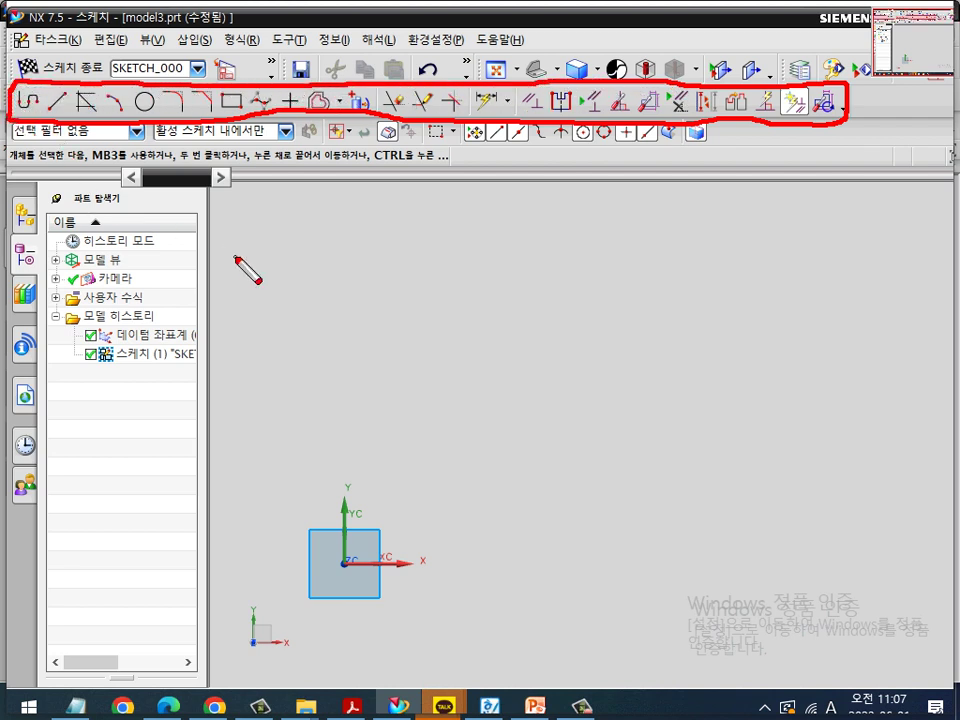
{"action": "mouse_move", "coordinate": [444, 332]}
{"action": "left_mouse_down"}
{"action": "mouse_move", "coordinate": [561, 203]}
{"action": "mouse_move", "coordinate": [562, 143]}
{"action": "mouse_move", "coordinate": [601, 204]}
{"action": "left_mouse_up"}
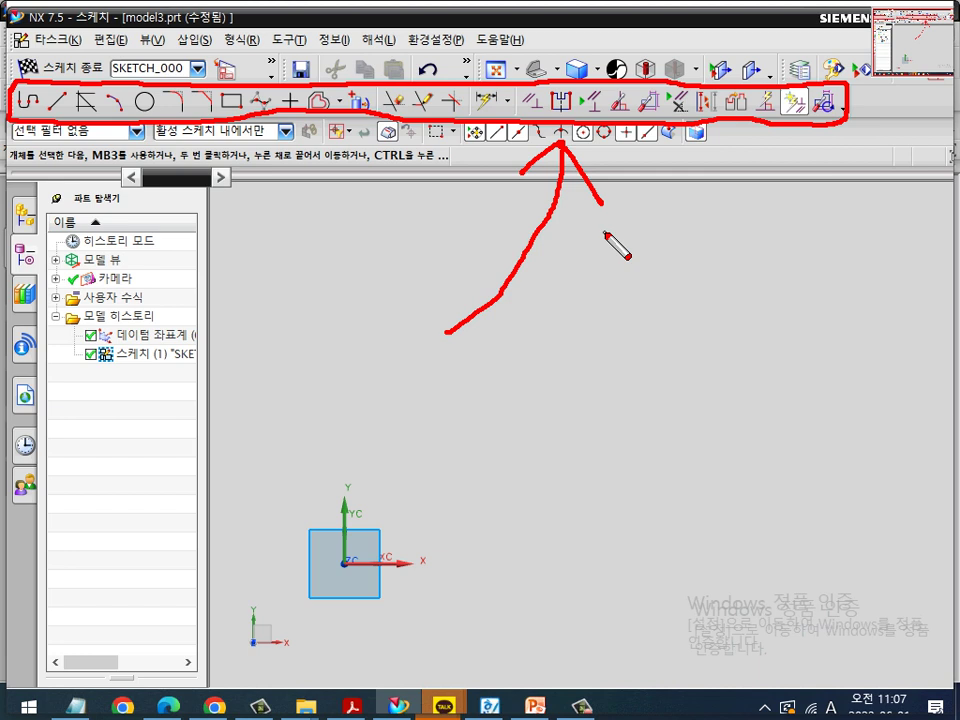
{"action": "mouse_move", "coordinate": [310, 296]}
{"action": "left_mouse_down"}
{"action": "mouse_move", "coordinate": [166, 150]}
{"action": "mouse_move", "coordinate": [155, 170]}
{"action": "mouse_move", "coordinate": [236, 179]}
{"action": "left_mouse_up"}
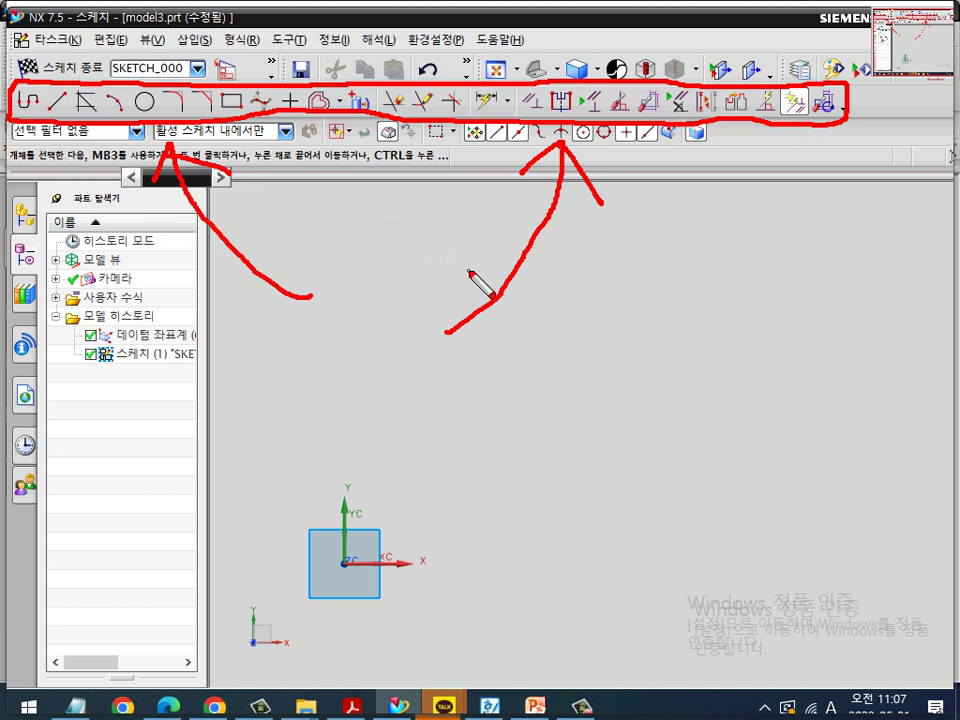
{"action": "mouse_move", "coordinate": [368, 309]}
{"action": "left_mouse_down"}
{"action": "mouse_move", "coordinate": [212, 185]}
{"action": "mouse_move", "coordinate": [178, 137]}
{"action": "left_mouse_up"}
{"action": "mouse_move", "coordinate": [188, 201]}
{"action": "left_mouse_down"}
{"action": "mouse_move", "coordinate": [206, 147]}
{"action": "mouse_move", "coordinate": [248, 170]}
{"action": "left_mouse_up"}
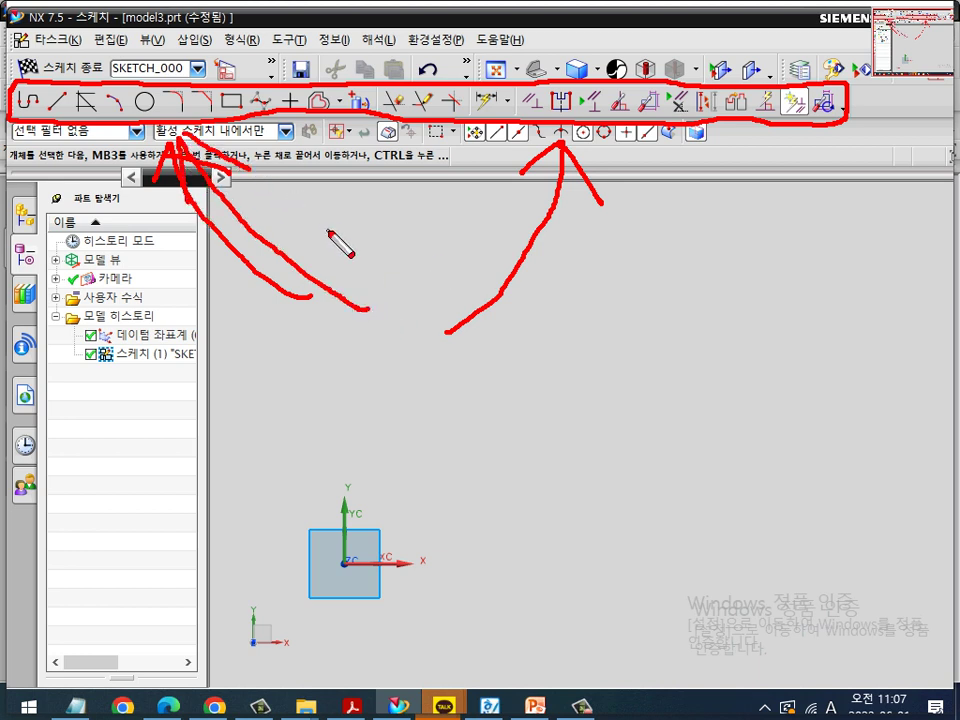
{"action": "key", "text": "Escape"}
Step: Annotate two nested rectangles with a central circle and an outline around the sketch tools, and clear the markup
{"action": "key", "text": "ctrl+2"}
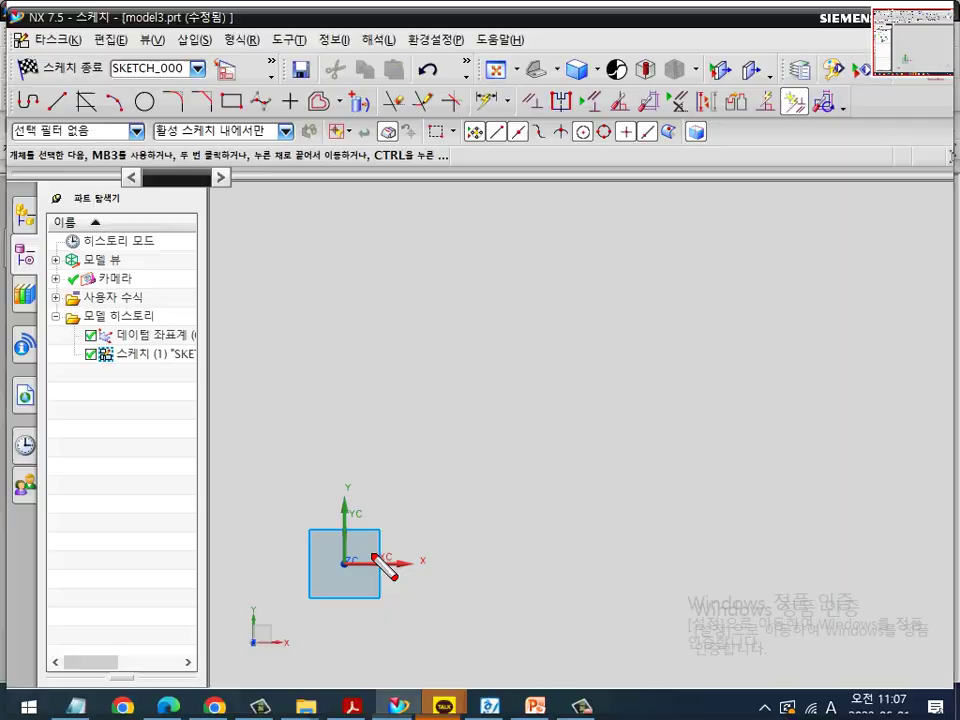
{"action": "mouse_move", "coordinate": [375, 558]}
{"action": "left_mouse_down"}
{"action": "mouse_move", "coordinate": [467, 555]}
{"action": "mouse_move", "coordinate": [632, 454]}
{"action": "mouse_move", "coordinate": [523, 251]}
{"action": "mouse_move", "coordinate": [349, 437]}
{"action": "mouse_move", "coordinate": [344, 545]}
{"action": "left_mouse_up"}
{"action": "mouse_move", "coordinate": [380, 313]}
{"action": "left_mouse_down"}
{"action": "mouse_move", "coordinate": [366, 466]}
{"action": "mouse_move", "coordinate": [555, 488]}
{"action": "mouse_move", "coordinate": [402, 284]}
{"action": "left_mouse_up"}
{"action": "mouse_move", "coordinate": [467, 352]}
{"action": "left_mouse_down"}
{"action": "mouse_move", "coordinate": [440, 381]}
{"action": "mouse_move", "coordinate": [472, 341]}
{"action": "mouse_move", "coordinate": [432, 347]}
{"action": "left_mouse_up"}
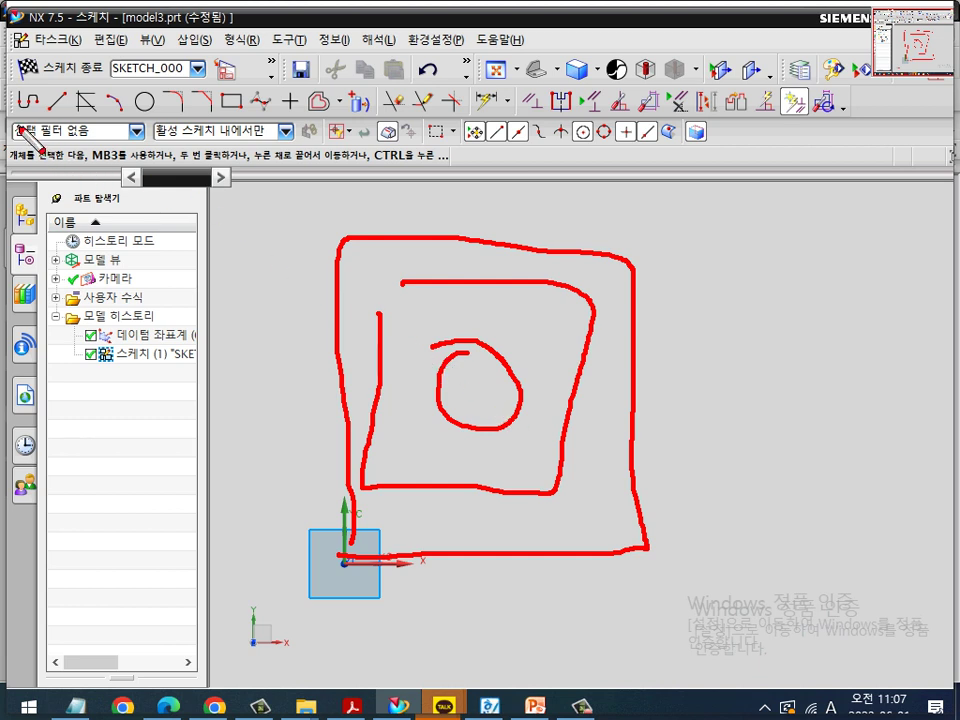
{"action": "mouse_move", "coordinate": [18, 110]}
{"action": "left_mouse_down"}
{"action": "mouse_move", "coordinate": [305, 106]}
{"action": "mouse_move", "coordinate": [547, 120]}
{"action": "mouse_move", "coordinate": [755, 110]}
{"action": "mouse_move", "coordinate": [850, 88]}
{"action": "mouse_move", "coordinate": [98, 113]}
{"action": "mouse_move", "coordinate": [10, 88]}
{"action": "mouse_move", "coordinate": [18, 100]}
{"action": "left_mouse_up"}
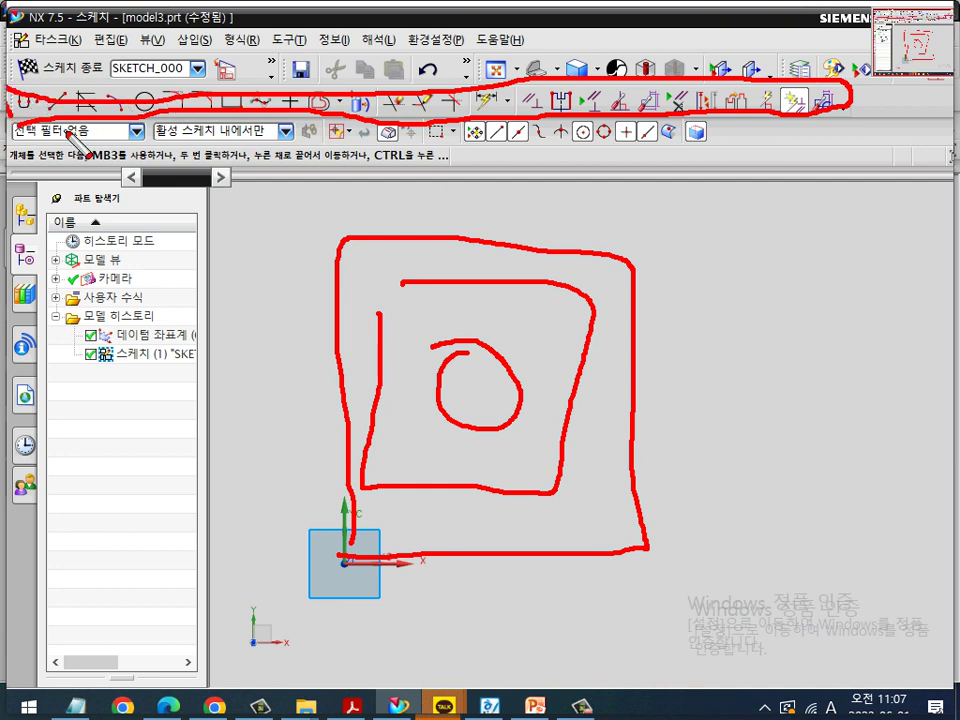
{"action": "key", "text": "Escape"}
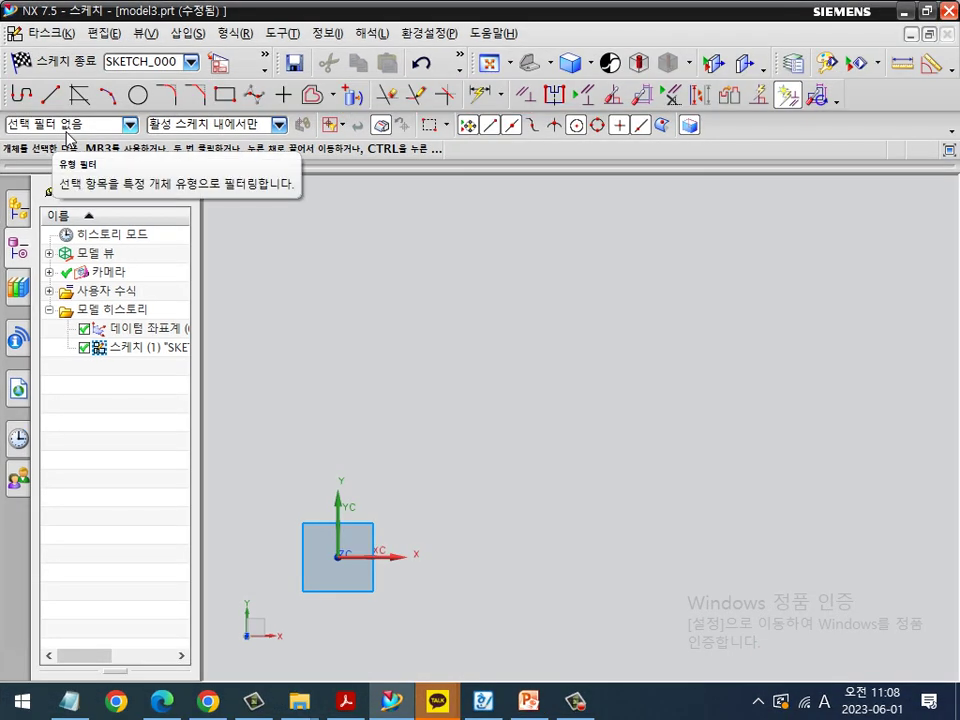
Step: Outline the row of sketch tools with temporary markup, add an arrow toward it, and clear the markup
{"action": "key", "text": "ctrl+2"}
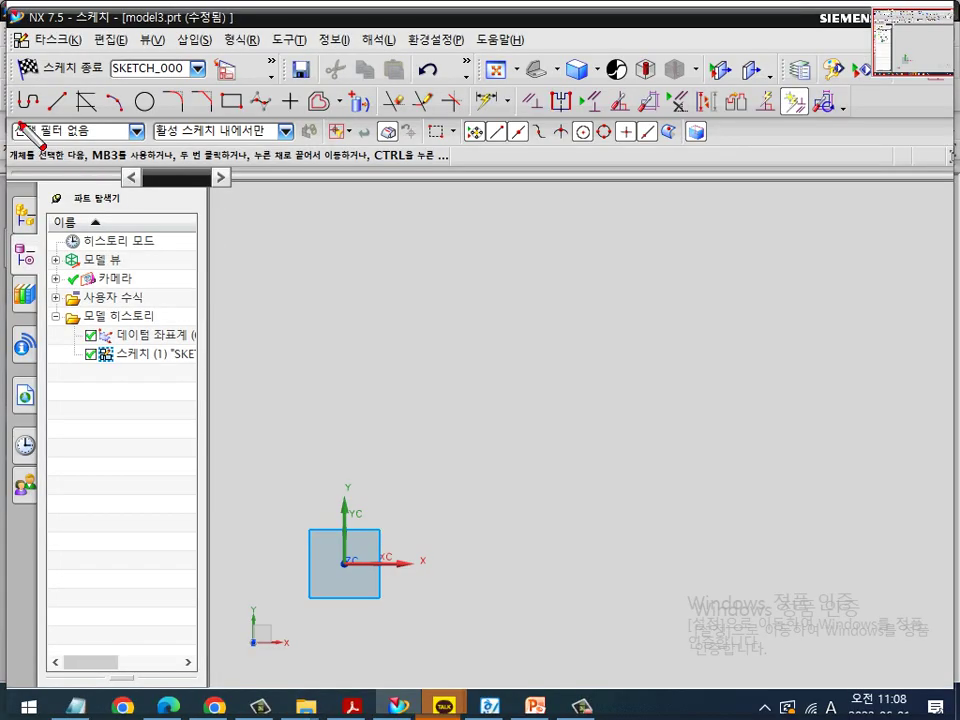
{"action": "mouse_move", "coordinate": [18, 124]}
{"action": "left_mouse_down"}
{"action": "mouse_move", "coordinate": [820, 125]}
{"action": "mouse_move", "coordinate": [845, 80]}
{"action": "mouse_move", "coordinate": [22, 82]}
{"action": "mouse_move", "coordinate": [10, 105]}
{"action": "mouse_move", "coordinate": [16, 121]}
{"action": "left_mouse_up"}
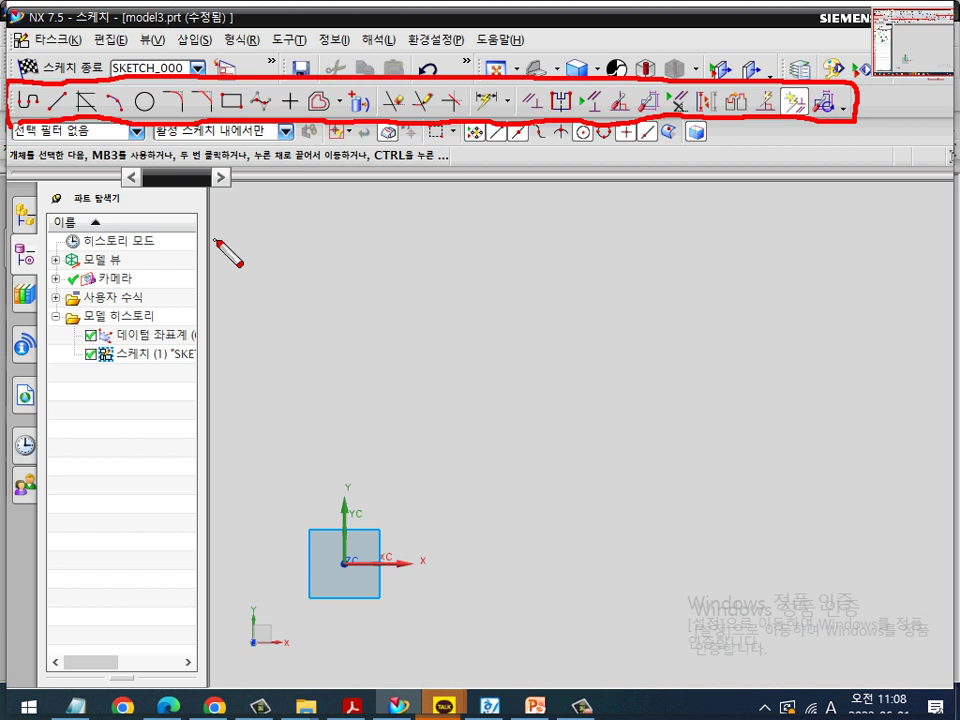
{"action": "mouse_move", "coordinate": [463, 355]}
{"action": "left_mouse_down"}
{"action": "mouse_move", "coordinate": [476, 310]}
{"action": "mouse_move", "coordinate": [474, 137]}
{"action": "mouse_move", "coordinate": [522, 180]}
{"action": "left_mouse_up"}
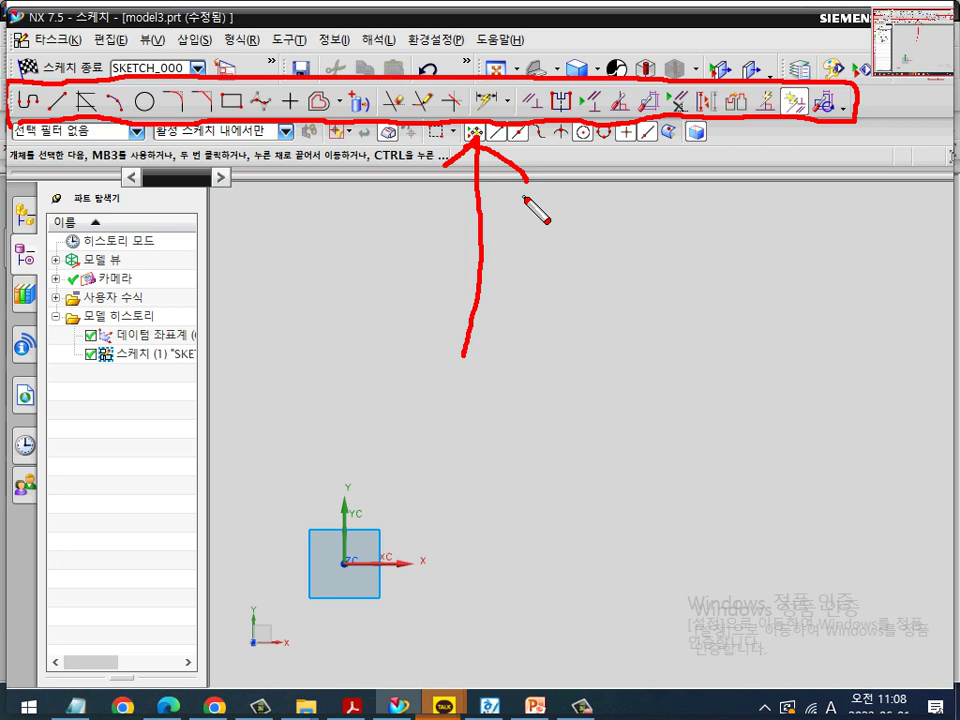
{"action": "key", "text": "Escape"}
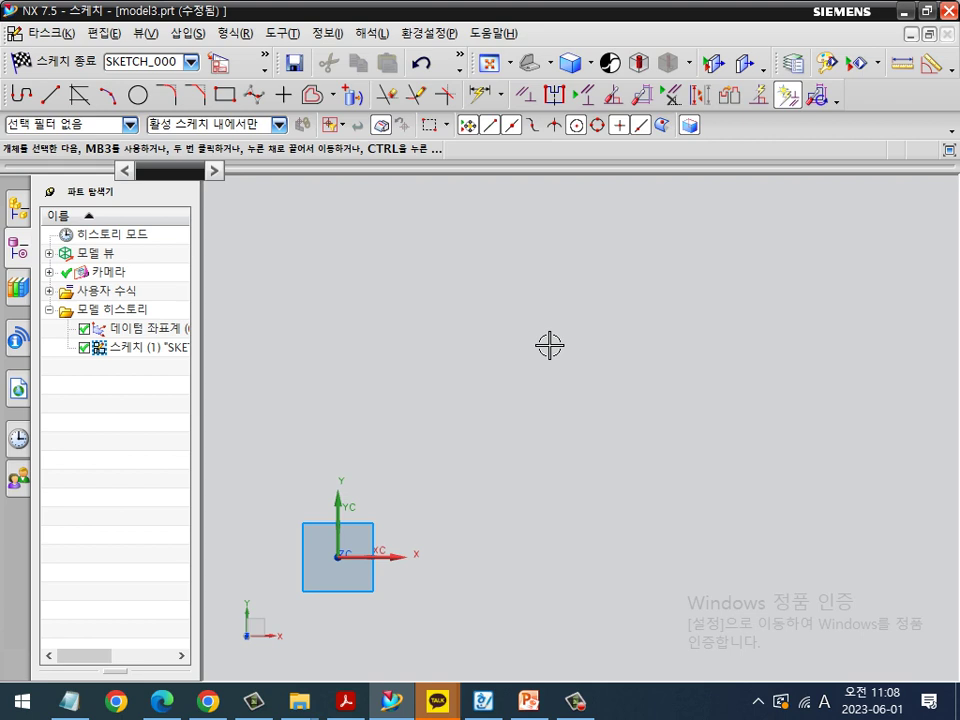
Step: Tilt the view, reorient it to the sketch plane, and circle the orient-to-sketch tool with temporary markup before clearing it
{"action": "mouse_move", "coordinate": [495, 371]}
{"action": "middle_mouse_down", "text": "shift"}
{"action": "mouse_move", "coordinate": [553, 450]}
{"action": "mouse_move", "coordinate": [662, 326]}
{"action": "mouse_move", "coordinate": [609, 328]}
{"action": "mouse_move", "coordinate": [686, 347]}
{"action": "mouse_move", "coordinate": [615, 331]}
{"action": "middle_mouse_up", "text": "shift"}
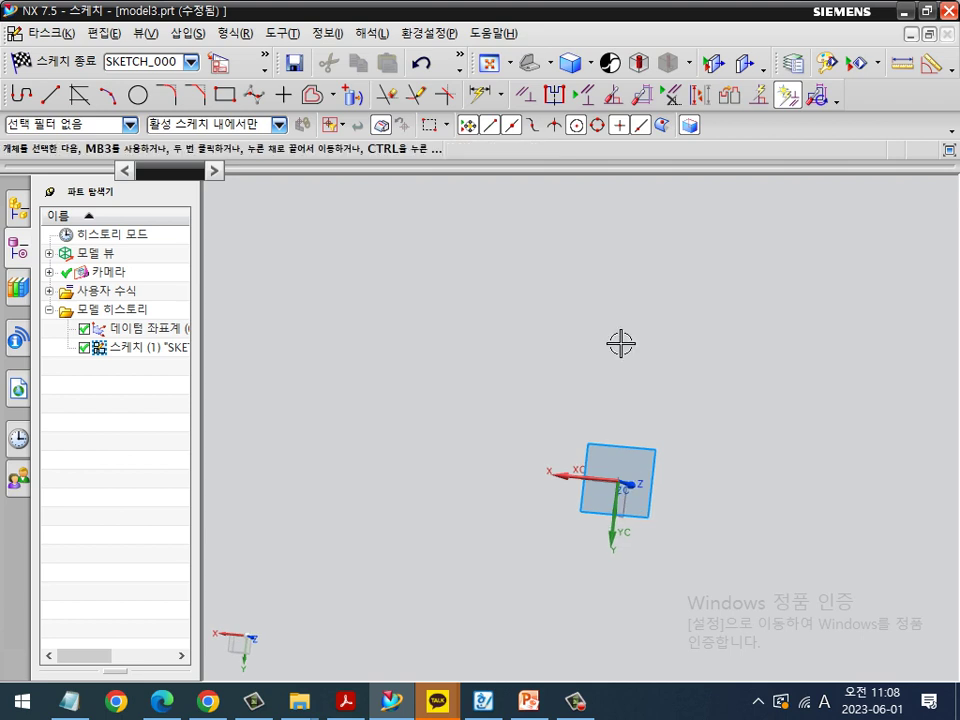
{"action": "key", "text": "shift+F8"}
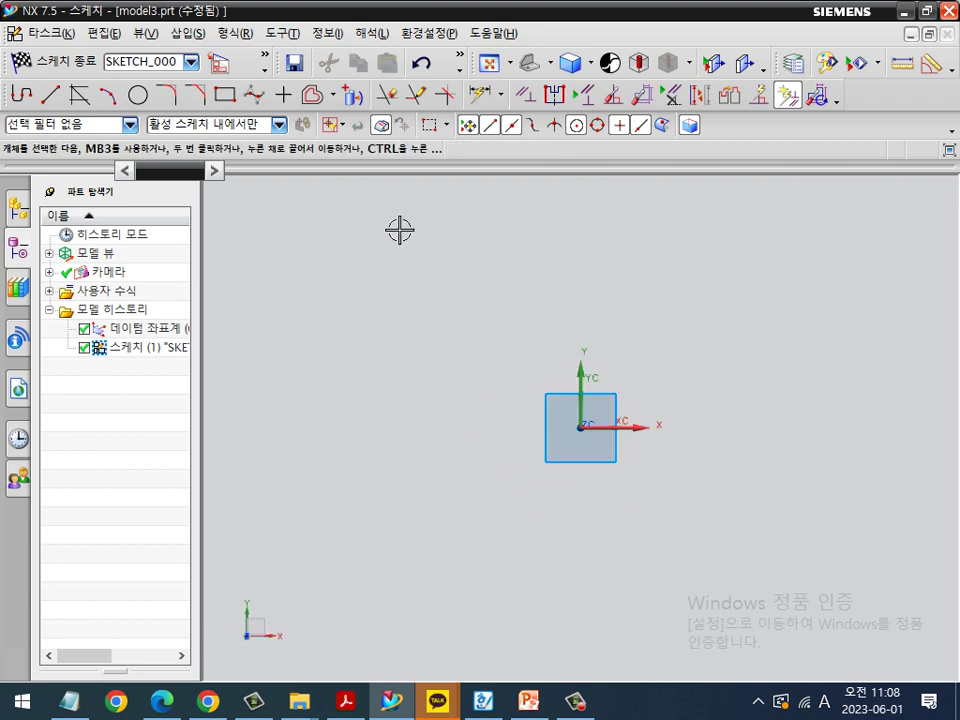
{"action": "key", "text": "ctrl+2"}
{"action": "mouse_move", "coordinate": [262, 80]}
{"action": "left_mouse_down"}
{"action": "mouse_move", "coordinate": [243, 96]}
{"action": "mouse_move", "coordinate": [213, 46]}
{"action": "mouse_move", "coordinate": [252, 58]}
{"action": "left_mouse_up"}
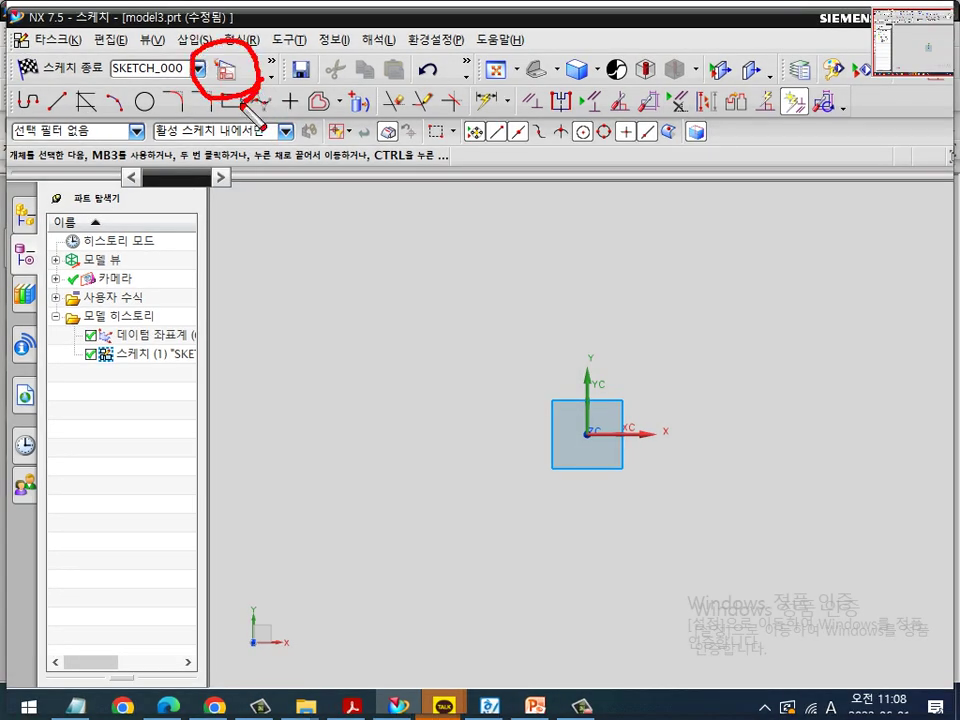
{"action": "key", "text": "Escape"}
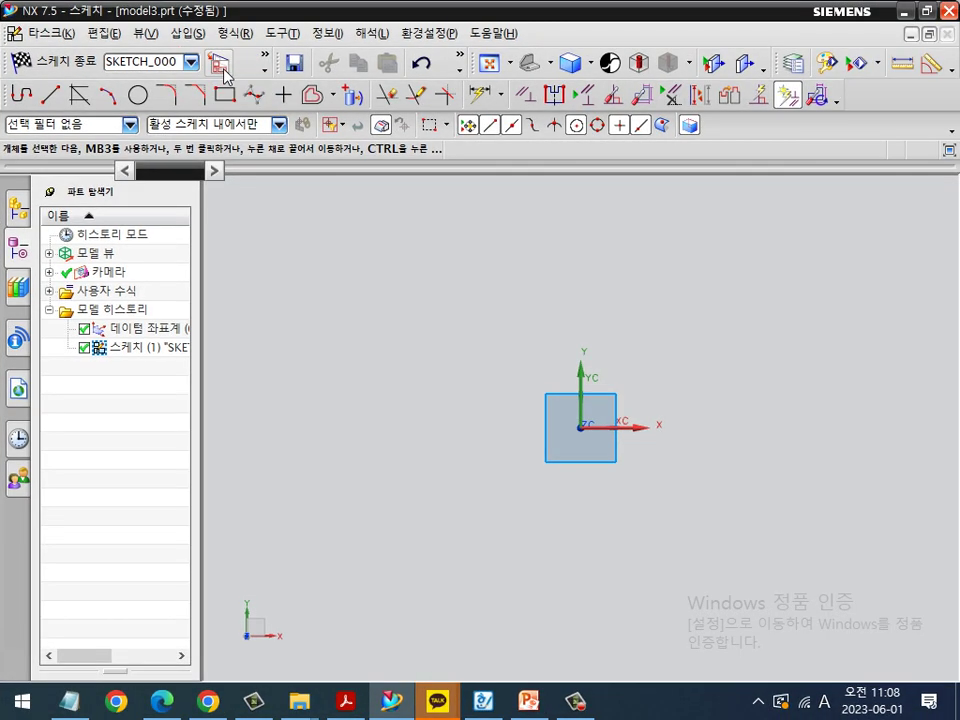
{"action": "key", "text": "ctrl+2"}
{"action": "mouse_move", "coordinate": [262, 70]}
{"action": "left_mouse_down"}
{"action": "mouse_move", "coordinate": [228, 100]}
{"action": "mouse_move", "coordinate": [218, 58]}
{"action": "left_mouse_up"}
{"action": "key", "text": "Escape"}
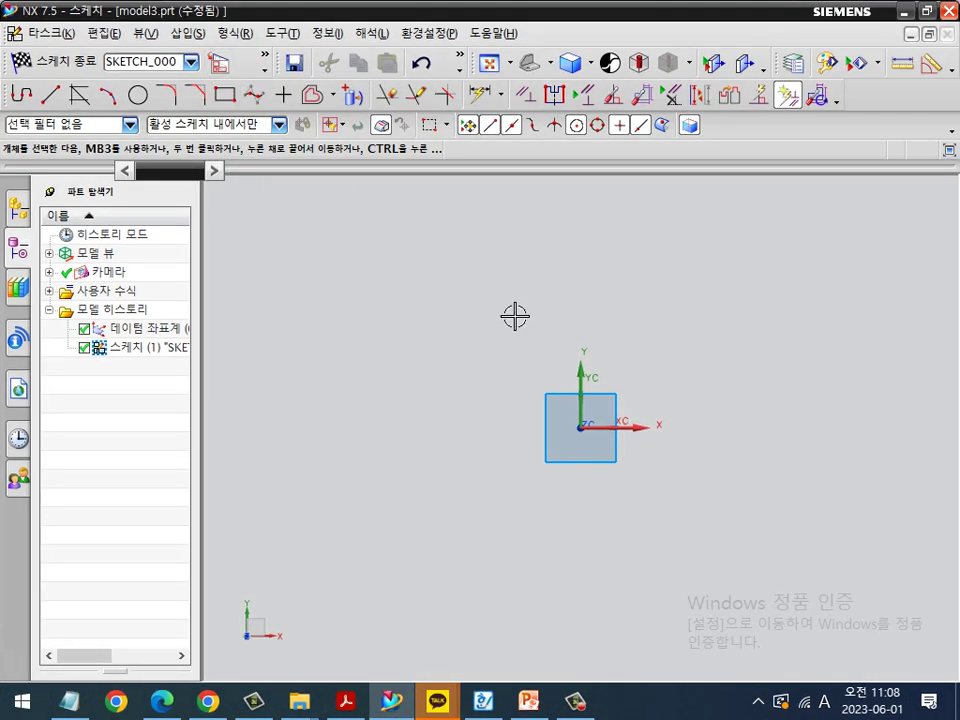
Step: Start the Profile tool, circle its icon and dialog title, handwrite a note beside them, and clear the markup
{"action": "middle_click_drag", "start_coordinate": [660, 330], "coordinate": [583, 383], "text": "shift"}
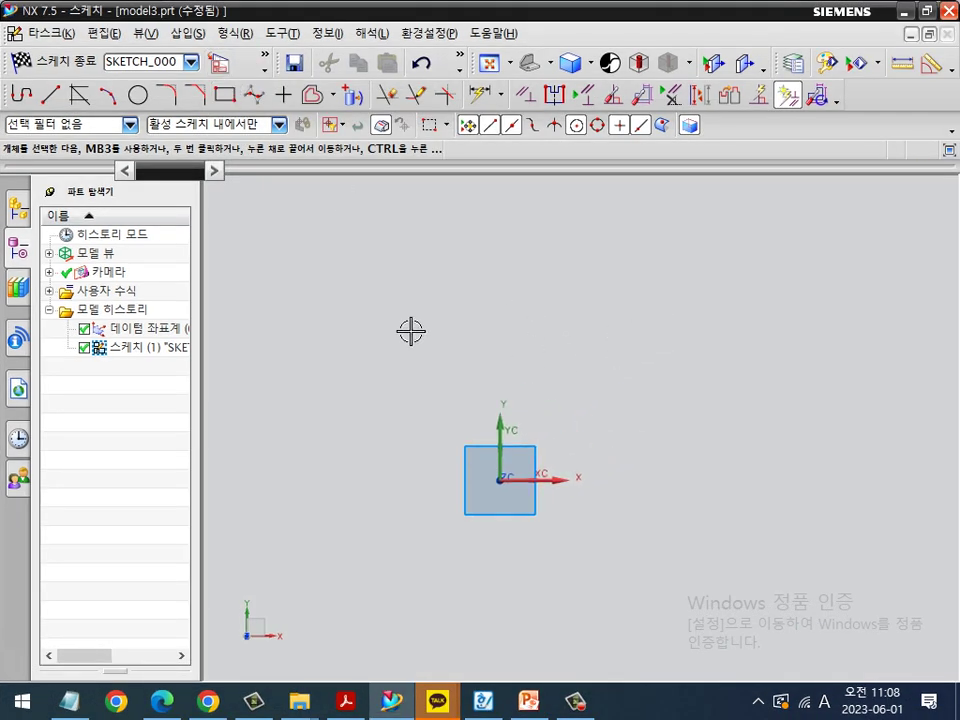
{"action": "left_click", "coordinate": [20, 94]}
{"action": "mouse_move", "coordinate": [138, 100]}
{"action": "left_mouse_down"}
{"action": "mouse_move", "coordinate": [168, 173]}
{"action": "mouse_move", "coordinate": [142, 149]}
{"action": "mouse_move", "coordinate": [172, 201]}
{"action": "left_mouse_up"}
{"action": "key", "text": "ctrl+2"}
{"action": "mouse_move", "coordinate": [47, 119]}
{"action": "left_mouse_down"}
{"action": "mouse_move", "coordinate": [20, 115]}
{"action": "mouse_move", "coordinate": [52, 120]}
{"action": "left_mouse_up"}
{"action": "mouse_move", "coordinate": [418, 232]}
{"action": "left_mouse_down"}
{"action": "mouse_move", "coordinate": [439, 270]}
{"action": "mouse_move", "coordinate": [430, 267]}
{"action": "left_mouse_up"}
{"action": "left_click_drag", "start_coordinate": [490, 184], "coordinate": [477, 267]}
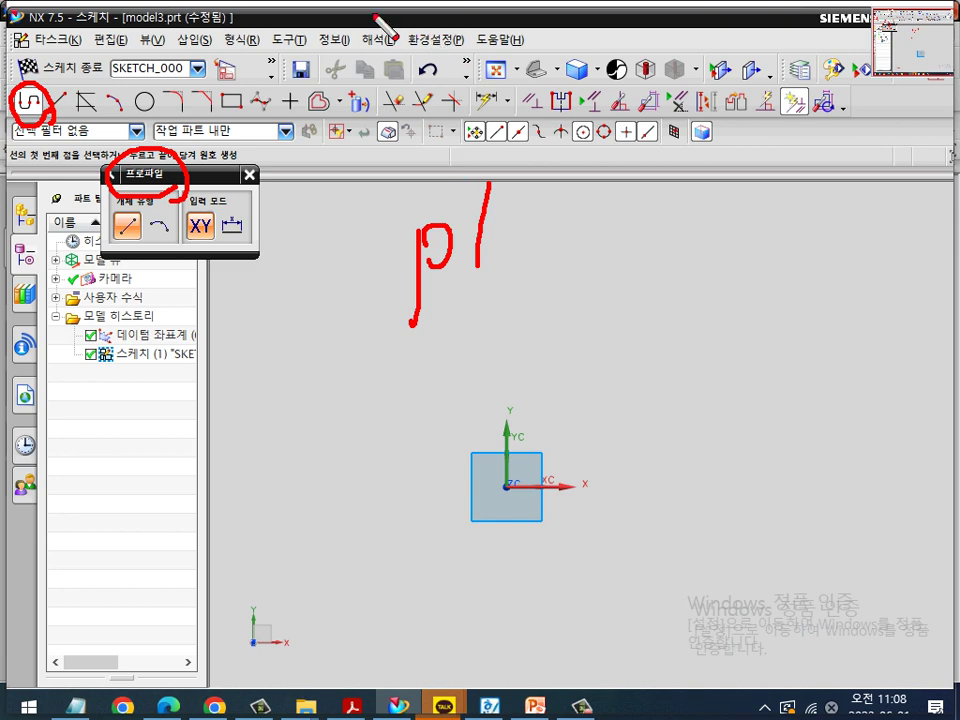
{"action": "key", "text": "Escape"}
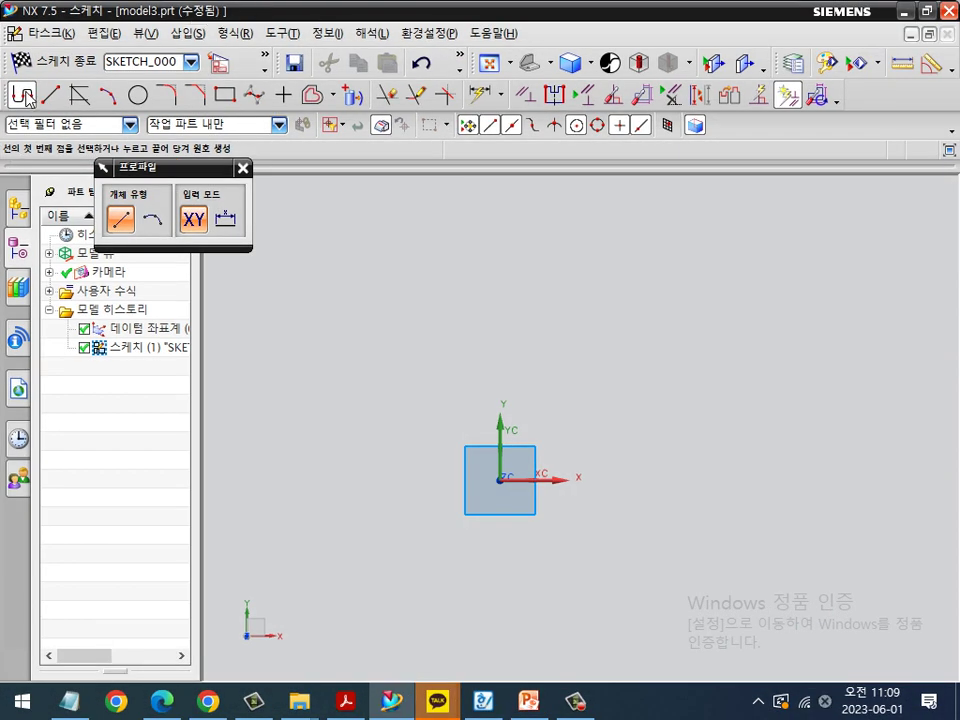
Step: Draw an open zigzag of eight connected lines above the sketch origin with the Profile tool and end the chain
{"action": "left_click", "coordinate": [22, 95]}
{"action": "left_click", "coordinate": [22, 95]}
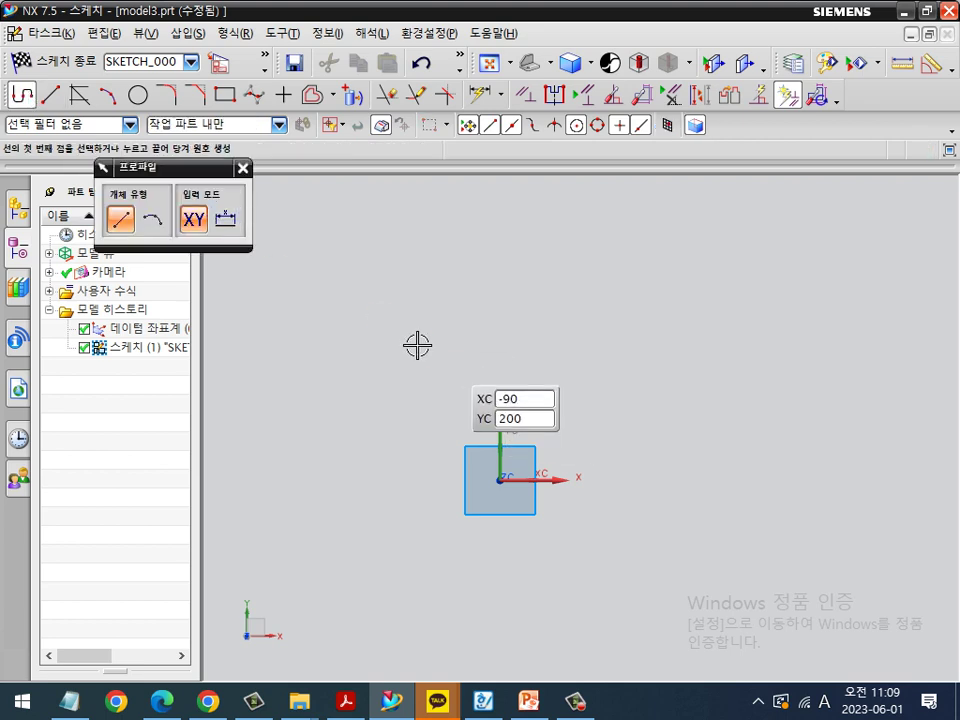
{"action": "left_click", "coordinate": [342, 339]}
{"action": "left_click", "coordinate": [385, 238]}
{"action": "left_click", "coordinate": [412, 322]}
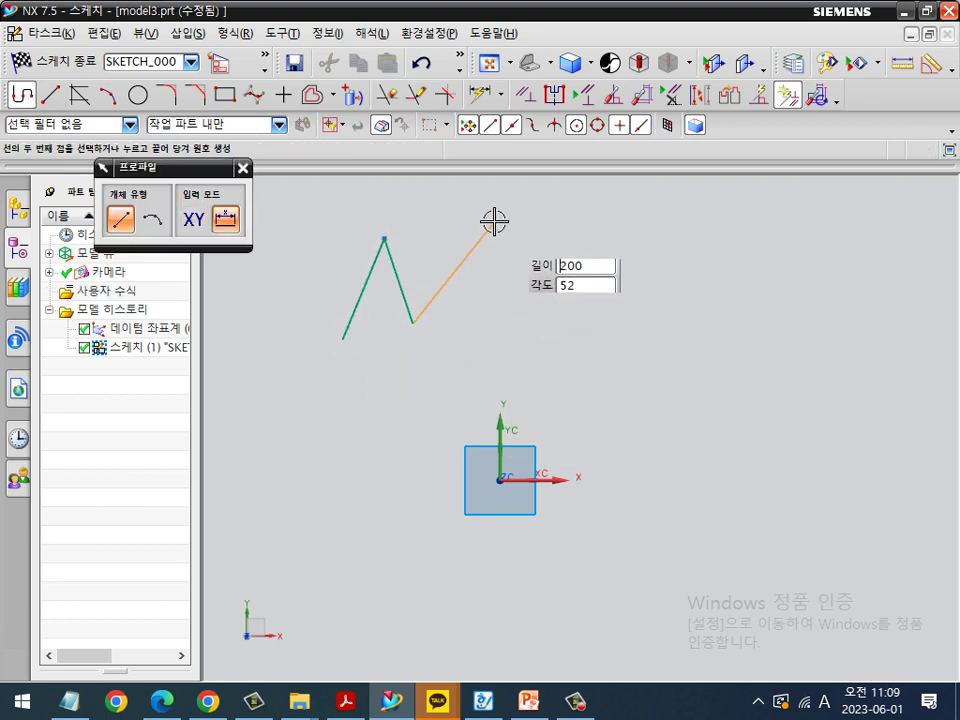
{"action": "left_click", "coordinate": [493, 222]}
{"action": "left_click", "coordinate": [527, 322]}
{"action": "left_click", "coordinate": [578, 249]}
{"action": "left_click", "coordinate": [617, 322]}
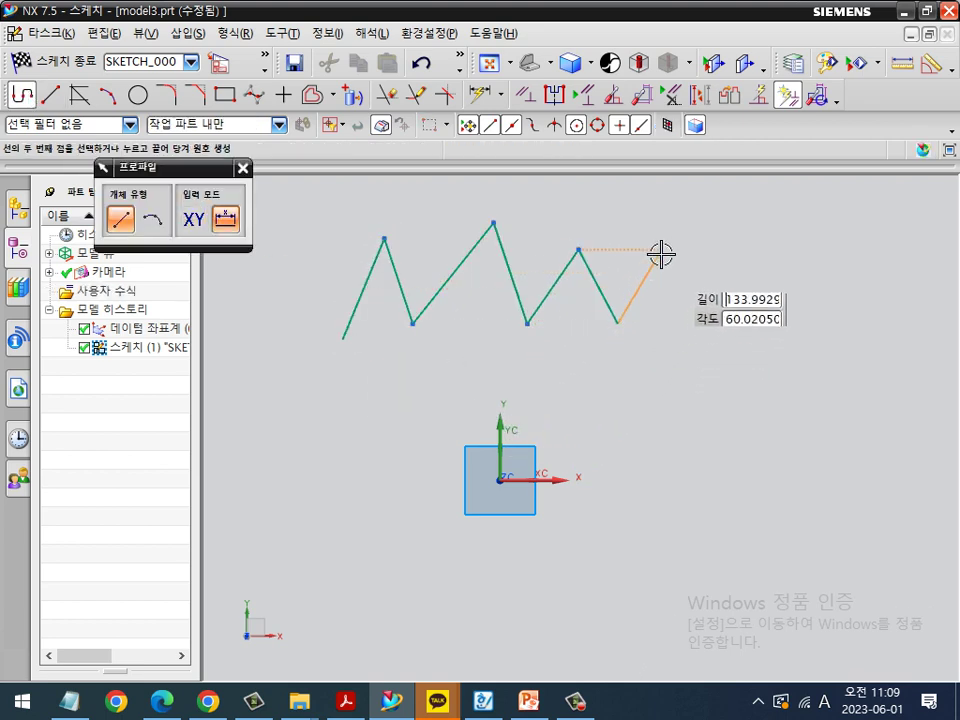
{"action": "left_click", "coordinate": [669, 249]}
{"action": "left_click", "coordinate": [695, 368]}
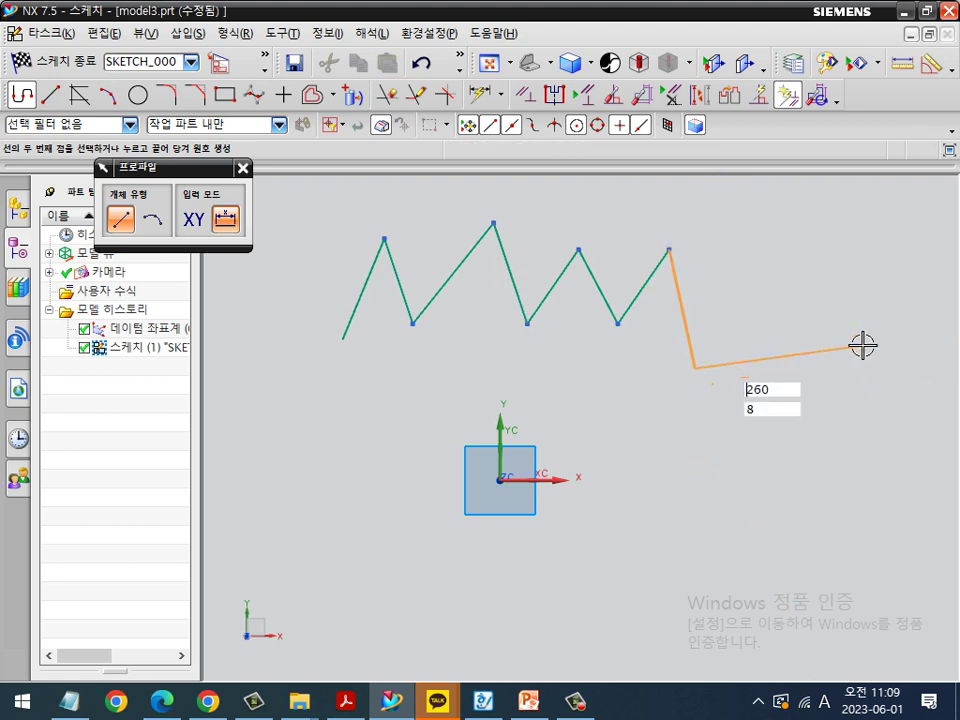
{"action": "middle_click", "coordinate": [826, 310]}
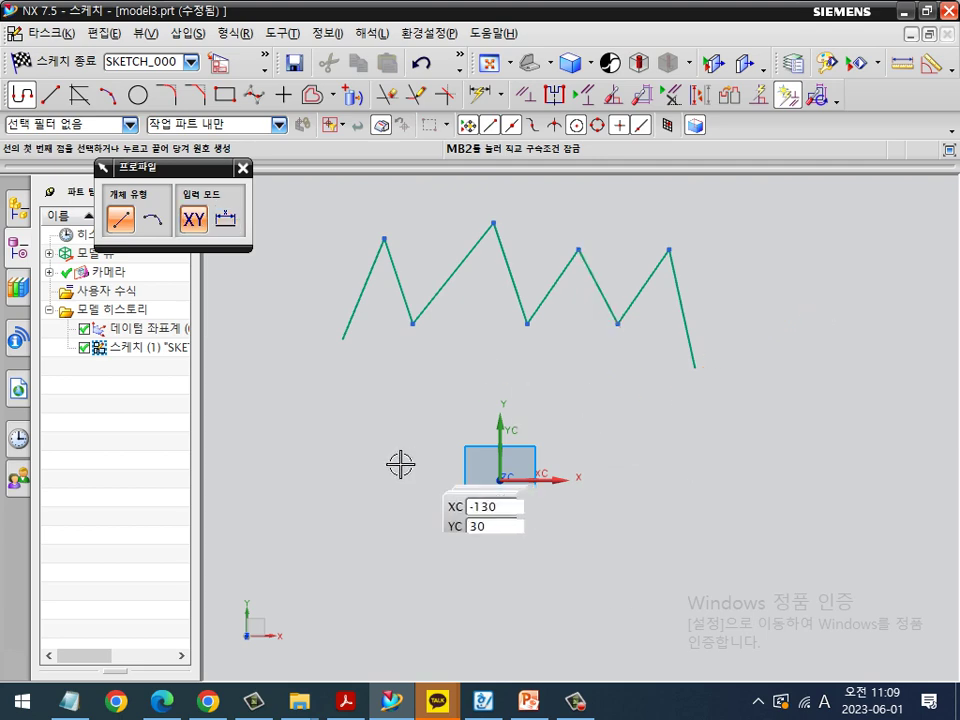
Step: Circle the Profile tool with temporary markup, clear the markup, and leave the Profile command
{"action": "key", "text": "ctrl+2"}
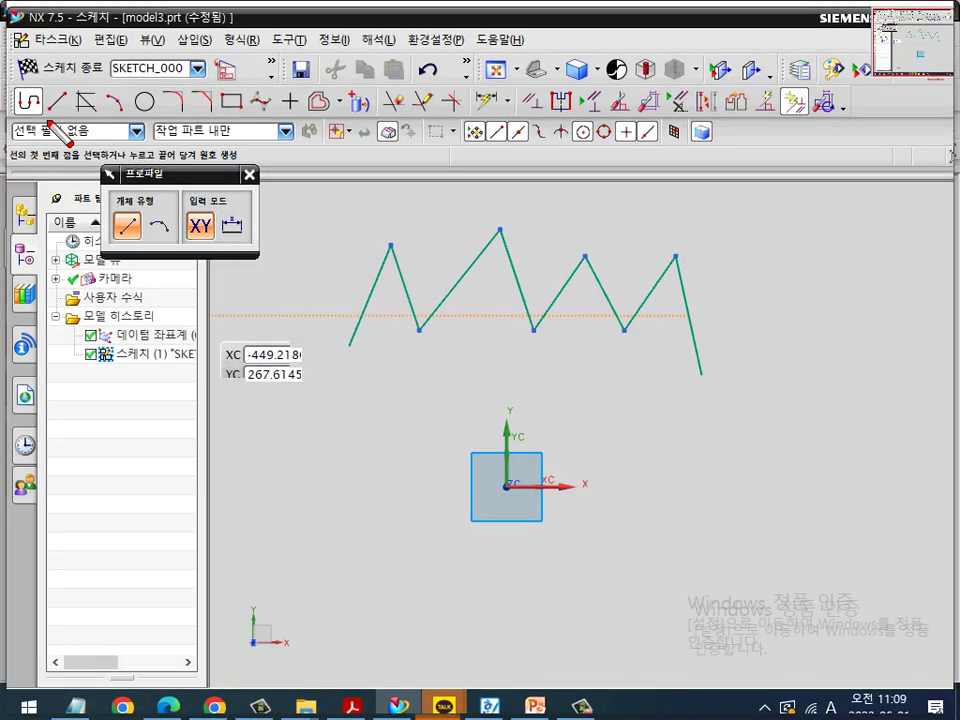
{"action": "mouse_move", "coordinate": [46, 101]}
{"action": "left_mouse_down"}
{"action": "mouse_move", "coordinate": [28, 121]}
{"action": "mouse_move", "coordinate": [11, 96]}
{"action": "mouse_move", "coordinate": [40, 92]}
{"action": "left_mouse_up"}
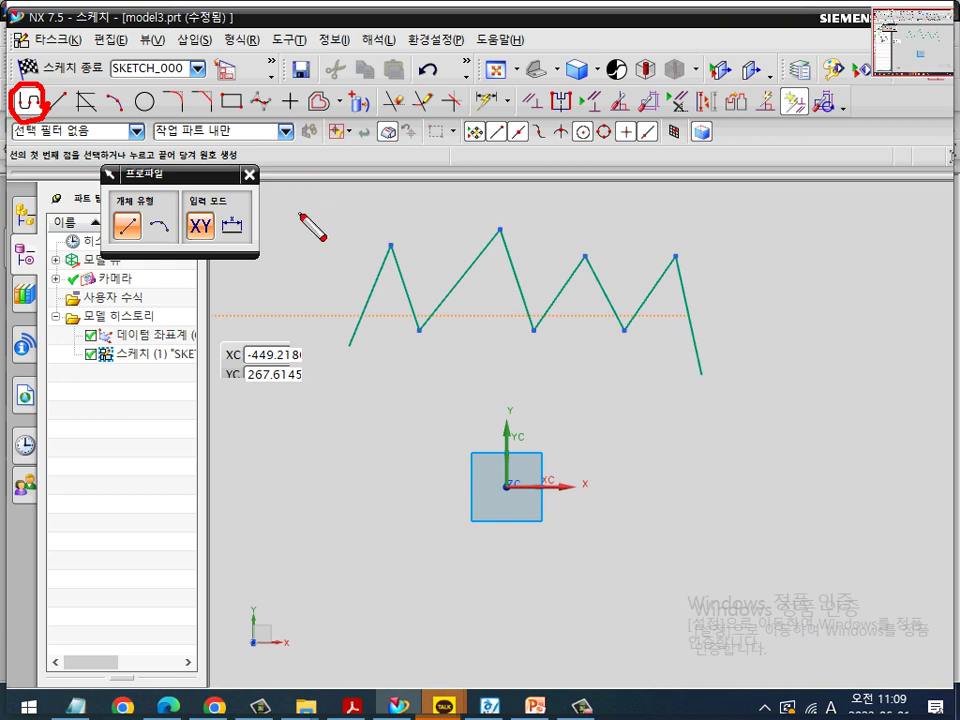
{"action": "key", "text": "Escape"}
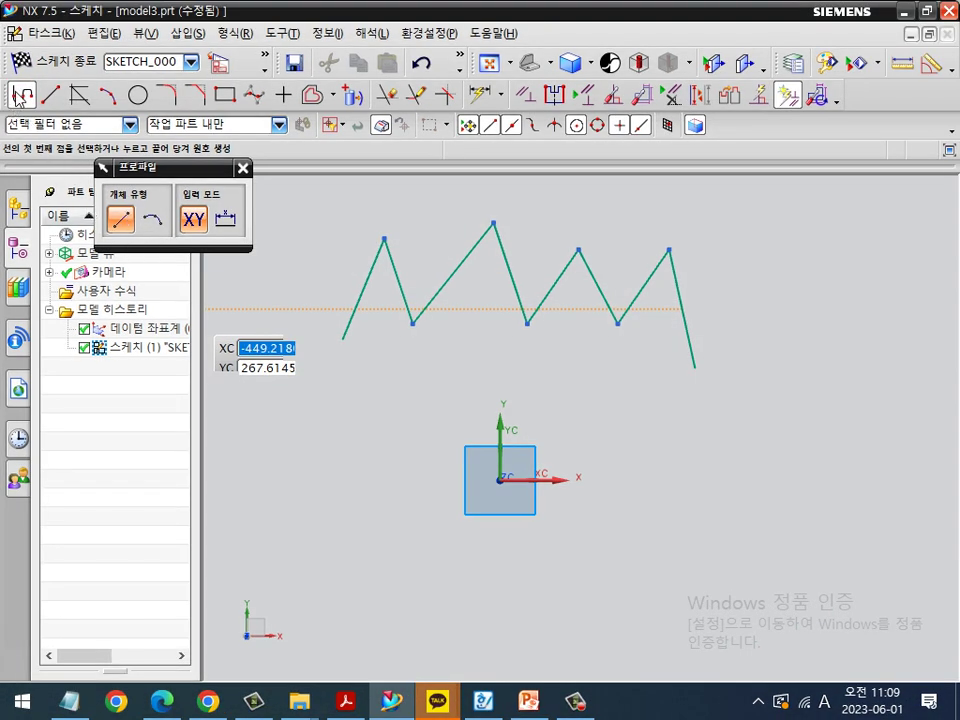
{"action": "left_click", "coordinate": [18, 97]}
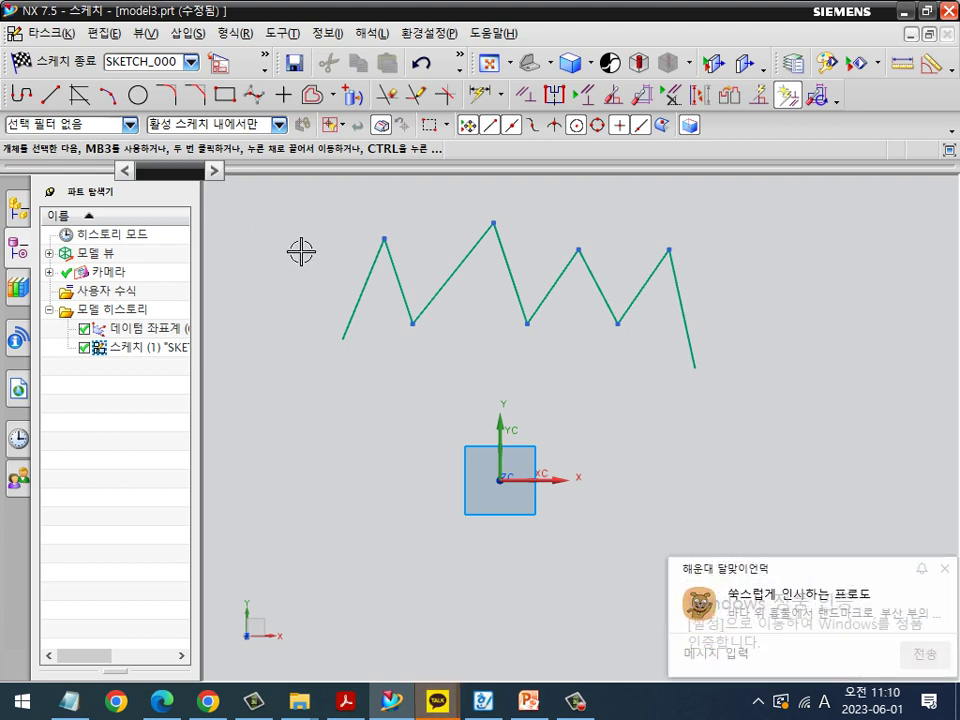
Step: Open the incoming chat notification and close its chat window to return to the sketch
{"action": "left_click", "coordinate": [914, 575]}
{"action": "left_click", "coordinate": [918, 579]}
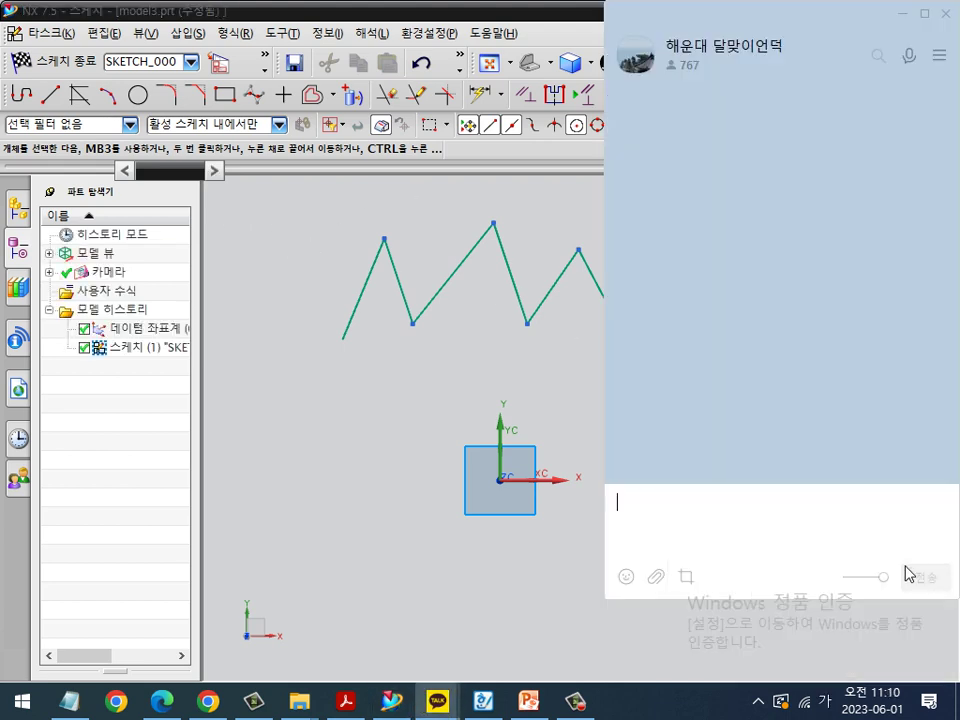
{"action": "left_click", "coordinate": [946, 14]}
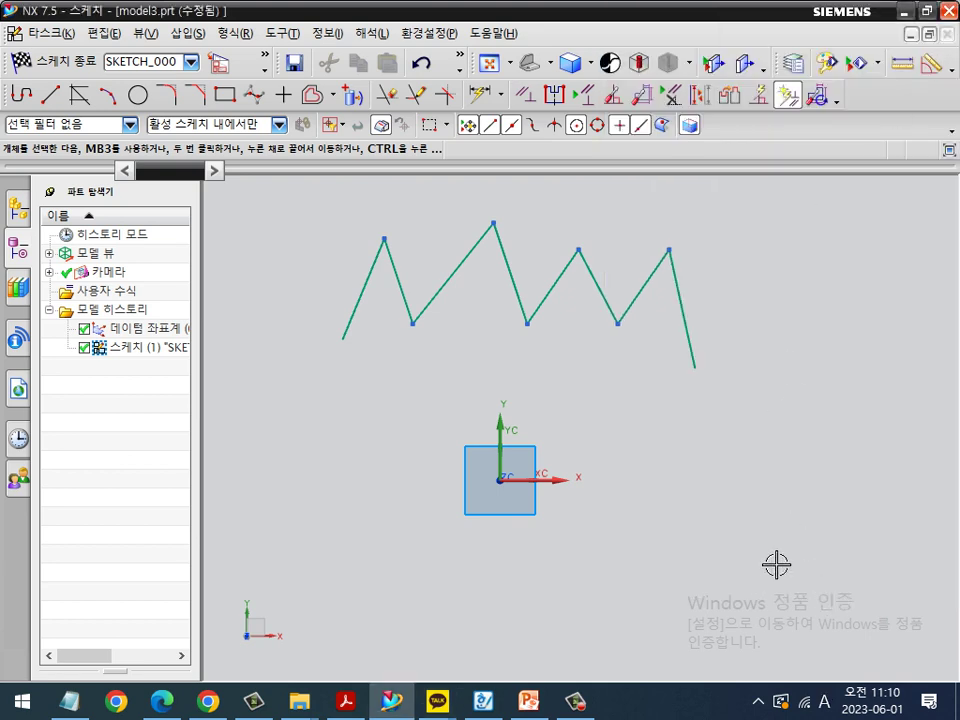
Step: Draw a second zigzag of five connected lines across the first one with the Profile tool and leave the command
{"action": "key", "text": "z"}
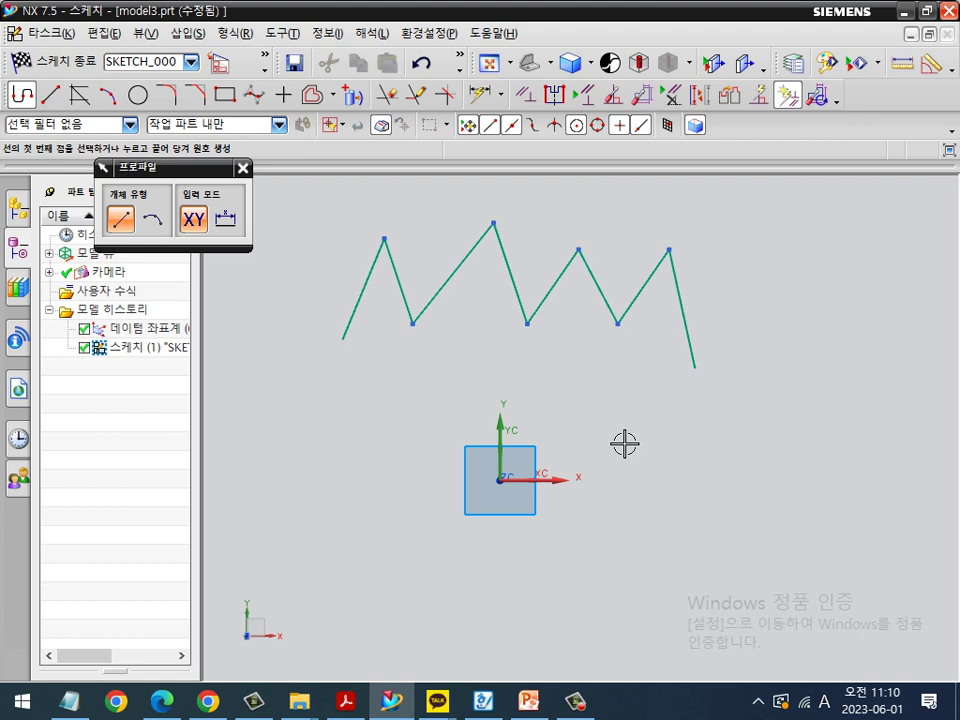
{"action": "left_click", "coordinate": [264, 325]}
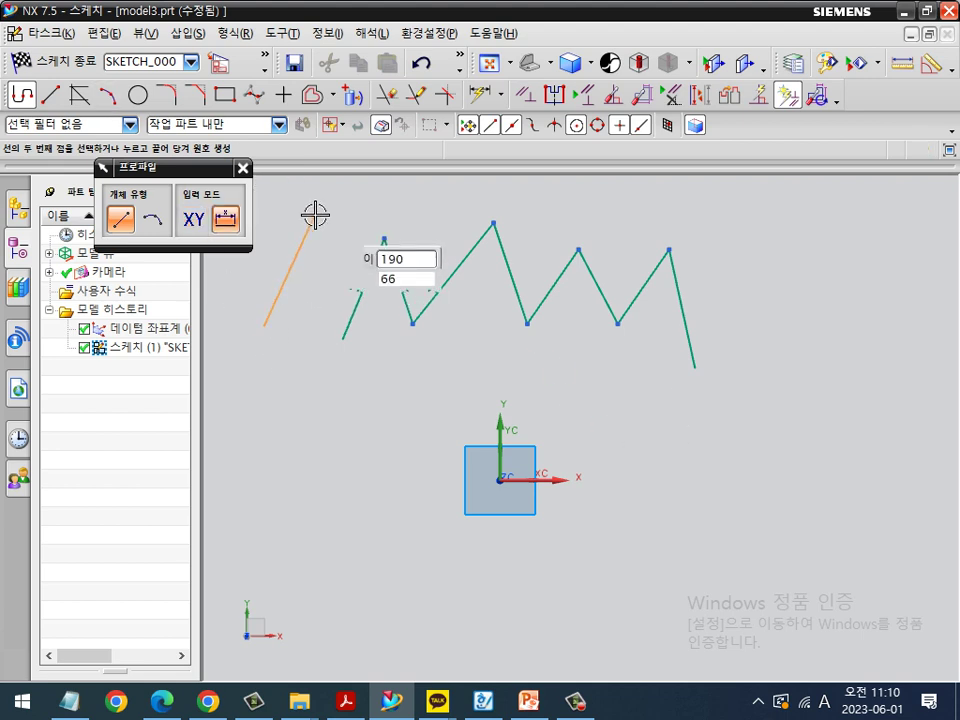
{"action": "left_click", "coordinate": [314, 216]}
{"action": "left_click", "coordinate": [351, 441]}
{"action": "left_click", "coordinate": [557, 216]}
{"action": "left_click", "coordinate": [637, 390]}
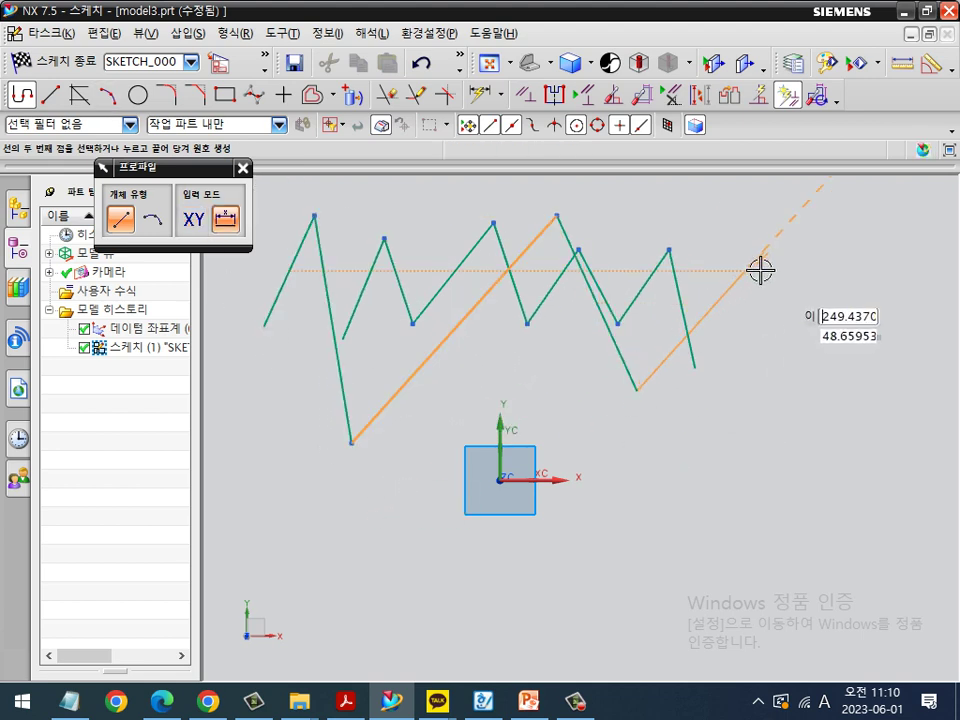
{"action": "left_click", "coordinate": [761, 268]}
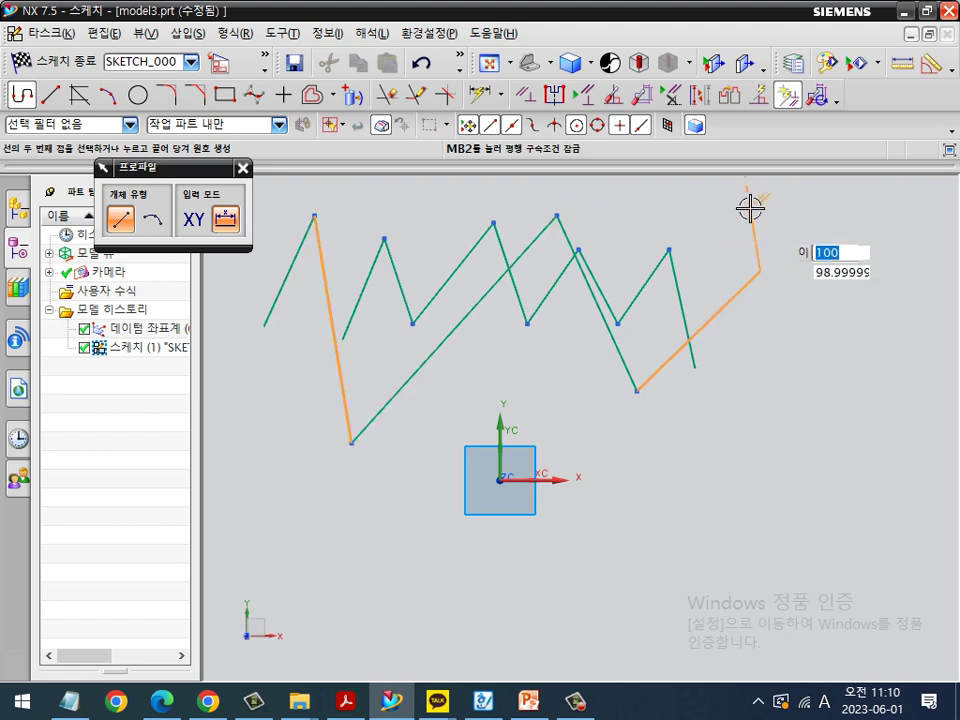
{"action": "key", "text": "Escape"}
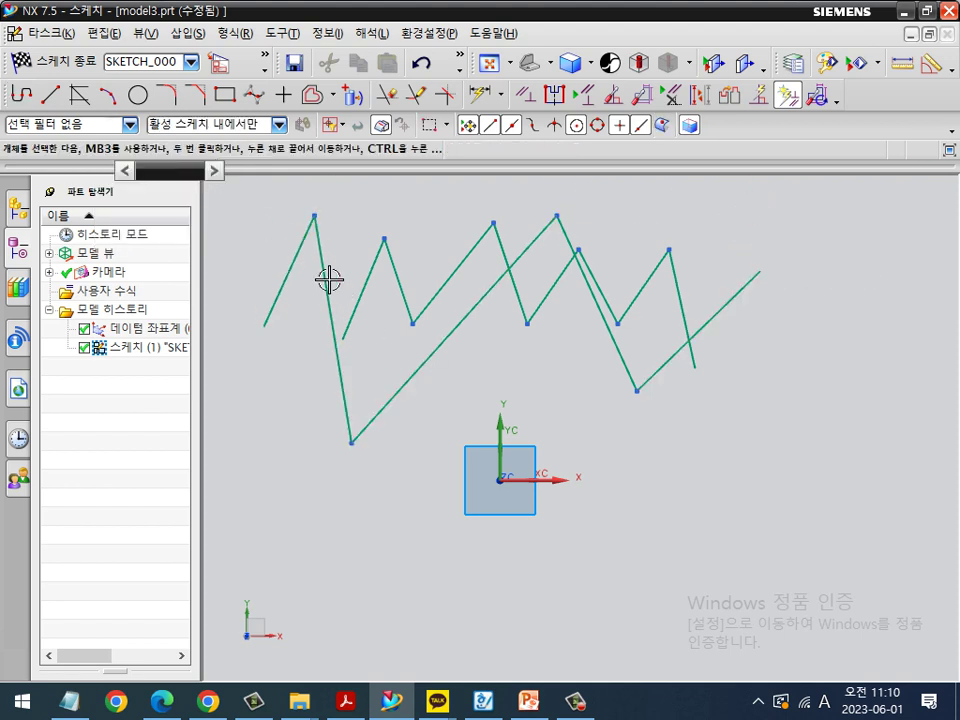
Step: Delete all lines of both zigzag profiles from the sketch
{"action": "mouse_move", "coordinate": [228, 192]}
{"action": "left_mouse_down"}
{"action": "mouse_move", "coordinate": [778, 489]}
{"action": "mouse_move", "coordinate": [754, 448]}
{"action": "mouse_move", "coordinate": [825, 481]}
{"action": "left_mouse_up"}
{"action": "key", "text": "Delete"}
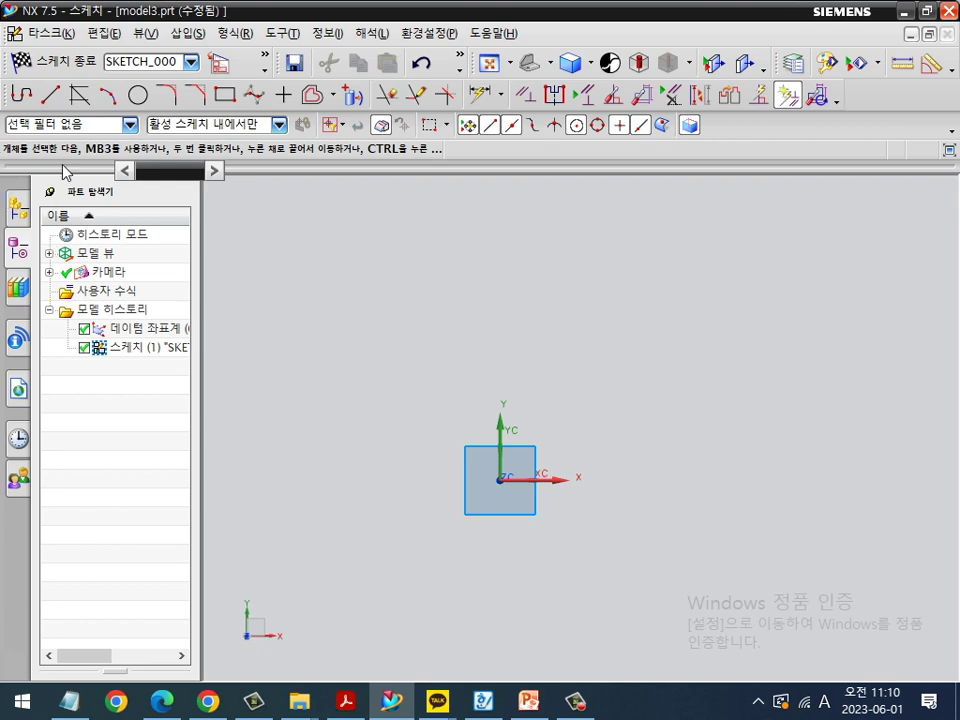
Step: Circle the Profile tool and annotate a freehand rectangle starting from the sketch origin, and clear the markup
{"action": "mouse_move", "coordinate": [48, 55]}
{"action": "left_mouse_down"}
{"action": "mouse_move", "coordinate": [42, 94]}
{"action": "mouse_move", "coordinate": [2, 79]}
{"action": "mouse_move", "coordinate": [46, 52]}
{"action": "left_mouse_up"}
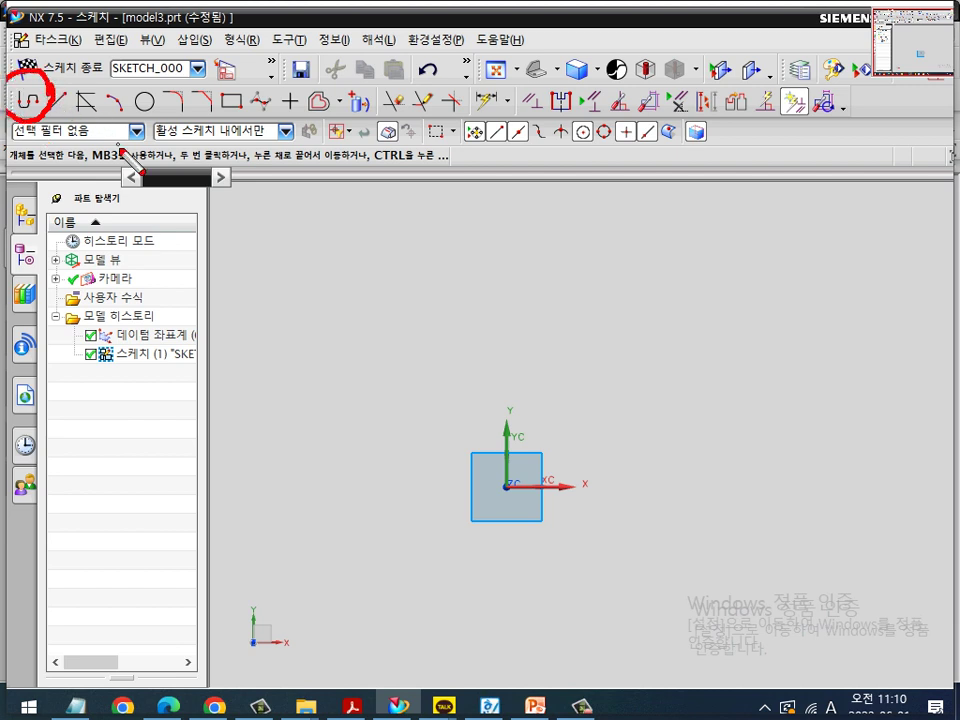
{"action": "mouse_move", "coordinate": [527, 491]}
{"action": "left_mouse_down"}
{"action": "mouse_move", "coordinate": [739, 489]}
{"action": "mouse_move", "coordinate": [739, 210]}
{"action": "mouse_move", "coordinate": [501, 253]}
{"action": "mouse_move", "coordinate": [503, 494]}
{"action": "left_mouse_up"}
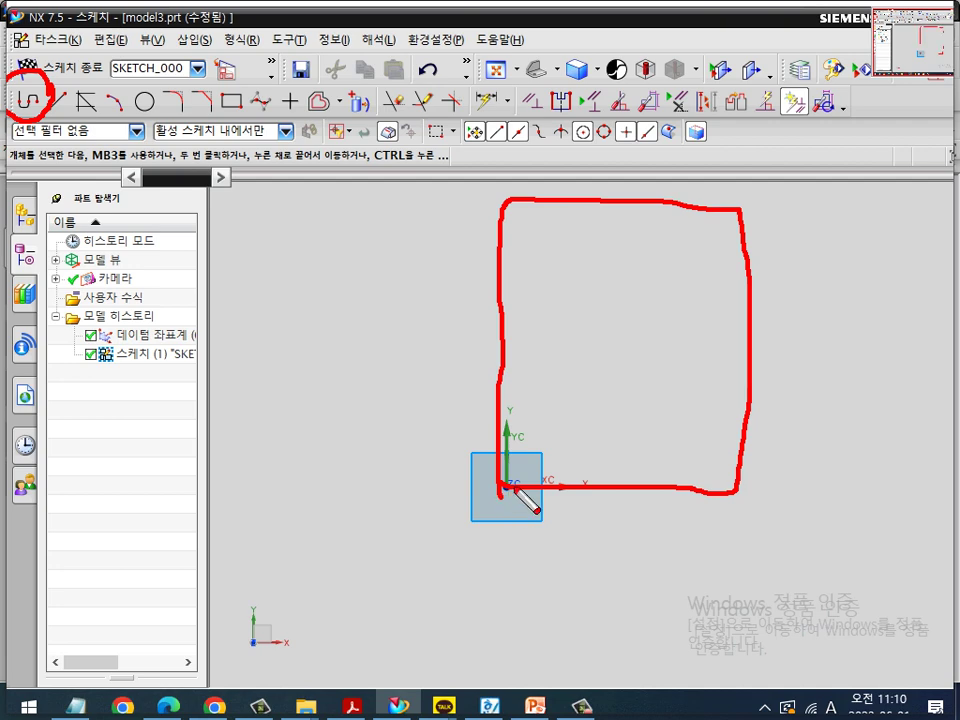
{"action": "key", "text": "Escape"}
Step: Start a Profile line at the sketch origin along the X axis, circle its horizontal constraint arrow and the inferred-constraints tool, and clear the markup
{"action": "middle_click_drag", "start_coordinate": [658, 407], "coordinate": [493, 338], "text": "shift"}
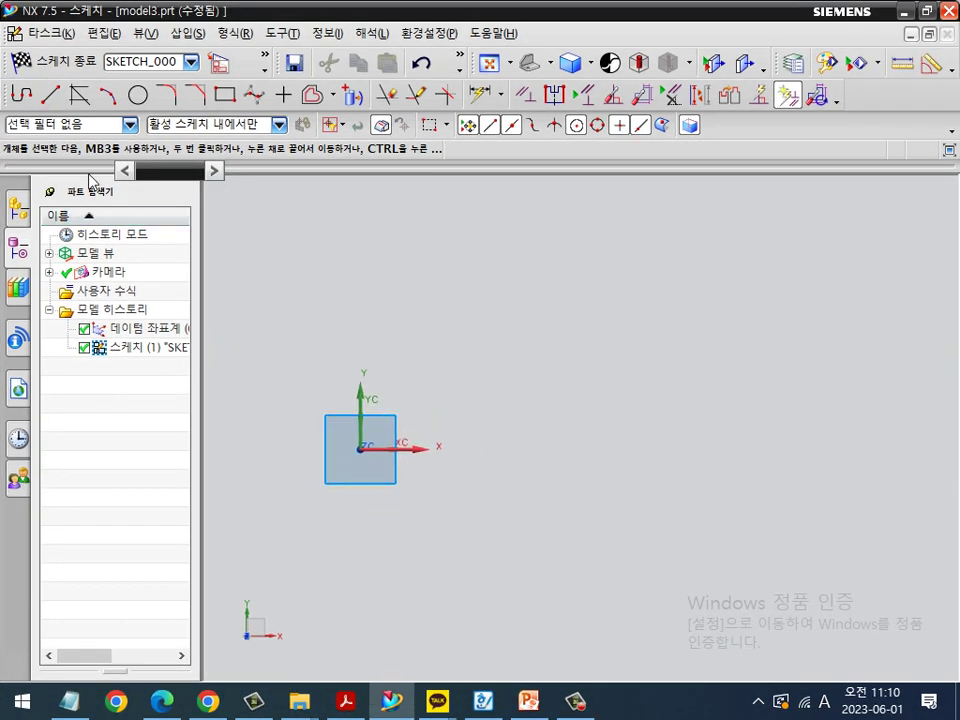
{"action": "left_click", "coordinate": [22, 100]}
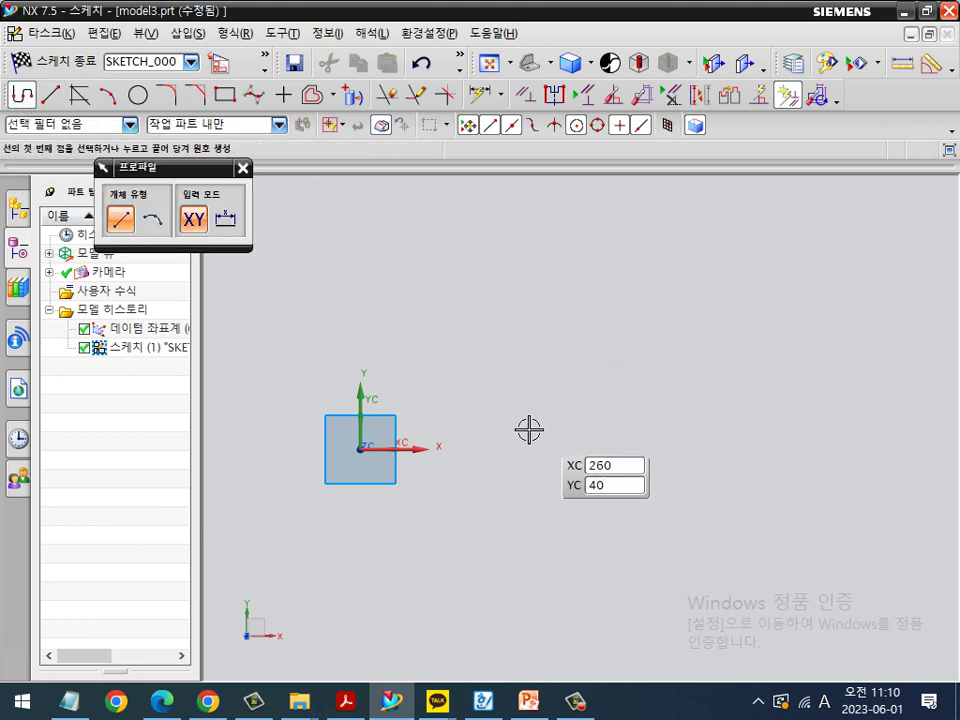
{"action": "left_click", "coordinate": [362, 450]}
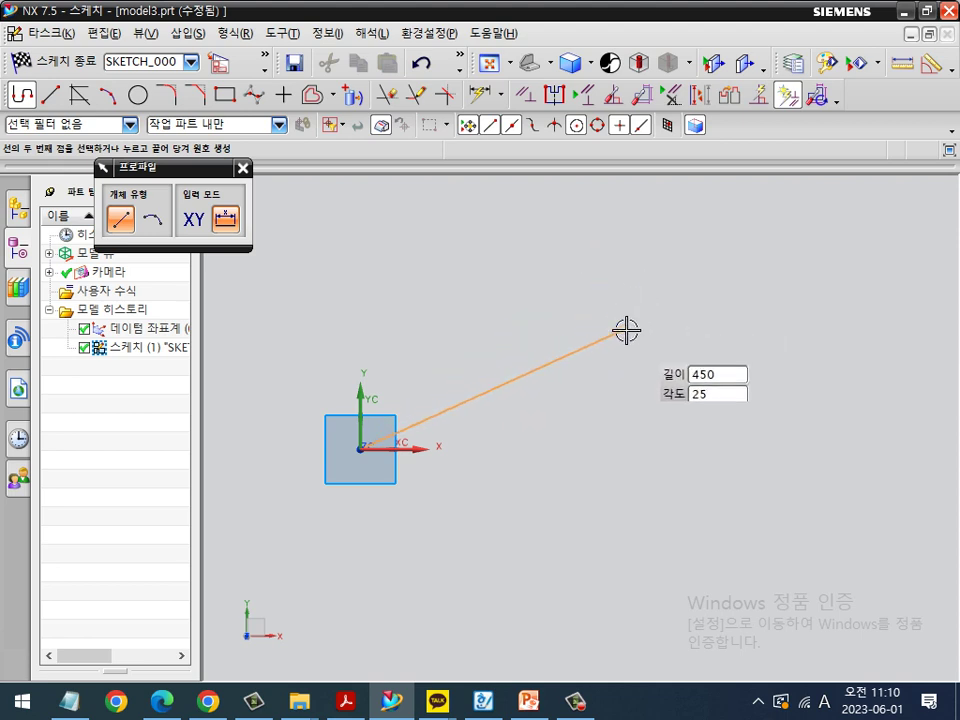
{"action": "key", "text": "Tab"}
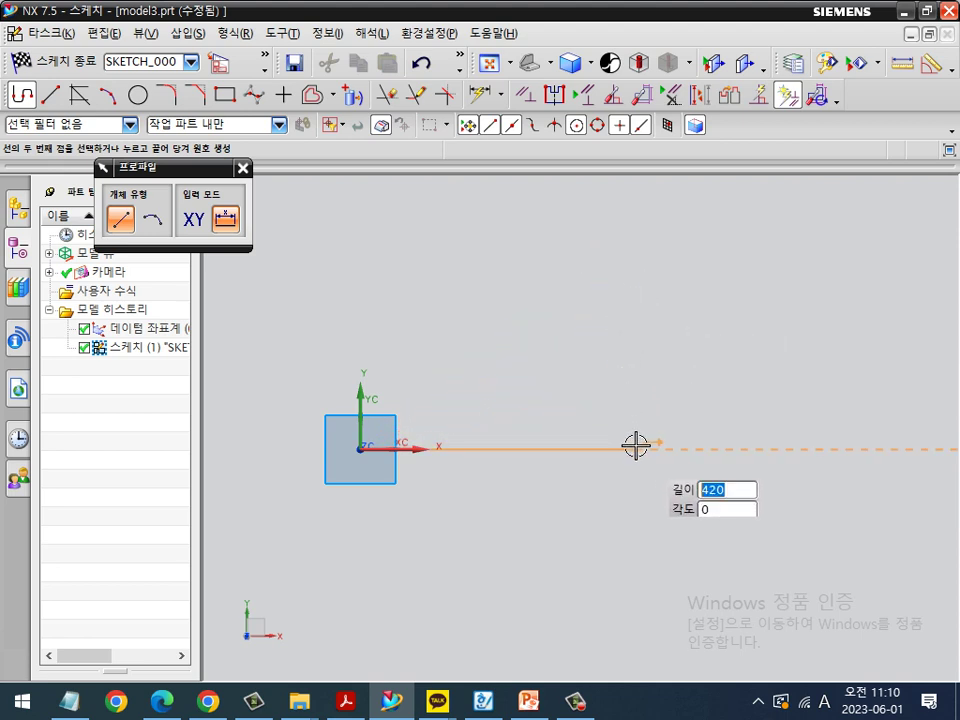
{"action": "mouse_move", "coordinate": [680, 475]}
{"action": "left_mouse_down"}
{"action": "mouse_move", "coordinate": [620, 455]}
{"action": "mouse_move", "coordinate": [678, 422]}
{"action": "mouse_move", "coordinate": [632, 457]}
{"action": "mouse_move", "coordinate": [703, 425]}
{"action": "mouse_move", "coordinate": [681, 480]}
{"action": "left_mouse_up"}
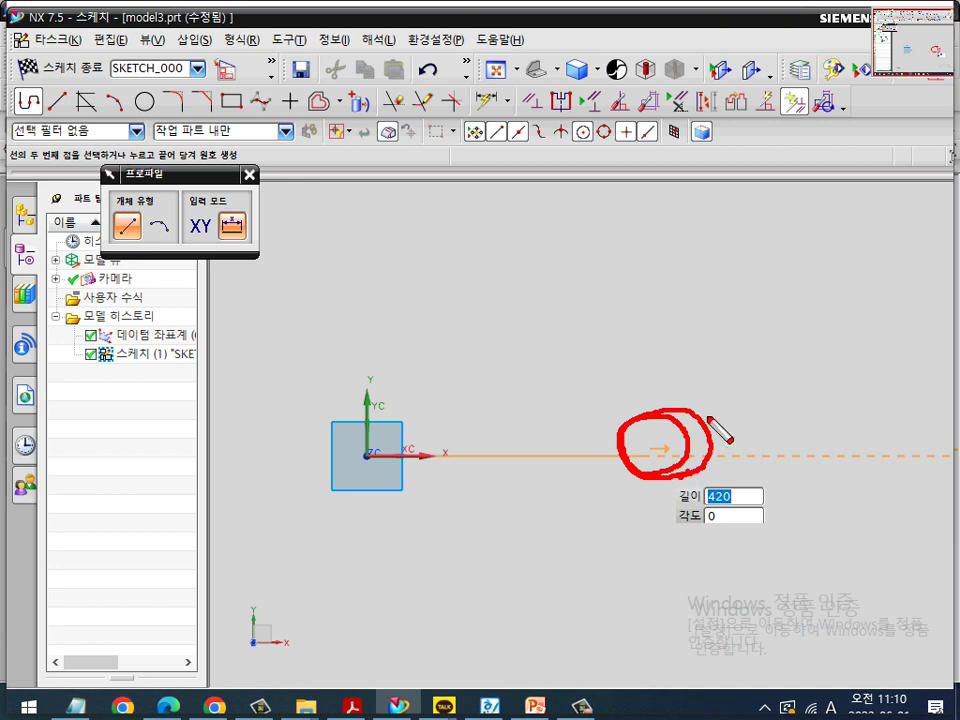
{"action": "mouse_move", "coordinate": [782, 130]}
{"action": "left_mouse_down"}
{"action": "mouse_move", "coordinate": [805, 85]}
{"action": "mouse_move", "coordinate": [818, 142]}
{"action": "left_mouse_up"}
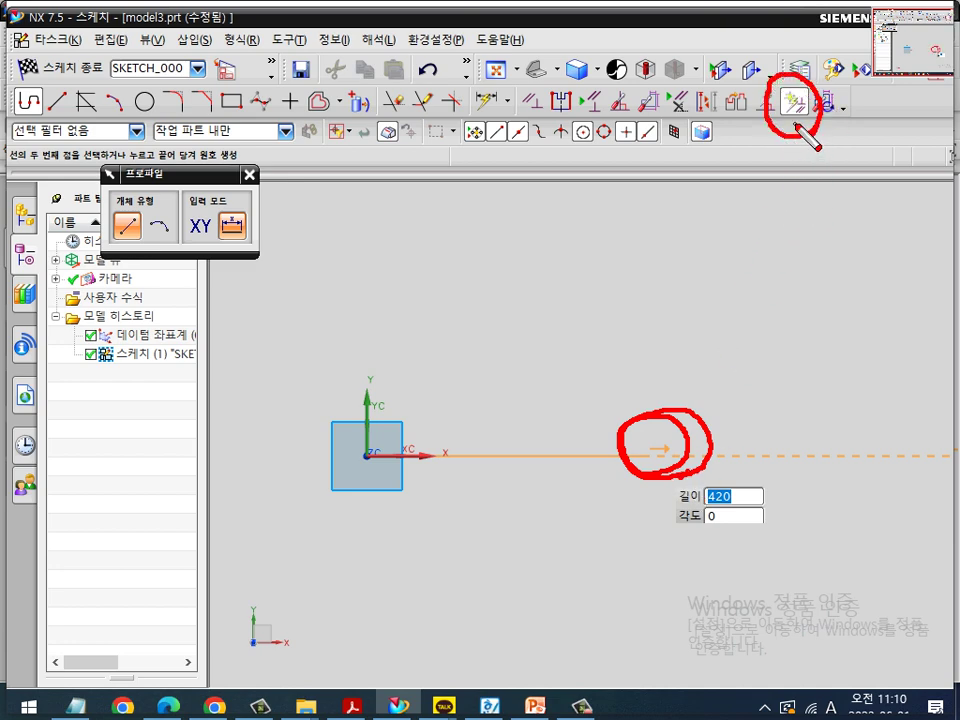
{"action": "key", "text": "Escape"}
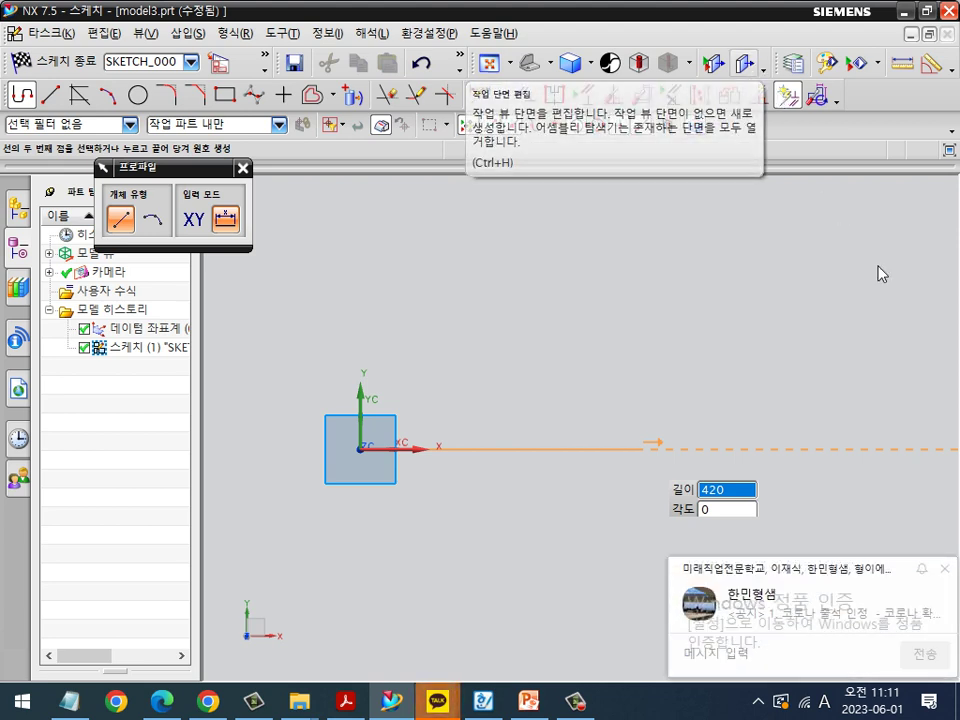
Step: Dismiss the chat notification, circle the inferred-constraints tool and the line's horizontal and vertical arrows, and cancel the unfinished Profile line
{"action": "left_click", "coordinate": [922, 572]}
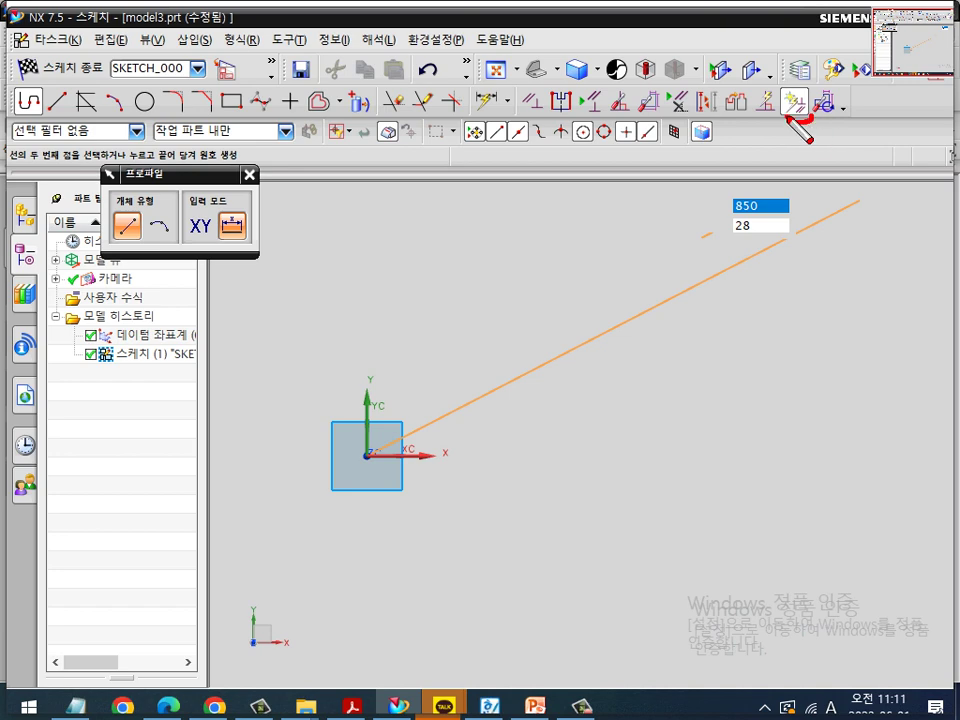
{"action": "left_click_drag", "start_coordinate": [790, 118], "coordinate": [806, 85]}
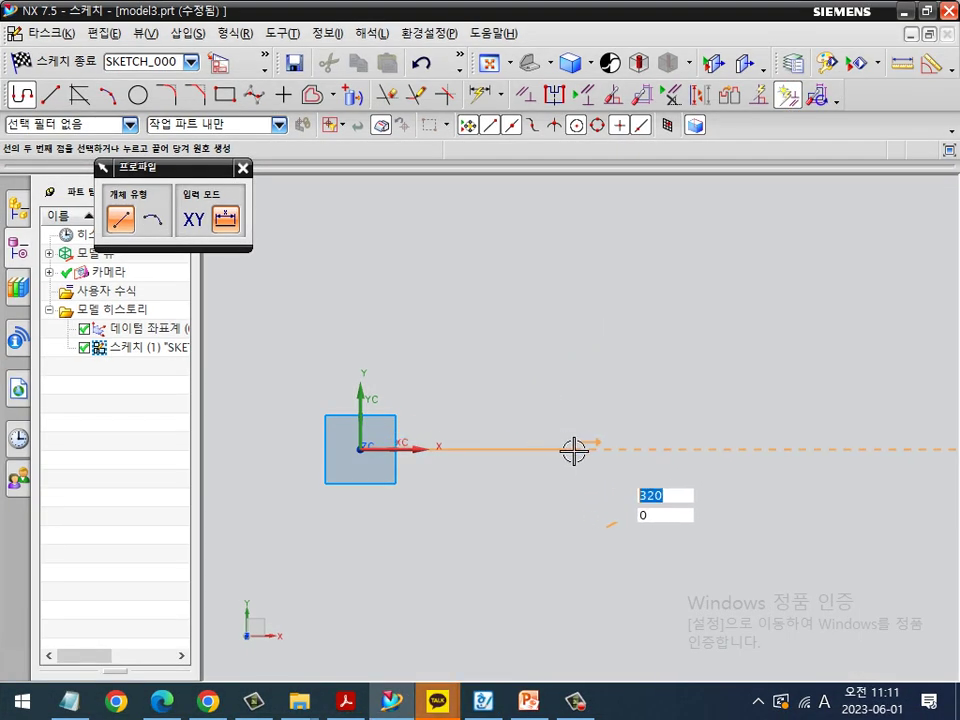
{"action": "left_click_drag", "start_coordinate": [582, 467], "coordinate": [606, 426]}
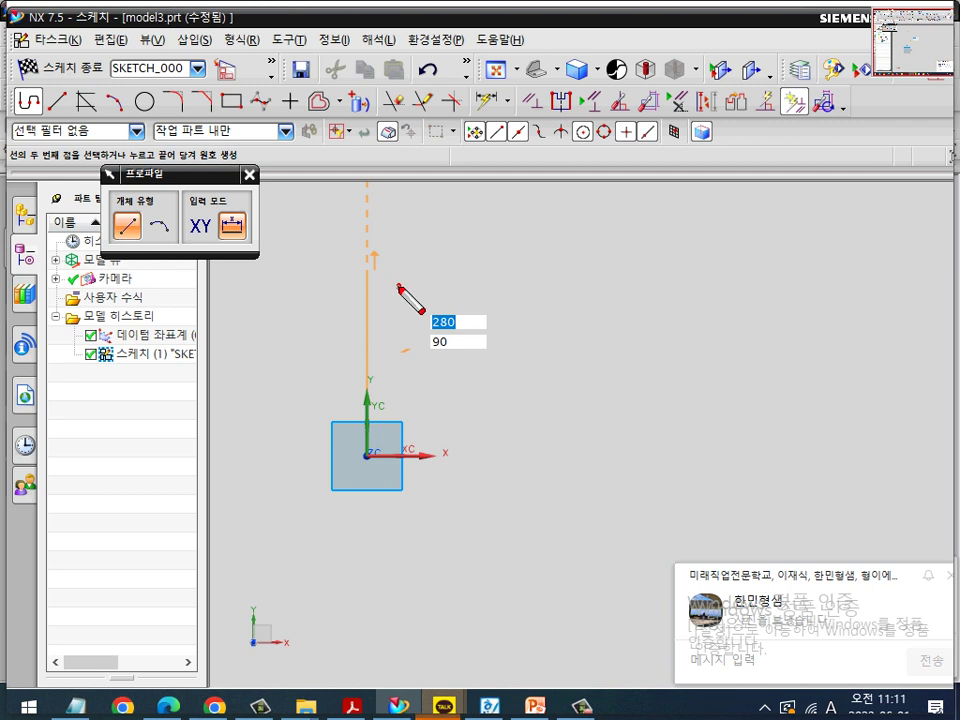
{"action": "mouse_move", "coordinate": [399, 287]}
{"action": "left_mouse_down"}
{"action": "mouse_move", "coordinate": [351, 250]}
{"action": "mouse_move", "coordinate": [400, 278]}
{"action": "left_mouse_up"}
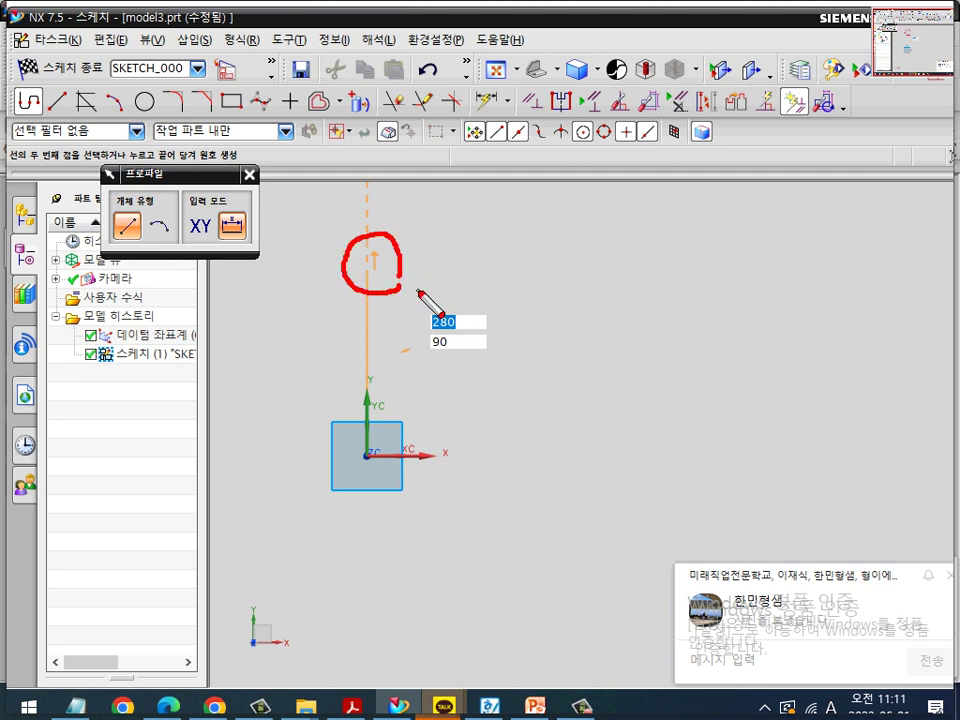
{"action": "key", "text": "Escape"}
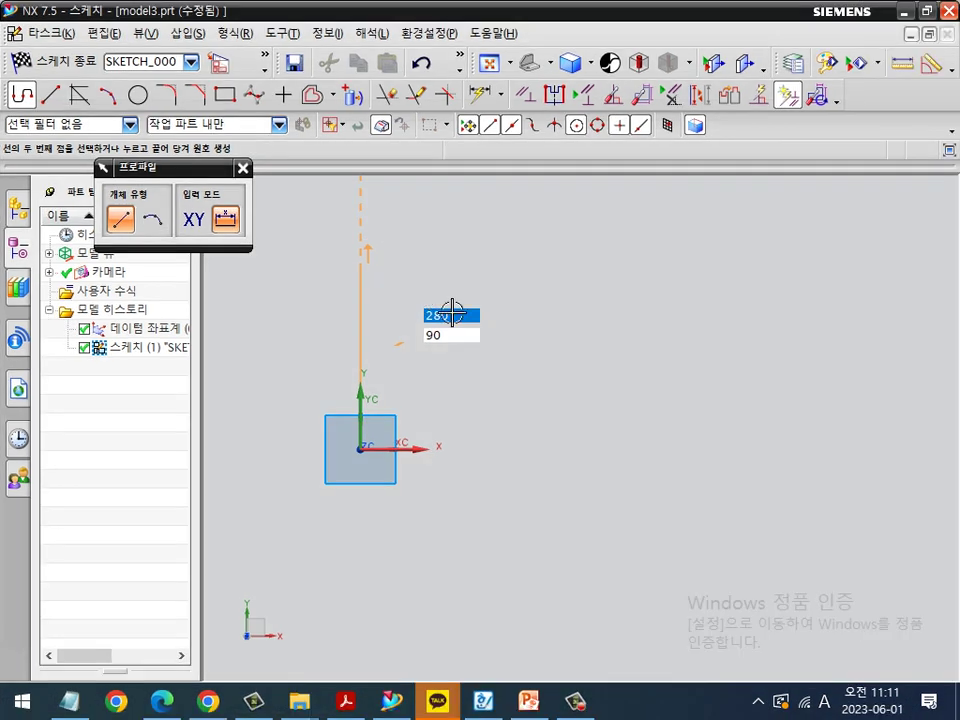
{"action": "key", "text": "Escape"}
{"action": "key", "text": "Escape"}
Step: Start a new Profile line at the sketch origin, circle its length and angle input fields, and clear the markup
{"action": "left_click", "coordinate": [21, 101]}
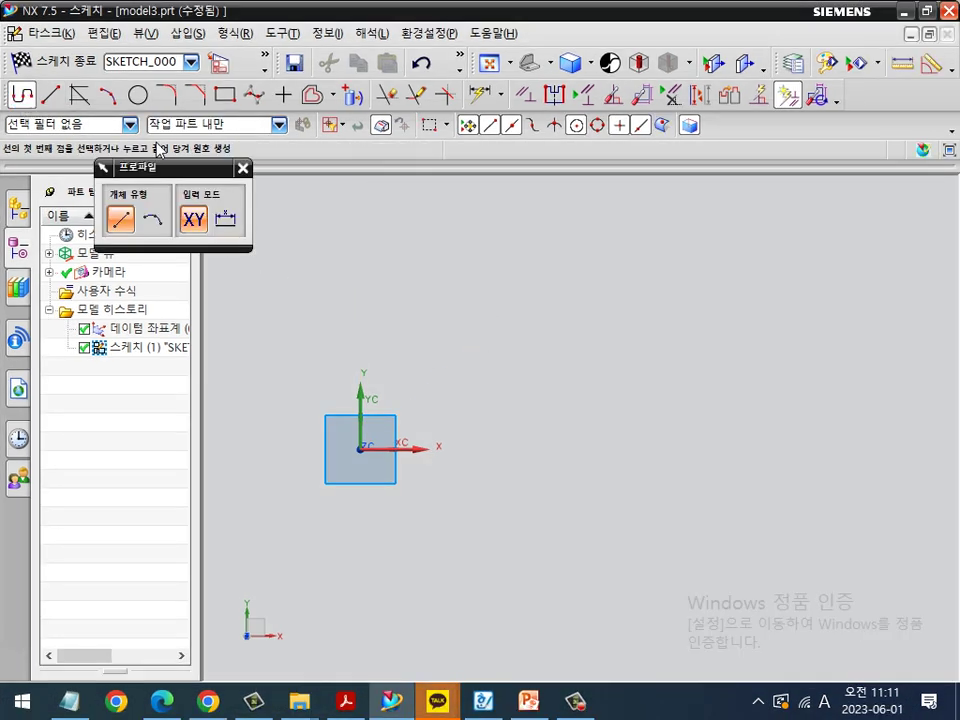
{"action": "left_click", "coordinate": [358, 450]}
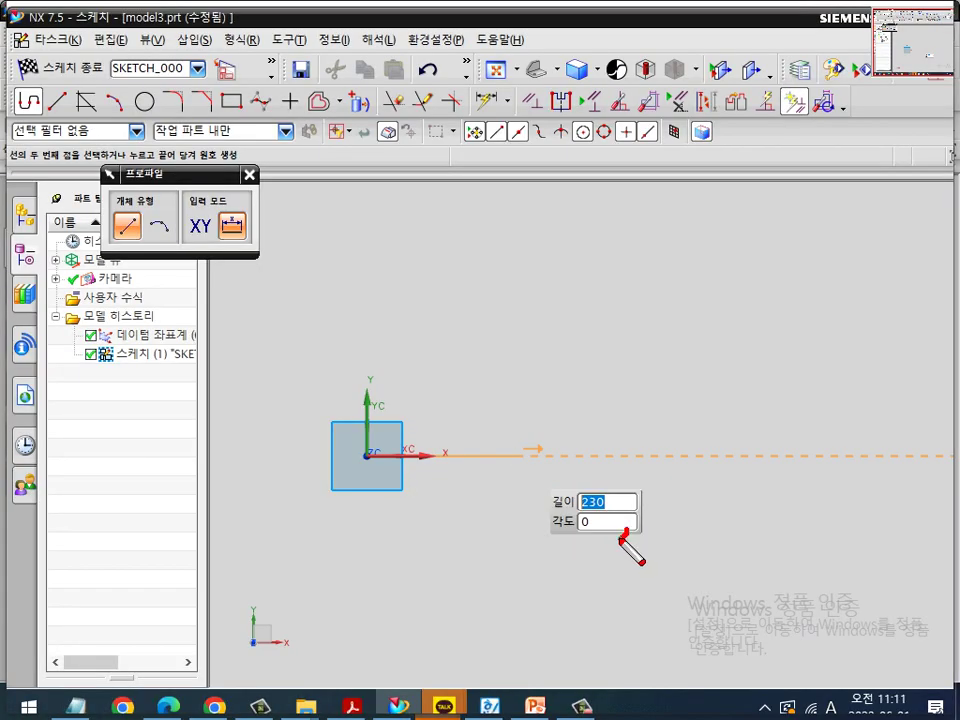
{"action": "mouse_move", "coordinate": [615, 536]}
{"action": "left_mouse_down"}
{"action": "mouse_move", "coordinate": [611, 521]}
{"action": "mouse_move", "coordinate": [614, 540]}
{"action": "left_mouse_up"}
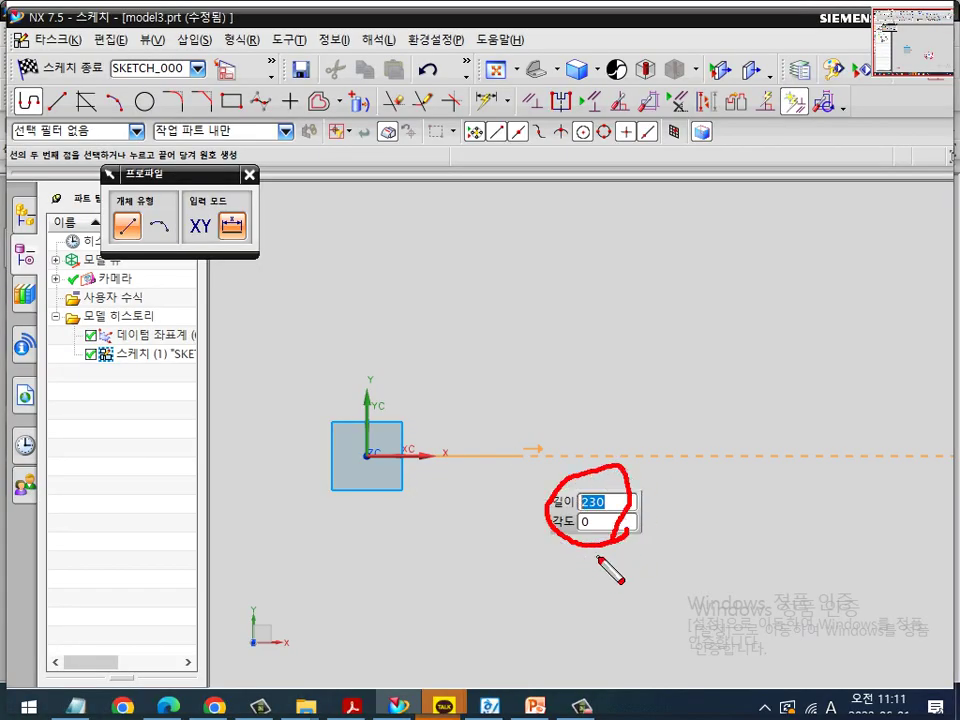
{"action": "left_click_drag", "start_coordinate": [617, 340], "coordinate": [617, 443]}
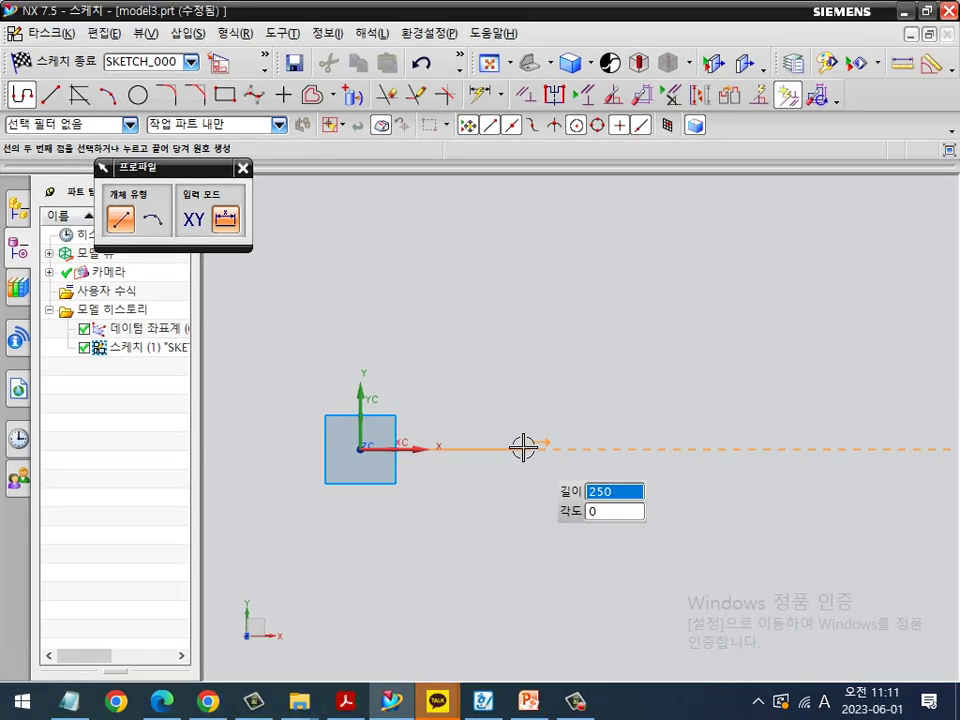
Step: Place the end point of the horizontal line along the X axis about 65 mm from the origin
{"action": "scroll", "coordinate": [515, 446], "scroll_direction": "up", "scroll_amount": 3}
{"action": "scroll", "coordinate": [523, 452], "scroll_direction": "down", "scroll_amount": 2}
{"action": "scroll", "coordinate": [523, 452], "scroll_direction": "up", "scroll_amount": 1}
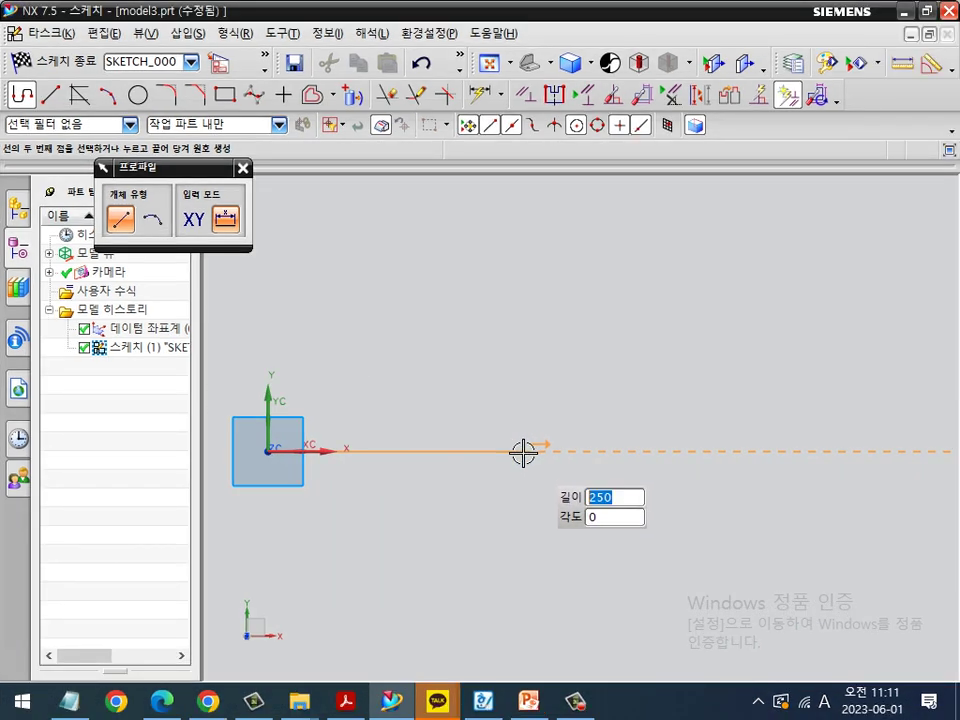
{"action": "middle_click_drag", "start_coordinate": [523, 452], "coordinate": [704, 414], "text": "shift"}
{"action": "scroll", "coordinate": [617, 420], "scroll_direction": "up", "scroll_amount": 2}
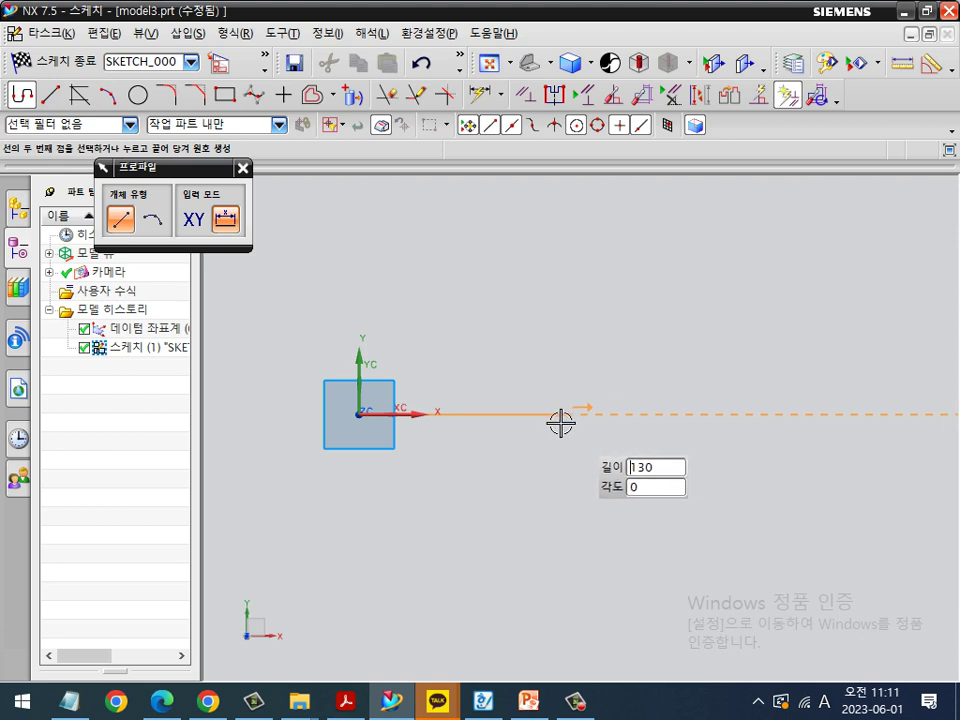
{"action": "scroll", "coordinate": [532, 413], "scroll_direction": "up", "scroll_amount": 2}
{"action": "middle_click_drag", "start_coordinate": [532, 413], "coordinate": [640, 411], "text": "shift"}
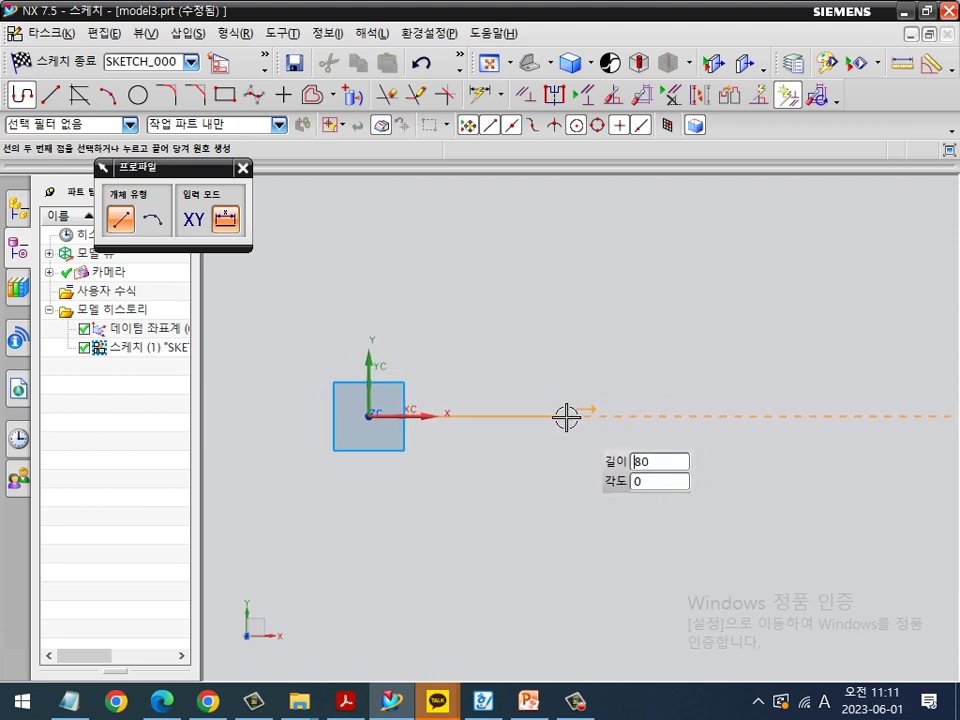
{"action": "left_click", "coordinate": [531, 416]}
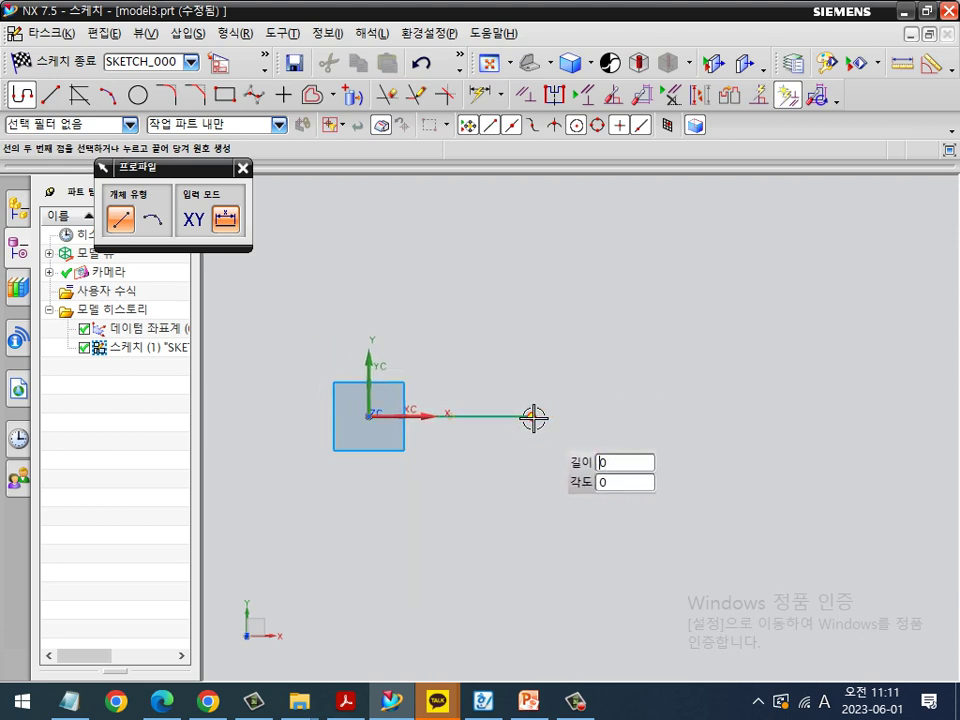
Step: Complete the rectangle with vertical, horizontal and closing lines, aligning its last corner above the origin, and leave the Profile command
{"action": "left_click", "coordinate": [532, 258]}
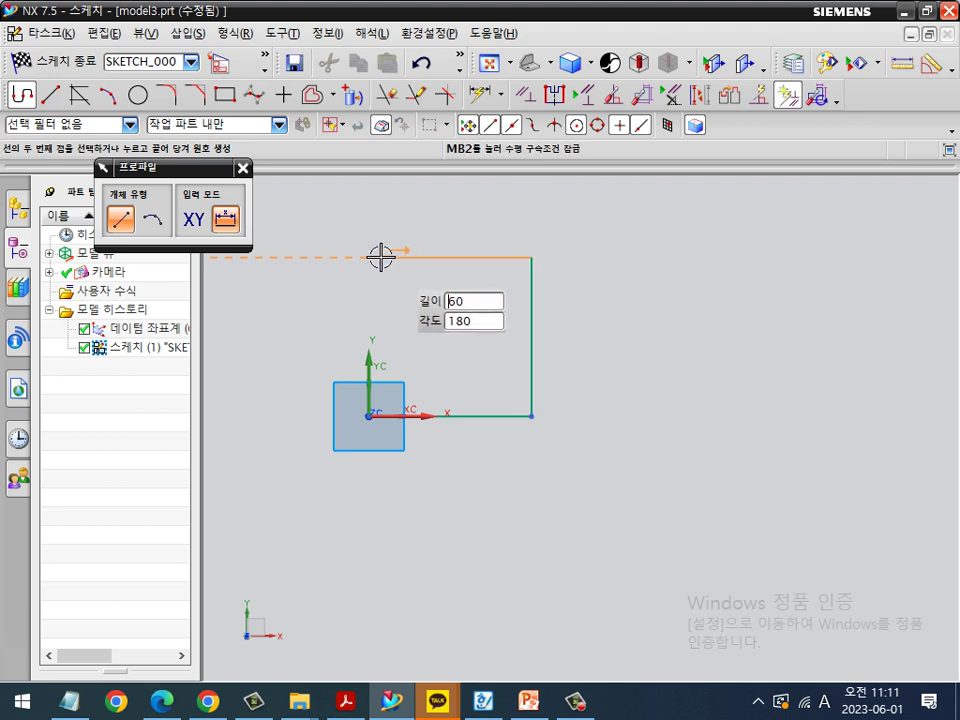
{"action": "scroll", "coordinate": [380, 257], "scroll_direction": "up", "scroll_amount": 1}
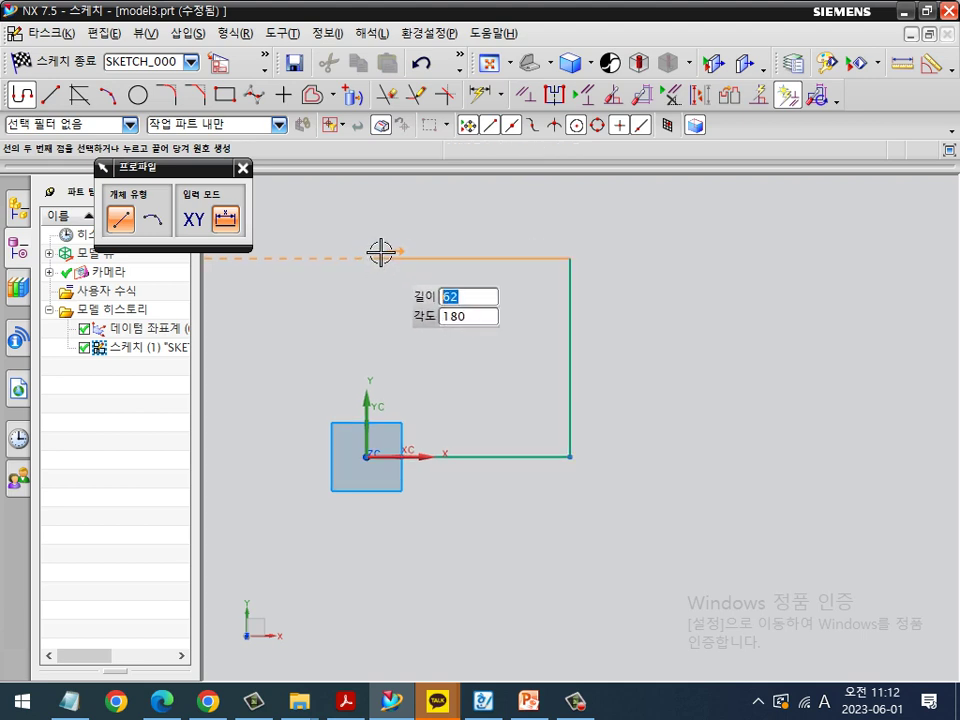
{"action": "key", "text": "ctrl+2"}
{"action": "mouse_move", "coordinate": [392, 487]}
{"action": "left_mouse_down"}
{"action": "mouse_move", "coordinate": [401, 476]}
{"action": "mouse_move", "coordinate": [379, 480]}
{"action": "left_mouse_up"}
{"action": "key", "text": "Escape"}
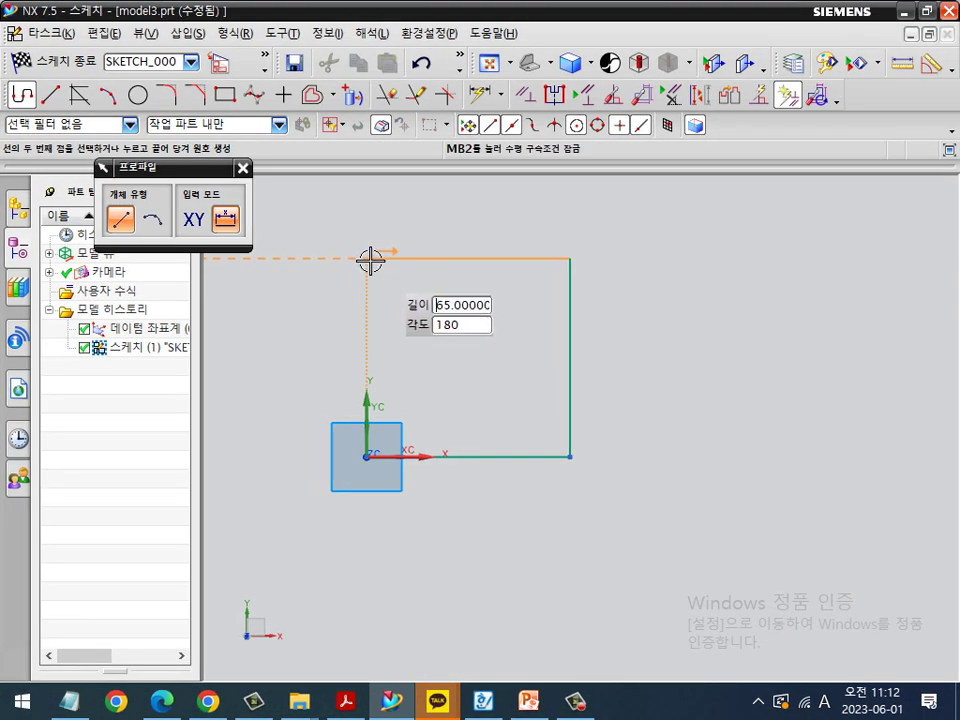
{"action": "left_click", "coordinate": [369, 258]}
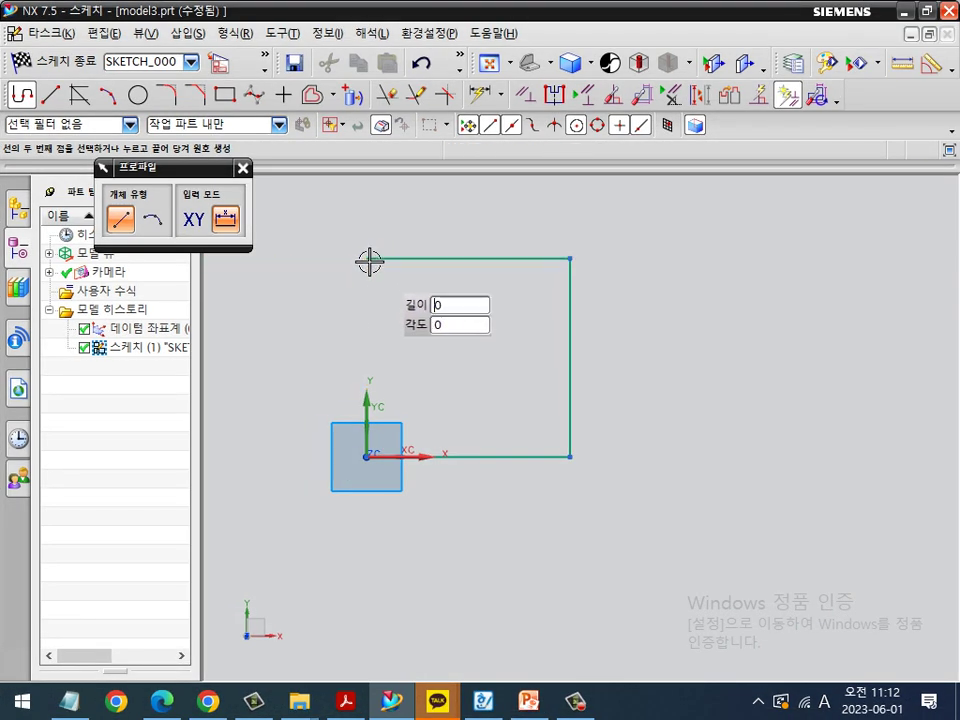
{"action": "left_click", "coordinate": [367, 455]}
{"action": "key", "text": "Escape"}
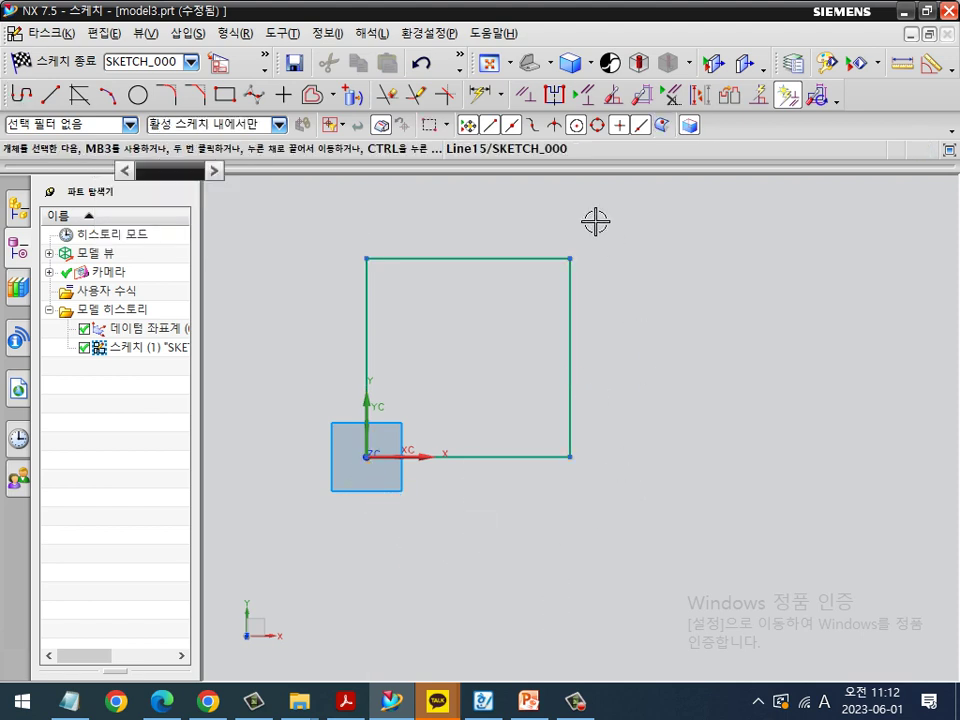
Step: Activate the dimension command on the rectangle, circle the message about the required constraints, and clear the markup
{"action": "left_click", "coordinate": [478, 95]}
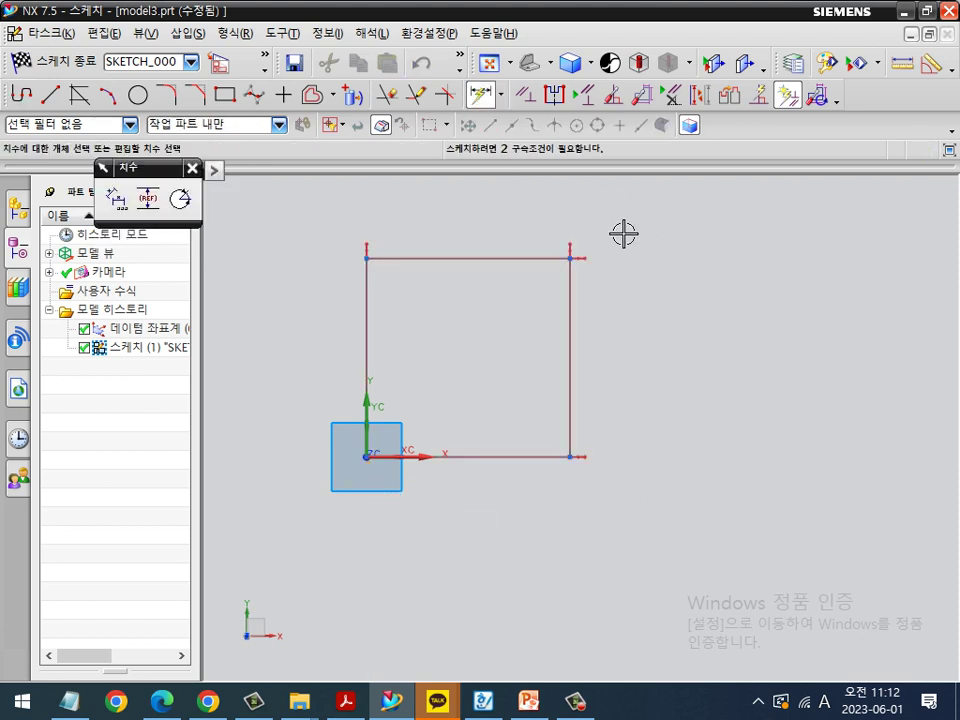
{"action": "key", "text": "ctrl+2"}
{"action": "left_click_drag", "start_coordinate": [549, 190], "coordinate": [533, 134]}
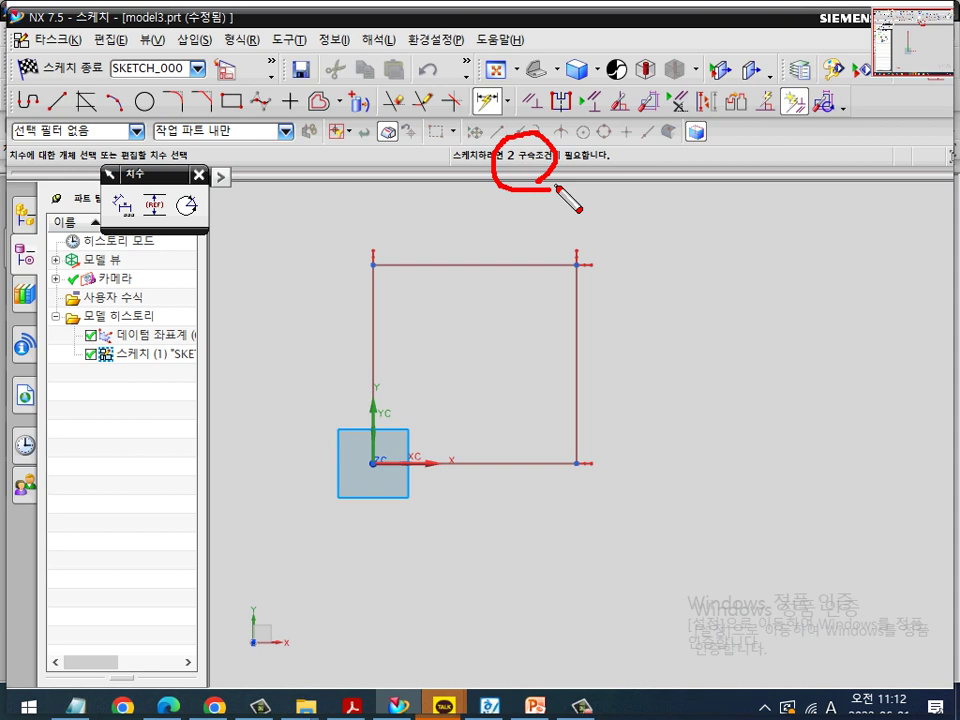
{"action": "key", "text": "Escape"}
Step: Delete the whole rectangle from the sketch
{"action": "left_click_drag", "start_coordinate": [343, 231], "coordinate": [621, 498]}
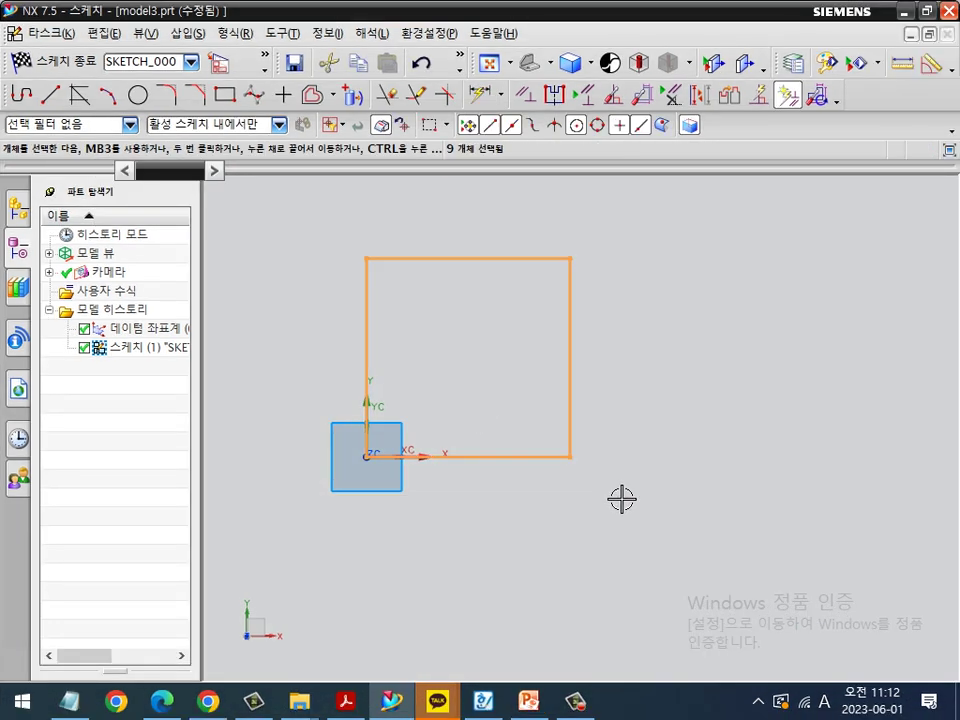
{"action": "key", "text": "Delete"}
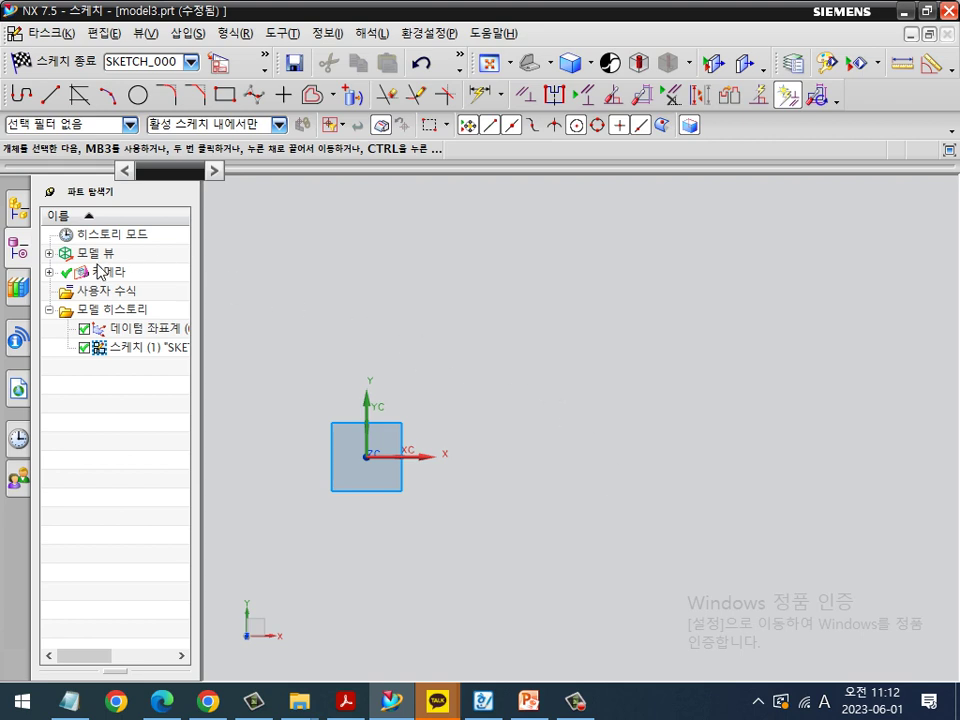
Step: Draw a skewed closed quadrilateral of four connected Profile lines starting and ending at the sketch origin, with a horizontal upper edge
{"action": "left_click", "coordinate": [26, 98]}
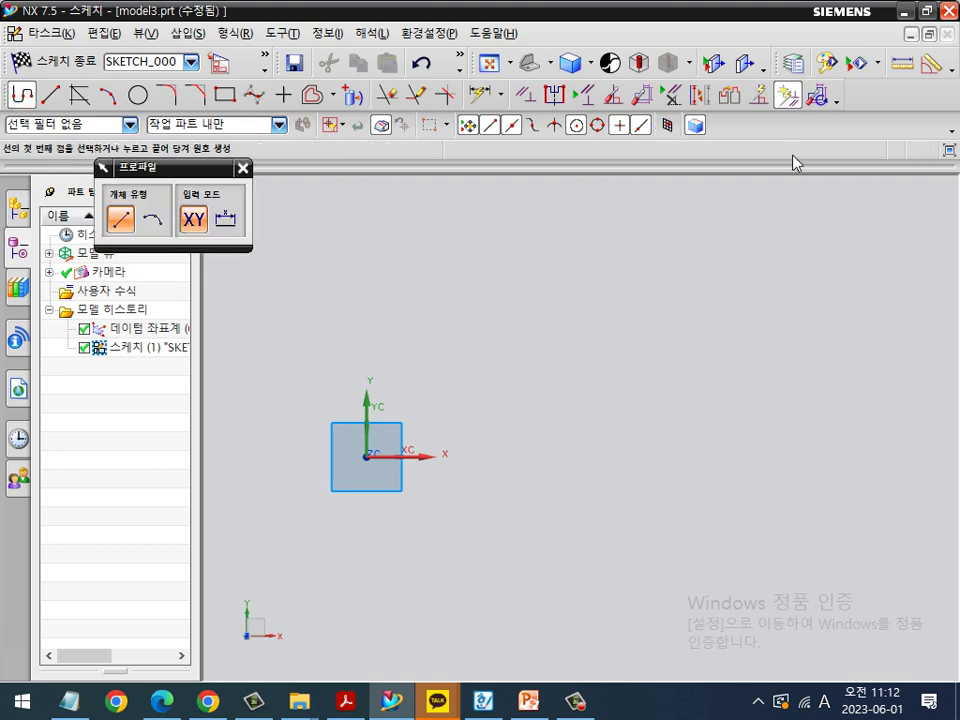
{"action": "left_click", "coordinate": [366, 457]}
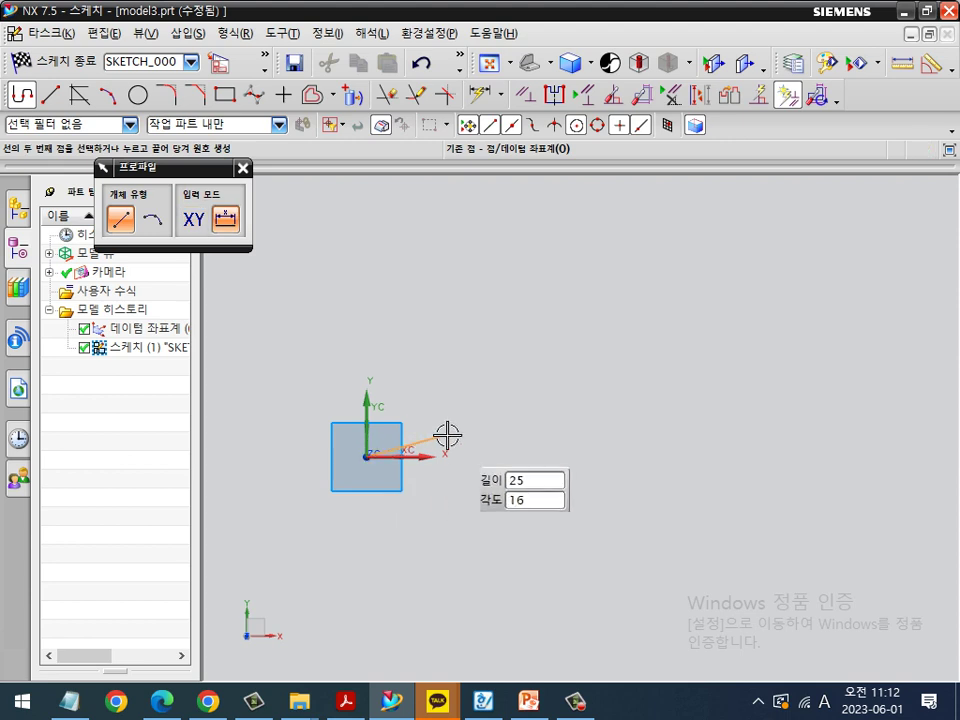
{"action": "left_click", "coordinate": [609, 436]}
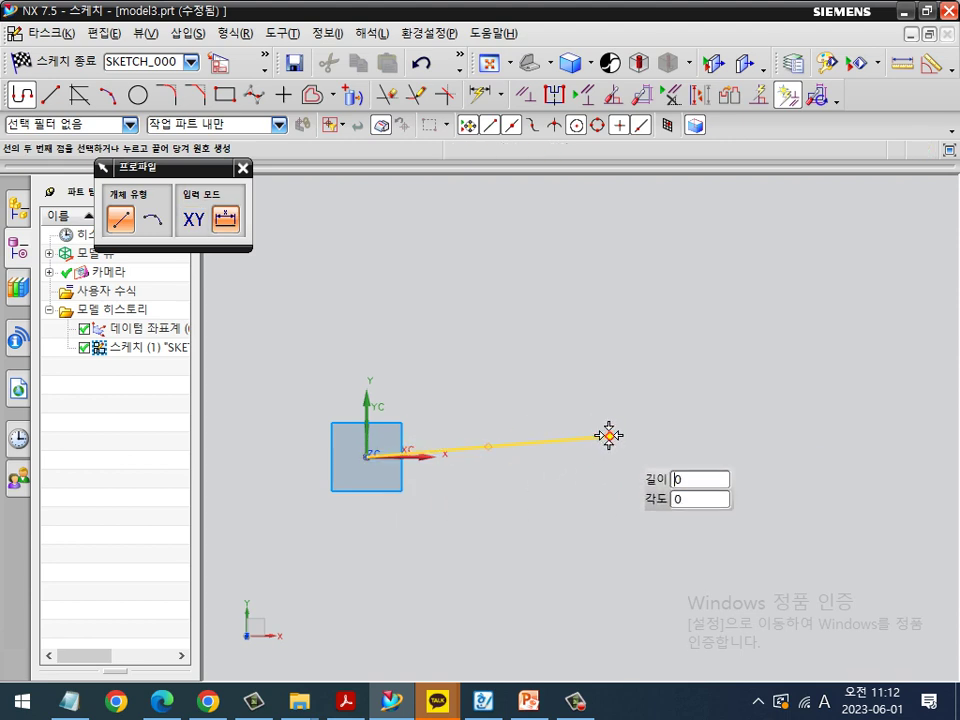
{"action": "left_click", "coordinate": [627, 241]}
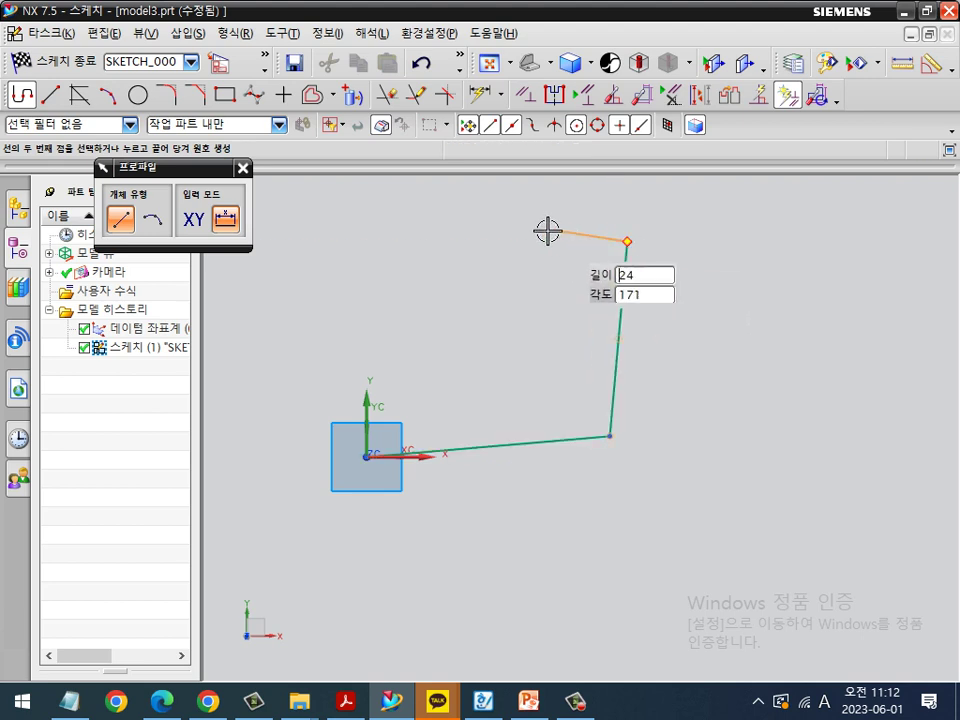
{"action": "left_click", "coordinate": [380, 241]}
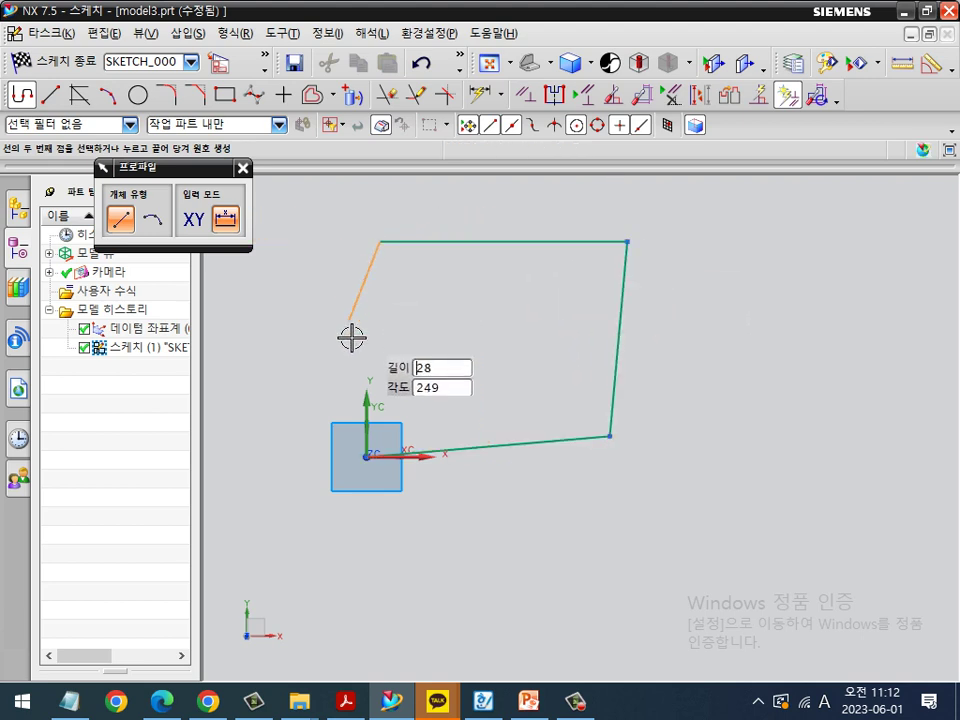
{"action": "left_click", "coordinate": [367, 456]}
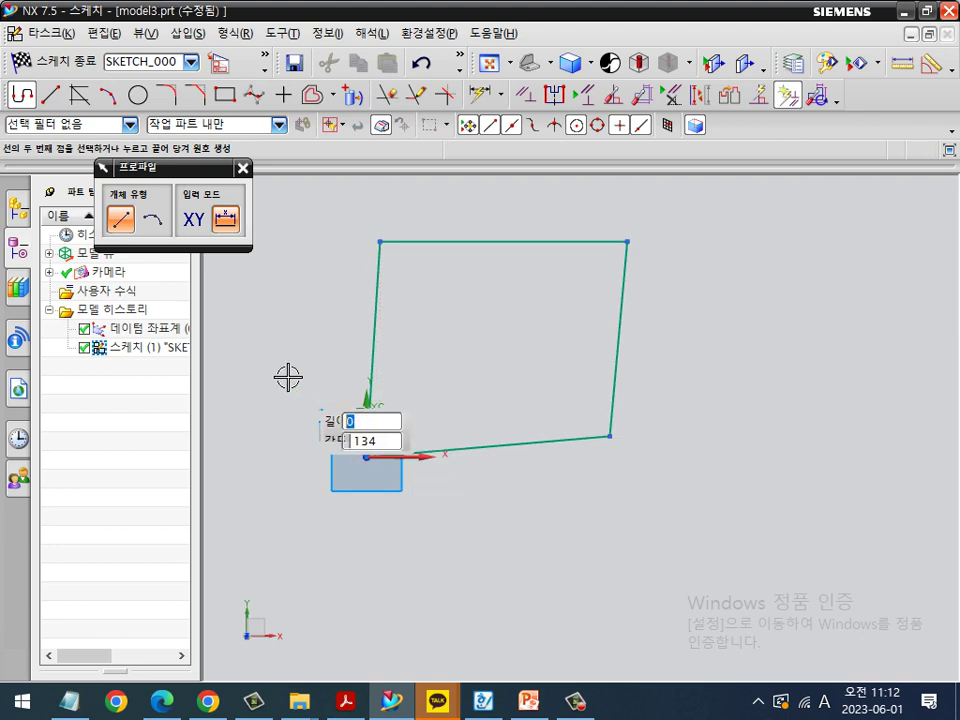
Step: Leave the Profile command, start dimensioning, mark the X direction beneath the lower slanted line, circle the constraint-count message, and clear the markup
{"action": "key", "text": "Escape"}
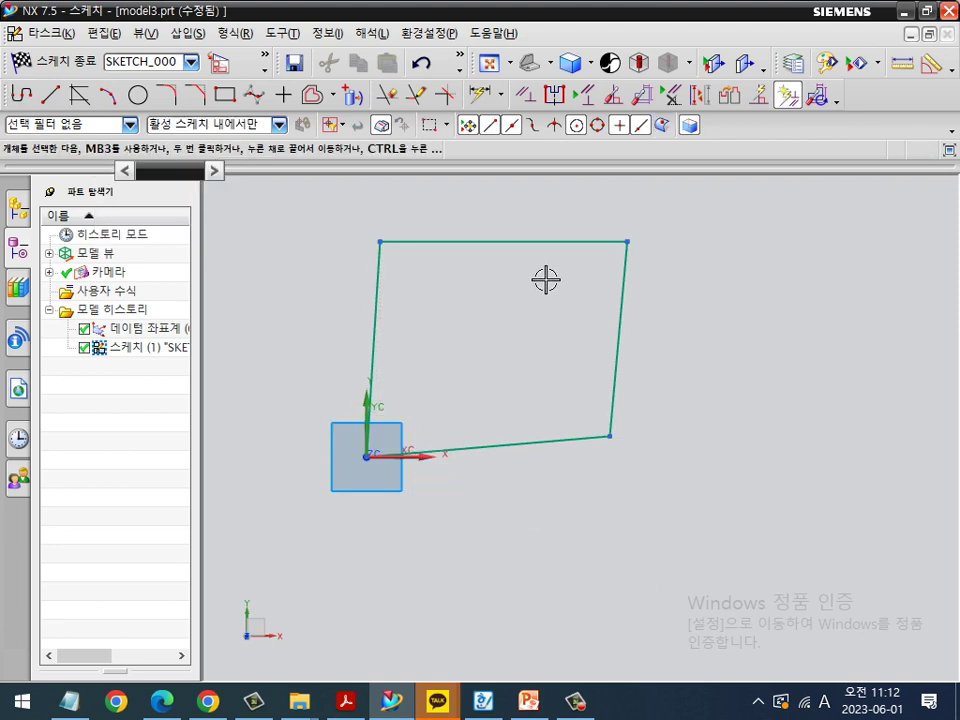
{"action": "left_click", "coordinate": [481, 96]}
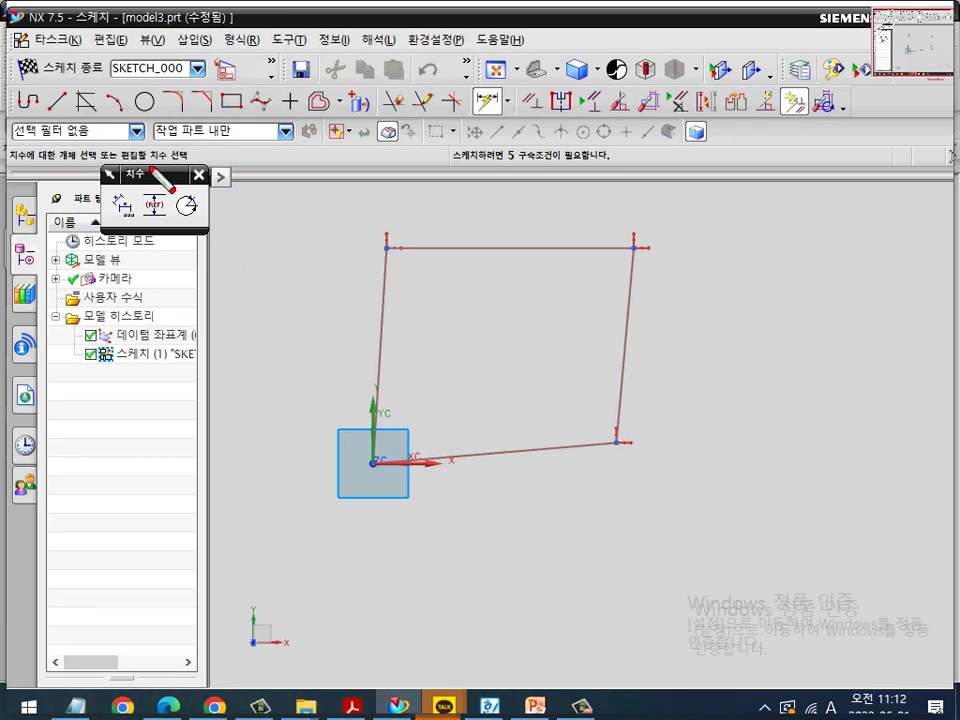
{"action": "mouse_move", "coordinate": [370, 473]}
{"action": "left_mouse_down"}
{"action": "mouse_move", "coordinate": [576, 464]}
{"action": "mouse_move", "coordinate": [585, 500]}
{"action": "mouse_move", "coordinate": [571, 498]}
{"action": "left_mouse_up"}
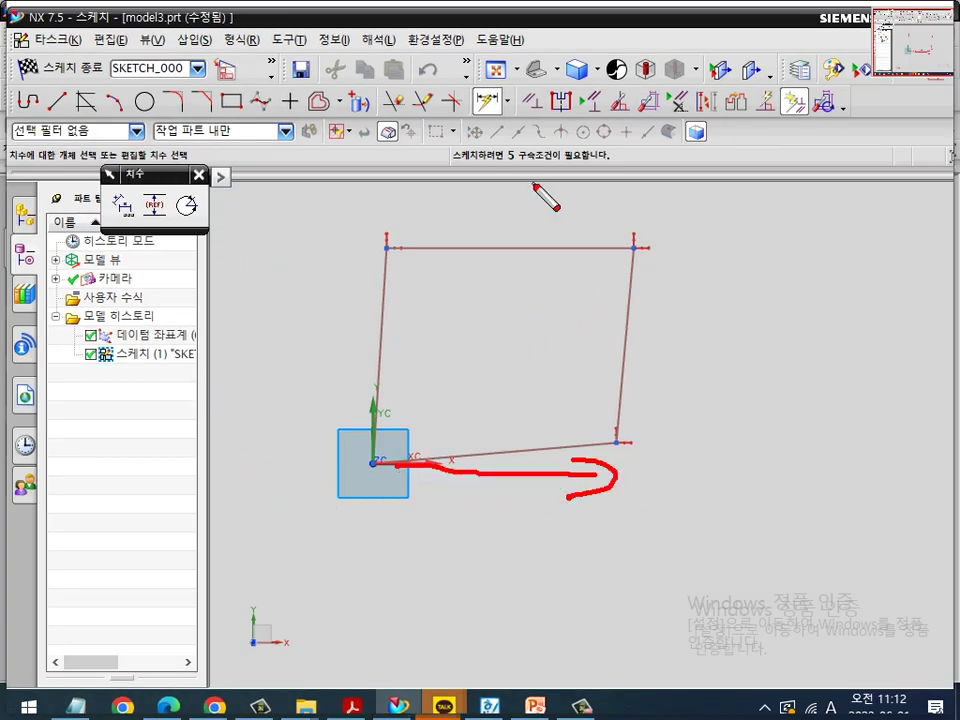
{"action": "mouse_move", "coordinate": [517, 128]}
{"action": "left_mouse_down"}
{"action": "mouse_move", "coordinate": [462, 178]}
{"action": "mouse_move", "coordinate": [526, 173]}
{"action": "left_mouse_up"}
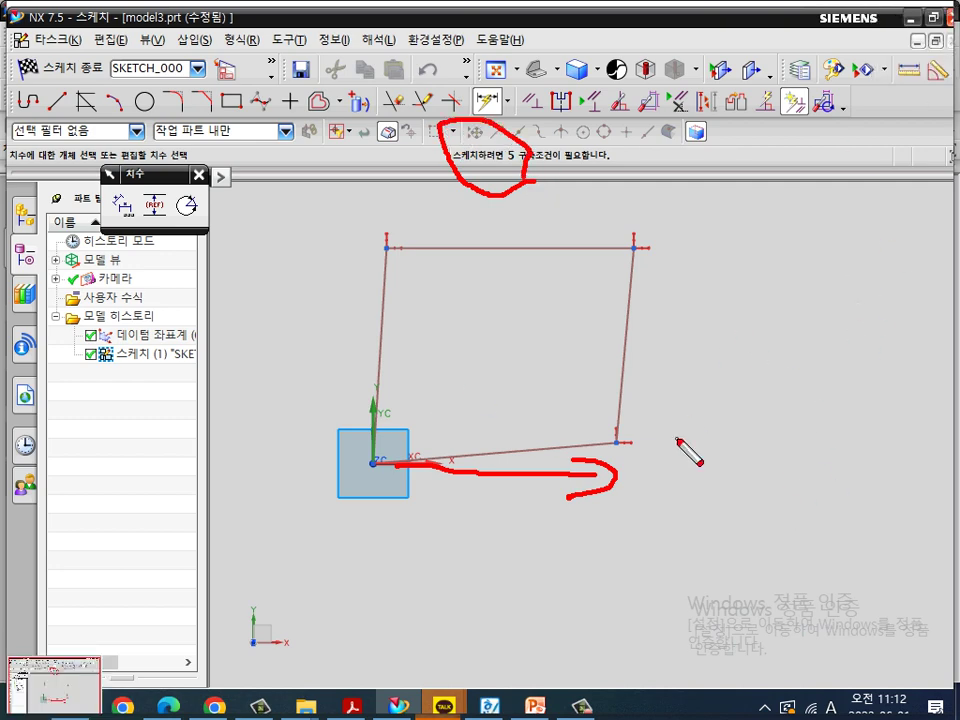
{"action": "key", "text": "Escape"}
Step: Mark up the skewed right edge, circle the lower slanted edge, mark the sketch constraint tools, and clear the markup
{"action": "key", "text": "ctrl+2"}
{"action": "left_click_drag", "start_coordinate": [811, 306], "coordinate": [659, 358]}
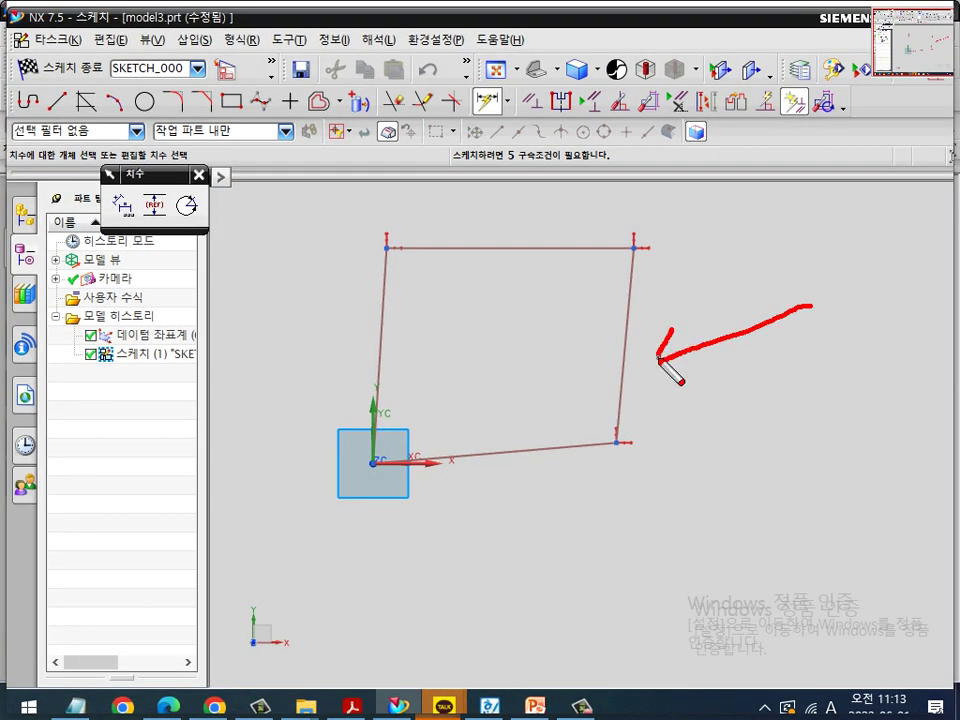
{"action": "mouse_move", "coordinate": [511, 512]}
{"action": "left_mouse_down"}
{"action": "mouse_move", "coordinate": [579, 448]}
{"action": "mouse_move", "coordinate": [461, 496]}
{"action": "mouse_move", "coordinate": [586, 506]}
{"action": "left_mouse_up"}
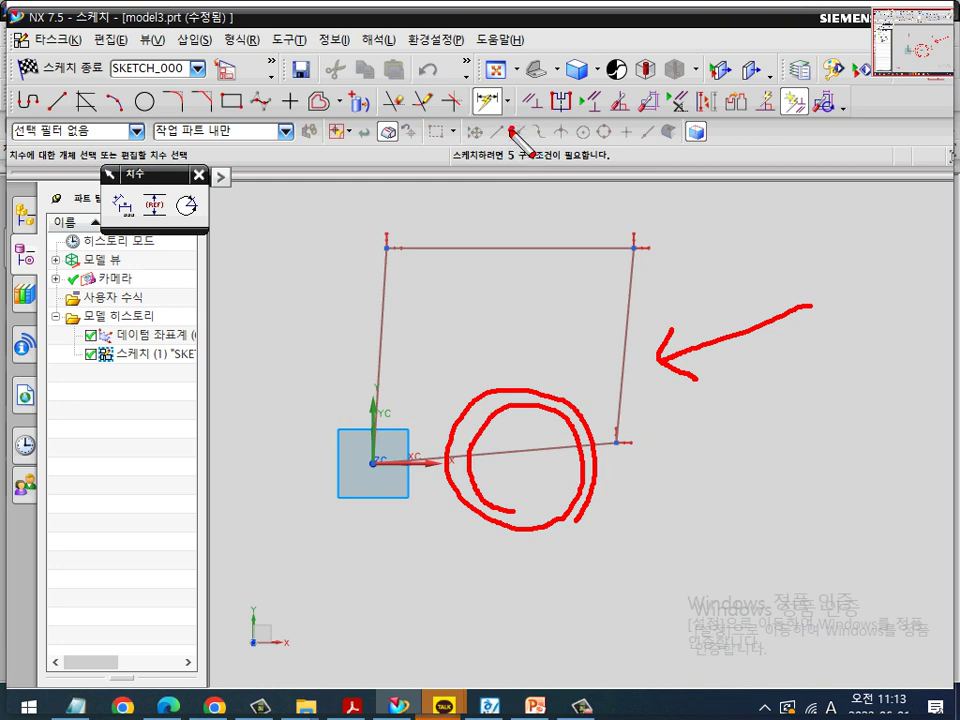
{"action": "mouse_move", "coordinate": [500, 78]}
{"action": "left_mouse_down"}
{"action": "mouse_move", "coordinate": [482, 114]}
{"action": "mouse_move", "coordinate": [514, 158]}
{"action": "mouse_move", "coordinate": [521, 102]}
{"action": "mouse_move", "coordinate": [540, 80]}
{"action": "mouse_move", "coordinate": [558, 121]}
{"action": "left_mouse_up"}
{"action": "key", "text": "Escape"}
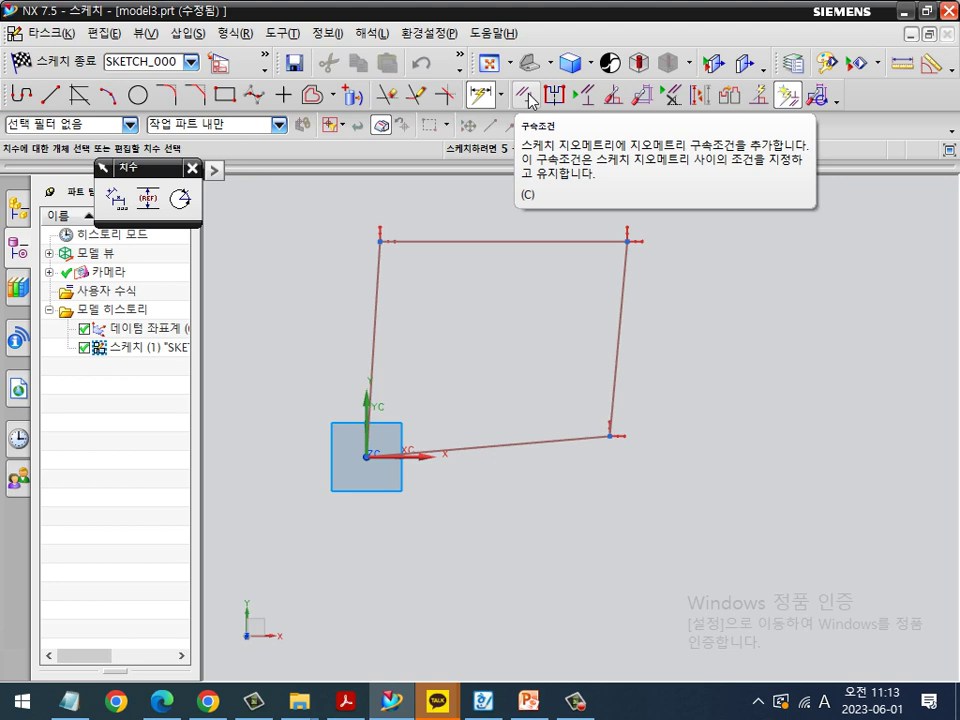
Step: Start a geometric constraint on the lower slanted line and mark up the available constraint options
{"action": "left_click", "coordinate": [527, 97]}
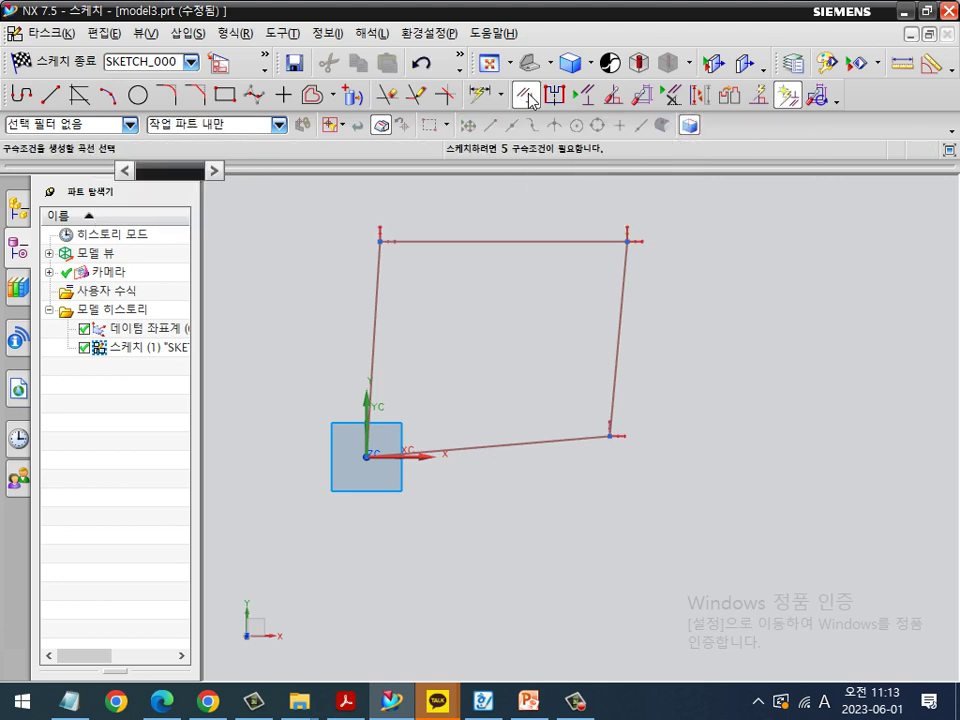
{"action": "scroll", "coordinate": [528, 490], "scroll_direction": "up", "scroll_amount": 2}
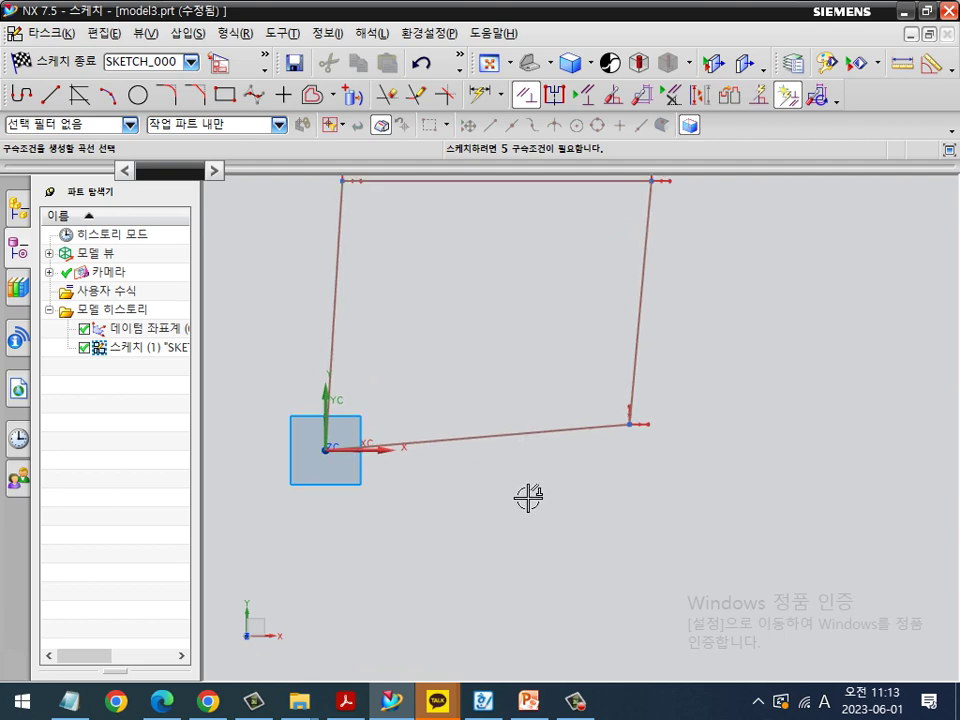
{"action": "left_click", "coordinate": [489, 446]}
{"action": "mouse_move", "coordinate": [522, 463]}
{"action": "left_mouse_down"}
{"action": "mouse_move", "coordinate": [546, 401]}
{"action": "mouse_move", "coordinate": [530, 463]}
{"action": "left_mouse_up"}
{"action": "mouse_move", "coordinate": [214, 272]}
{"action": "left_mouse_down"}
{"action": "mouse_move", "coordinate": [150, 268]}
{"action": "mouse_move", "coordinate": [240, 185]}
{"action": "mouse_move", "coordinate": [320, 258]}
{"action": "mouse_move", "coordinate": [222, 289]}
{"action": "left_mouse_up"}
{"action": "mouse_move", "coordinate": [200, 218]}
{"action": "left_mouse_down"}
{"action": "mouse_move", "coordinate": [214, 244]}
{"action": "mouse_move", "coordinate": [236, 256]}
{"action": "mouse_move", "coordinate": [310, 246]}
{"action": "left_mouse_up"}
{"action": "key", "text": "Escape"}
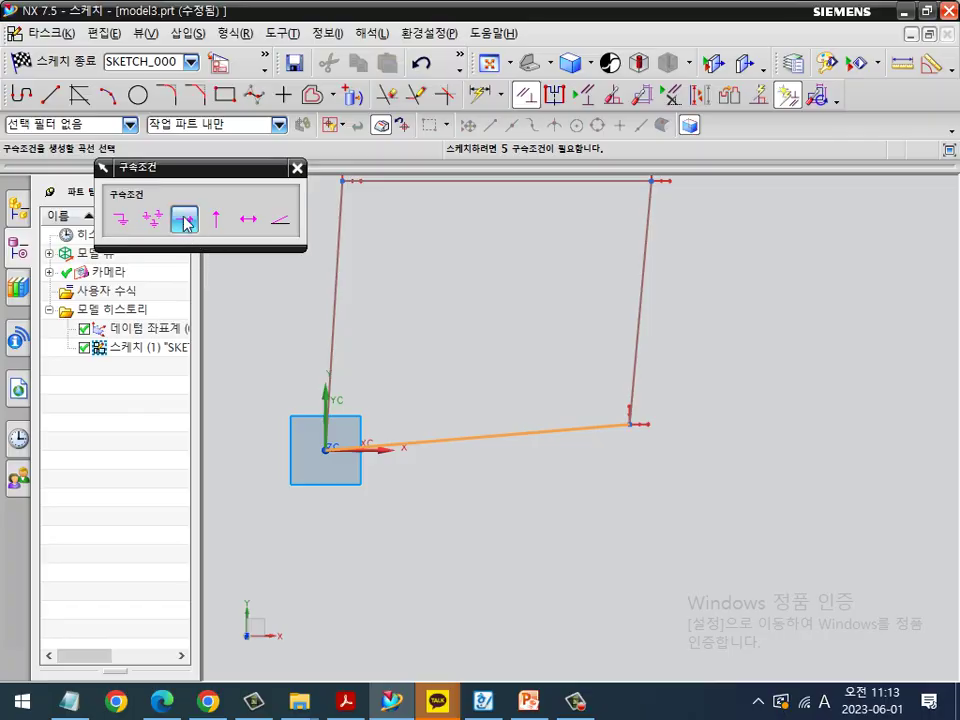
Step: Outline the horizontal and vertical constraint options, leave the command unapplied, and circle the Constraints command
{"action": "key", "text": "ctrl+2"}
{"action": "mouse_move", "coordinate": [181, 201]}
{"action": "left_mouse_down"}
{"action": "mouse_move", "coordinate": [171, 236]}
{"action": "mouse_move", "coordinate": [238, 246]}
{"action": "mouse_move", "coordinate": [203, 203]}
{"action": "left_mouse_up"}
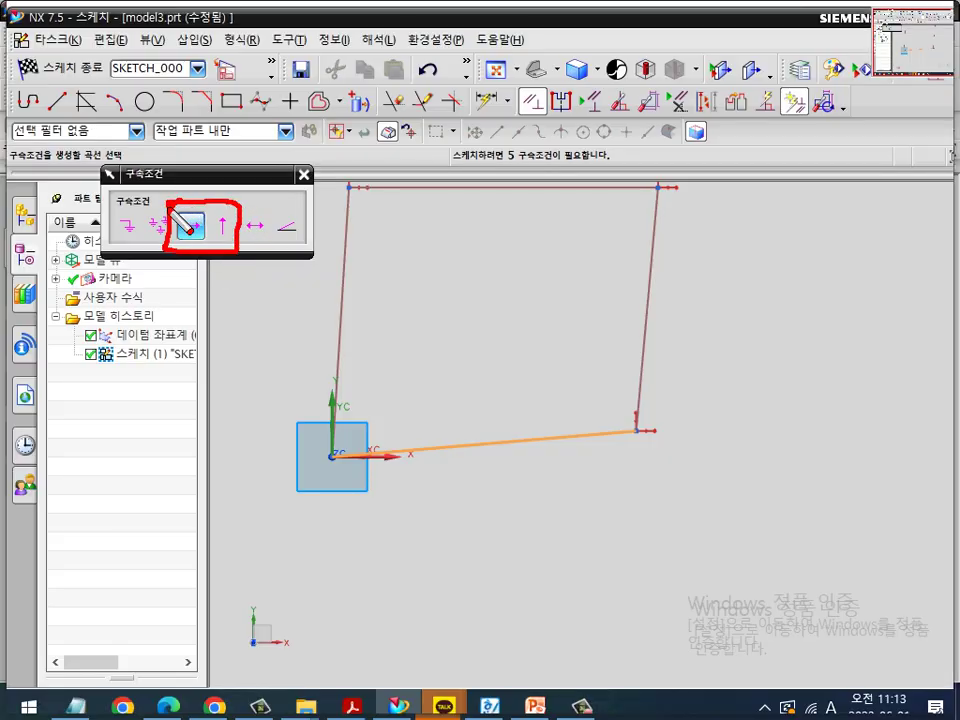
{"action": "key", "text": "Escape"}
{"action": "key", "text": "Escape"}
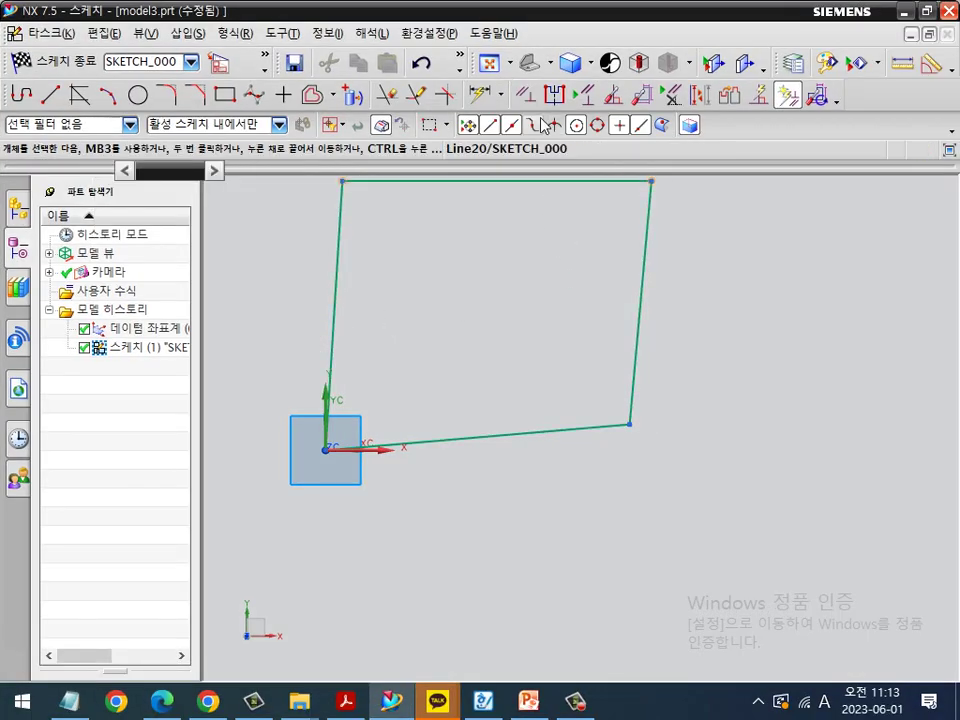
{"action": "key", "text": "ctrl+2"}
{"action": "mouse_move", "coordinate": [548, 112]}
{"action": "left_mouse_down"}
{"action": "mouse_move", "coordinate": [545, 124]}
{"action": "mouse_move", "coordinate": [515, 82]}
{"action": "mouse_move", "coordinate": [560, 100]}
{"action": "left_mouse_up"}
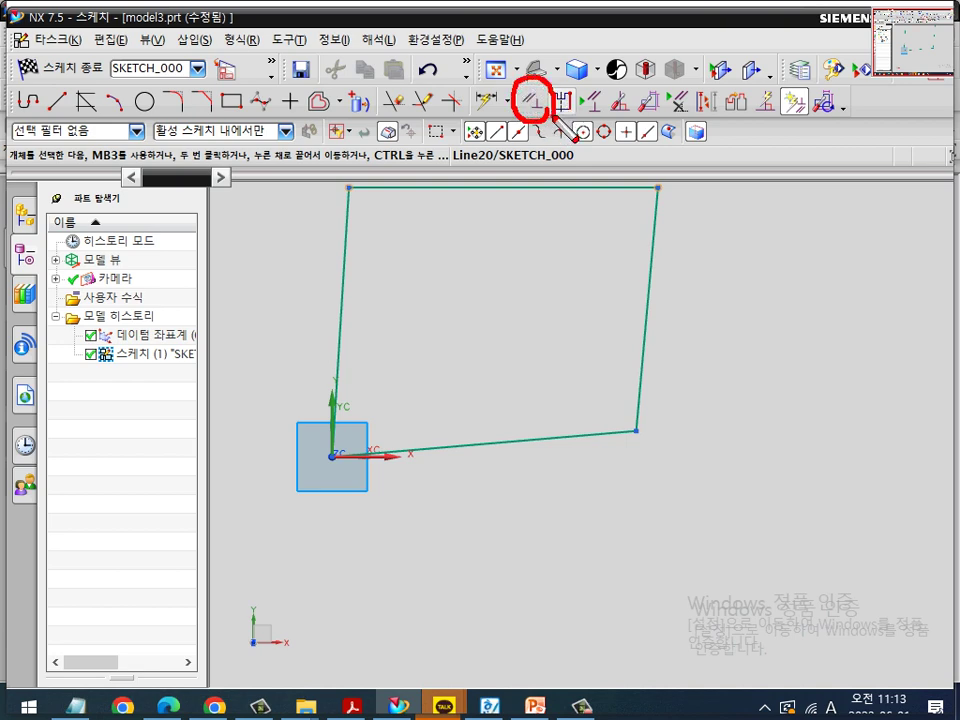
{"action": "key", "text": "Escape"}
Step: Apply a horizontal constraint to the lower slanted line, marking the constraint options and the X direction beforehand
{"action": "left_click", "coordinate": [526, 96]}
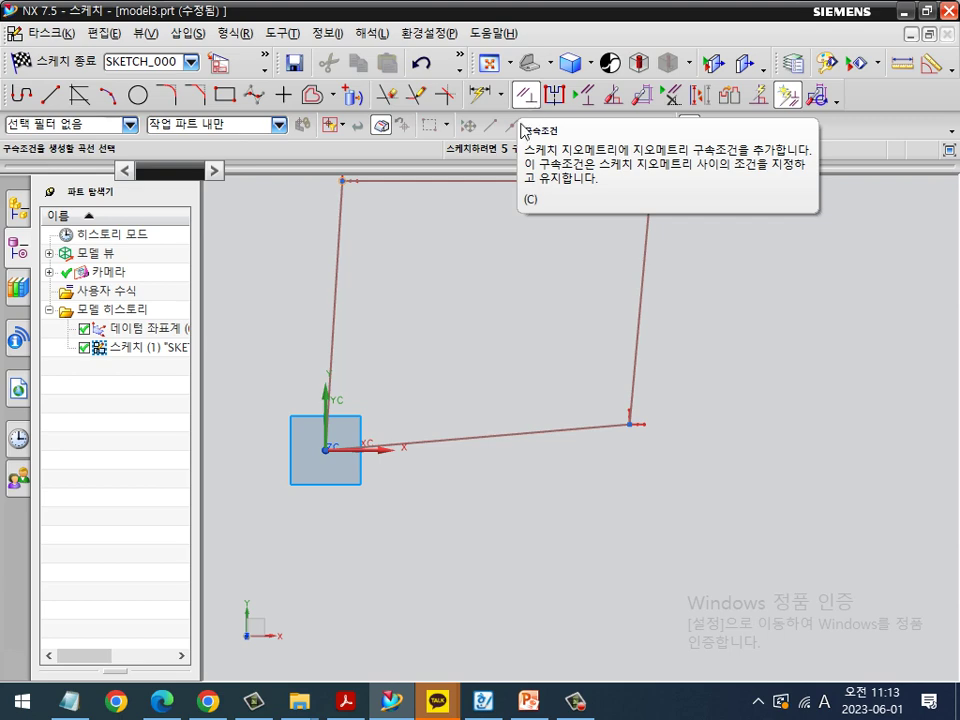
{"action": "left_click", "coordinate": [543, 427]}
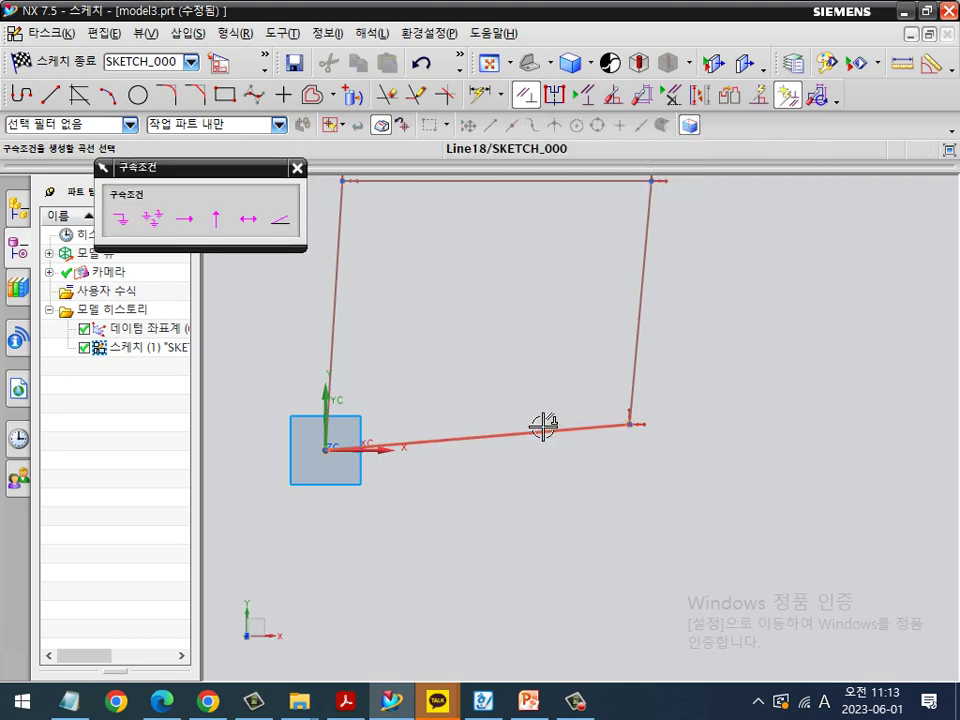
{"action": "mouse_move", "coordinate": [253, 281]}
{"action": "left_mouse_down"}
{"action": "mouse_move", "coordinate": [226, 288]}
{"action": "mouse_move", "coordinate": [112, 160]}
{"action": "mouse_move", "coordinate": [302, 243]}
{"action": "mouse_move", "coordinate": [262, 272]}
{"action": "left_mouse_up"}
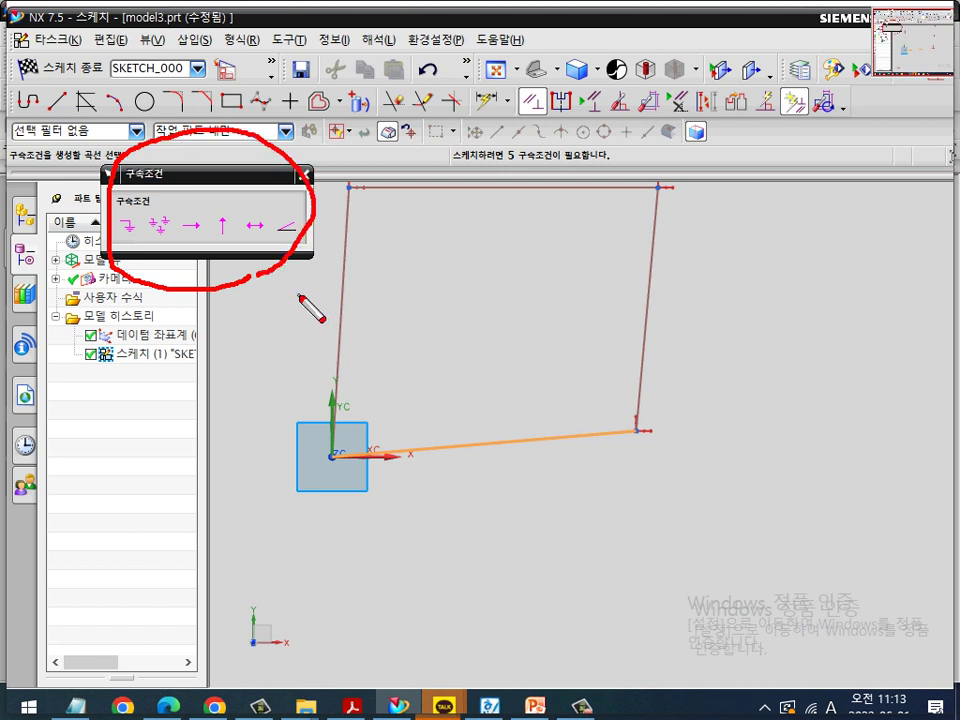
{"action": "mouse_move", "coordinate": [408, 460]}
{"action": "left_mouse_down"}
{"action": "mouse_move", "coordinate": [600, 462]}
{"action": "mouse_move", "coordinate": [588, 492]}
{"action": "left_mouse_up"}
{"action": "mouse_move", "coordinate": [172, 241]}
{"action": "left_mouse_down"}
{"action": "mouse_move", "coordinate": [206, 240]}
{"action": "mouse_move", "coordinate": [190, 266]}
{"action": "left_mouse_up"}
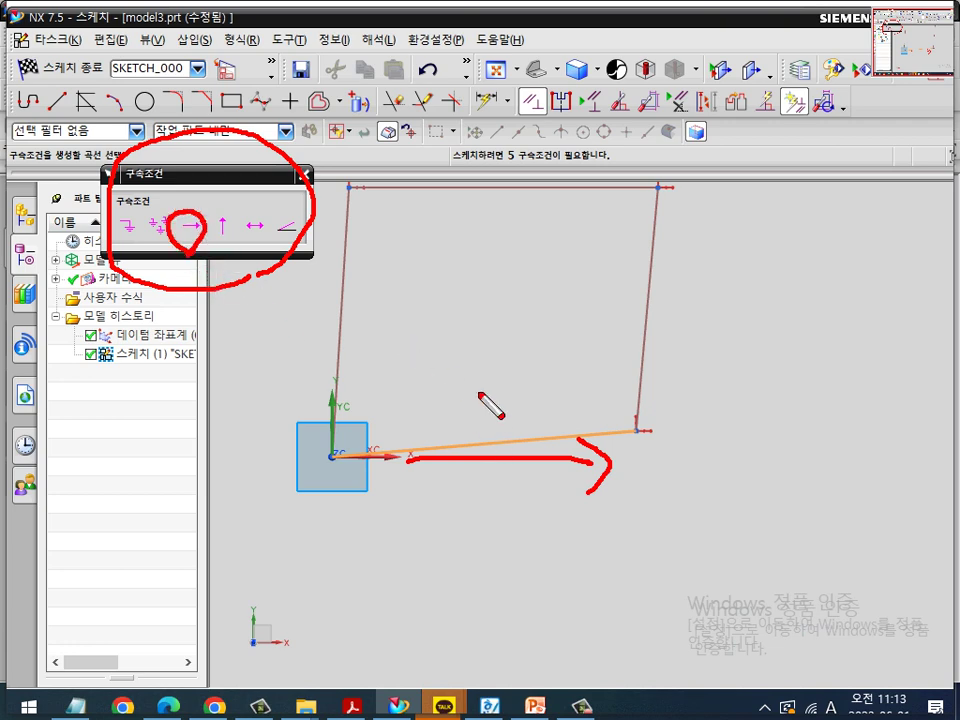
{"action": "key", "text": "Escape"}
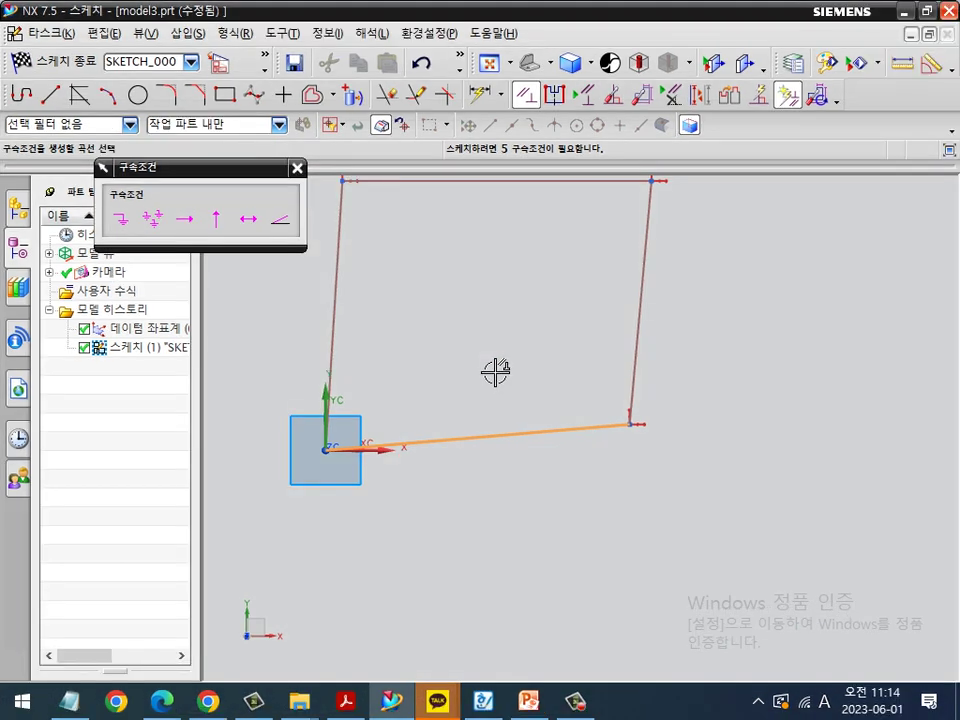
{"action": "left_click", "coordinate": [185, 219]}
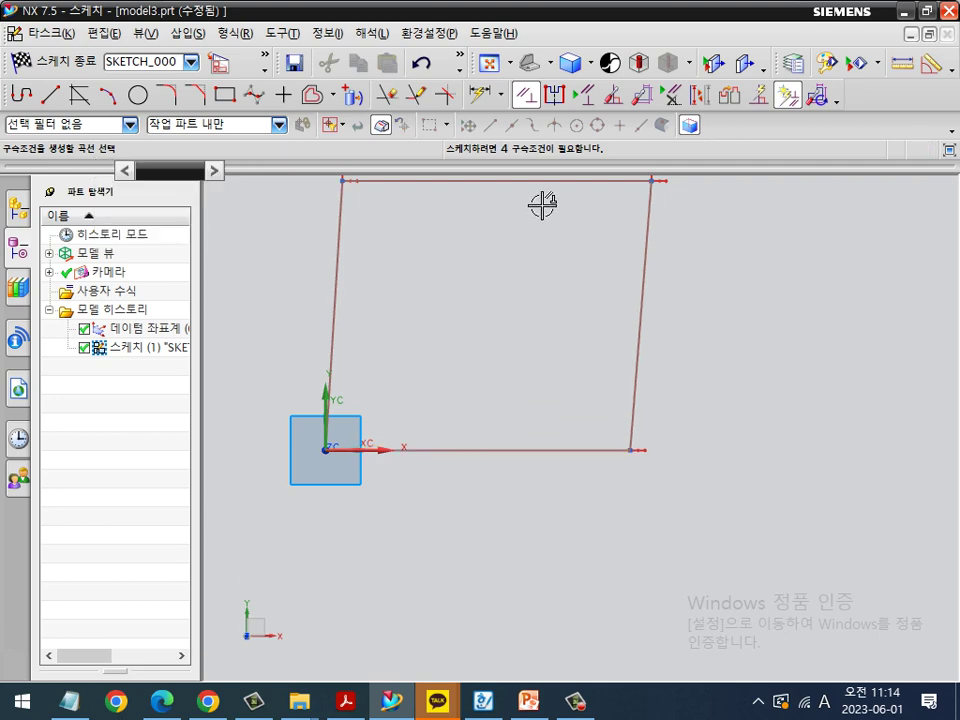
Step: Circle the message about the remaining constraints, mark the slanted right edge, and clear the markup
{"action": "key", "text": "ctrl+2"}
{"action": "mouse_move", "coordinate": [542, 190]}
{"action": "left_mouse_down"}
{"action": "mouse_move", "coordinate": [463, 183]}
{"action": "mouse_move", "coordinate": [559, 174]}
{"action": "mouse_move", "coordinate": [533, 199]}
{"action": "left_mouse_up"}
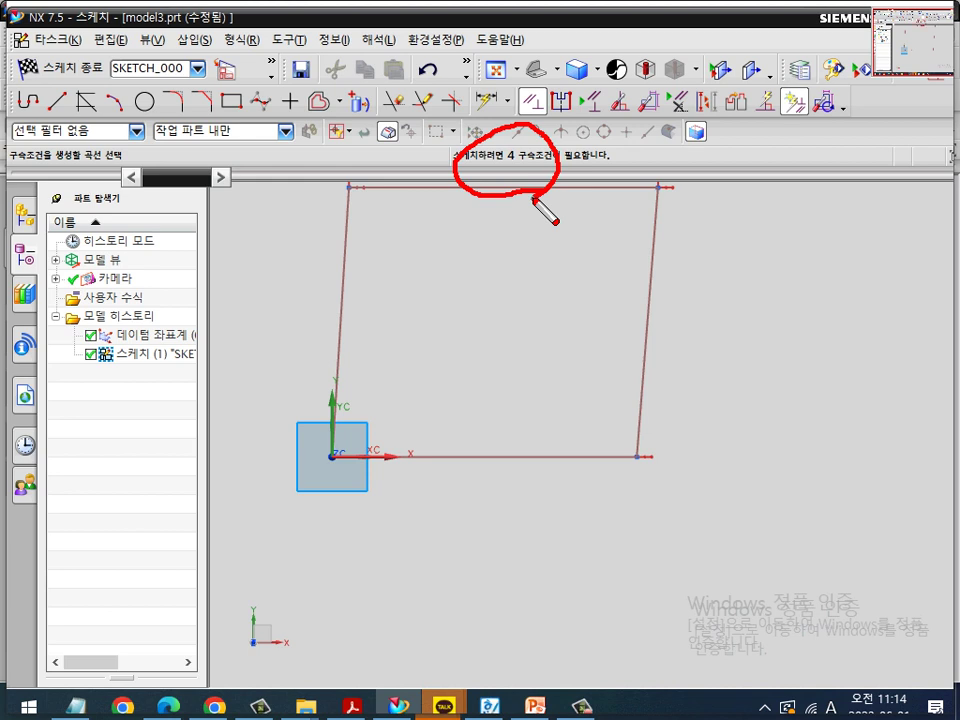
{"action": "mouse_move", "coordinate": [675, 368]}
{"action": "left_mouse_down"}
{"action": "mouse_move", "coordinate": [716, 332]}
{"action": "mouse_move", "coordinate": [697, 359]}
{"action": "left_mouse_up"}
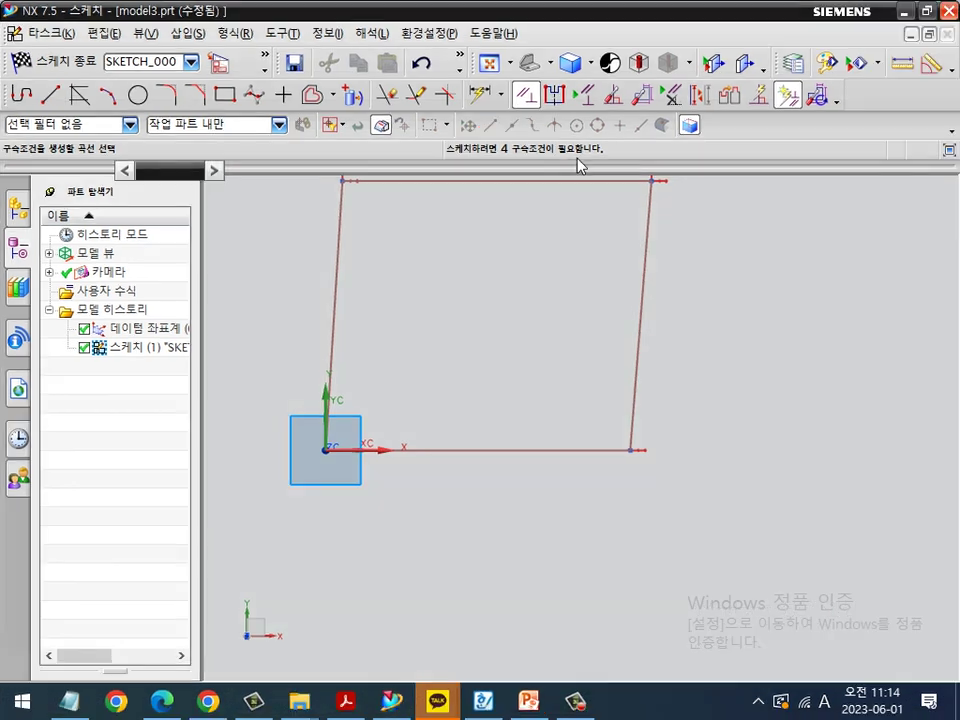
{"action": "key", "text": "Escape"}
Step: Apply a vertical constraint to the slanted right edge and leave the Constraints command
{"action": "left_click", "coordinate": [531, 100]}
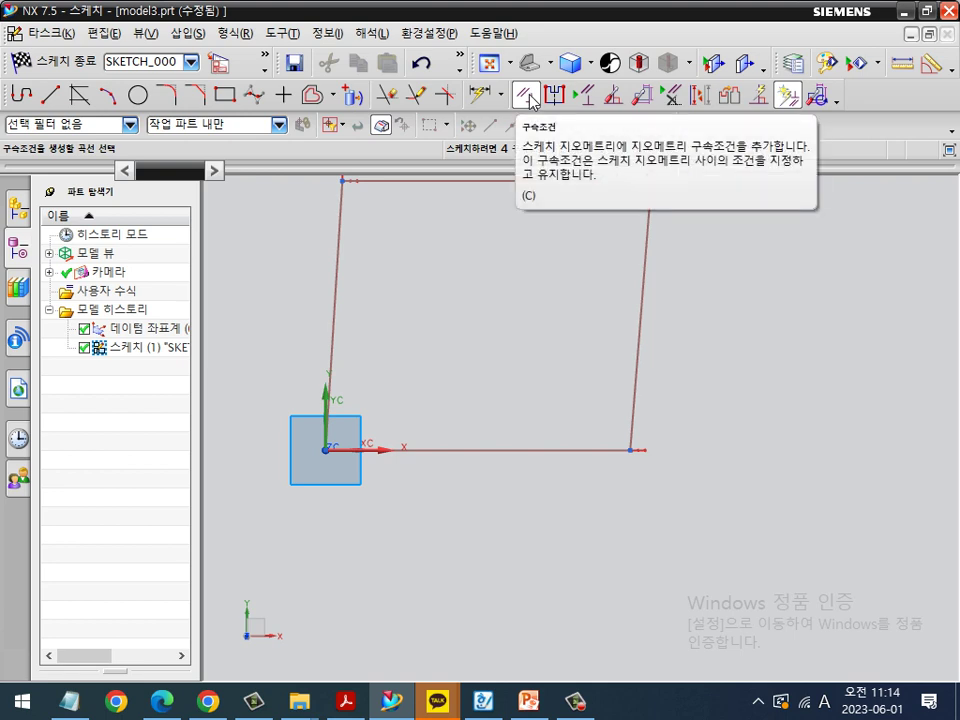
{"action": "left_click", "coordinate": [636, 283]}
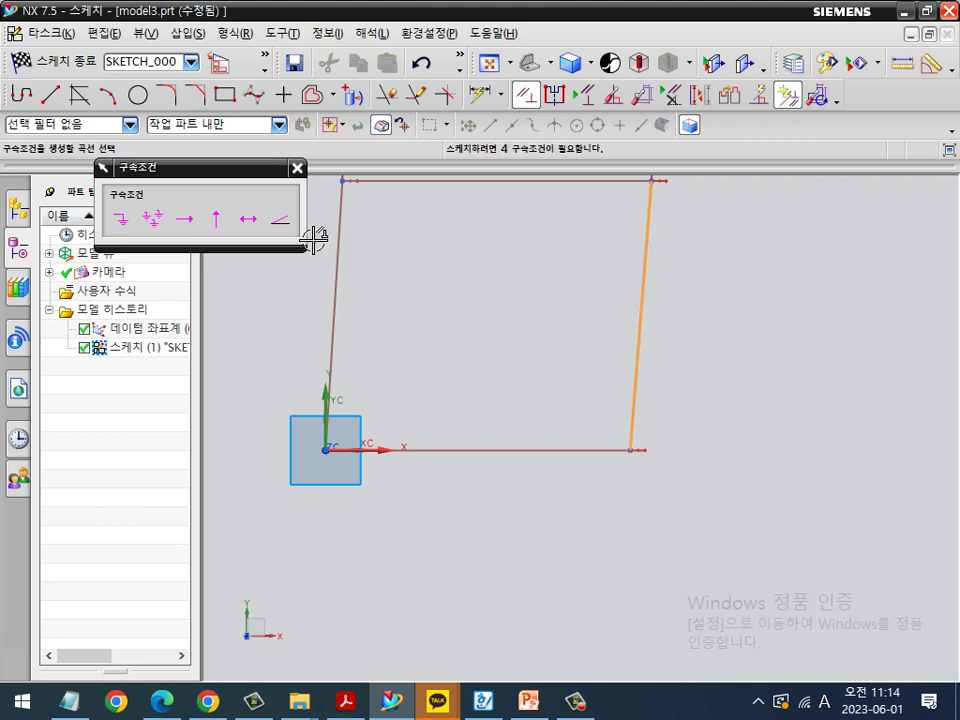
{"action": "left_click", "coordinate": [217, 225]}
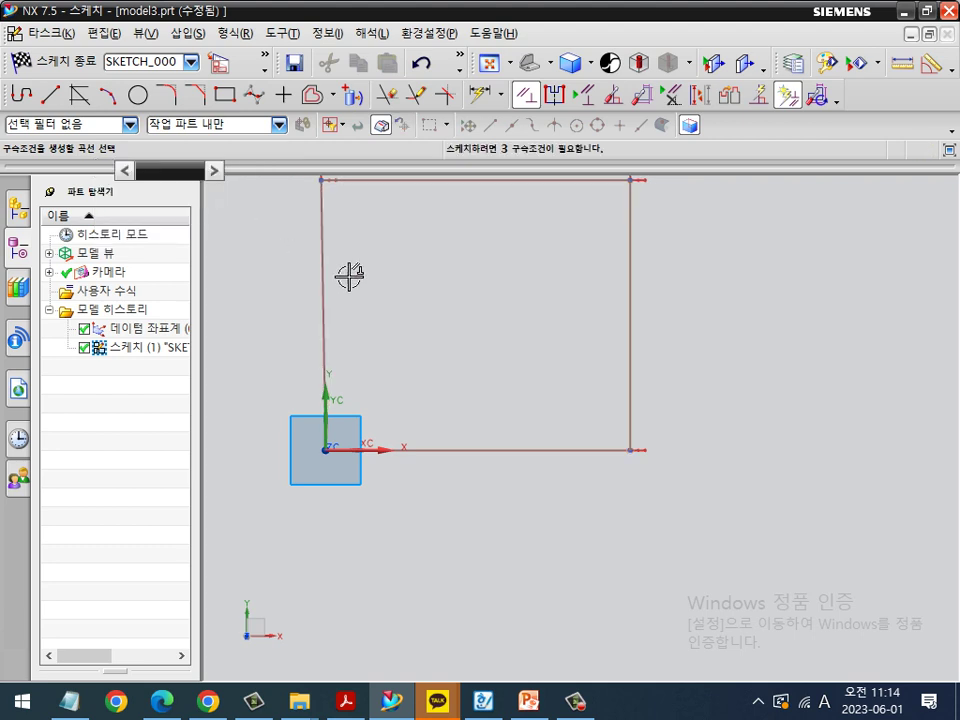
{"action": "key", "text": "Escape"}
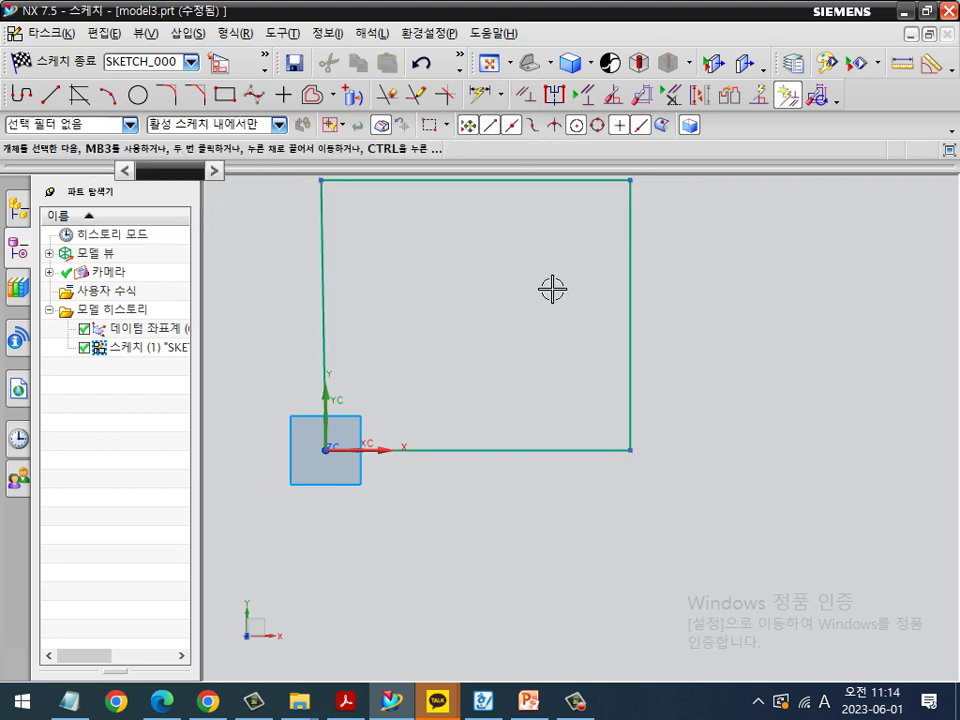
Step: Circle the command that shows all constraints, clear the markup, and turn on the constraint symbols in the sketch
{"action": "middle_click_drag", "start_coordinate": [553, 287], "coordinate": [604, 347], "text": "shift"}
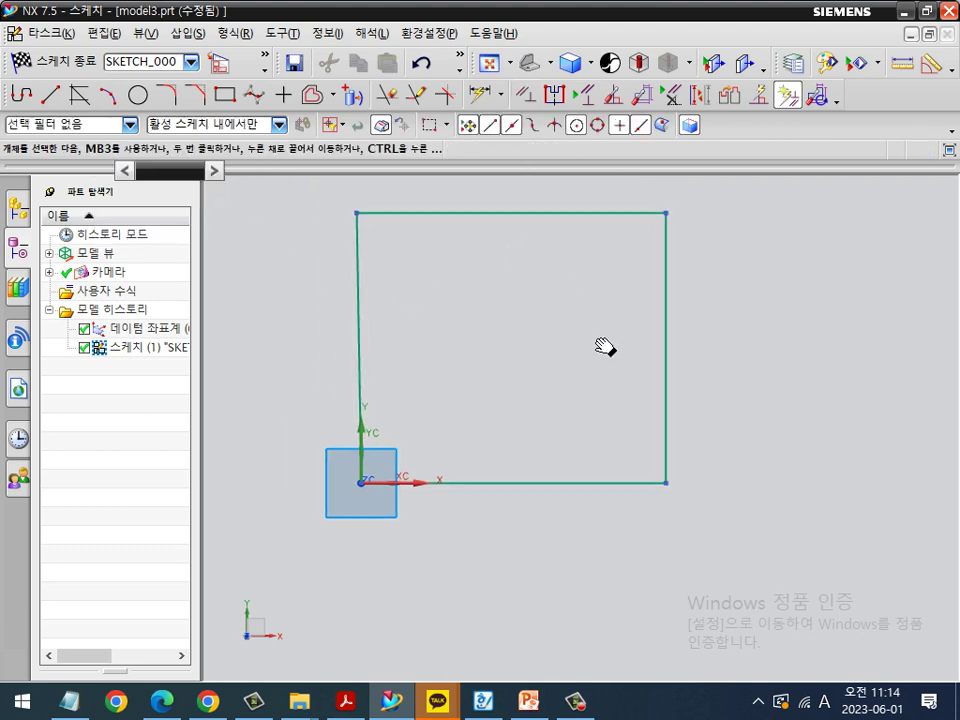
{"action": "left_click", "coordinate": [527, 216]}
{"action": "key", "text": "Escape"}
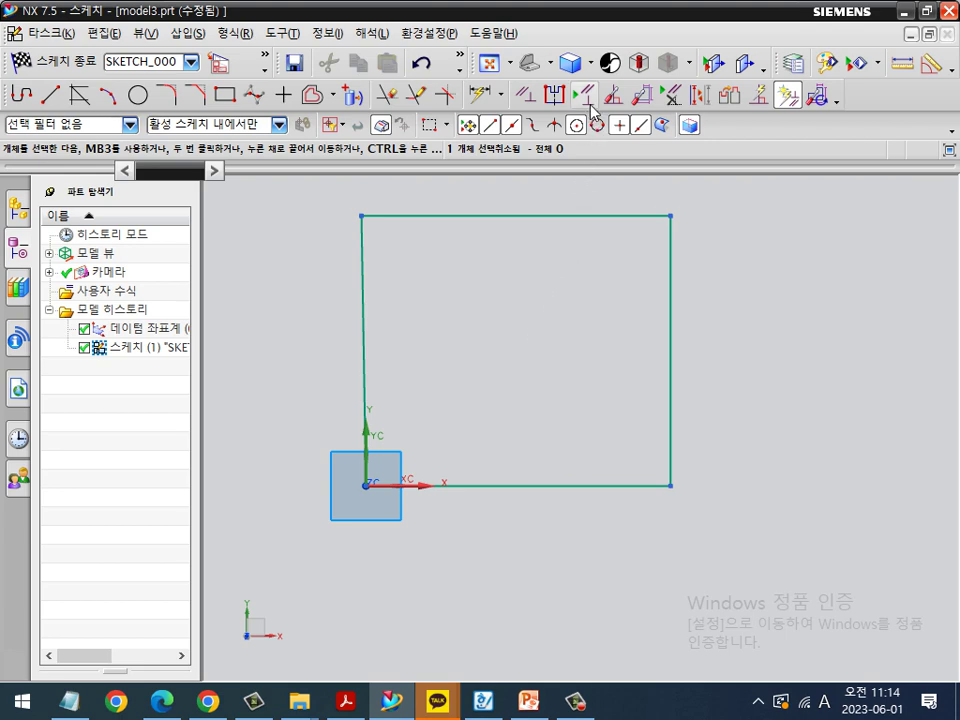
{"action": "key", "text": "ctrl+2"}
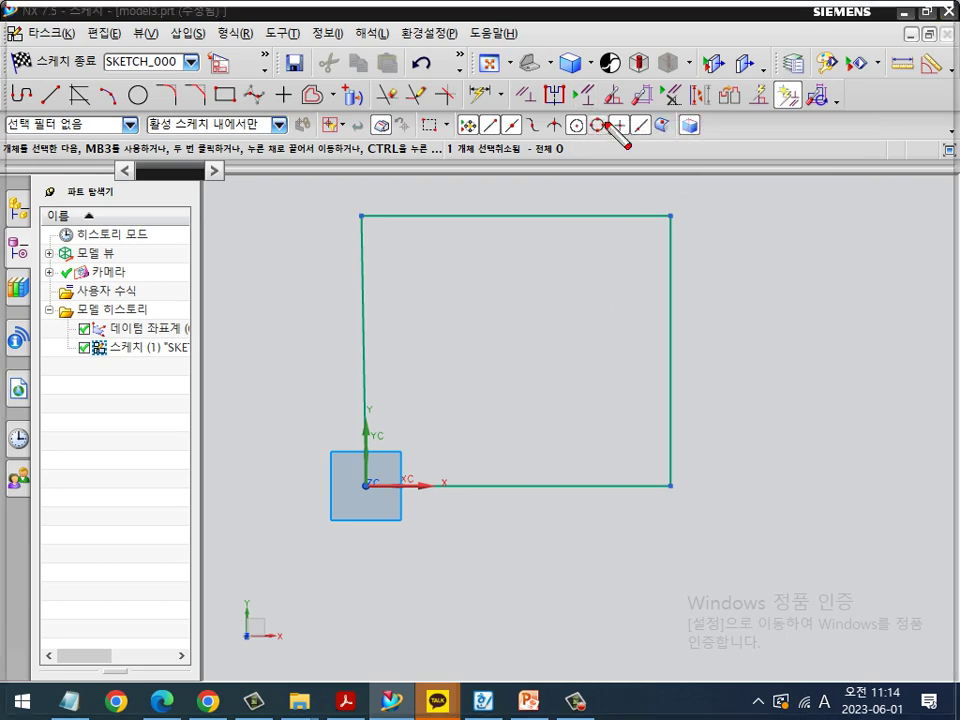
{"action": "mouse_move", "coordinate": [603, 123]}
{"action": "left_mouse_down"}
{"action": "mouse_move", "coordinate": [573, 121]}
{"action": "mouse_move", "coordinate": [582, 80]}
{"action": "mouse_move", "coordinate": [615, 95]}
{"action": "mouse_move", "coordinate": [606, 128]}
{"action": "left_mouse_up"}
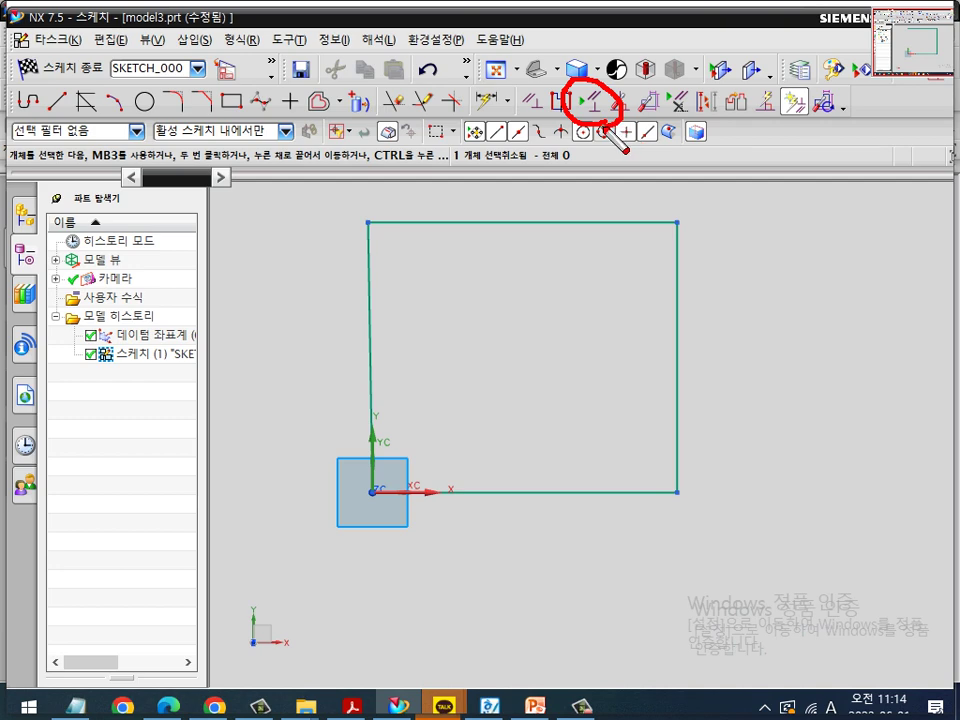
{"action": "key", "text": "Escape"}
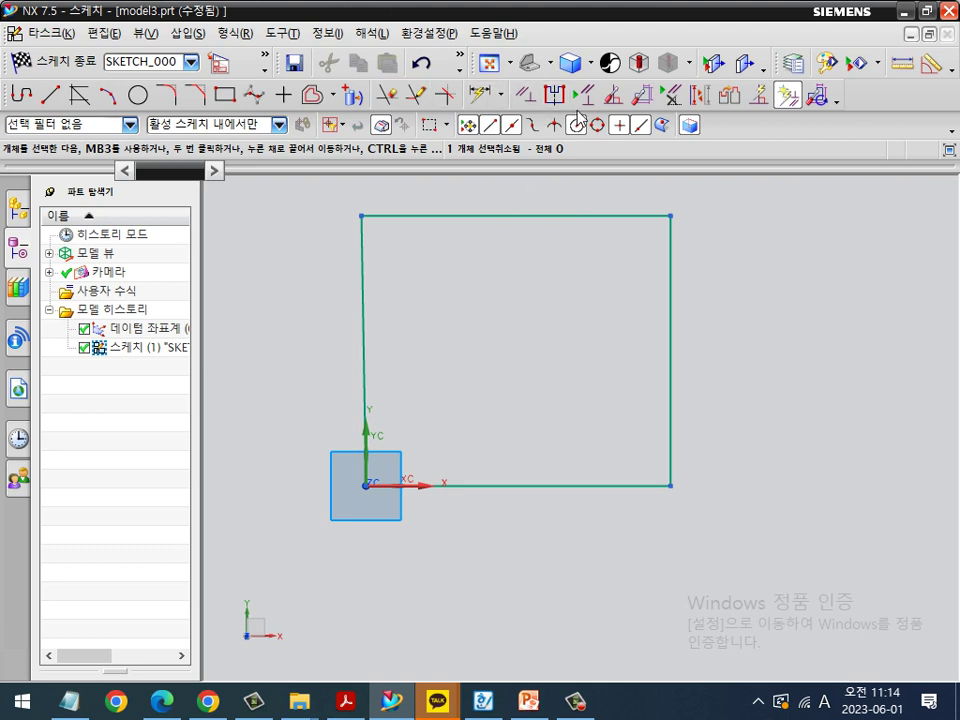
{"action": "left_click", "coordinate": [584, 104]}
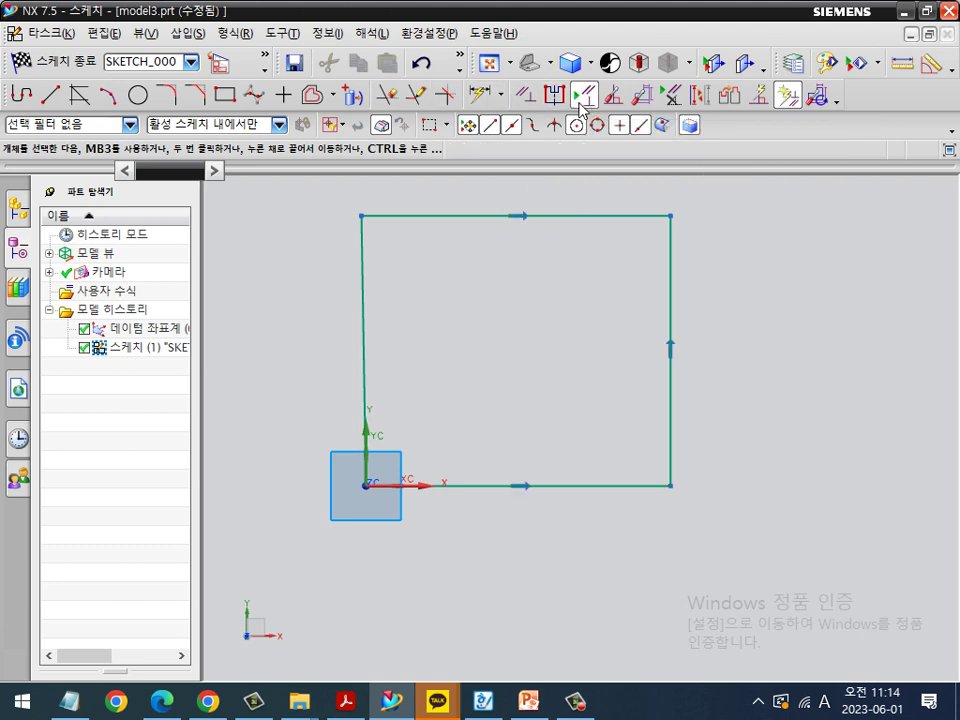
Step: Apply a vertical constraint to the slightly slanted left edge of the quadrilateral
{"action": "left_click", "coordinate": [527, 95]}
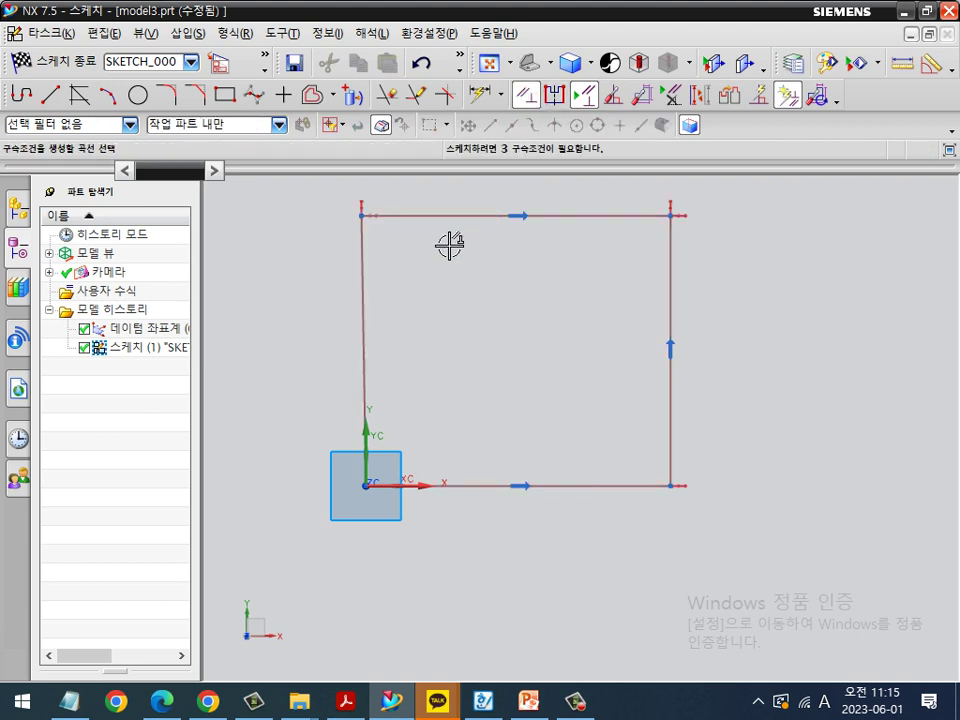
{"action": "left_click", "coordinate": [363, 283]}
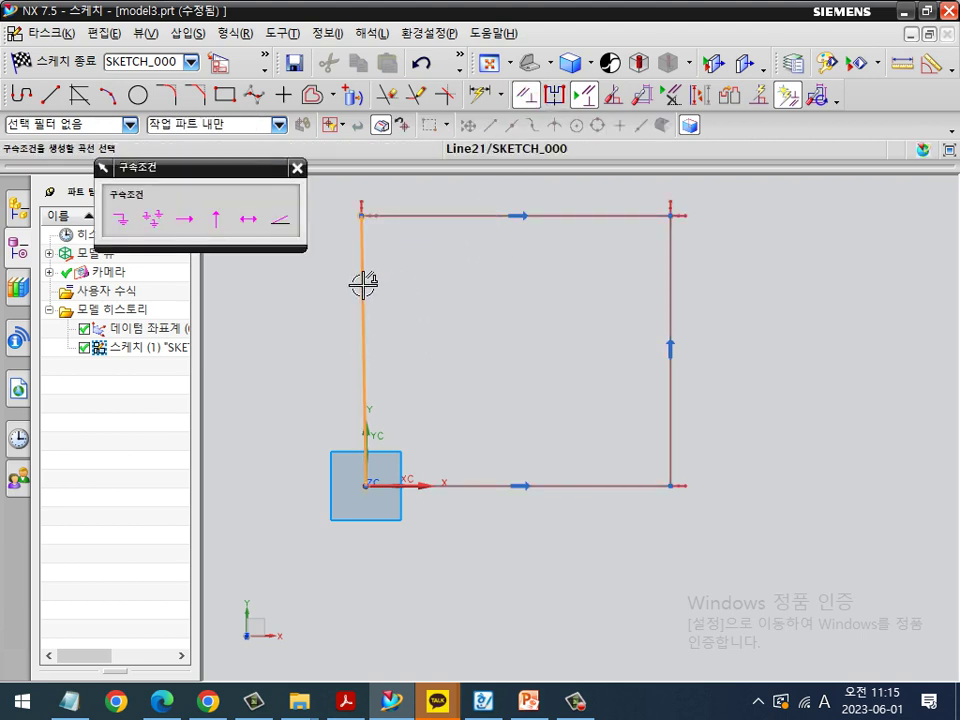
{"action": "left_click", "coordinate": [218, 222]}
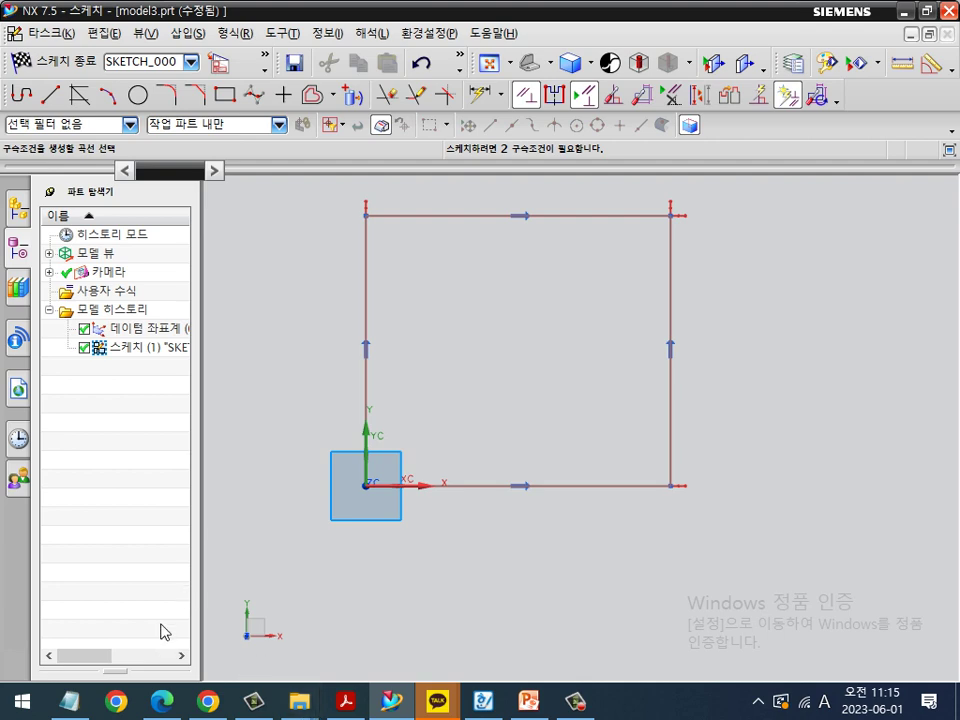
Step: Circle the Profile, Constraints and show-all-constraints commands, add a circled question mark below the Constraints command, and clear the markup
{"action": "key", "text": "ctrl+2"}
{"action": "mouse_move", "coordinate": [50, 88]}
{"action": "left_mouse_down"}
{"action": "mouse_move", "coordinate": [33, 121]}
{"action": "mouse_move", "coordinate": [7, 95]}
{"action": "mouse_move", "coordinate": [45, 85]}
{"action": "left_mouse_up"}
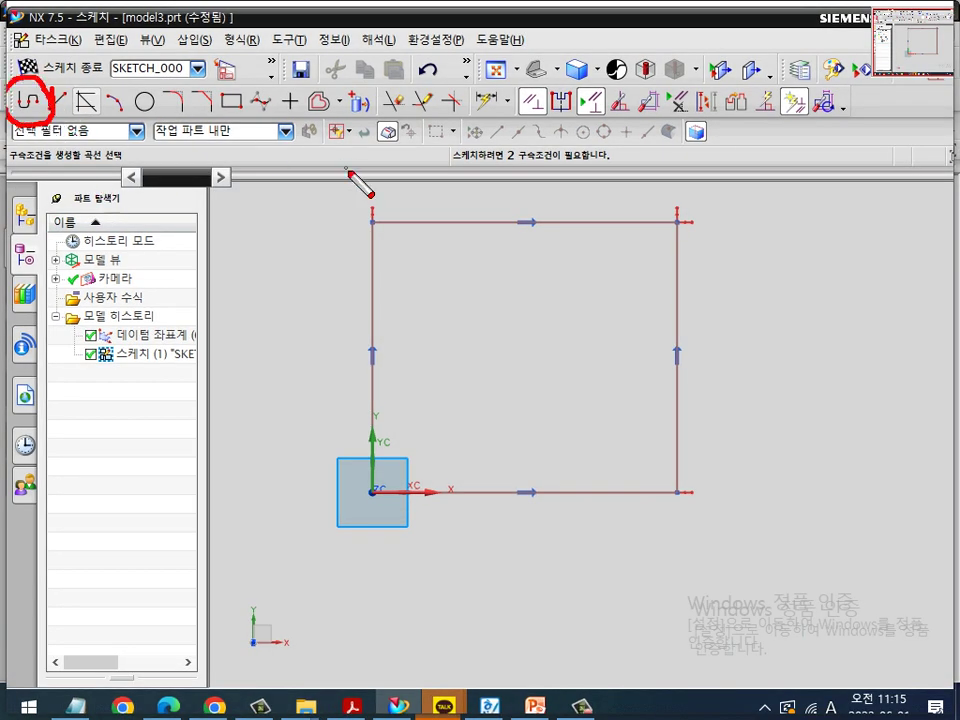
{"action": "mouse_move", "coordinate": [514, 110]}
{"action": "left_mouse_down"}
{"action": "mouse_move", "coordinate": [543, 82]}
{"action": "mouse_move", "coordinate": [542, 183]}
{"action": "left_mouse_up"}
{"action": "left_click", "coordinate": [540, 200]}
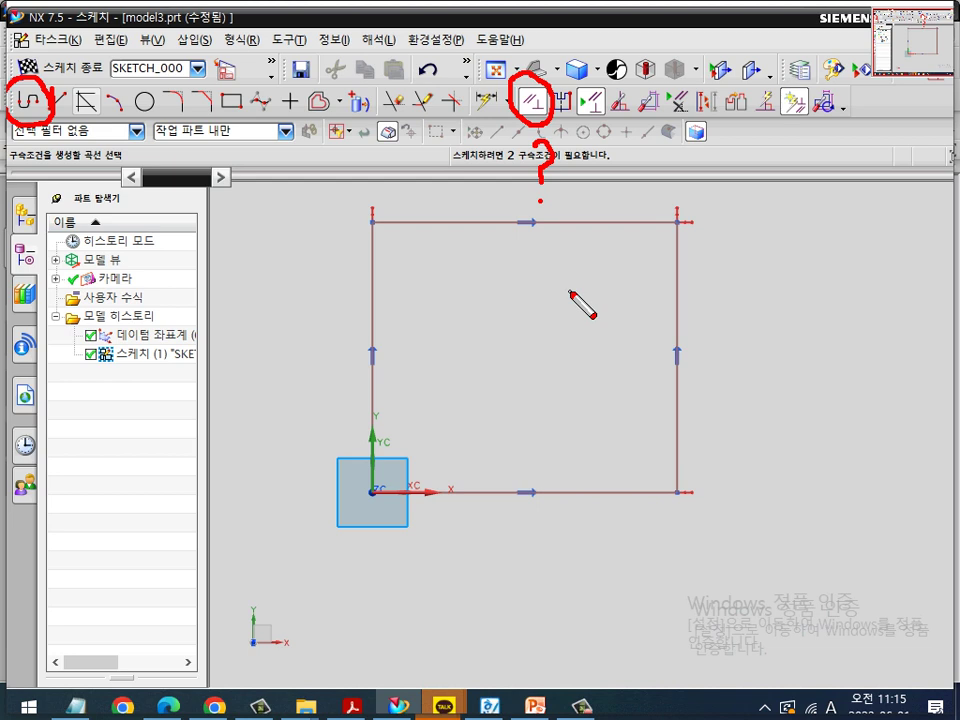
{"action": "mouse_move", "coordinate": [579, 201]}
{"action": "left_mouse_down"}
{"action": "mouse_move", "coordinate": [525, 221]}
{"action": "mouse_move", "coordinate": [520, 140]}
{"action": "mouse_move", "coordinate": [585, 184]}
{"action": "mouse_move", "coordinate": [582, 217]}
{"action": "left_mouse_up"}
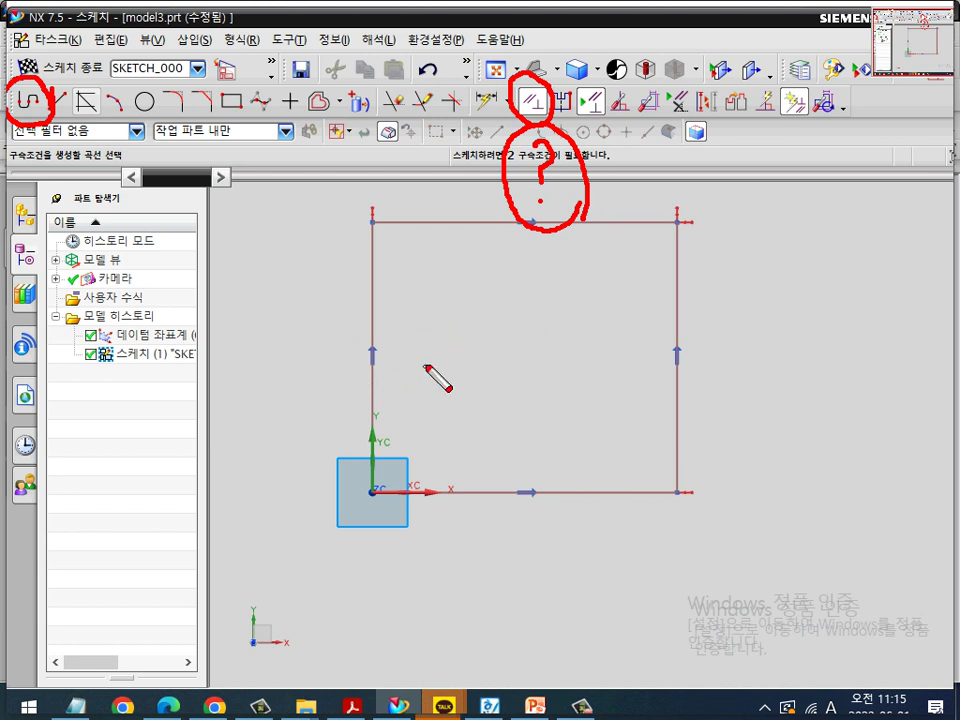
{"action": "mouse_move", "coordinate": [588, 78]}
{"action": "left_mouse_down"}
{"action": "mouse_move", "coordinate": [564, 92]}
{"action": "mouse_move", "coordinate": [574, 122]}
{"action": "mouse_move", "coordinate": [612, 116]}
{"action": "mouse_move", "coordinate": [567, 110]}
{"action": "mouse_move", "coordinate": [602, 86]}
{"action": "mouse_move", "coordinate": [607, 123]}
{"action": "mouse_move", "coordinate": [568, 90]}
{"action": "left_mouse_up"}
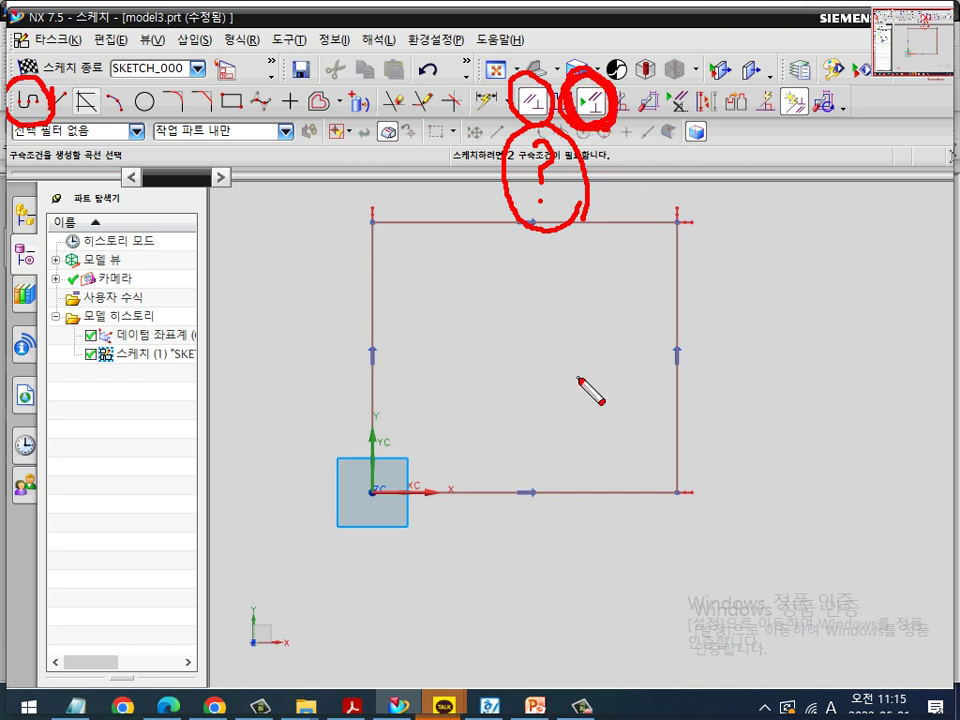
{"action": "key", "text": "Escape"}
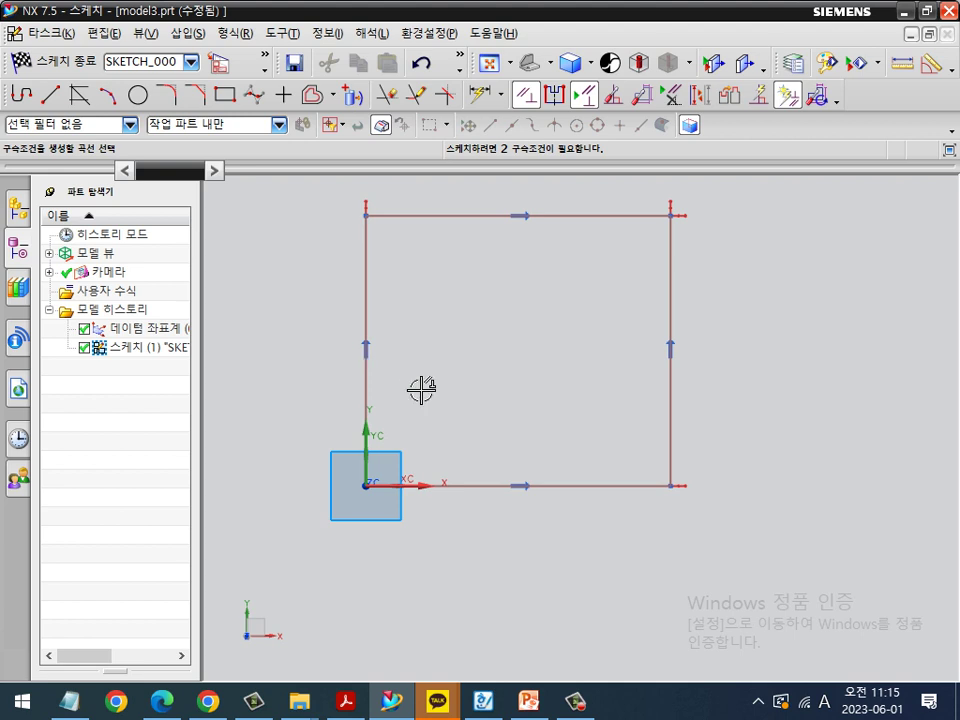
Step: Leave the Constraints command, remove the vertical constraint from the left edge, and delete the whole quadrilateral from the sketch
{"action": "key", "text": "Escape"}
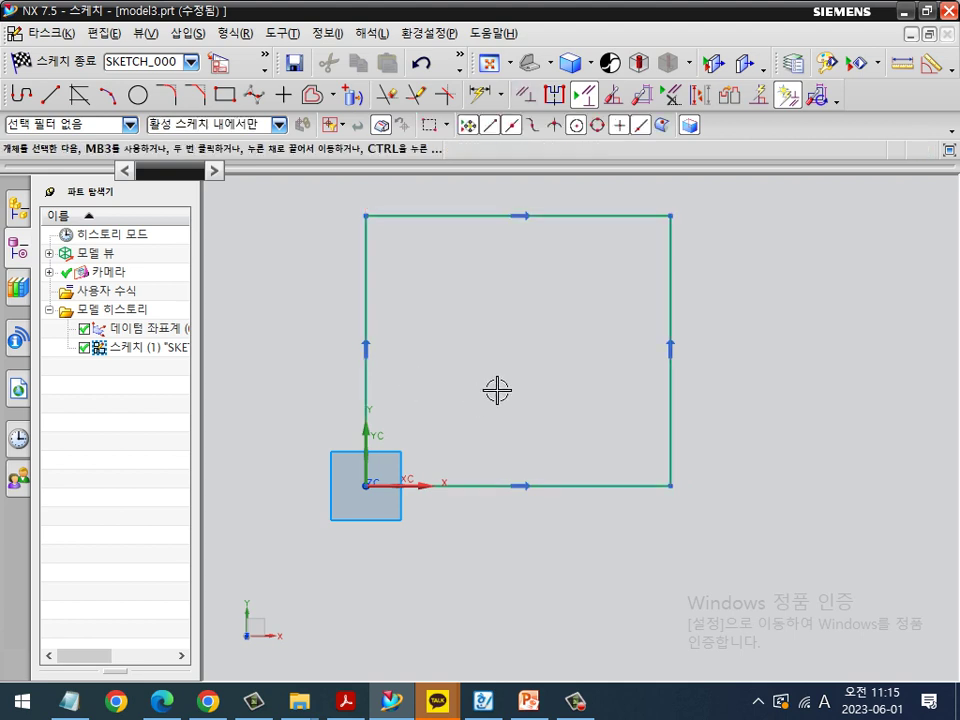
{"action": "left_click", "coordinate": [374, 345]}
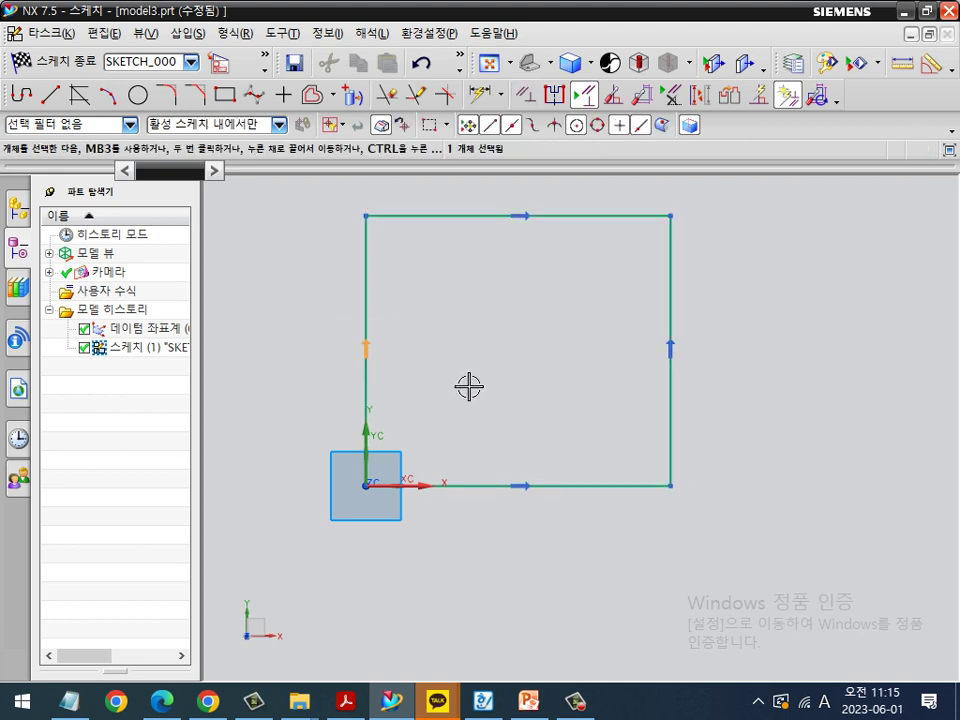
{"action": "key", "text": "Escape"}
{"action": "scroll", "coordinate": [505, 389], "scroll_direction": "down", "scroll_amount": 1}
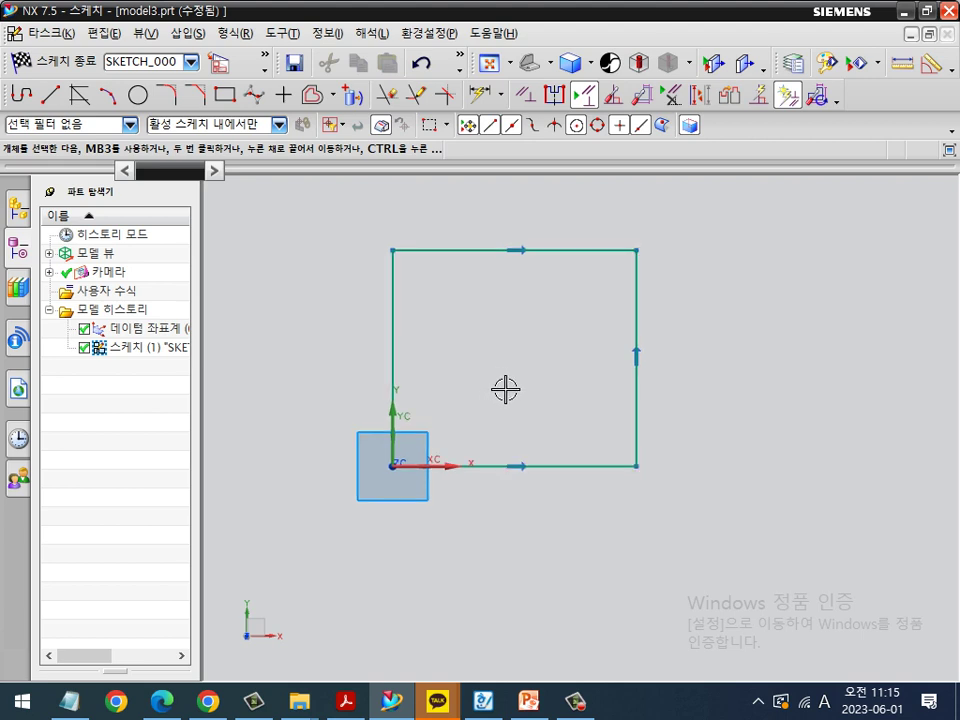
{"action": "mouse_move", "coordinate": [324, 225]}
{"action": "left_mouse_down"}
{"action": "mouse_move", "coordinate": [606, 392]}
{"action": "mouse_move", "coordinate": [765, 528]}
{"action": "left_mouse_up"}
{"action": "key", "text": "Delete"}
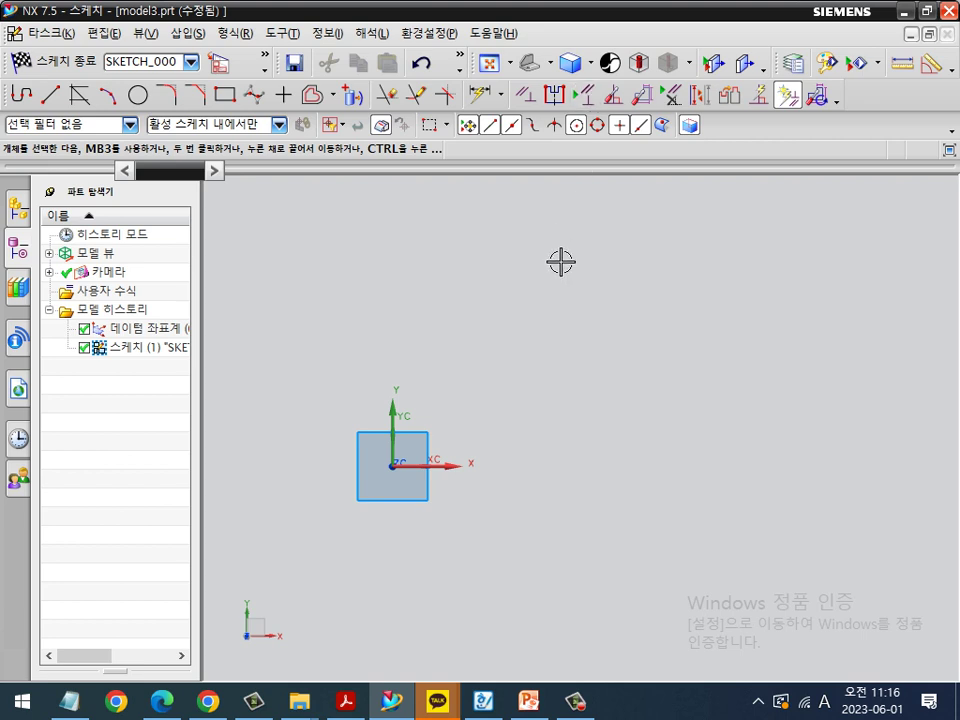
Step: Draw a two-corner rectangle from the origin, about 68 by 65 mm, and turn on its constraint symbols
{"action": "left_click", "coordinate": [225, 97]}
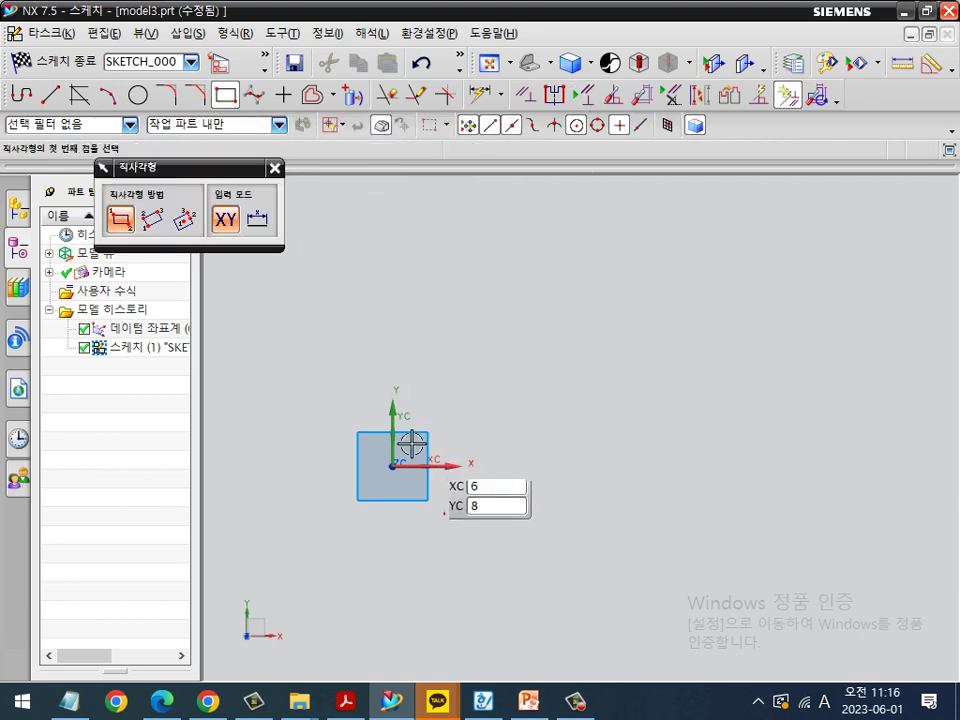
{"action": "left_click", "coordinate": [390, 465]}
{"action": "left_click", "coordinate": [605, 268]}
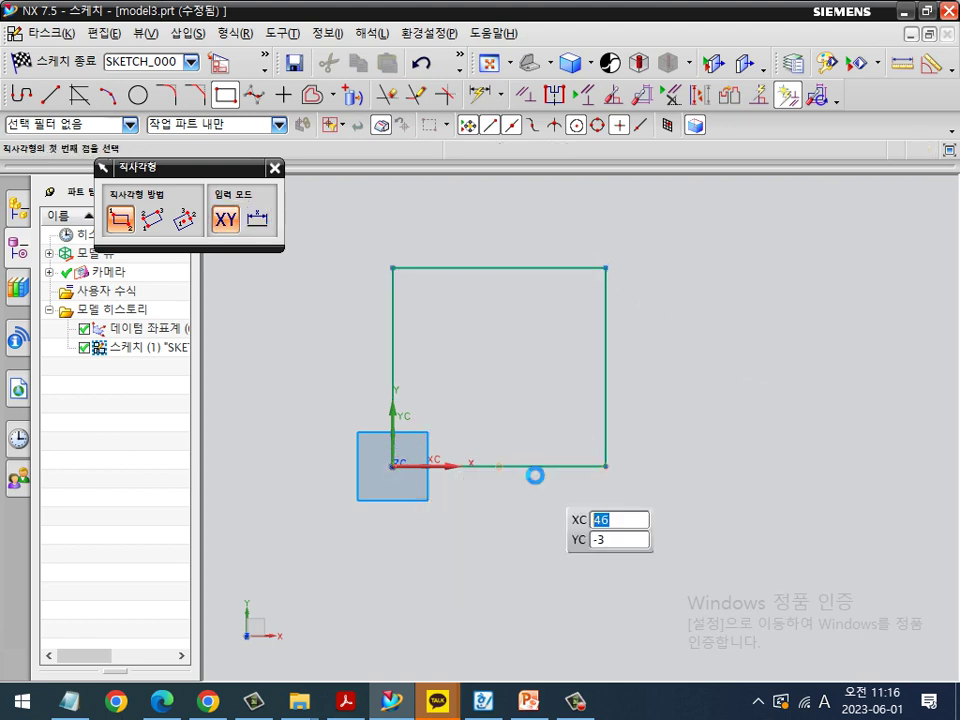
{"action": "key", "text": "Escape"}
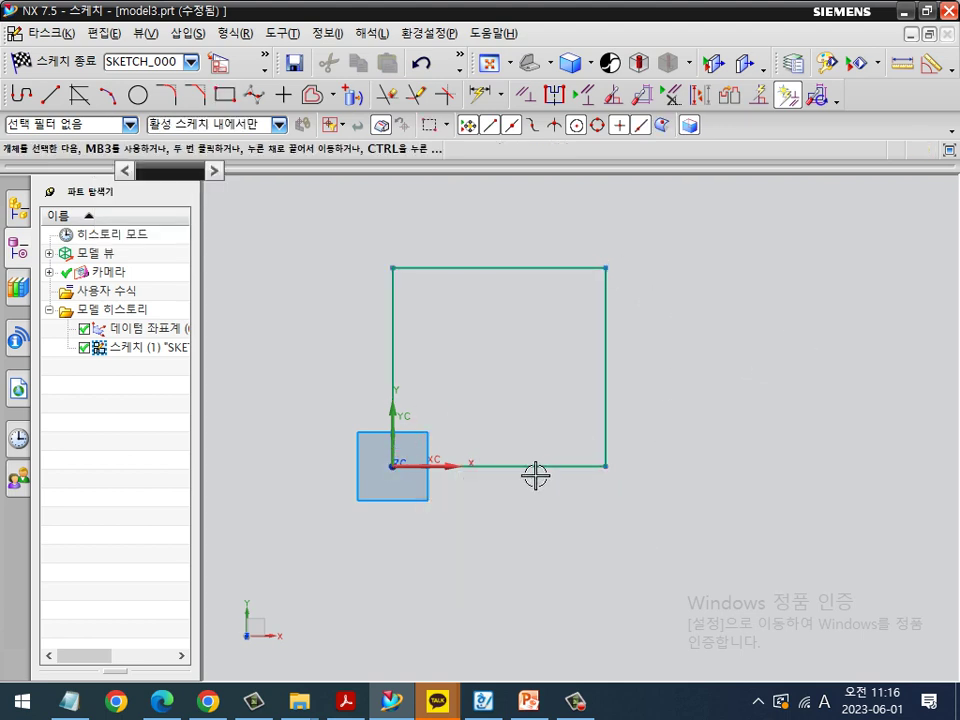
{"action": "left_click", "coordinate": [588, 97]}
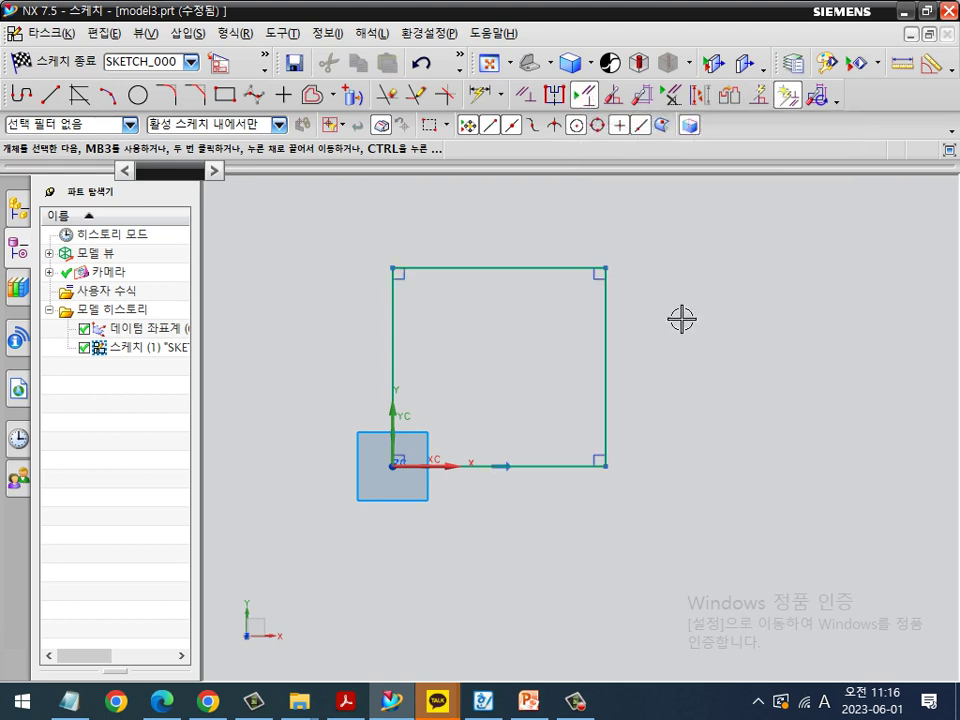
{"action": "scroll", "coordinate": [514, 385], "scroll_direction": "up", "scroll_amount": 1}
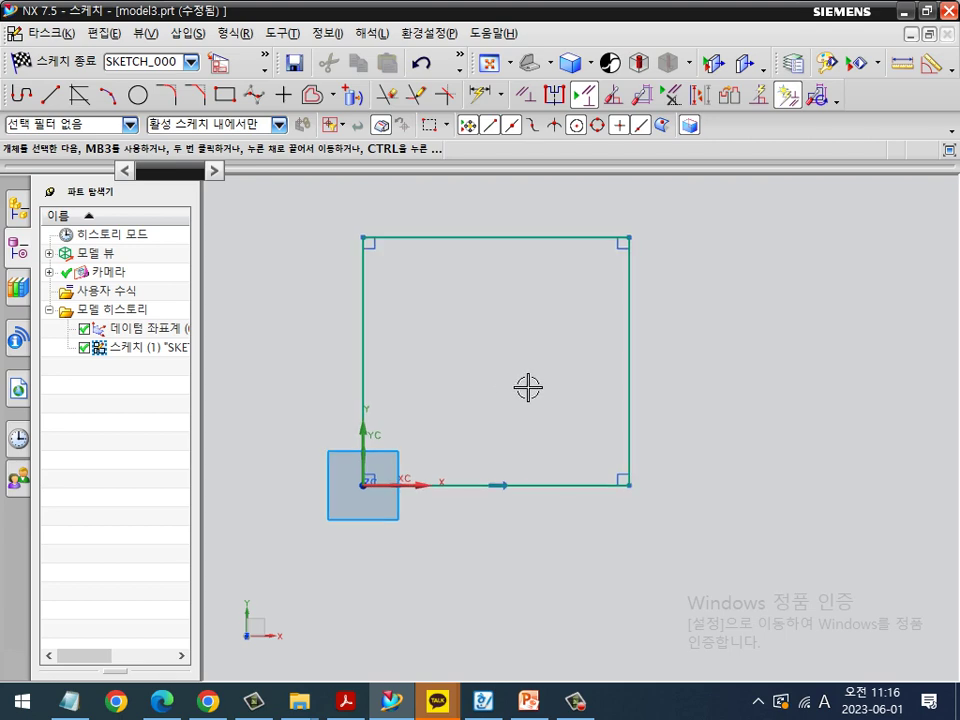
Step: Circle the bottom edge's horizontal symbol, the perpendicular symbols at the corners and the whole rectangle, and clear the markup
{"action": "key", "text": "ctrl+2"}
{"action": "mouse_move", "coordinate": [522, 524]}
{"action": "left_mouse_down"}
{"action": "mouse_move", "coordinate": [455, 494]}
{"action": "mouse_move", "coordinate": [512, 455]}
{"action": "mouse_move", "coordinate": [541, 491]}
{"action": "mouse_move", "coordinate": [531, 527]}
{"action": "left_mouse_up"}
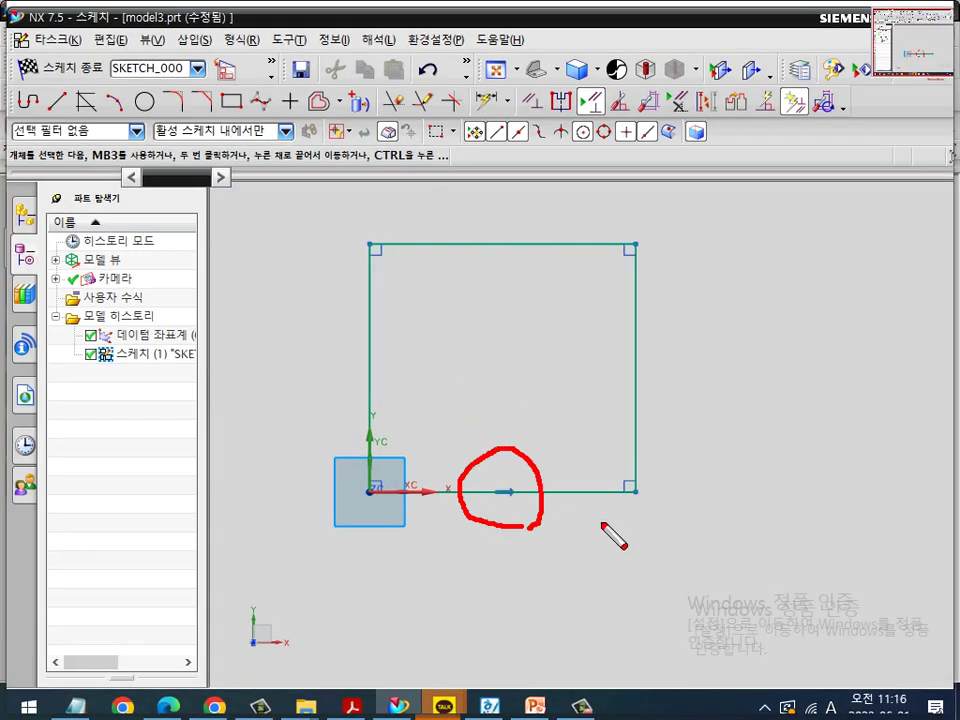
{"action": "mouse_move", "coordinate": [657, 502]}
{"action": "left_mouse_down"}
{"action": "mouse_move", "coordinate": [629, 515]}
{"action": "mouse_move", "coordinate": [625, 470]}
{"action": "left_mouse_up"}
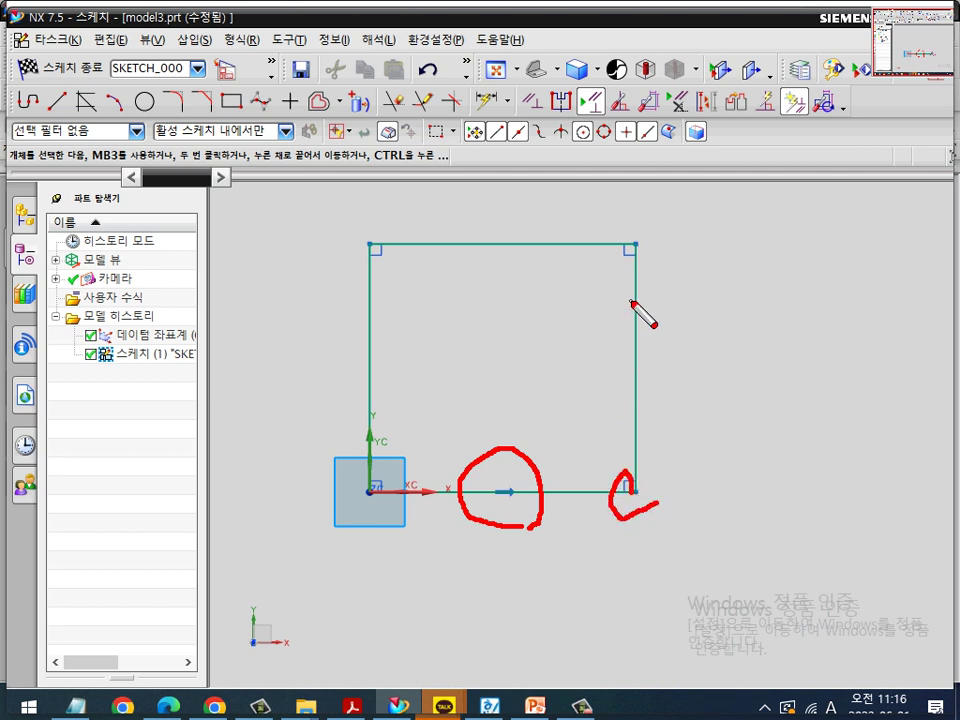
{"action": "mouse_move", "coordinate": [637, 285]}
{"action": "left_mouse_down"}
{"action": "mouse_move", "coordinate": [616, 262]}
{"action": "mouse_move", "coordinate": [646, 231]}
{"action": "left_mouse_up"}
{"action": "mouse_move", "coordinate": [362, 263]}
{"action": "left_mouse_down"}
{"action": "mouse_move", "coordinate": [350, 222]}
{"action": "mouse_move", "coordinate": [418, 266]}
{"action": "left_mouse_up"}
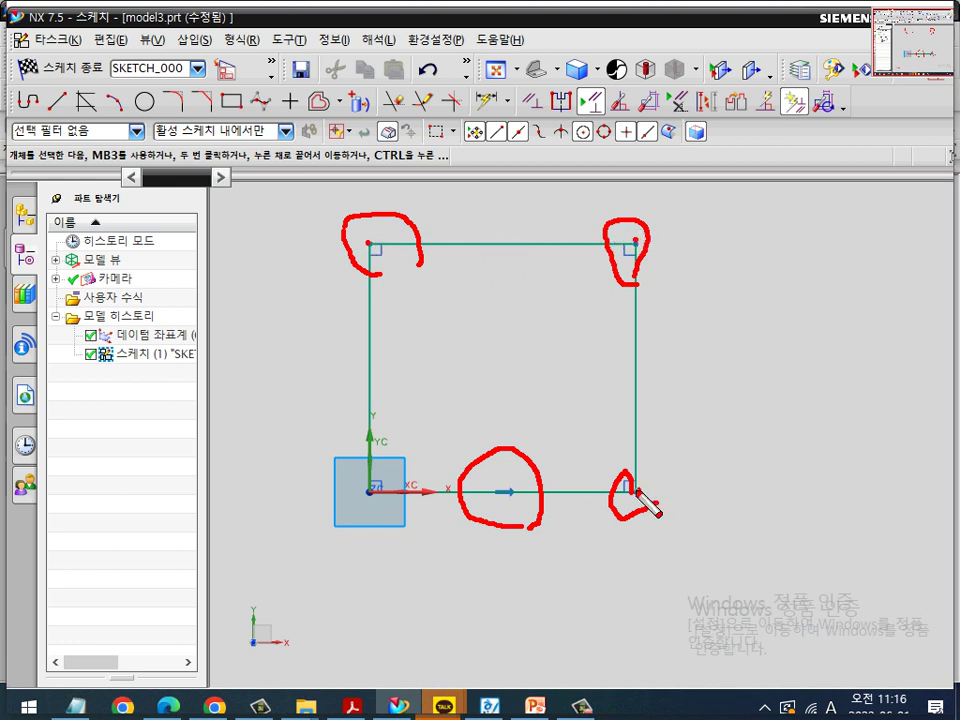
{"action": "mouse_move", "coordinate": [703, 573]}
{"action": "left_mouse_down"}
{"action": "mouse_move", "coordinate": [292, 511]}
{"action": "mouse_move", "coordinate": [430, 132]}
{"action": "mouse_move", "coordinate": [772, 268]}
{"action": "mouse_move", "coordinate": [717, 580]}
{"action": "left_mouse_up"}
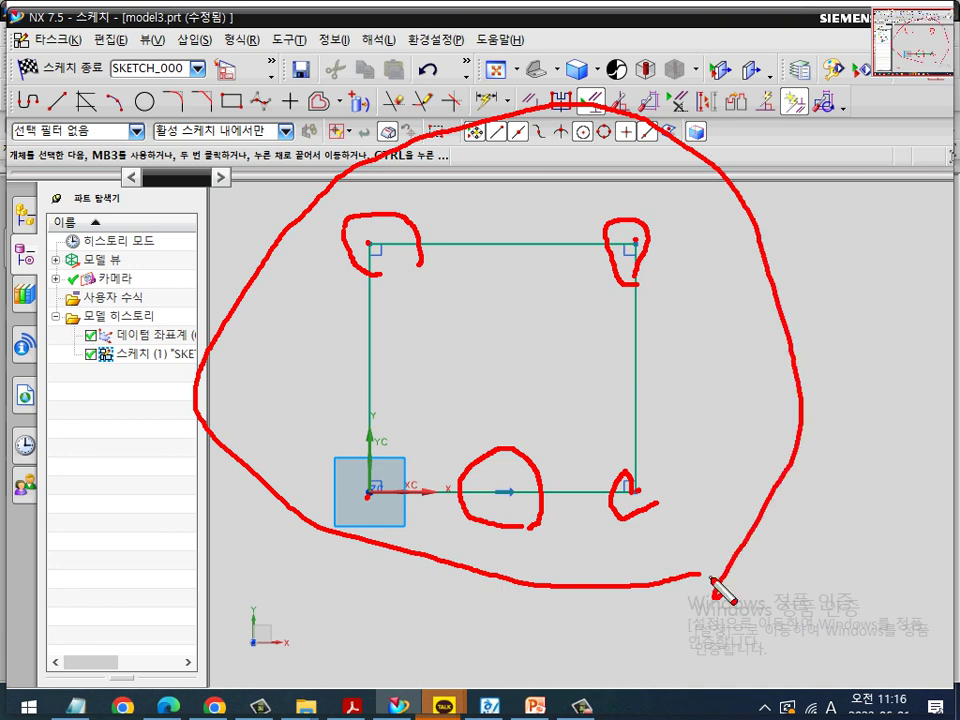
{"action": "key", "text": "Escape"}
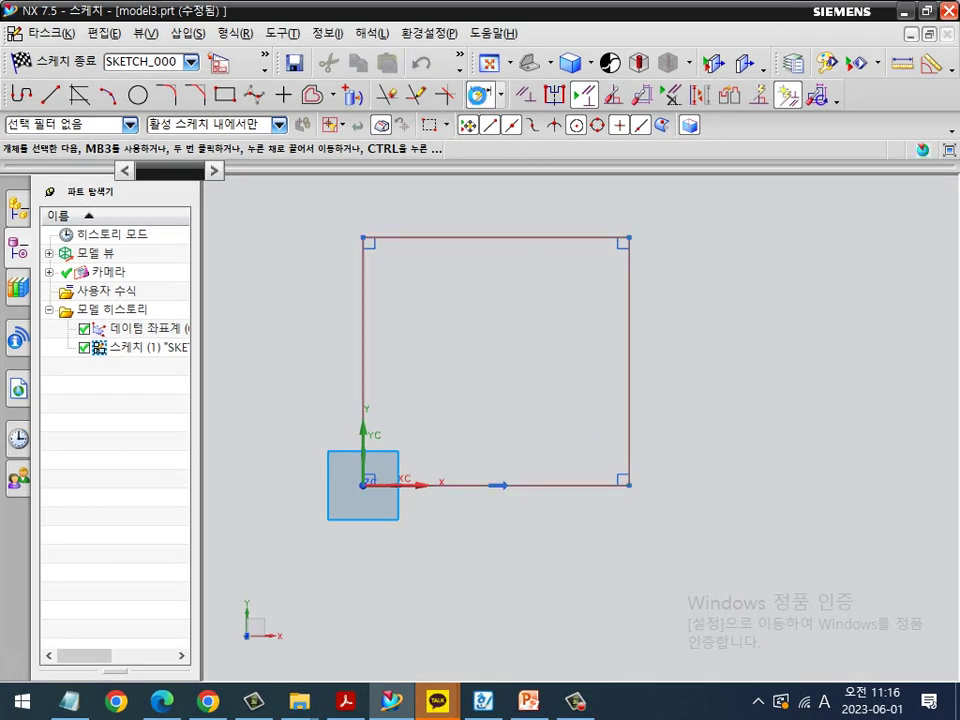
Step: Dimension the rectangle's right and top edges with inferred dimensions and leave the dimension command
{"action": "key", "text": "d"}
{"action": "left_click", "coordinate": [628, 339]}
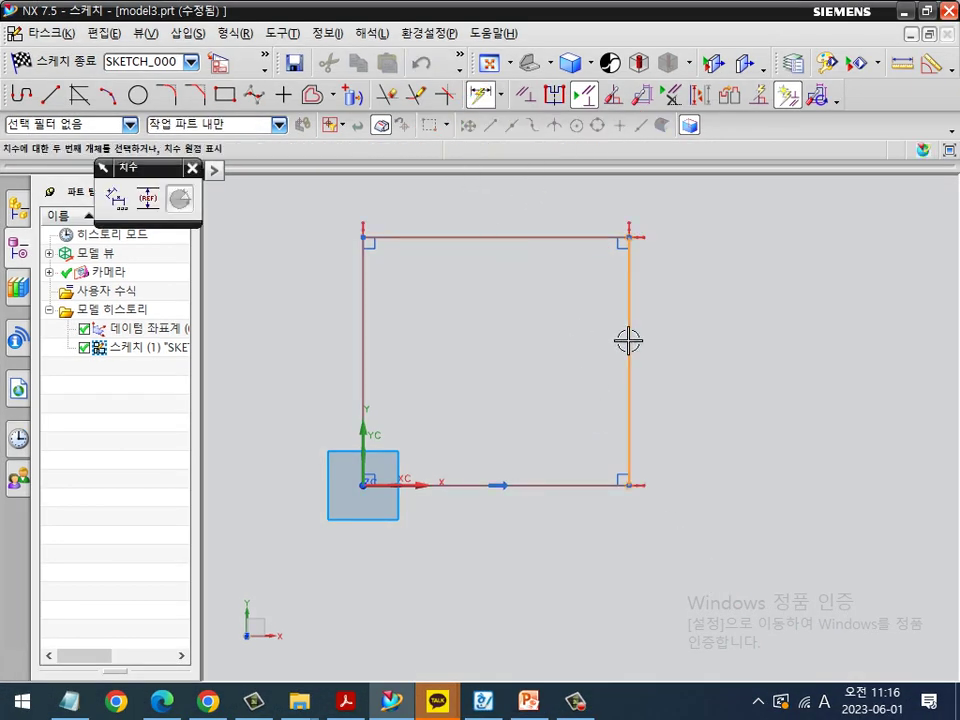
{"action": "left_click", "coordinate": [690, 347]}
{"action": "left_click", "coordinate": [489, 238]}
{"action": "left_click", "coordinate": [489, 208]}
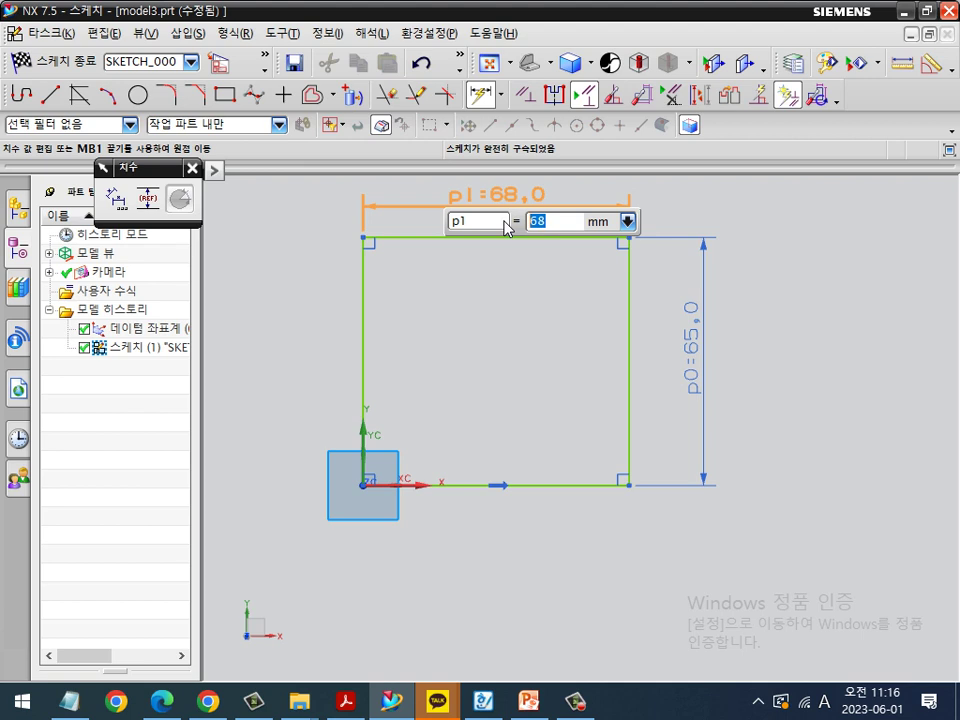
{"action": "key", "text": "Escape"}
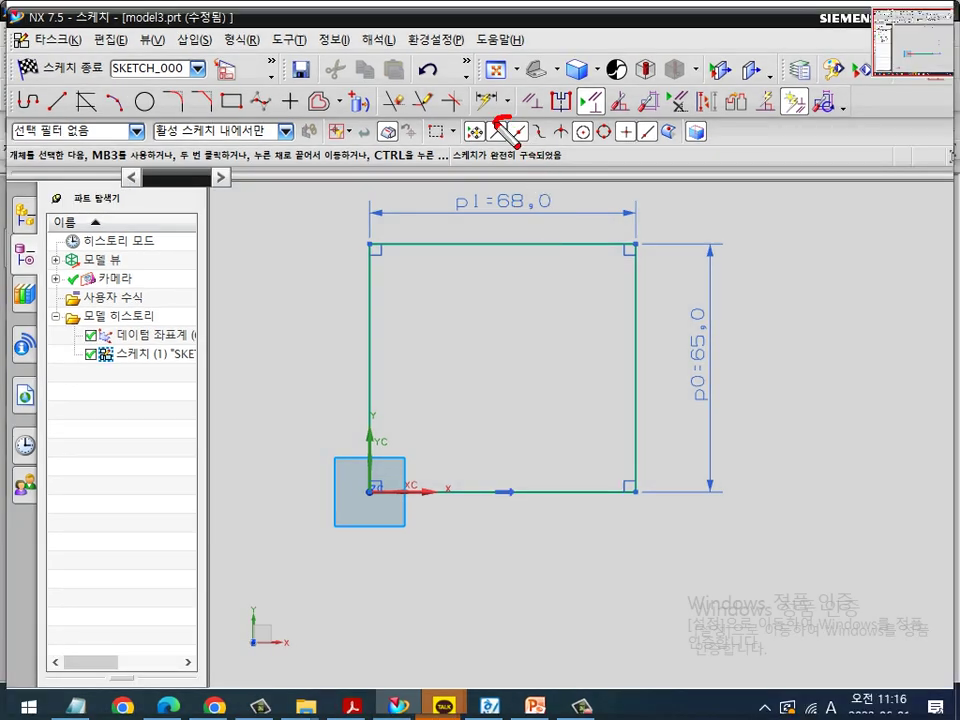
Step: Mark the status message about the sketch's constraint state and delete the rectangle together with its dimensions
{"action": "mouse_move", "coordinate": [502, 124]}
{"action": "left_mouse_down"}
{"action": "mouse_move", "coordinate": [472, 116]}
{"action": "mouse_move", "coordinate": [490, 86]}
{"action": "mouse_move", "coordinate": [507, 114]}
{"action": "mouse_move", "coordinate": [521, 84]}
{"action": "mouse_move", "coordinate": [546, 122]}
{"action": "left_mouse_up"}
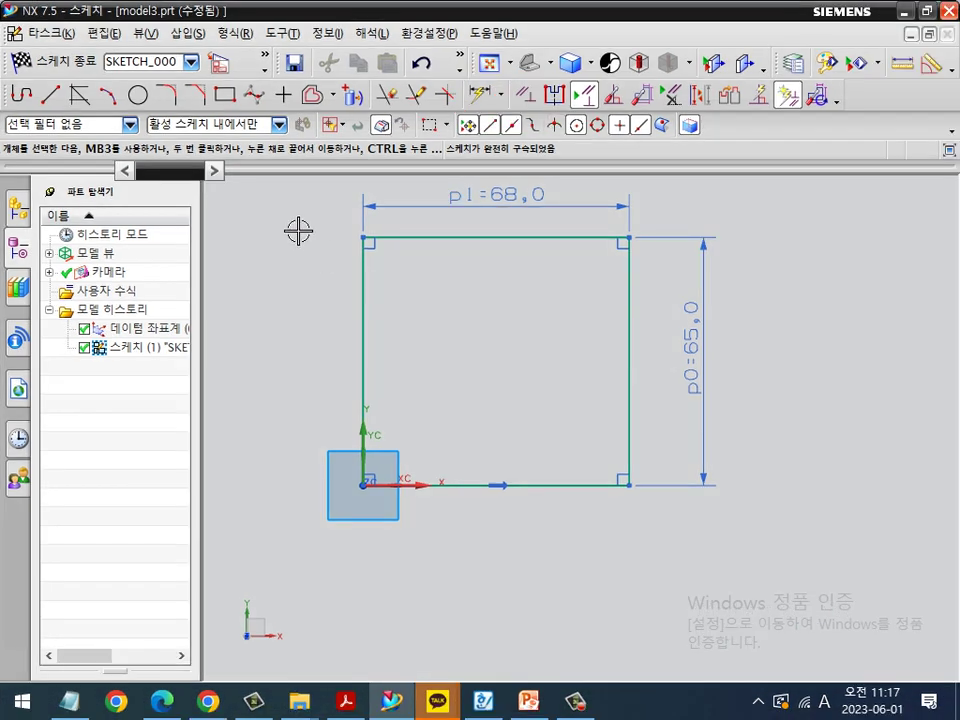
{"action": "left_click_drag", "start_coordinate": [308, 190], "coordinate": [764, 496]}
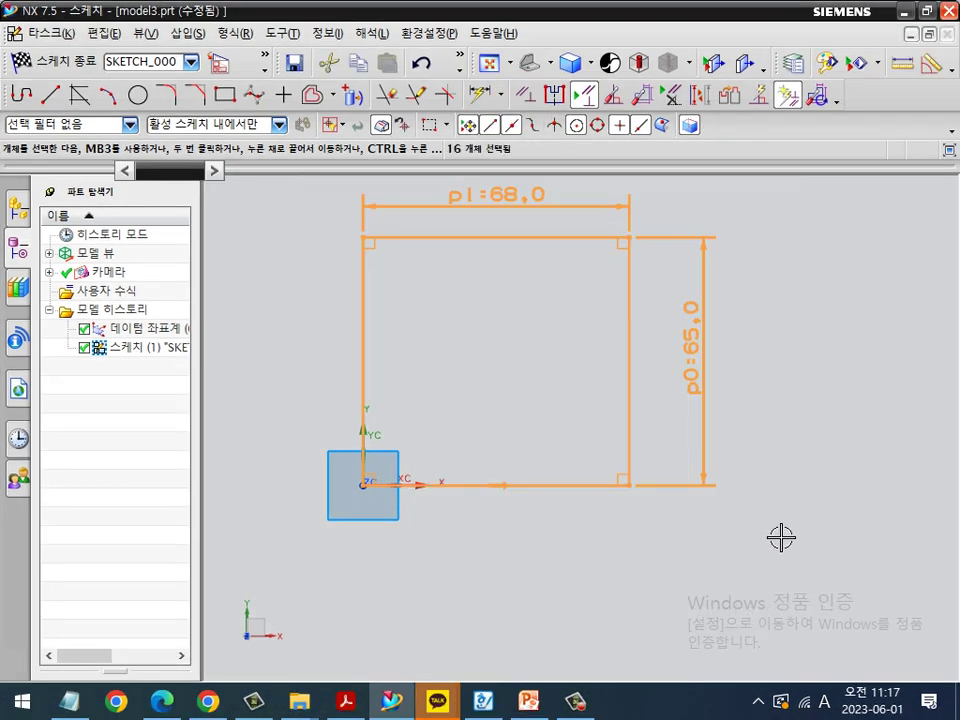
{"action": "key", "text": "Delete"}
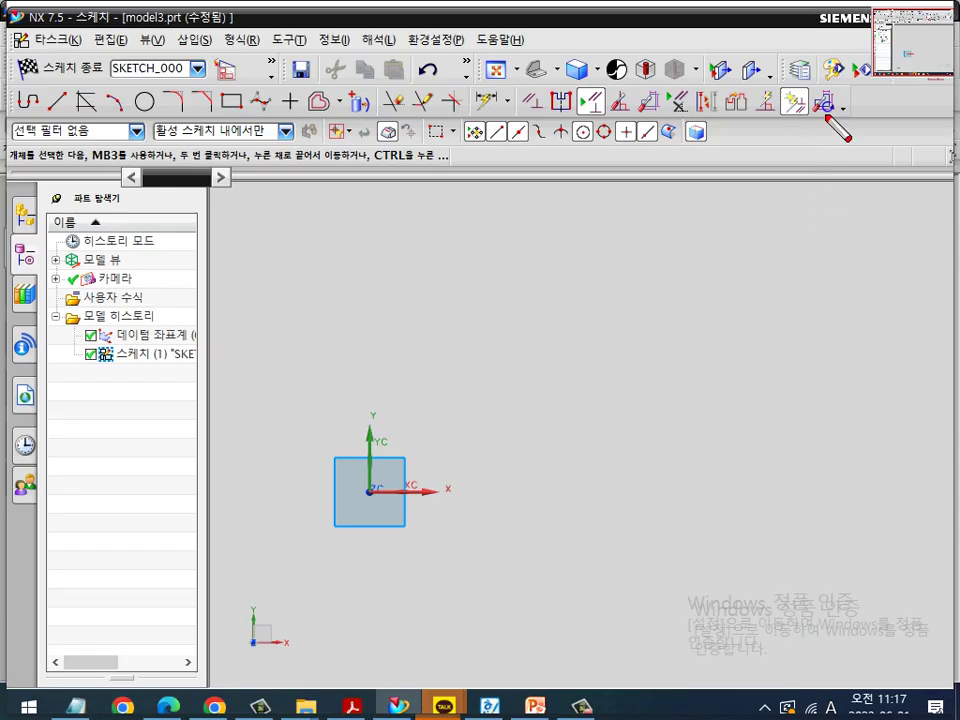
Step: Circle the Create Inferred Constraints command, clear the markup, and turn off both inferred constraint creation and the constraint symbols
{"action": "mouse_move", "coordinate": [816, 100]}
{"action": "left_mouse_down"}
{"action": "mouse_move", "coordinate": [807, 136]}
{"action": "mouse_move", "coordinate": [783, 93]}
{"action": "mouse_move", "coordinate": [831, 146]}
{"action": "mouse_move", "coordinate": [784, 96]}
{"action": "mouse_move", "coordinate": [810, 80]}
{"action": "mouse_move", "coordinate": [826, 115]}
{"action": "mouse_move", "coordinate": [822, 145]}
{"action": "mouse_move", "coordinate": [755, 105]}
{"action": "mouse_move", "coordinate": [828, 82]}
{"action": "mouse_move", "coordinate": [789, 139]}
{"action": "mouse_move", "coordinate": [771, 75]}
{"action": "mouse_move", "coordinate": [821, 103]}
{"action": "mouse_move", "coordinate": [820, 129]}
{"action": "left_mouse_up"}
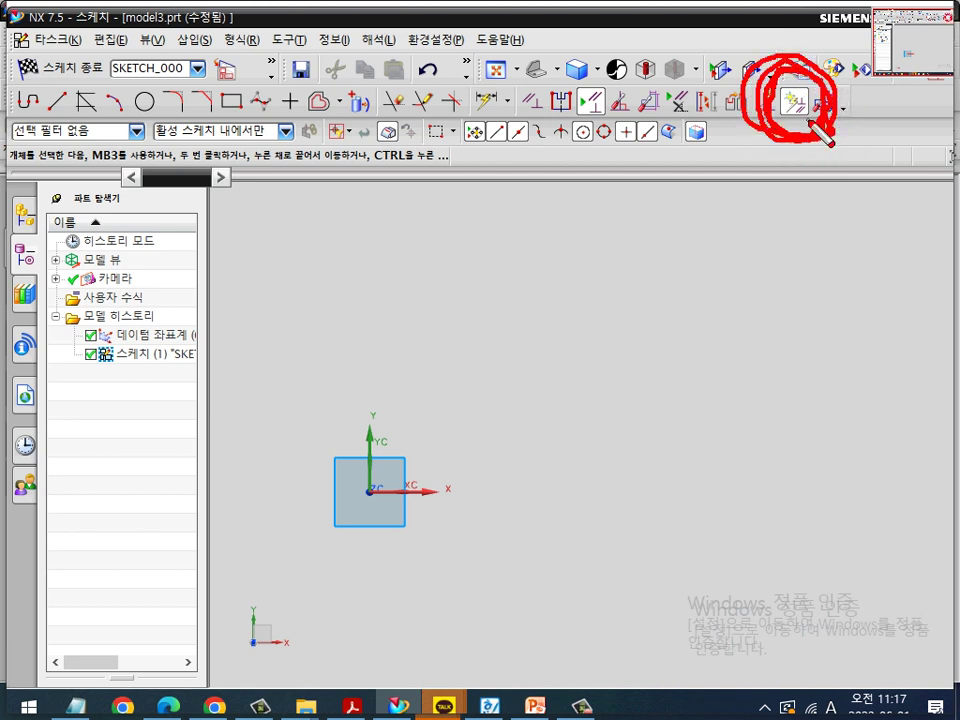
{"action": "key", "text": "Escape"}
{"action": "left_click", "coordinate": [584, 99]}
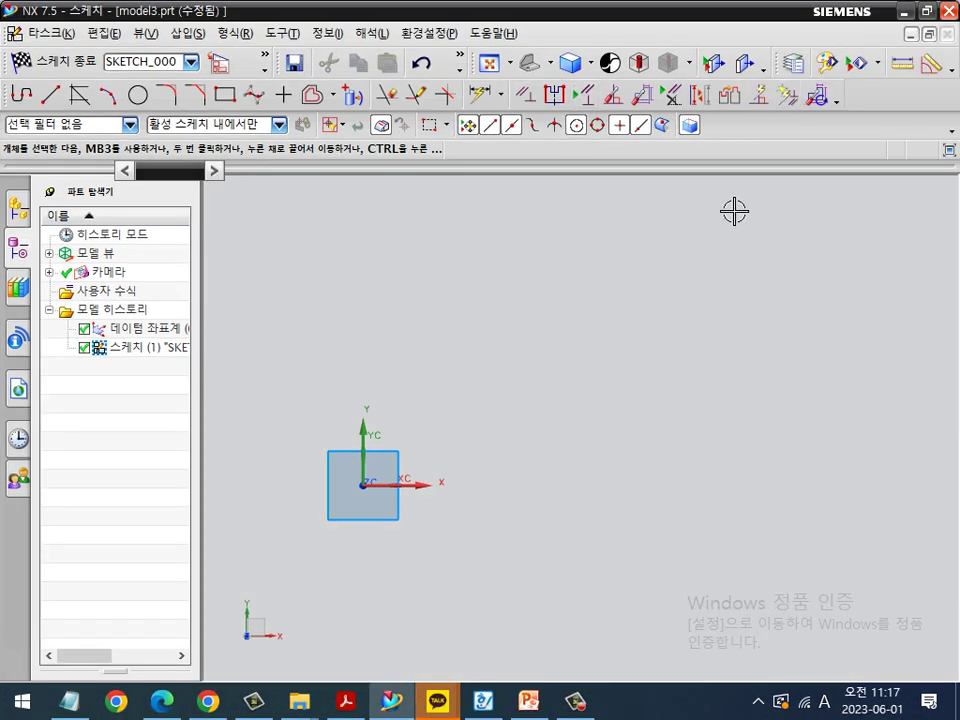
Step: Circle the Profile command, clear the markup, and start a profile line at the sketch origin
{"action": "key", "text": "ctrl+2"}
{"action": "mouse_move", "coordinate": [62, 112]}
{"action": "left_mouse_down"}
{"action": "mouse_move", "coordinate": [7, 103]}
{"action": "mouse_move", "coordinate": [69, 121]}
{"action": "left_mouse_up"}
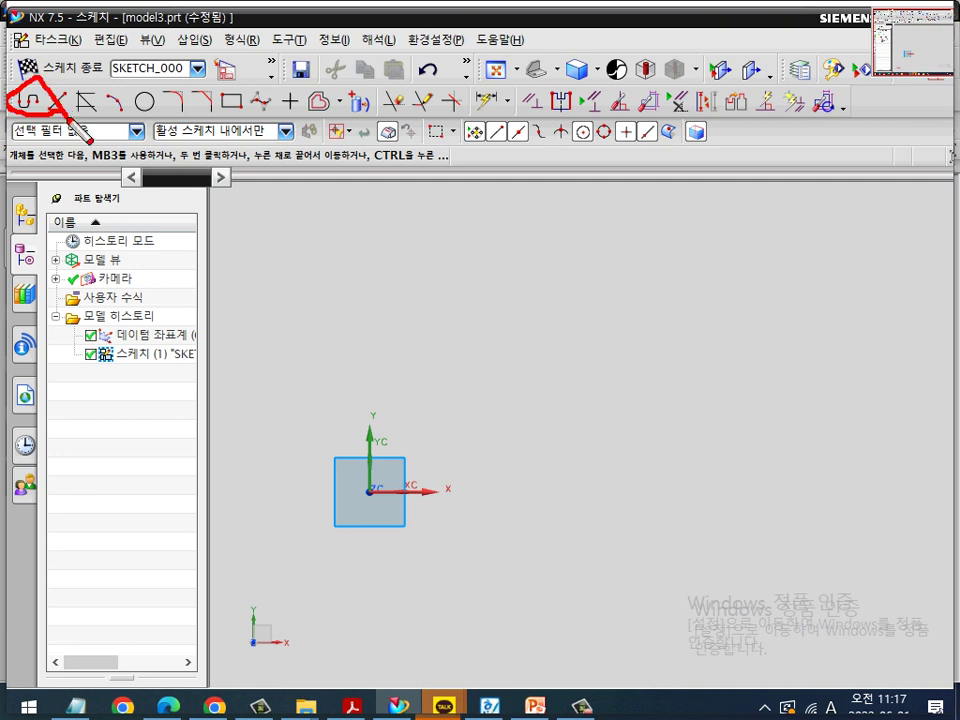
{"action": "key", "text": "Escape"}
{"action": "left_click", "coordinate": [22, 94]}
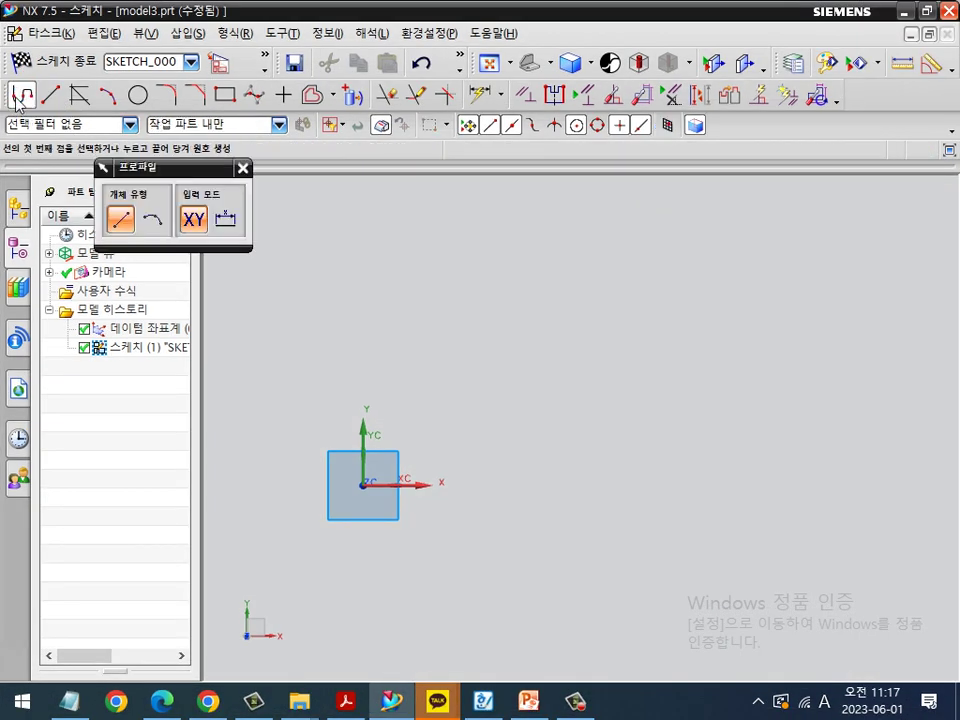
{"action": "left_click", "coordinate": [362, 485]}
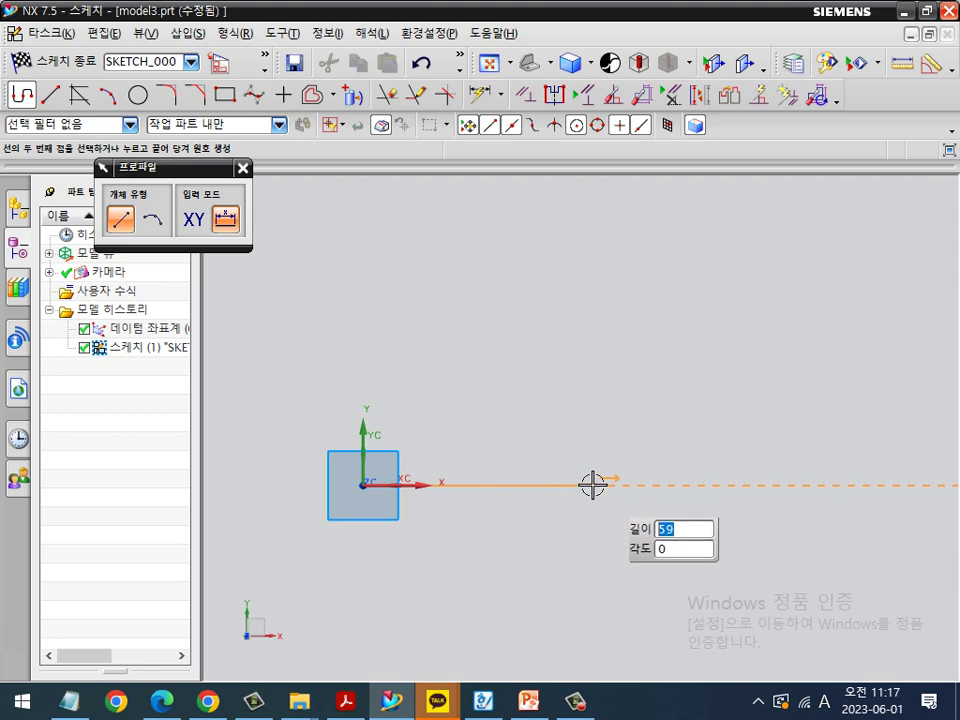
Step: Circle the horizontal arrow on the preview line and the Create Inferred Constraints tooltip, clear the markup, and cancel the line
{"action": "key", "text": "ctrl+2"}
{"action": "mouse_move", "coordinate": [622, 473]}
{"action": "left_mouse_down"}
{"action": "mouse_move", "coordinate": [649, 516]}
{"action": "mouse_move", "coordinate": [588, 467]}
{"action": "mouse_move", "coordinate": [636, 479]}
{"action": "left_mouse_up"}
{"action": "key", "text": "Escape"}
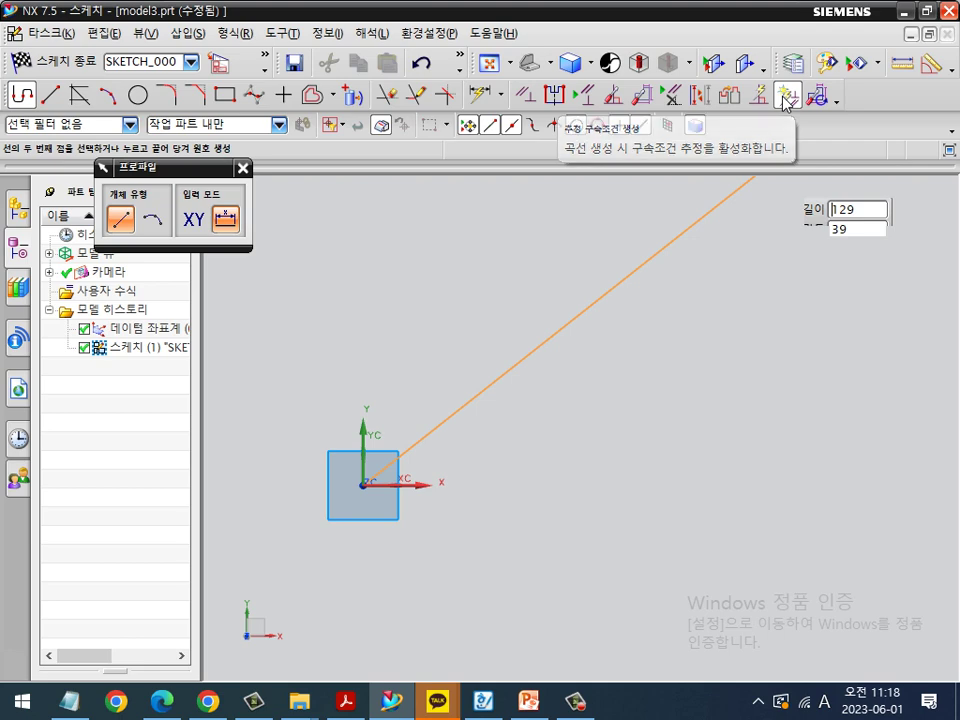
{"action": "key", "text": "ctrl+2"}
{"action": "mouse_move", "coordinate": [617, 180]}
{"action": "left_mouse_down"}
{"action": "mouse_move", "coordinate": [543, 146]}
{"action": "mouse_move", "coordinate": [606, 167]}
{"action": "left_mouse_up"}
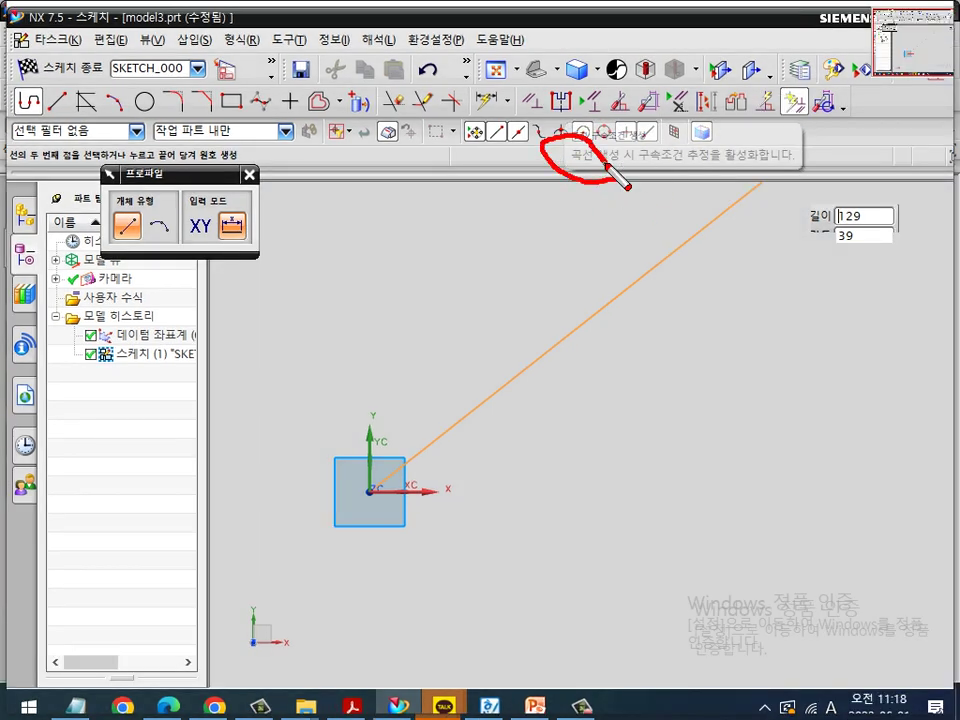
{"action": "key", "text": "Escape"}
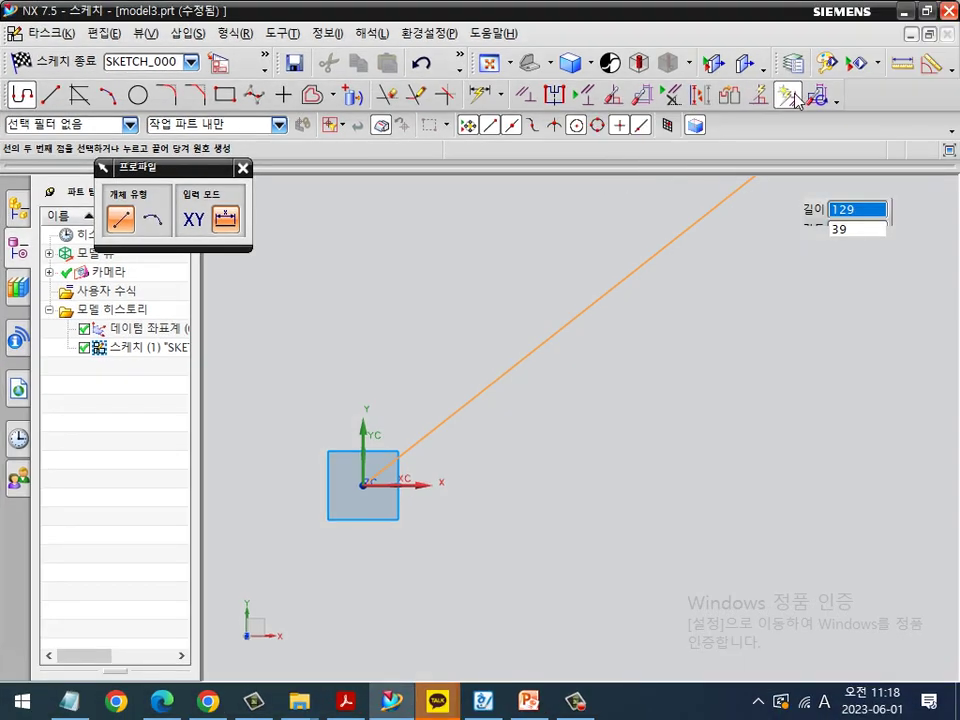
{"action": "key", "text": "Escape"}
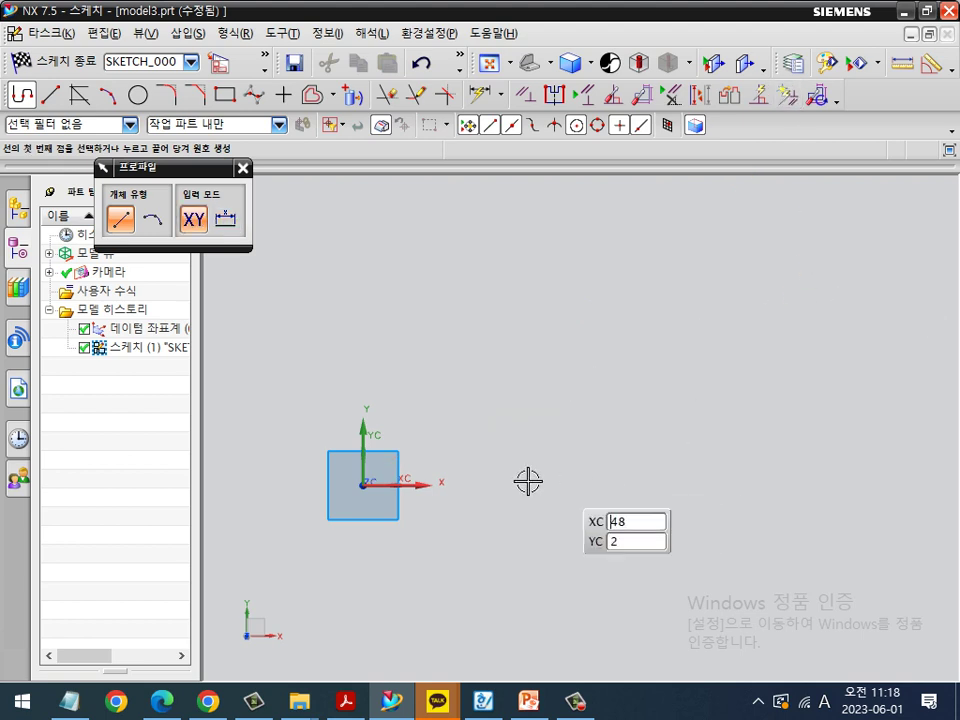
Step: Start a profile line at the sketch origin with inferred constraints off, and turn Create Inferred Constraints on while drawing
{"action": "left_click", "coordinate": [19, 99]}
{"action": "left_click", "coordinate": [19, 101]}
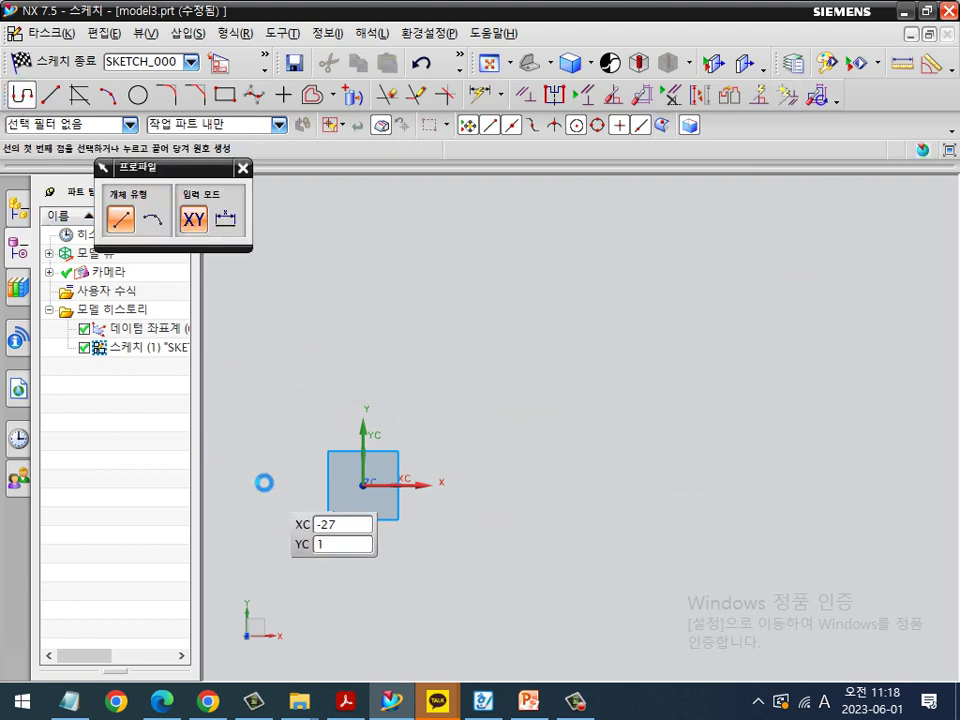
{"action": "left_click", "coordinate": [364, 485]}
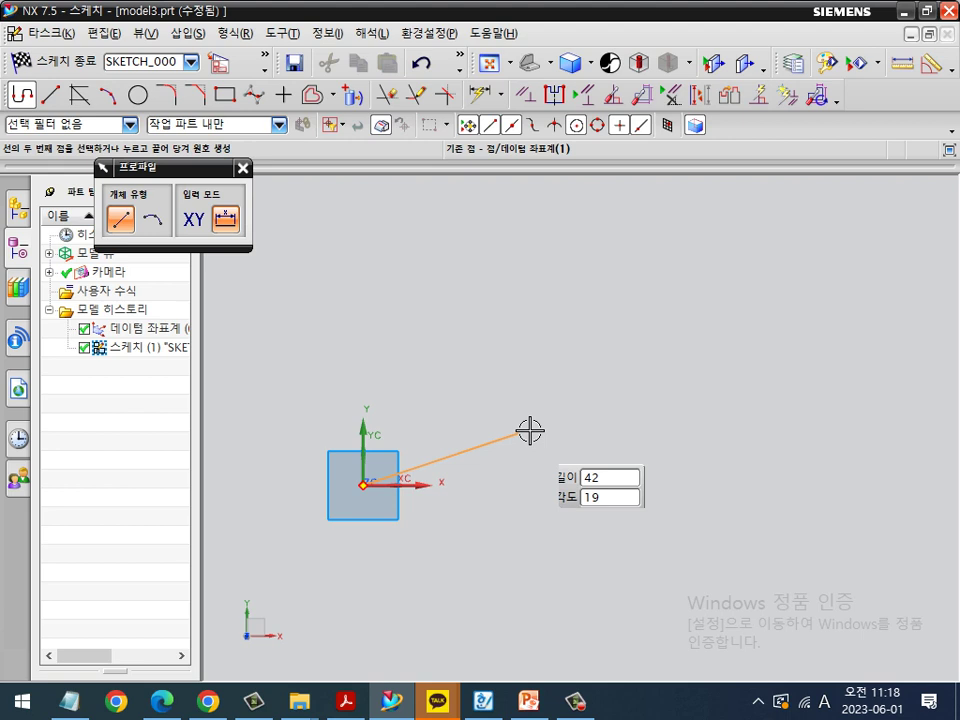
{"action": "left_click", "coordinate": [789, 100]}
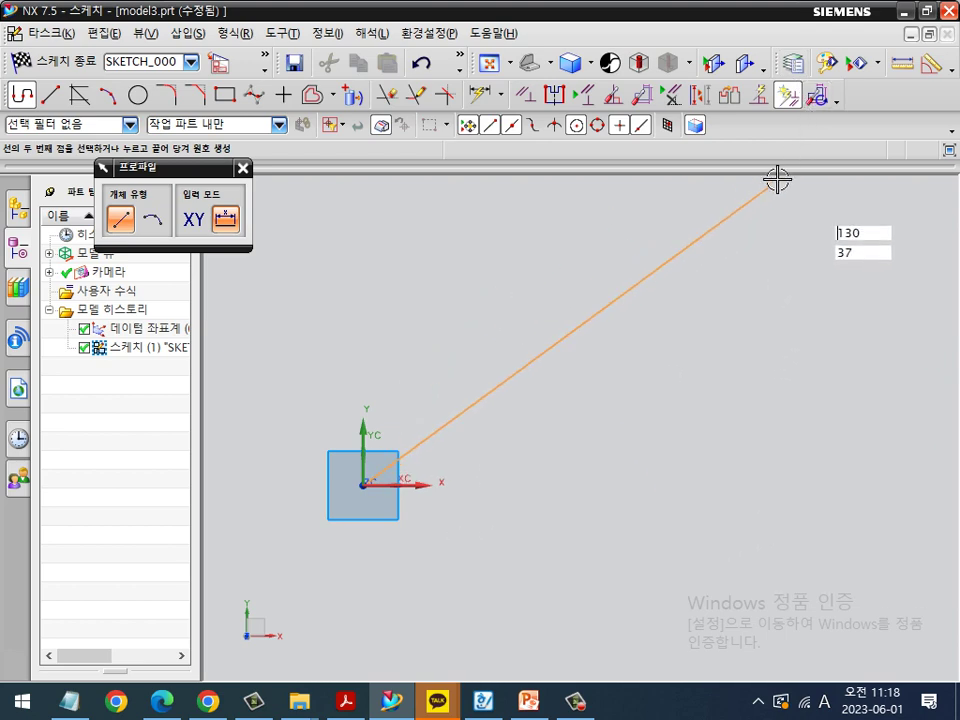
Step: Circle the Create Inferred Constraints command, clear the markup, and cancel the unfinished profile line
{"action": "key", "text": "ctrl+2"}
{"action": "mouse_move", "coordinate": [821, 124]}
{"action": "left_mouse_down"}
{"action": "mouse_move", "coordinate": [805, 131]}
{"action": "mouse_move", "coordinate": [776, 90]}
{"action": "mouse_move", "coordinate": [823, 129]}
{"action": "left_mouse_up"}
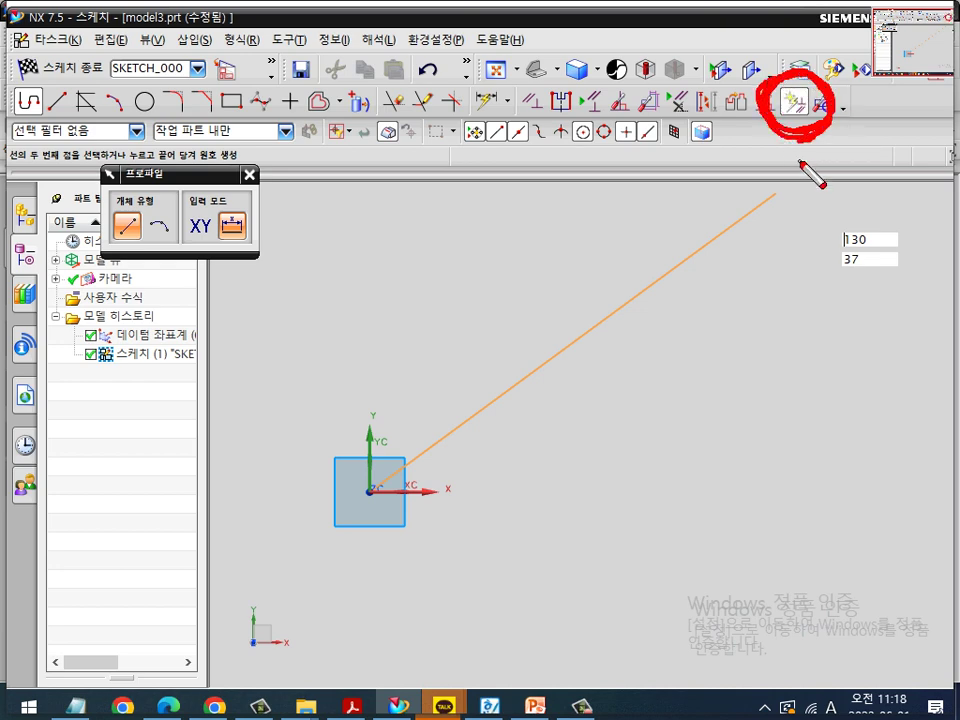
{"action": "key", "text": "Escape"}
{"action": "key", "text": "Escape"}
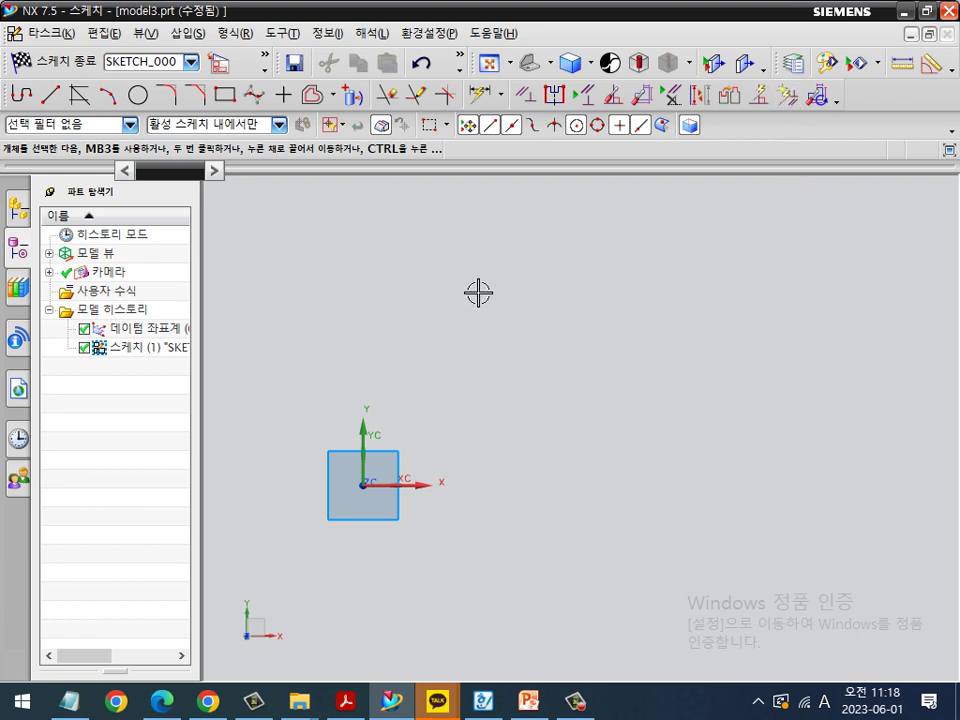
Step: Circle the inactive Create Inferred Constraints command, clear the markup, and draw a two-corner rectangle above and beside the origin
{"action": "left_click", "coordinate": [225, 95]}
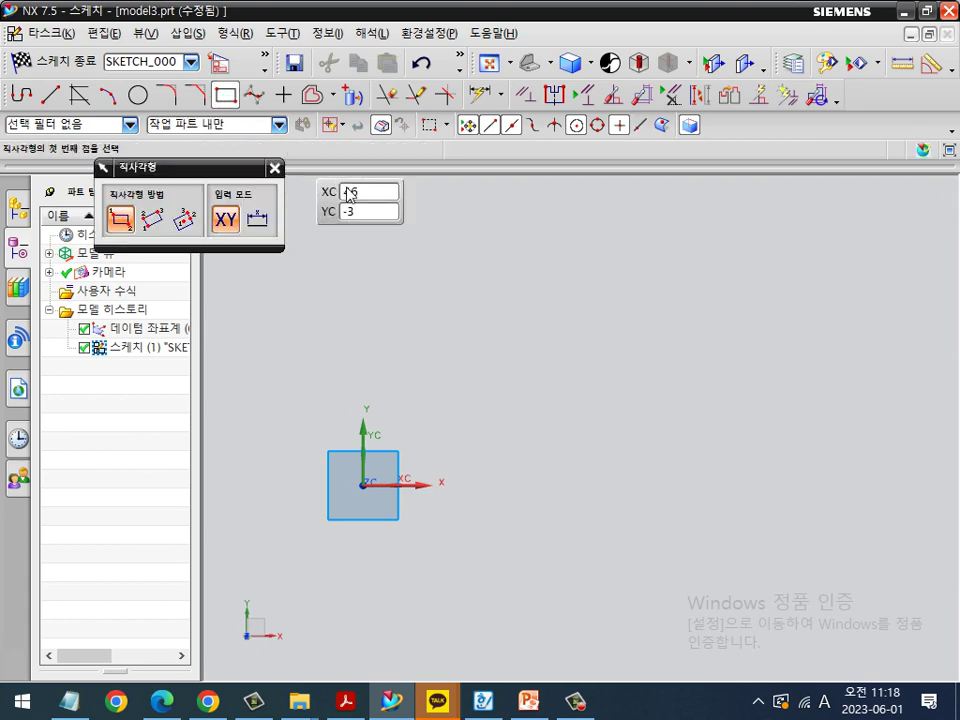
{"action": "key", "text": "ctrl+2"}
{"action": "mouse_move", "coordinate": [805, 127]}
{"action": "left_mouse_down"}
{"action": "mouse_move", "coordinate": [788, 125]}
{"action": "mouse_move", "coordinate": [793, 79]}
{"action": "mouse_move", "coordinate": [810, 127]}
{"action": "left_mouse_up"}
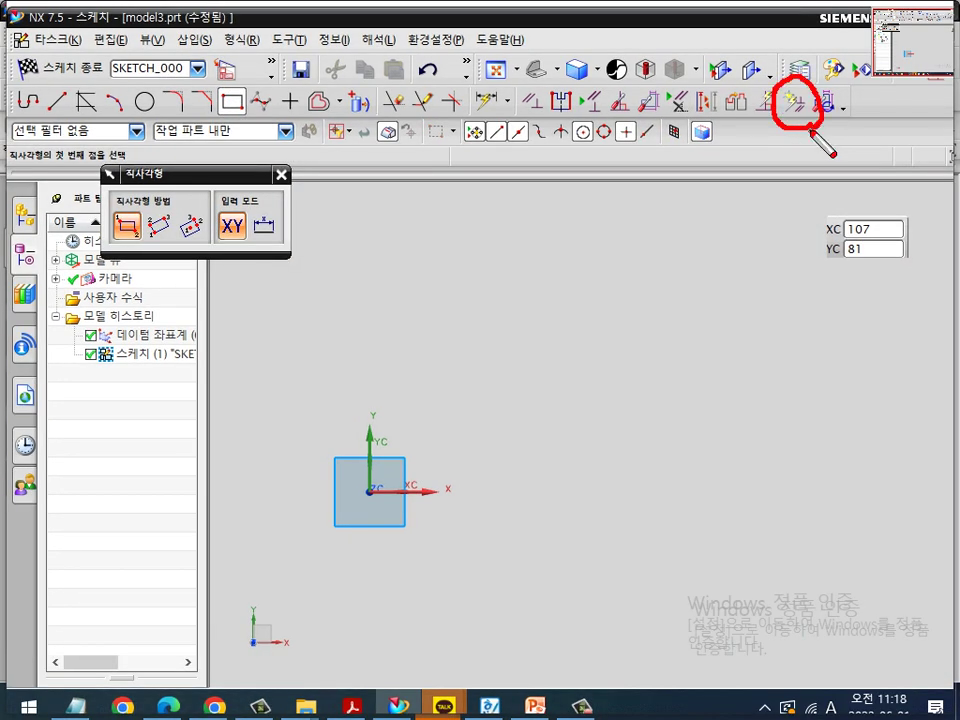
{"action": "key", "text": "Escape"}
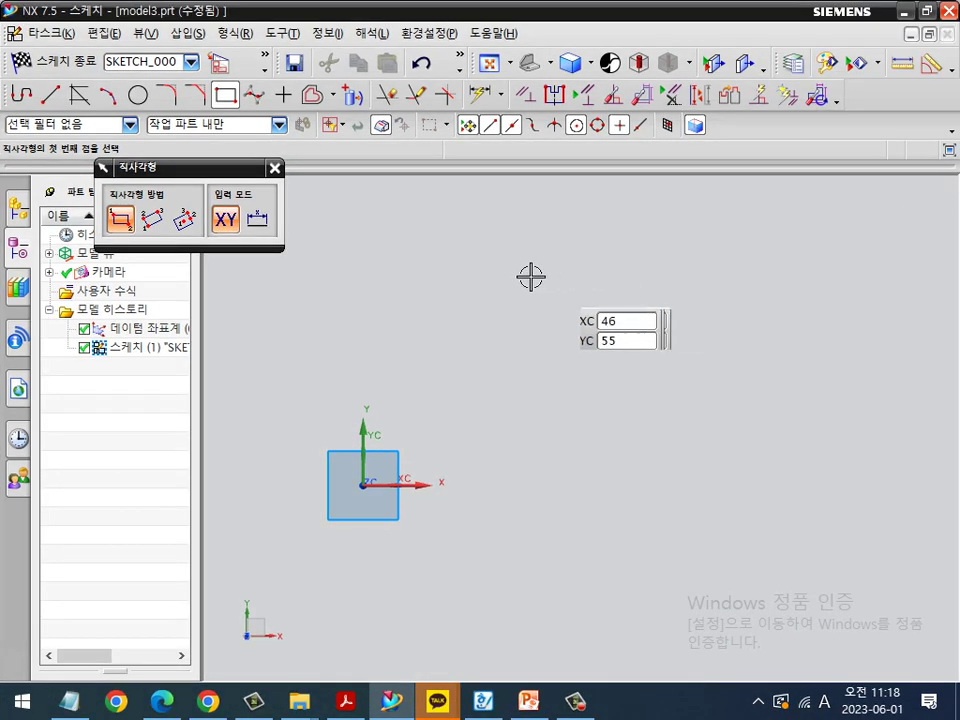
{"action": "left_click", "coordinate": [430, 250]}
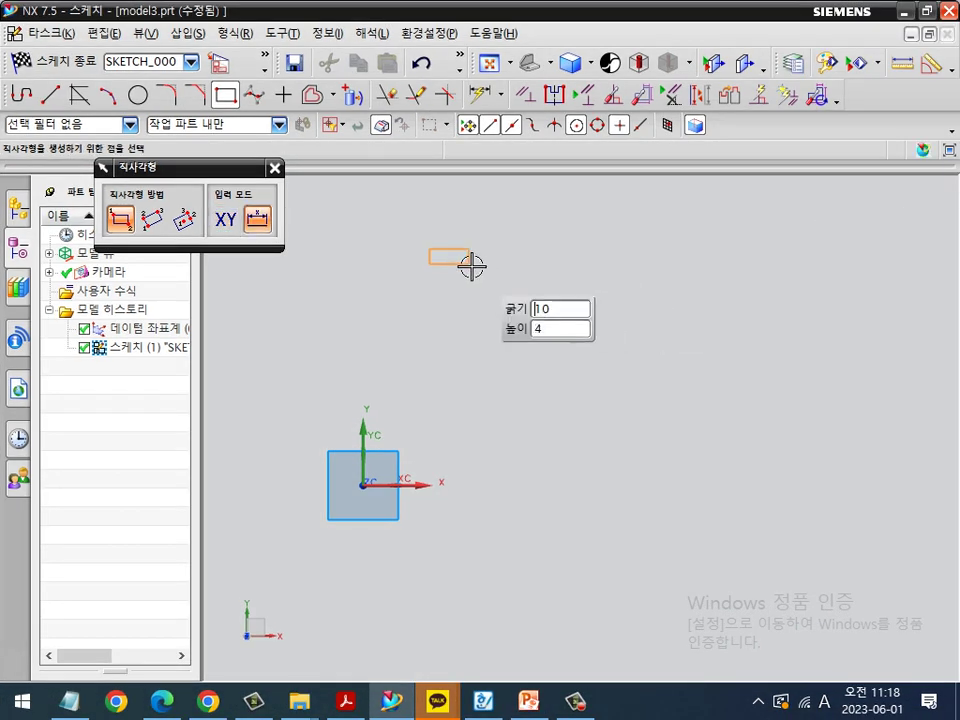
{"action": "left_click", "coordinate": [630, 411]}
{"action": "key", "text": "Escape"}
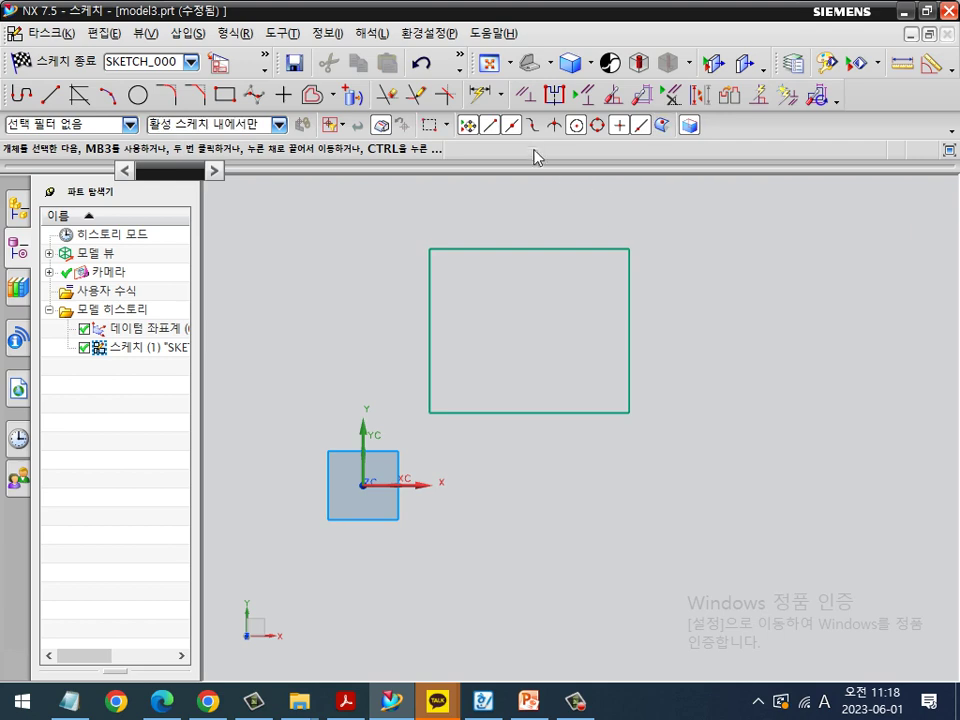
Step: Circle the Inferred Dimensions command, write 4 below it, circle Create Inferred Constraints, and clear the markup
{"action": "key", "text": "ctrl+2"}
{"action": "mouse_move", "coordinate": [507, 113]}
{"action": "left_mouse_down"}
{"action": "mouse_move", "coordinate": [467, 109]}
{"action": "mouse_move", "coordinate": [511, 91]}
{"action": "mouse_move", "coordinate": [505, 114]}
{"action": "left_mouse_up"}
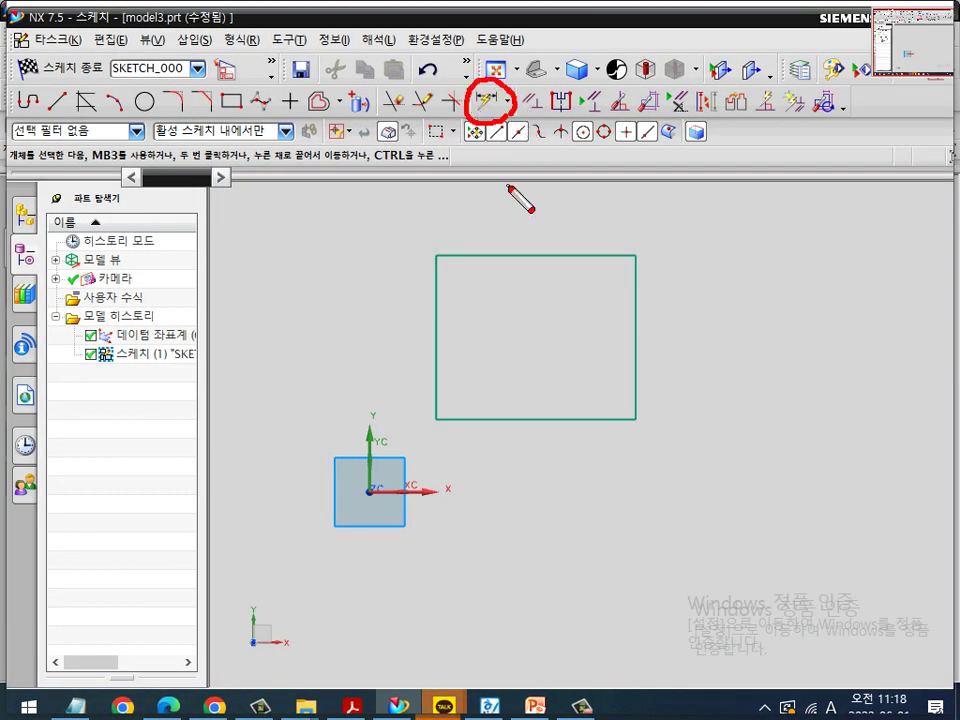
{"action": "mouse_move", "coordinate": [497, 172]}
{"action": "left_mouse_down"}
{"action": "mouse_move", "coordinate": [537, 198]}
{"action": "mouse_move", "coordinate": [514, 208]}
{"action": "mouse_move", "coordinate": [512, 232]}
{"action": "left_mouse_up"}
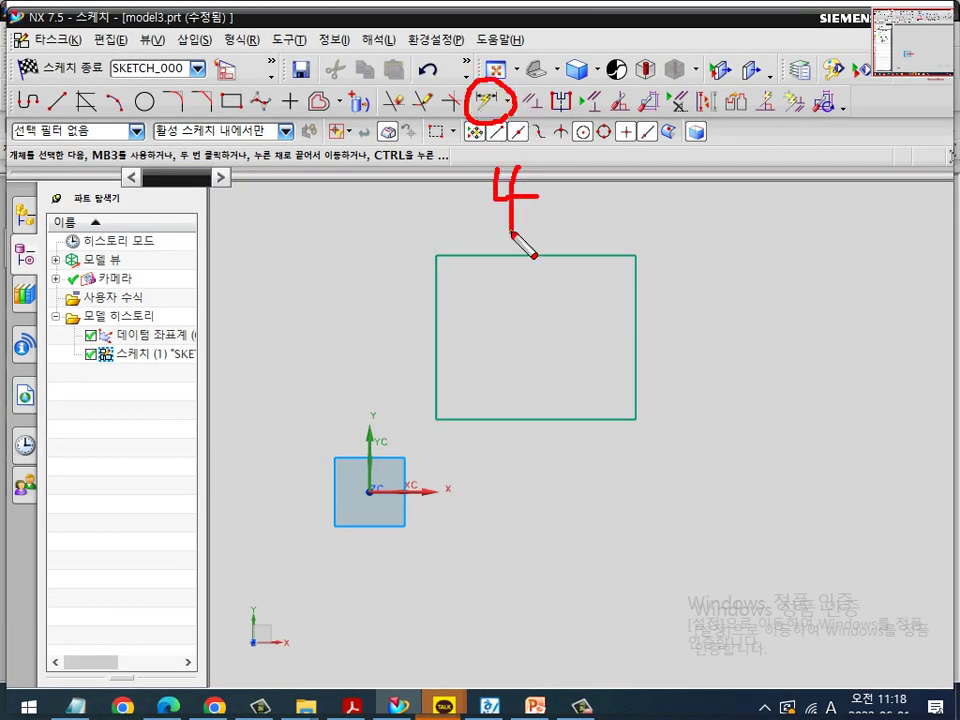
{"action": "left_click_drag", "start_coordinate": [795, 117], "coordinate": [789, 124]}
{"action": "key", "text": "Escape"}
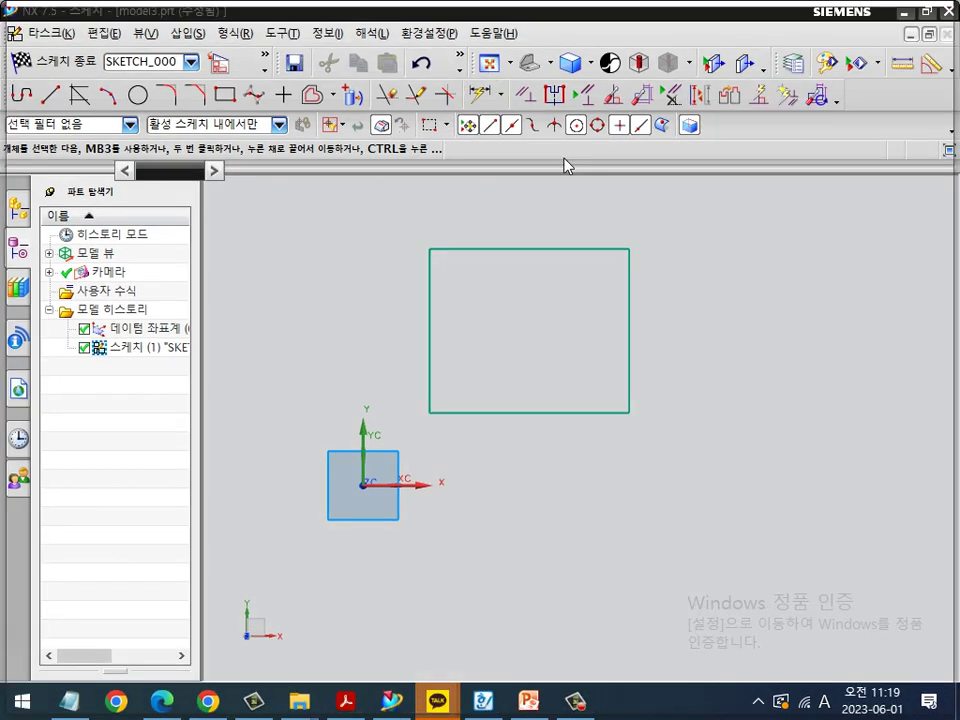
Step: Start Inferred Dimensions, circle the constraint count in the status message and the Create Inferred Constraints command, and exit dimensioning
{"action": "left_click", "coordinate": [481, 96]}
{"action": "key", "text": "ctrl+2"}
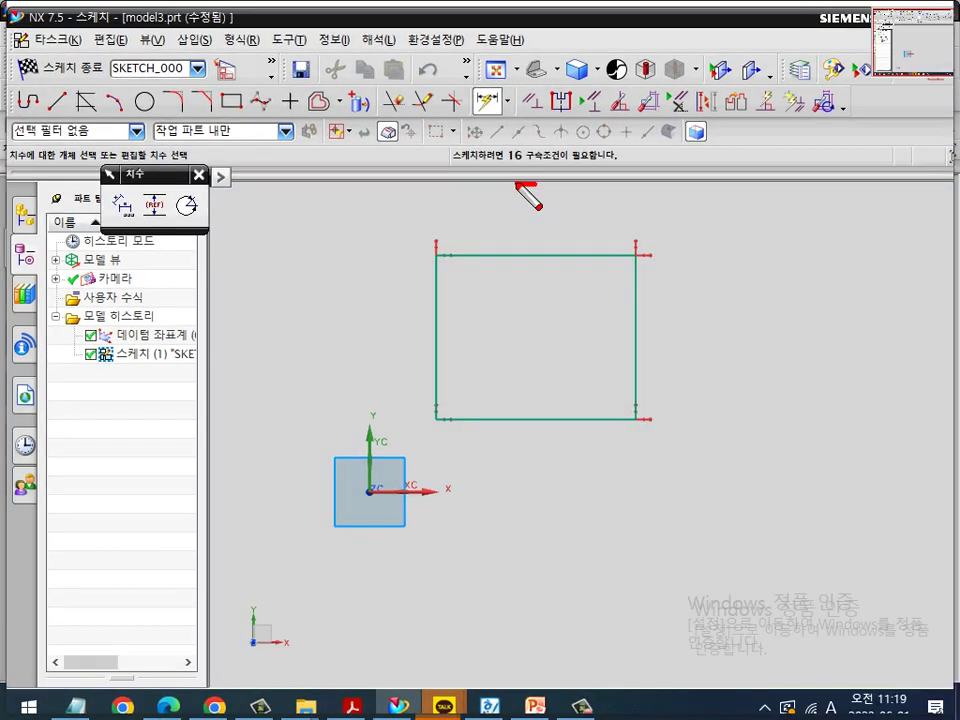
{"action": "mouse_move", "coordinate": [516, 183]}
{"action": "left_mouse_down"}
{"action": "mouse_move", "coordinate": [535, 150]}
{"action": "mouse_move", "coordinate": [540, 186]}
{"action": "left_mouse_up"}
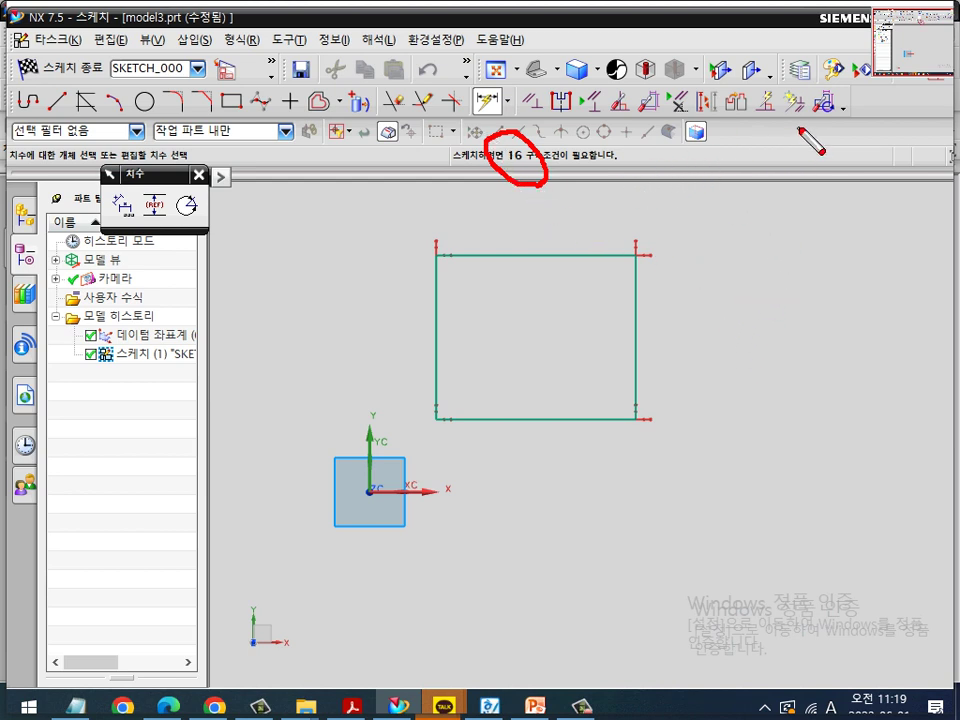
{"action": "mouse_move", "coordinate": [812, 141]}
{"action": "left_mouse_down"}
{"action": "mouse_move", "coordinate": [795, 120]}
{"action": "mouse_move", "coordinate": [815, 100]}
{"action": "mouse_move", "coordinate": [808, 140]}
{"action": "mouse_move", "coordinate": [797, 80]}
{"action": "left_mouse_up"}
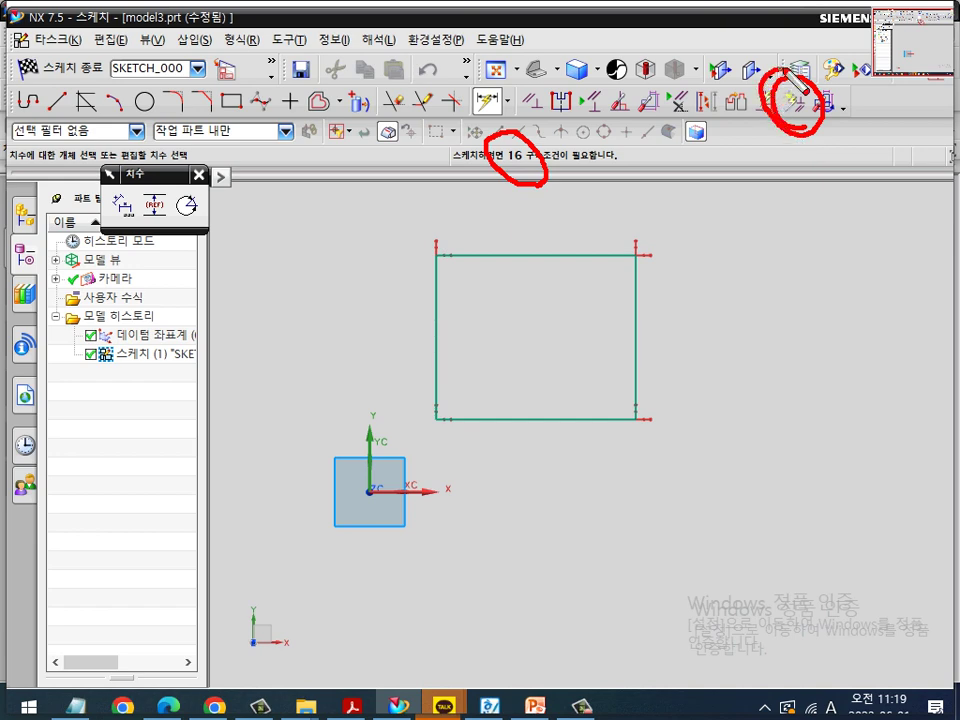
{"action": "key", "text": "Escape"}
{"action": "key", "text": "Escape"}
Step: Move all four rectangle sides outward individually so the lines separate from each other
{"action": "left_click_drag", "start_coordinate": [557, 414], "coordinate": [553, 457]}
{"action": "left_click_drag", "start_coordinate": [623, 343], "coordinate": [677, 325]}
{"action": "left_click_drag", "start_coordinate": [535, 255], "coordinate": [555, 216]}
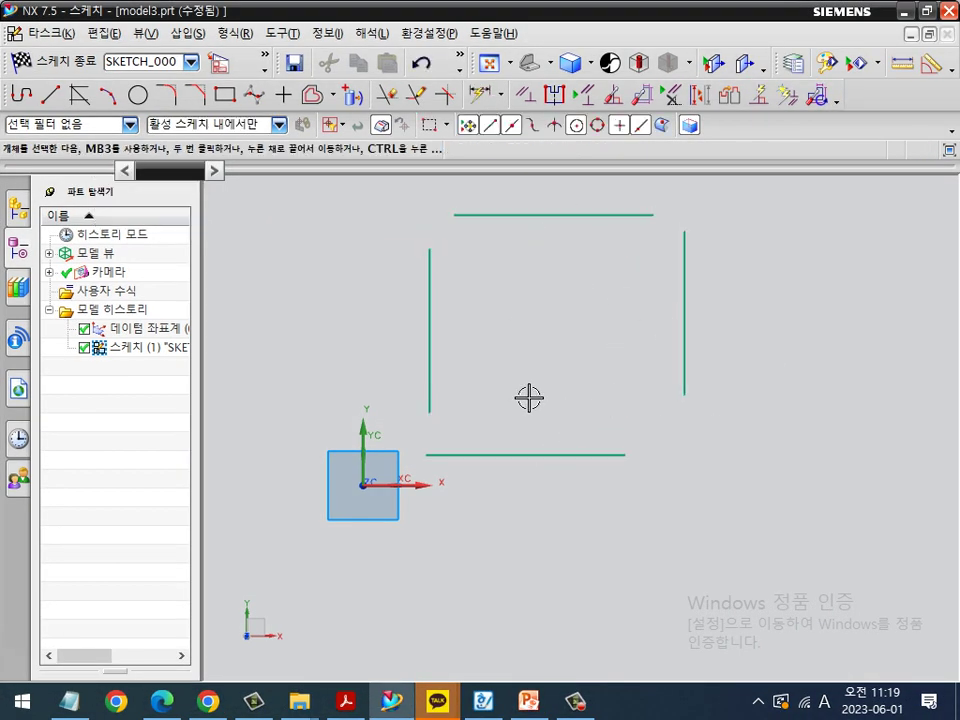
{"action": "left_click_drag", "start_coordinate": [427, 318], "coordinate": [400, 320]}
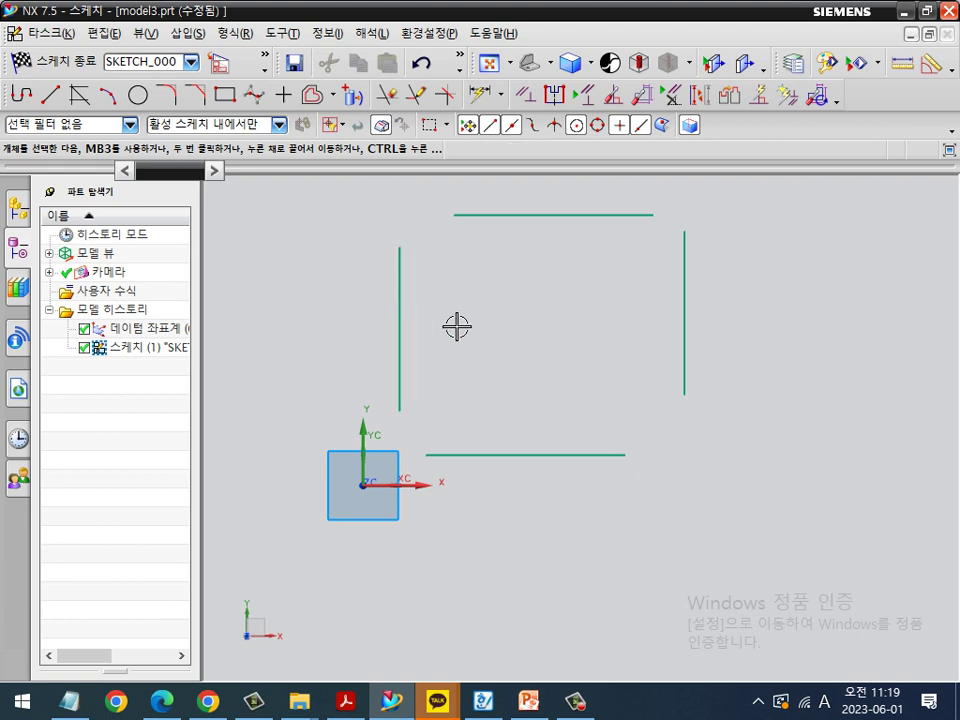
Step: Move one endpoint of each of the four separated lines to tilt it
{"action": "left_click_drag", "start_coordinate": [648, 219], "coordinate": [636, 299]}
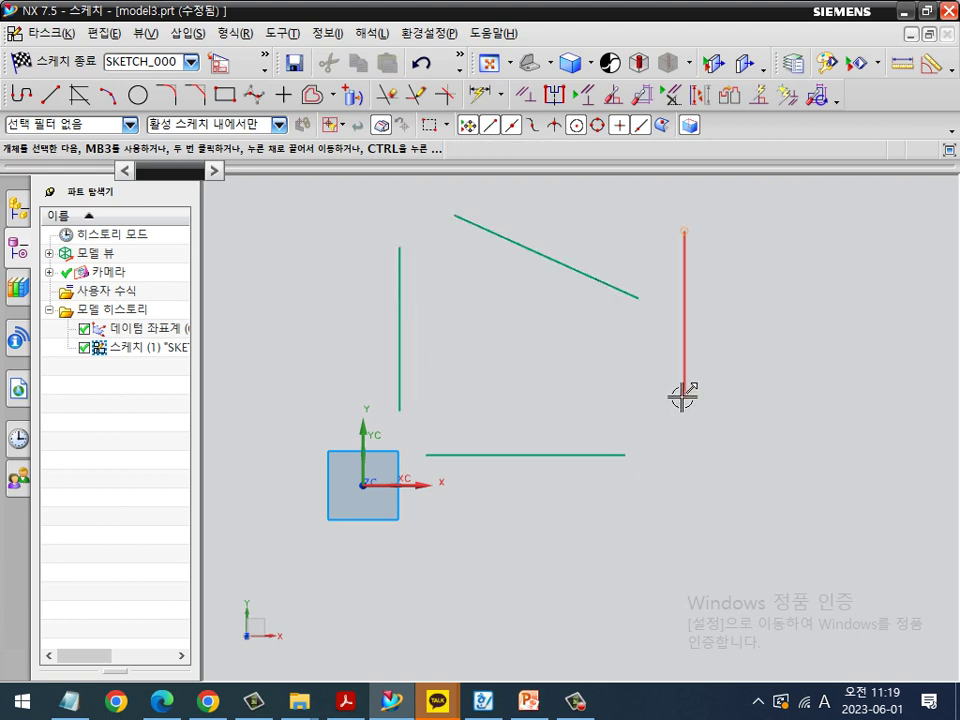
{"action": "left_click_drag", "start_coordinate": [683, 397], "coordinate": [761, 418]}
{"action": "left_click_drag", "start_coordinate": [625, 456], "coordinate": [611, 373]}
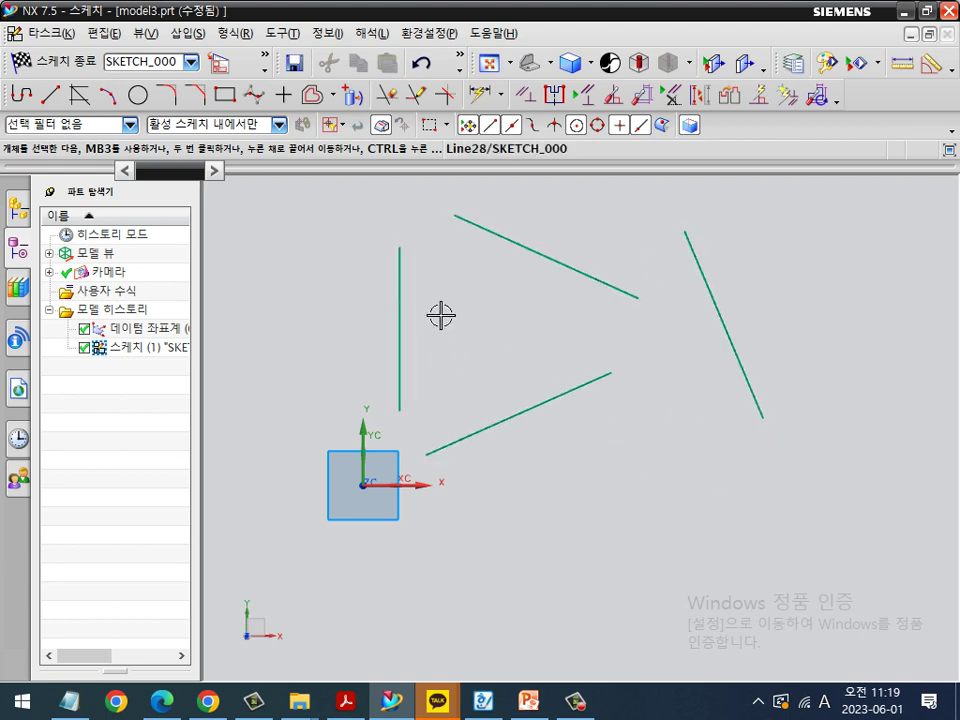
{"action": "left_click_drag", "start_coordinate": [400, 249], "coordinate": [441, 277]}
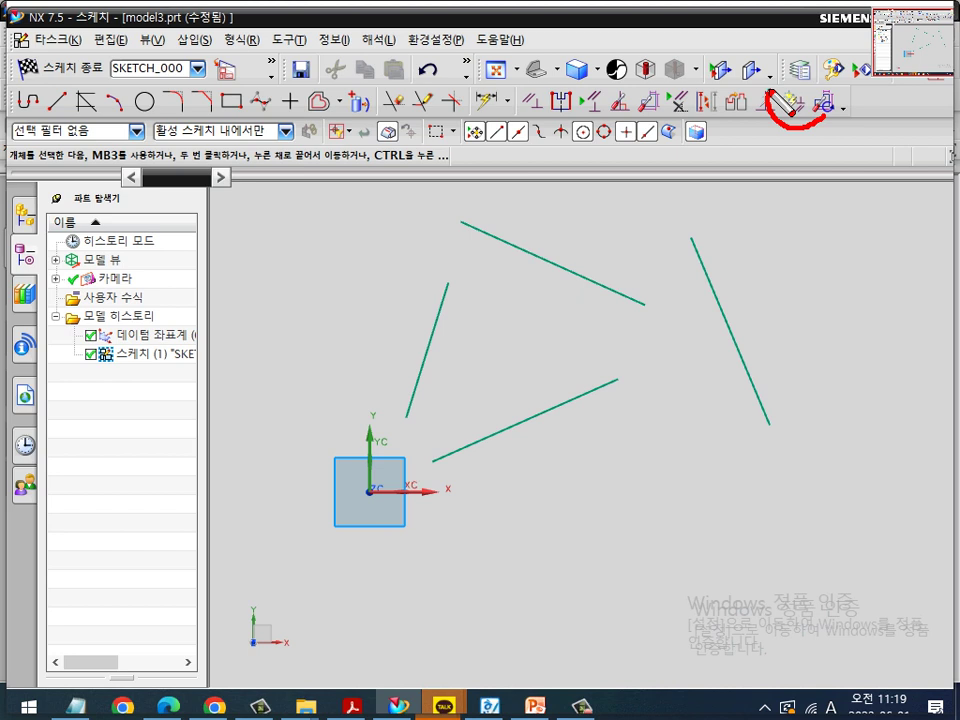
Step: Circle the Create Inferred Constraints command, write 16 above the tilted lines, and clear the markup
{"action": "mouse_move", "coordinate": [769, 88]}
{"action": "left_mouse_down"}
{"action": "mouse_move", "coordinate": [808, 88]}
{"action": "mouse_move", "coordinate": [821, 111]}
{"action": "left_mouse_up"}
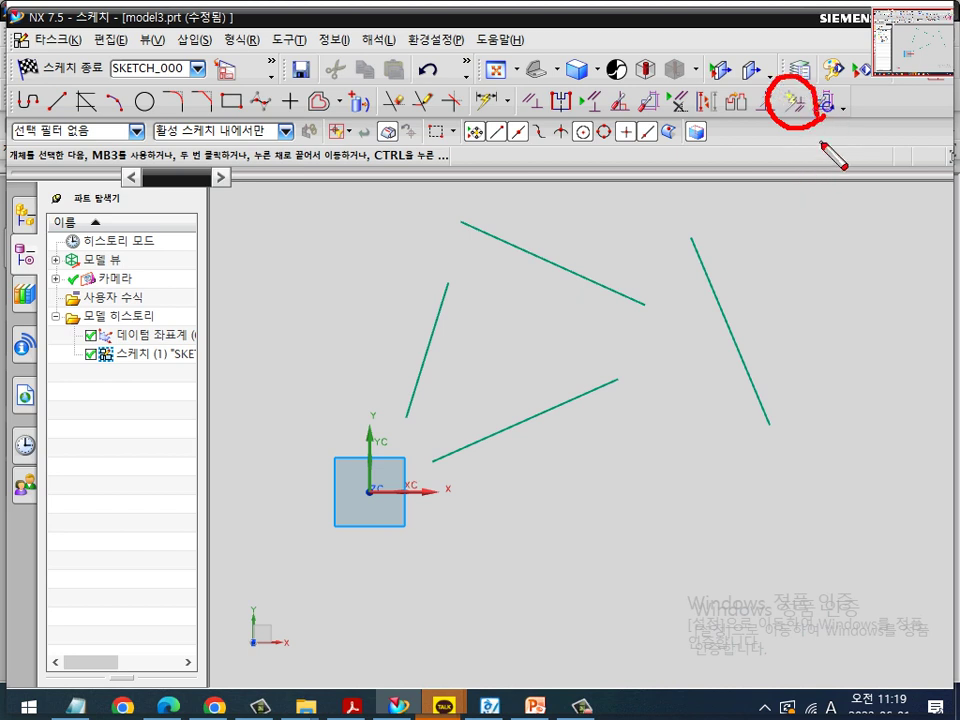
{"action": "left_click_drag", "start_coordinate": [600, 173], "coordinate": [587, 240]}
{"action": "mouse_move", "coordinate": [631, 178]}
{"action": "left_mouse_down"}
{"action": "mouse_move", "coordinate": [615, 234]}
{"action": "mouse_move", "coordinate": [617, 222]}
{"action": "left_mouse_up"}
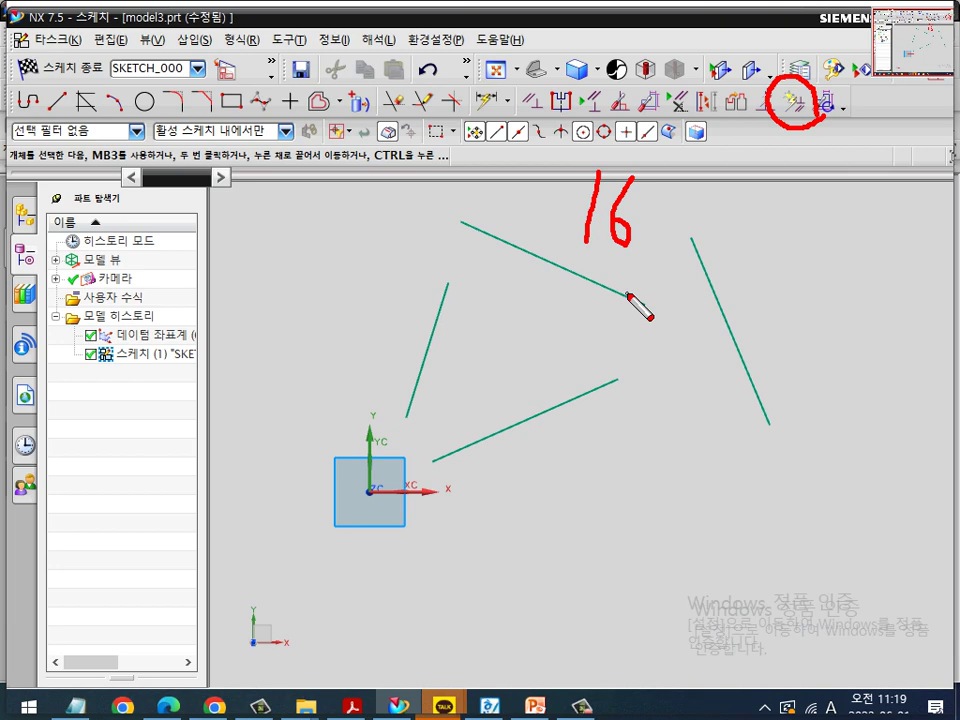
{"action": "key", "text": "Escape"}
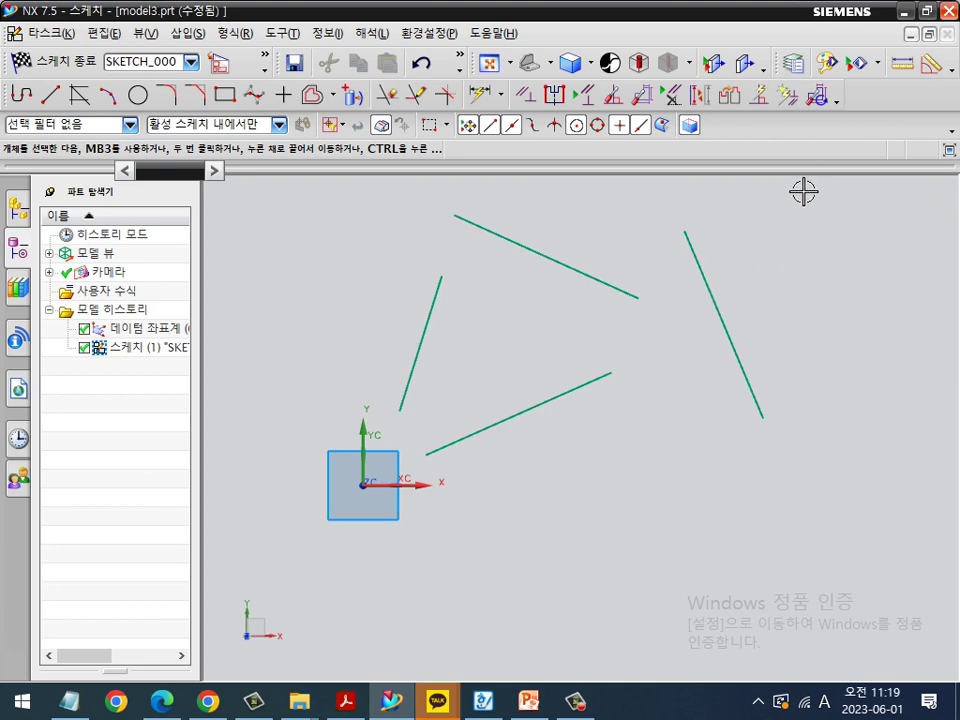
Step: Turn on Create Inferred Constraints, circle the command, clear the markup, and delete all four tilted lines
{"action": "key", "text": "ctrl+2"}
{"action": "mouse_move", "coordinate": [813, 131]}
{"action": "left_mouse_down"}
{"action": "mouse_move", "coordinate": [770, 110]}
{"action": "mouse_move", "coordinate": [818, 108]}
{"action": "mouse_move", "coordinate": [800, 148]}
{"action": "mouse_move", "coordinate": [820, 118]}
{"action": "mouse_move", "coordinate": [778, 100]}
{"action": "mouse_move", "coordinate": [815, 98]}
{"action": "mouse_move", "coordinate": [800, 140]}
{"action": "mouse_move", "coordinate": [790, 108]}
{"action": "left_mouse_up"}
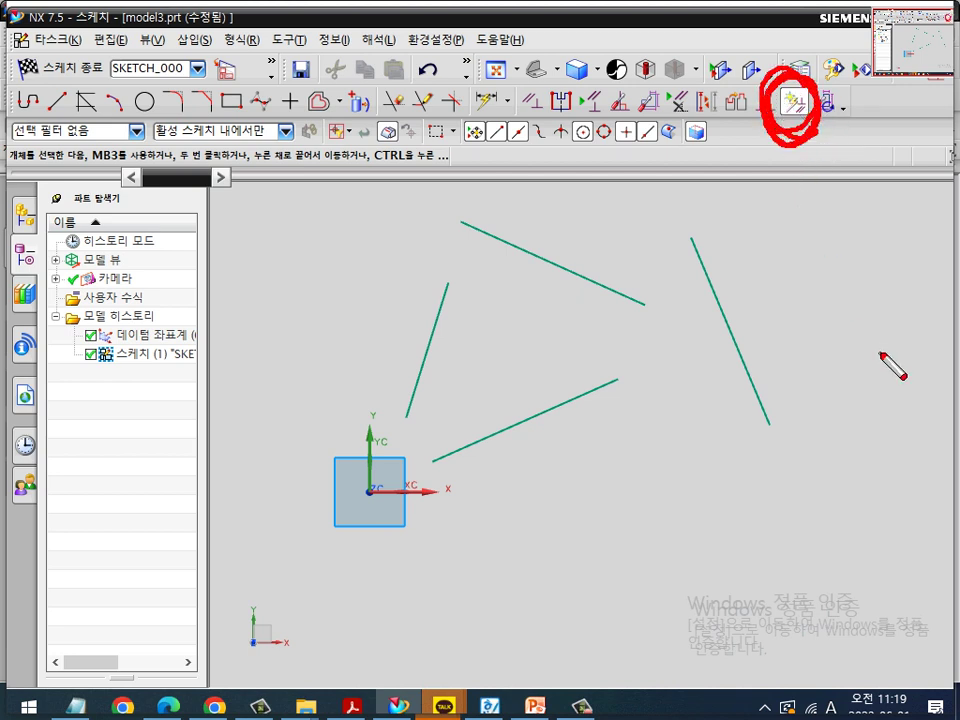
{"action": "key", "text": "Escape"}
{"action": "mouse_move", "coordinate": [370, 211]}
{"action": "left_mouse_down"}
{"action": "mouse_move", "coordinate": [562, 322]}
{"action": "mouse_move", "coordinate": [816, 508]}
{"action": "left_mouse_up"}
{"action": "key", "text": "Delete"}
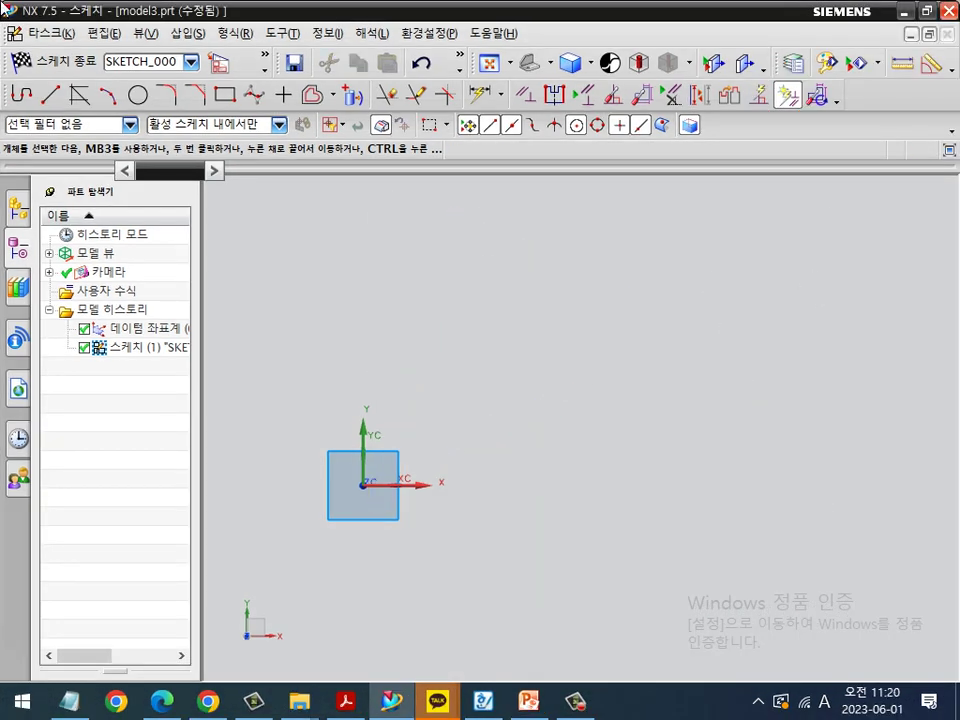
Step: Draw a closed rectangular profile about 57 by 58 mm from the sketch origin using horizontal and vertical lines
{"action": "left_click", "coordinate": [21, 95]}
{"action": "left_click", "coordinate": [363, 485]}
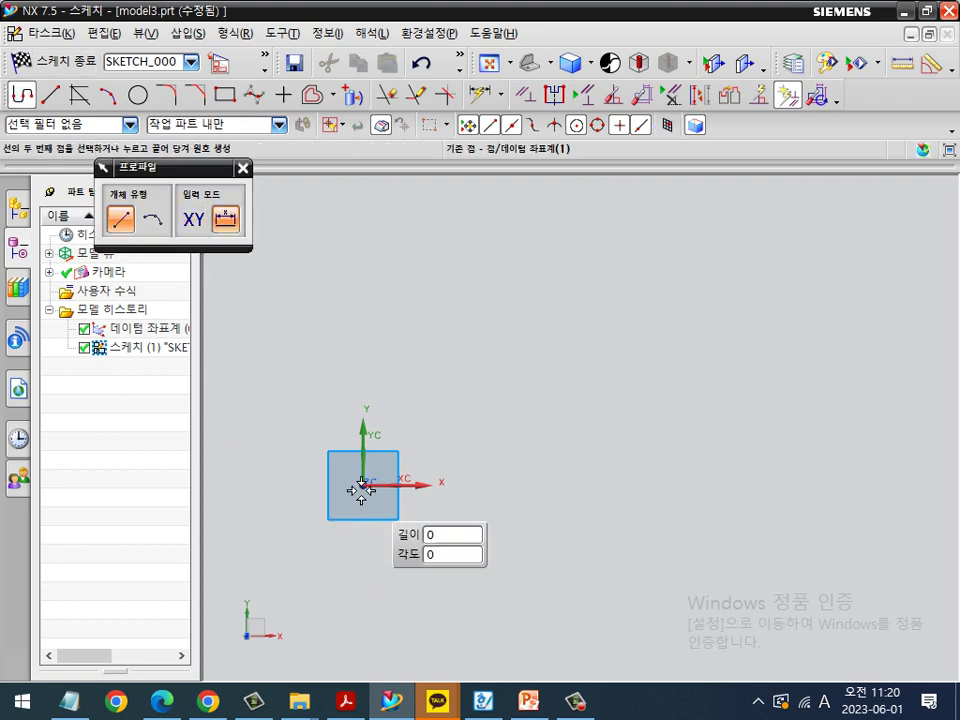
{"action": "left_click", "coordinate": [586, 489]}
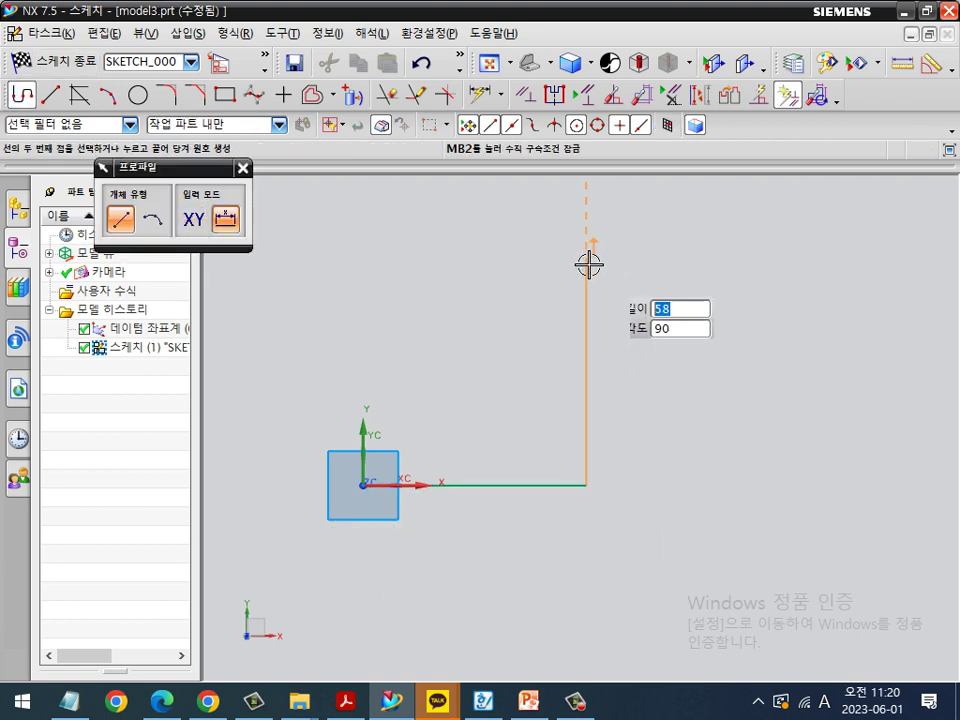
{"action": "left_click", "coordinate": [630, 264]}
{"action": "left_click", "coordinate": [364, 265]}
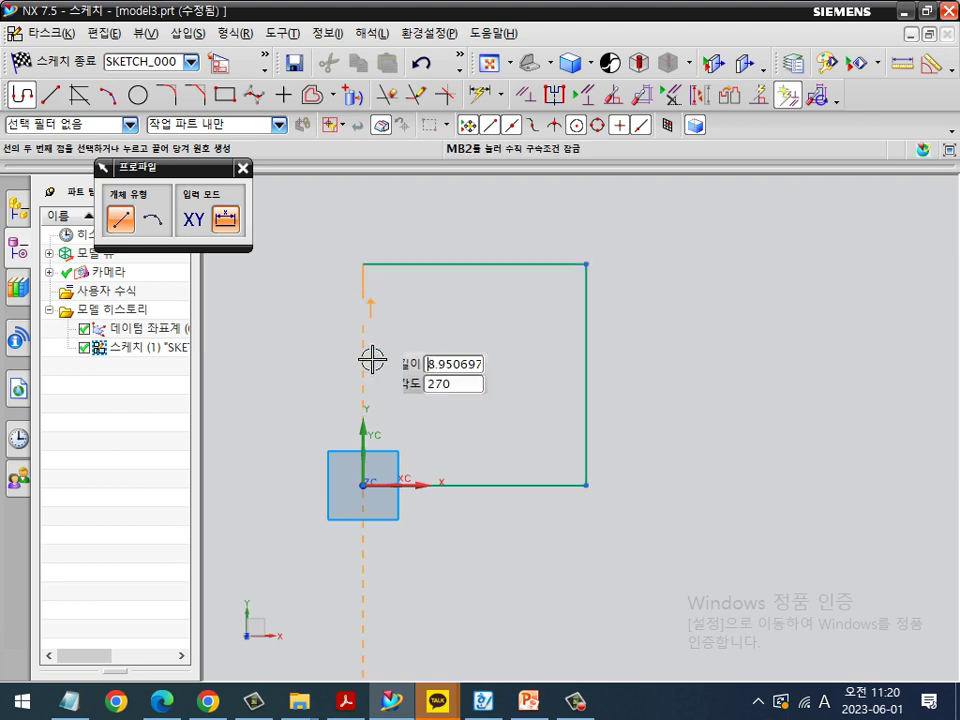
{"action": "left_click", "coordinate": [362, 486]}
{"action": "key", "text": "Escape"}
{"action": "key", "text": "Escape"}
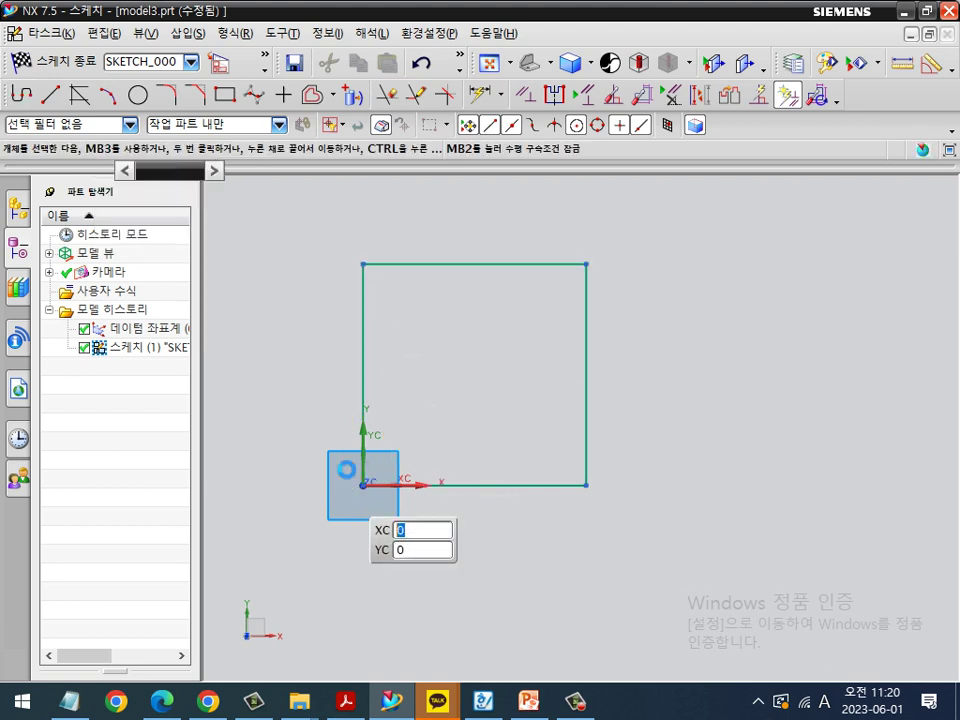
Step: Start Inferred Dimensions, underline the constraint status message, and dimension the rectangle's height and width
{"action": "left_click", "coordinate": [480, 94]}
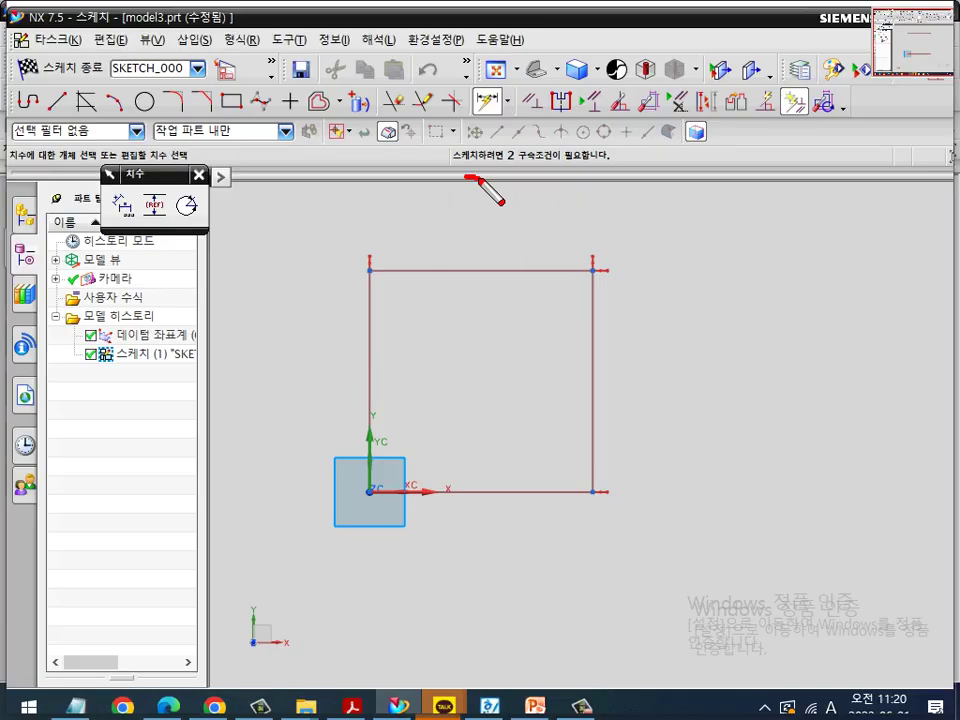
{"action": "left_click_drag", "start_coordinate": [477, 179], "coordinate": [598, 180]}
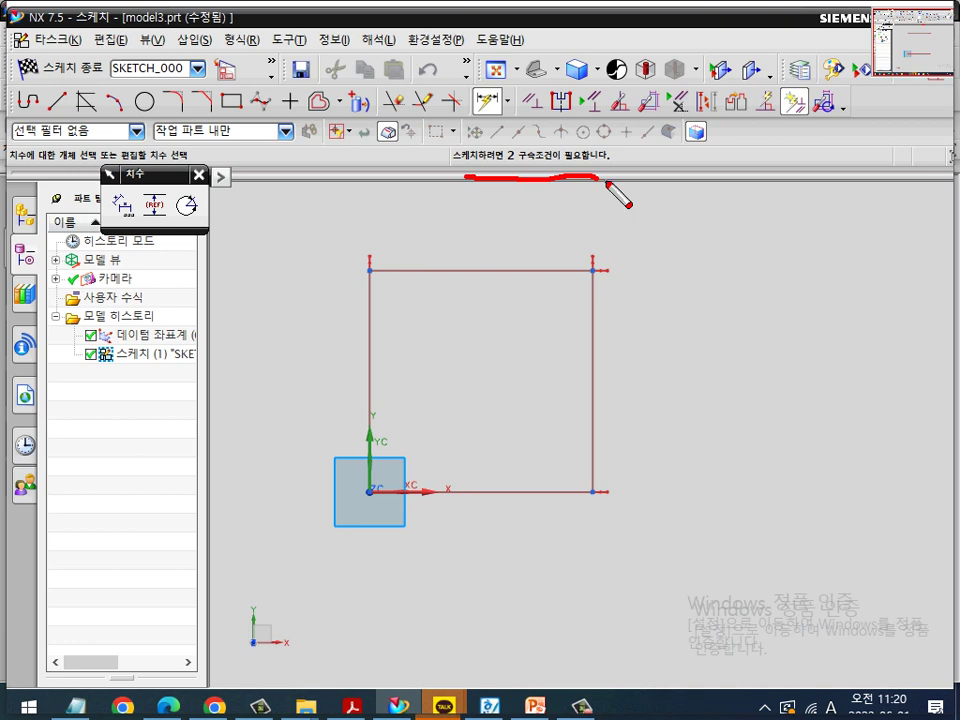
{"action": "left_click", "coordinate": [585, 356]}
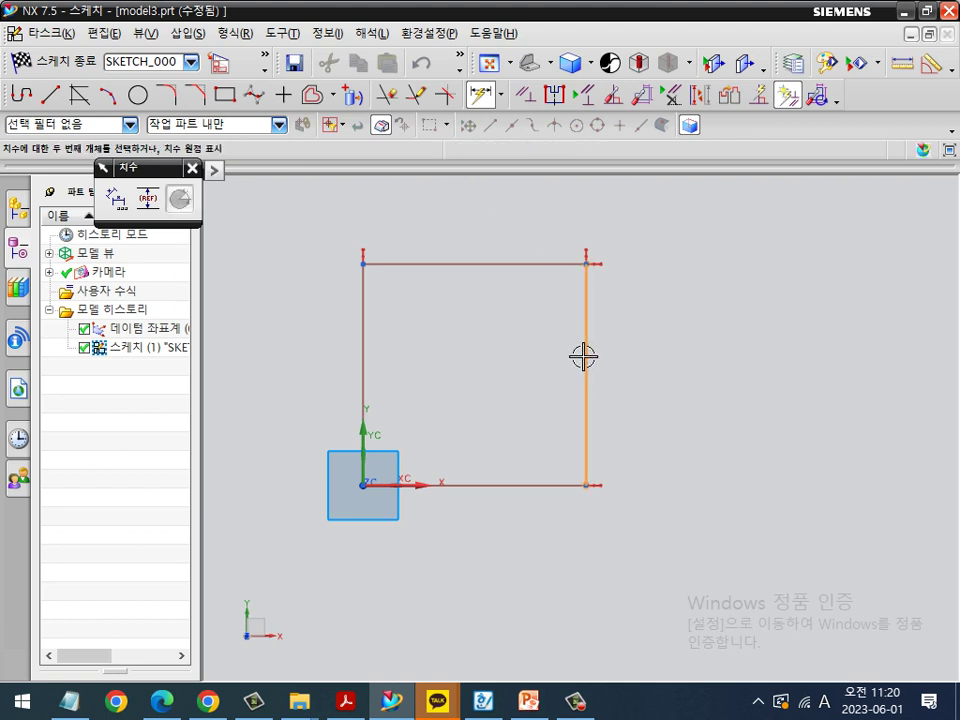
{"action": "left_click", "coordinate": [645, 371]}
{"action": "left_click", "coordinate": [497, 230]}
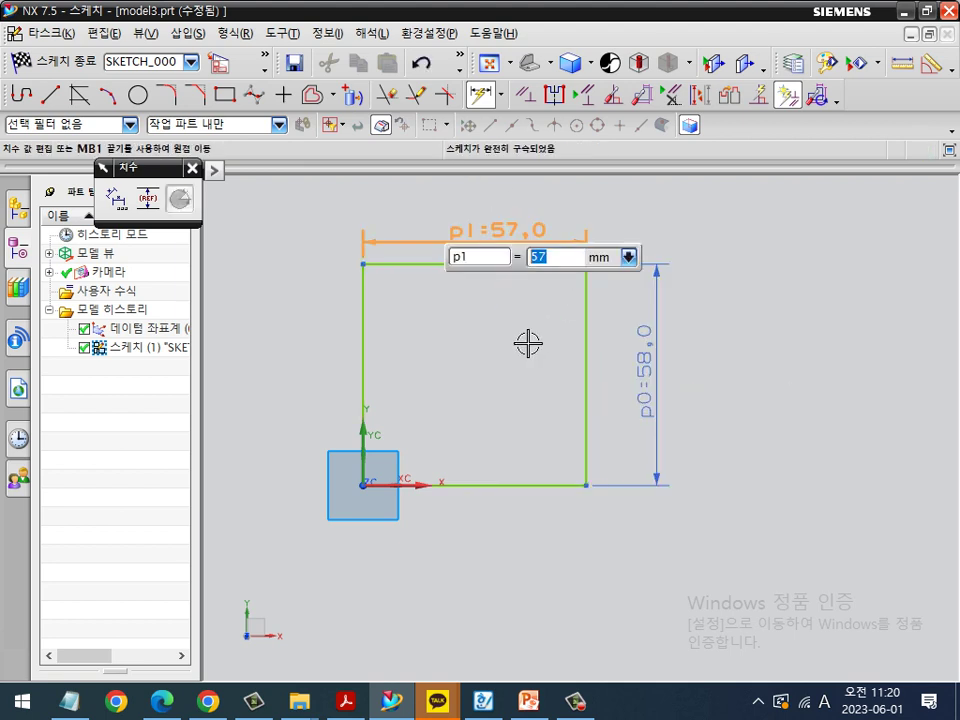
{"action": "key", "text": "Escape"}
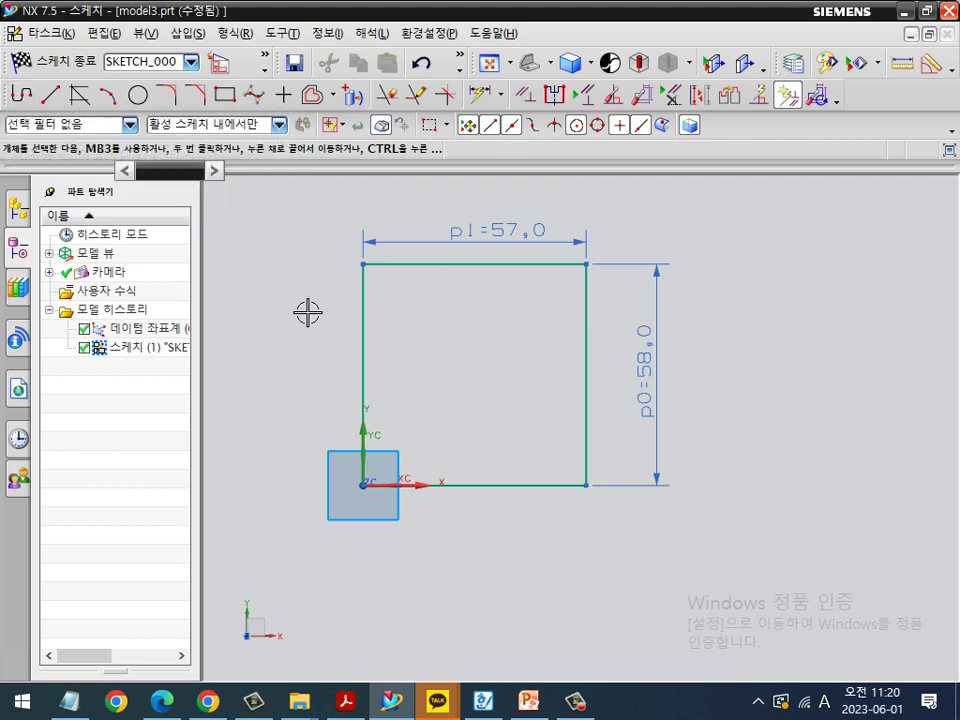
Step: Delete the dimensioned rectangle together with its two dimensions
{"action": "mouse_move", "coordinate": [275, 215]}
{"action": "left_mouse_down"}
{"action": "mouse_move", "coordinate": [480, 336]}
{"action": "mouse_move", "coordinate": [774, 561]}
{"action": "mouse_move", "coordinate": [767, 553]}
{"action": "left_mouse_up"}
{"action": "key", "text": "Delete"}
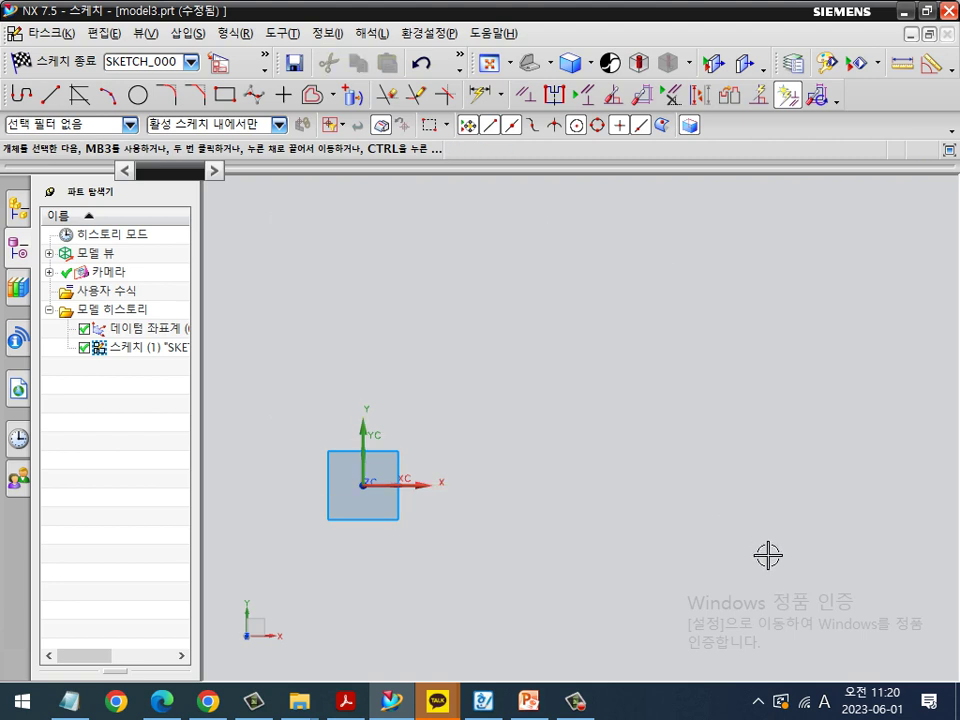
Step: Draw four separate lines above the origin: a horizontal one about 59 mm long, a longer horizontal one, a vertical one and a slanted one
{"action": "left_click", "coordinate": [50, 98]}
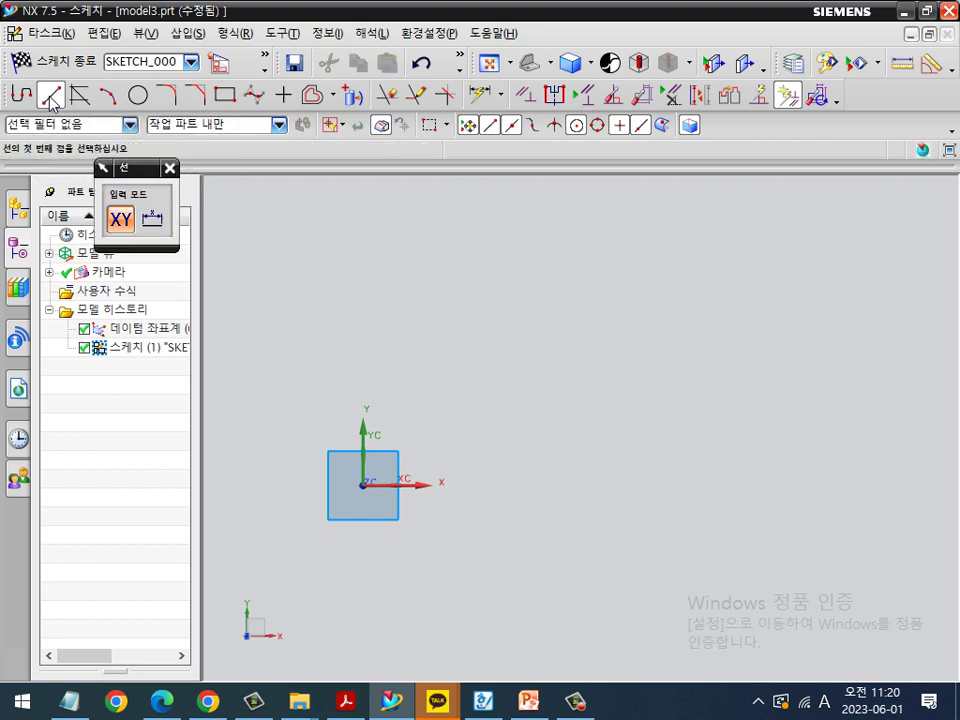
{"action": "left_click", "coordinate": [401, 328]}
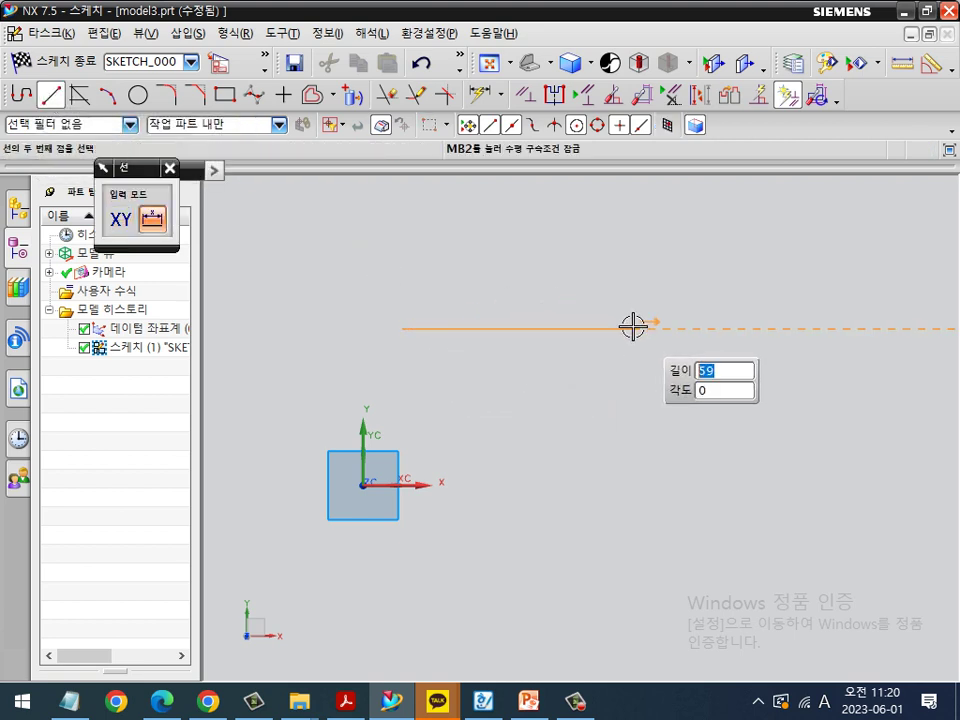
{"action": "left_click", "coordinate": [632, 327]}
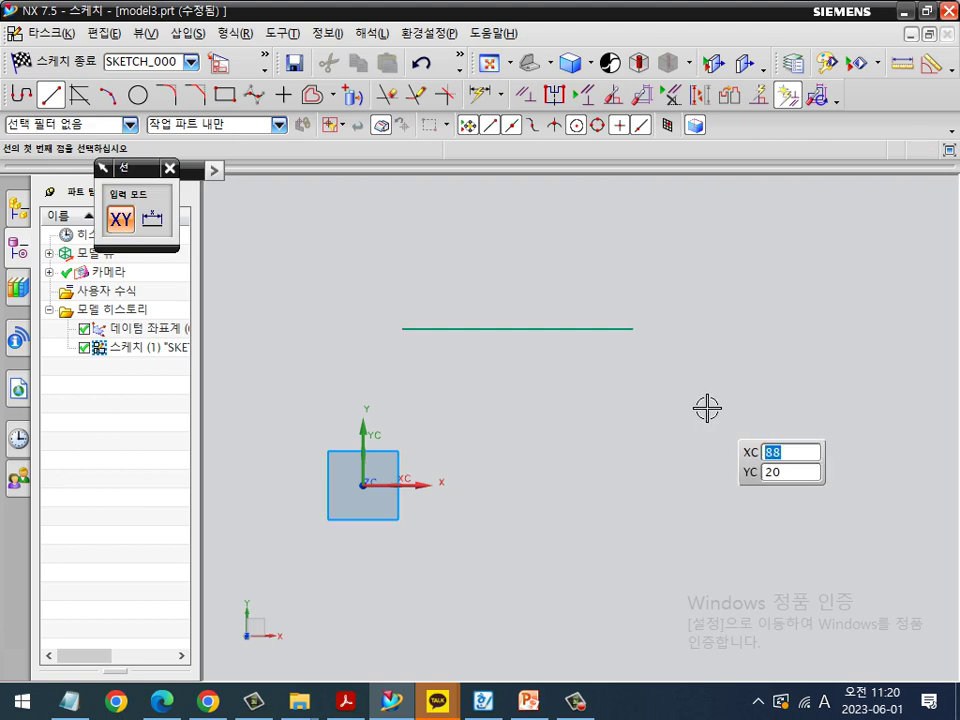
{"action": "left_click", "coordinate": [484, 417]}
{"action": "left_click", "coordinate": [785, 417]}
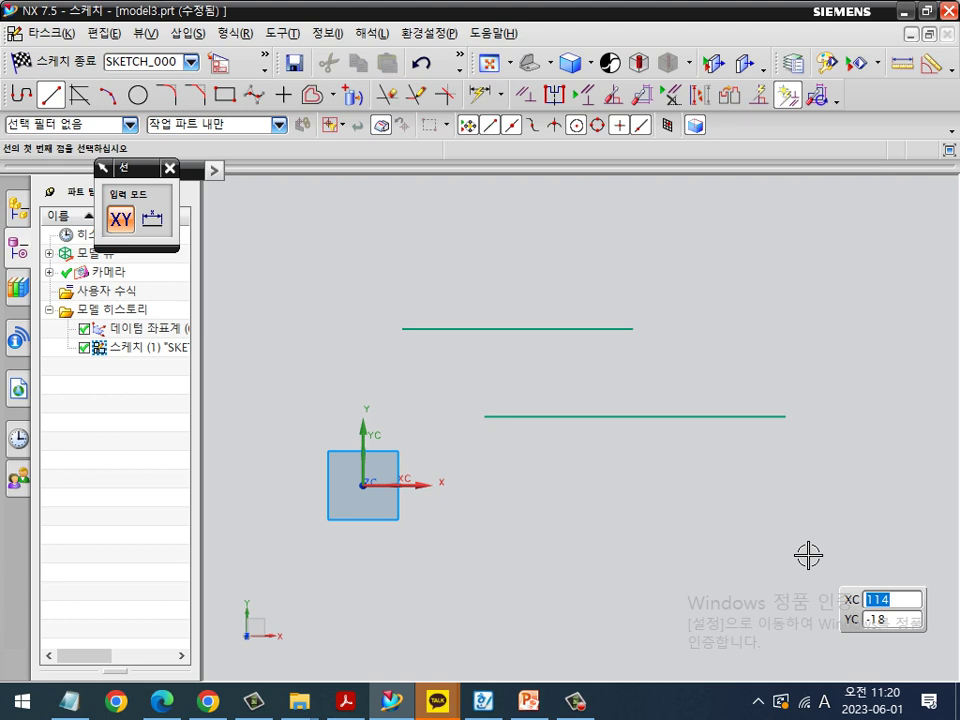
{"action": "left_click", "coordinate": [313, 218]}
{"action": "left_click", "coordinate": [312, 343]}
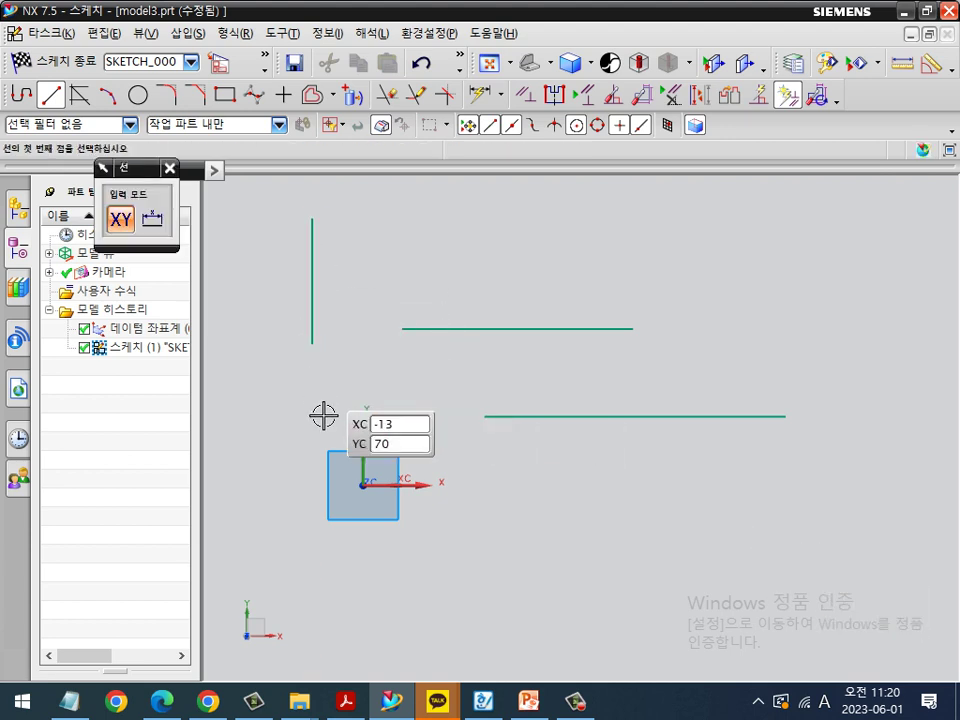
{"action": "left_click", "coordinate": [382, 267]}
{"action": "left_click", "coordinate": [547, 196]}
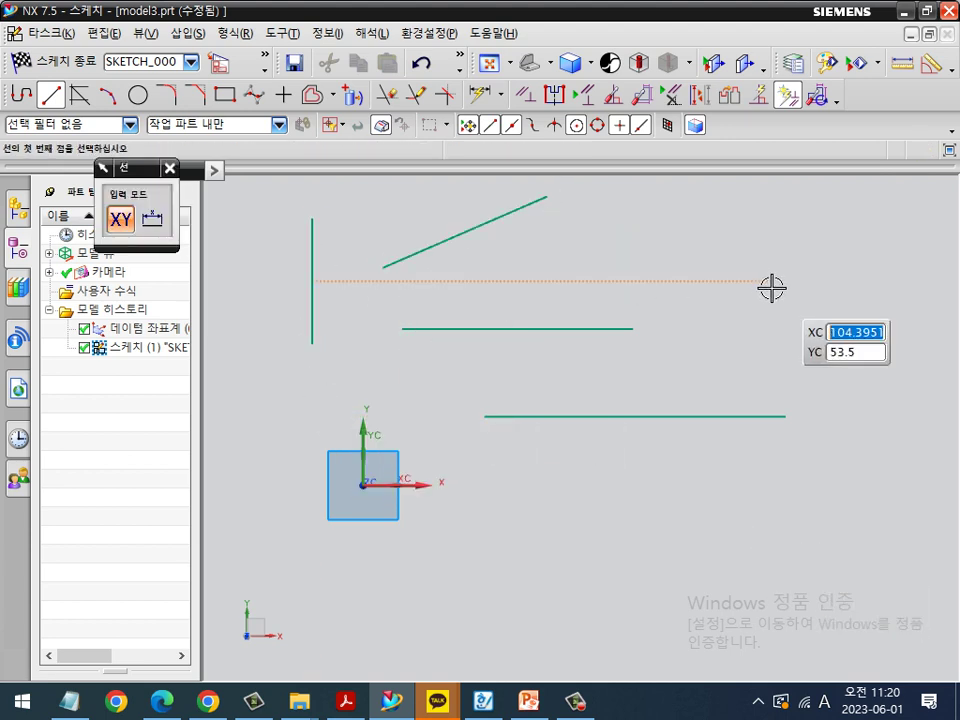
{"action": "left_click", "coordinate": [50, 97]}
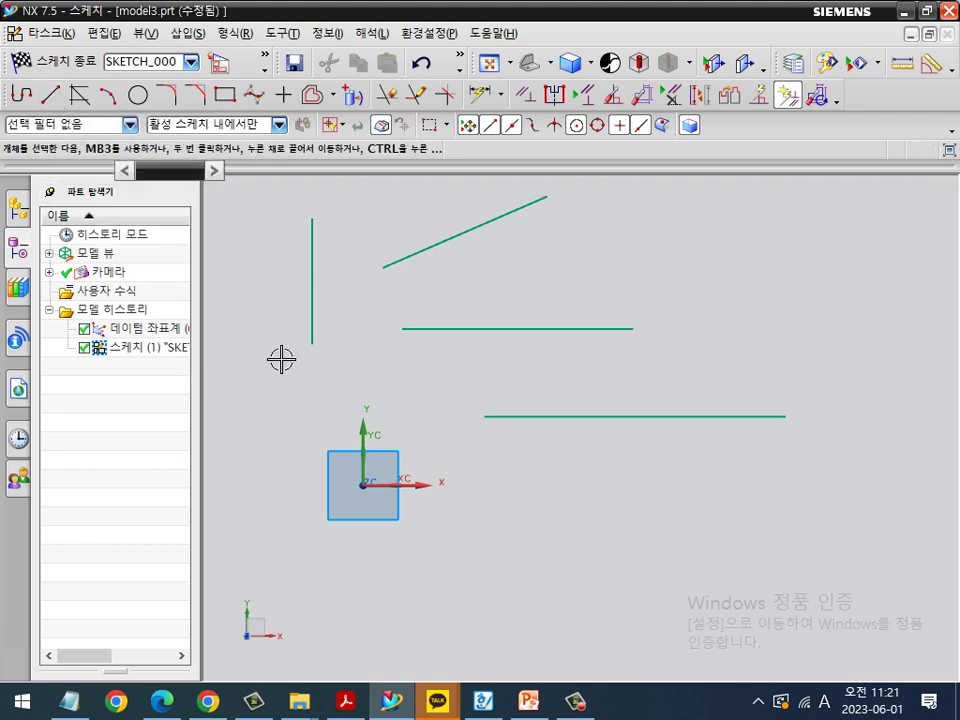
Step: Delete the four lines and draw a two-corner rectangle above and to the right of the origin
{"action": "key", "text": "ctrl+a"}
{"action": "key", "text": "Delete"}
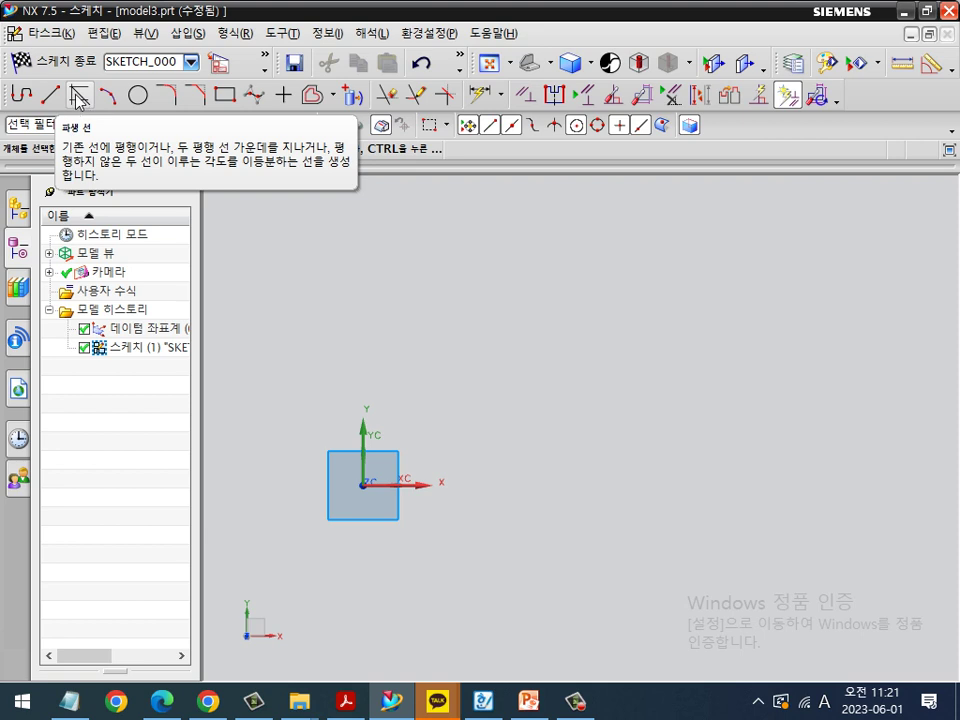
{"action": "left_click", "coordinate": [224, 94]}
{"action": "left_click", "coordinate": [437, 233]}
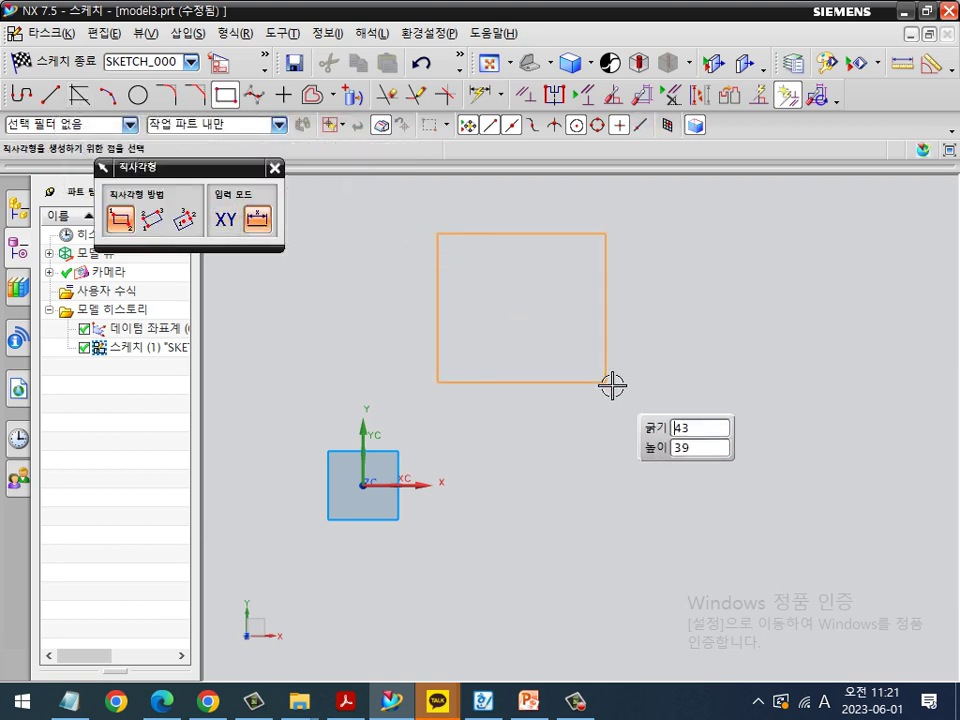
{"action": "left_click", "coordinate": [644, 424]}
{"action": "key", "text": "Escape"}
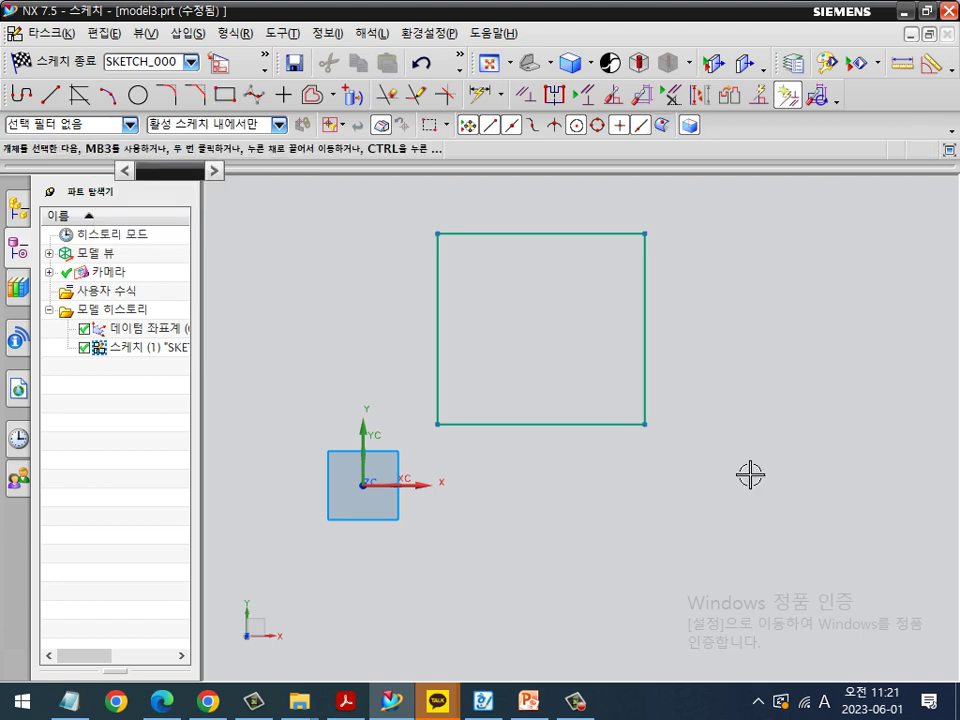
Step: Create derived lines bisecting the rectangle's upper-left corner, then the angles between that bisector and the top and left sides
{"action": "left_click", "coordinate": [81, 100]}
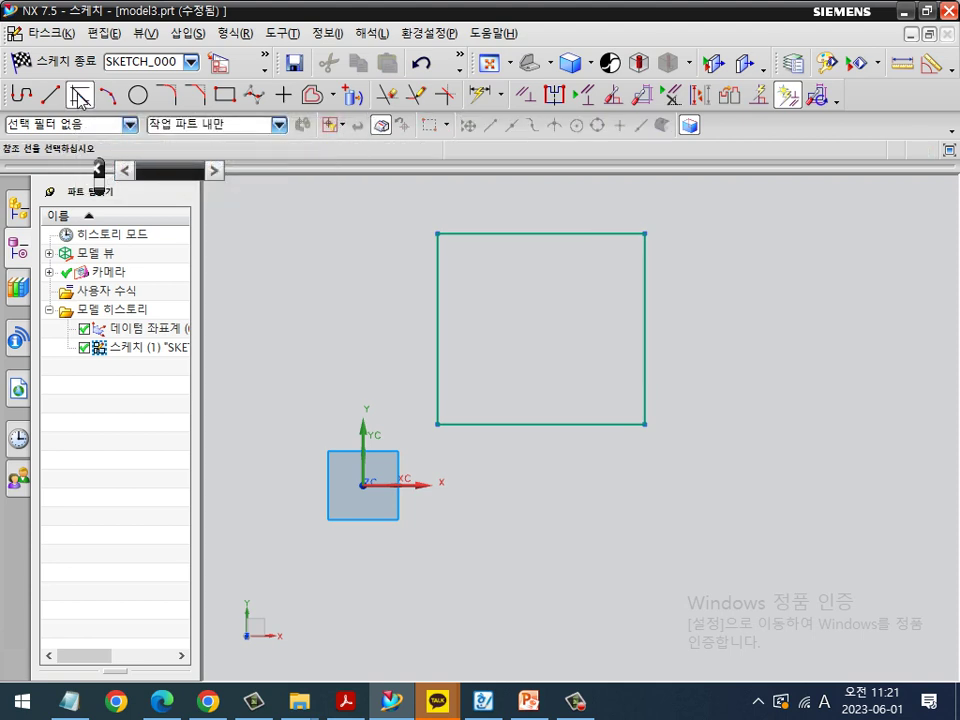
{"action": "left_click", "coordinate": [437, 294]}
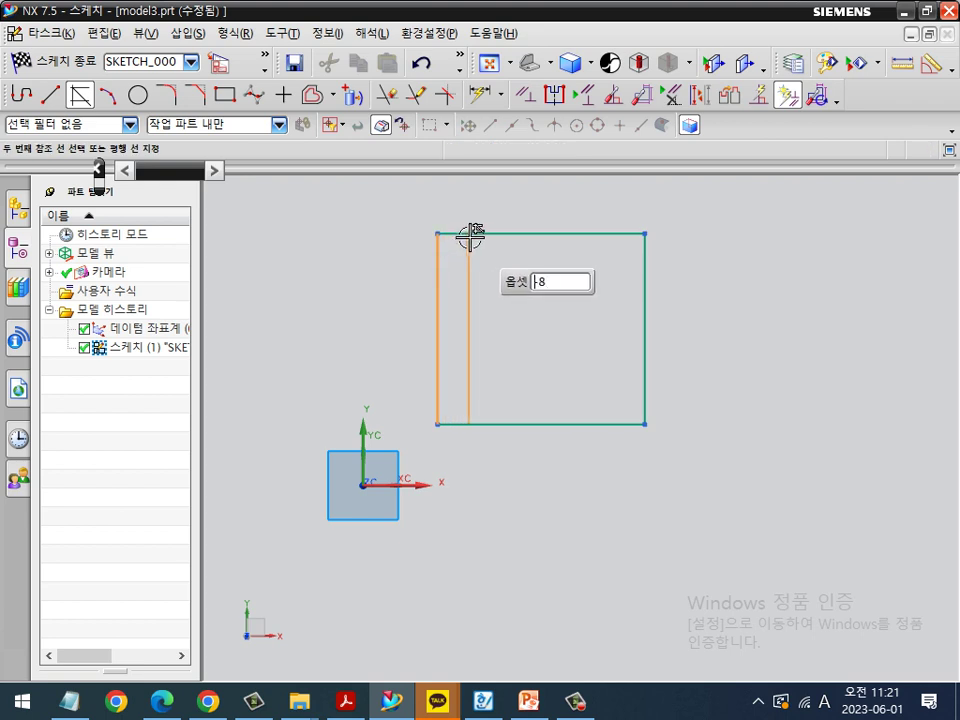
{"action": "left_click", "coordinate": [472, 233]}
{"action": "left_click", "coordinate": [718, 452]}
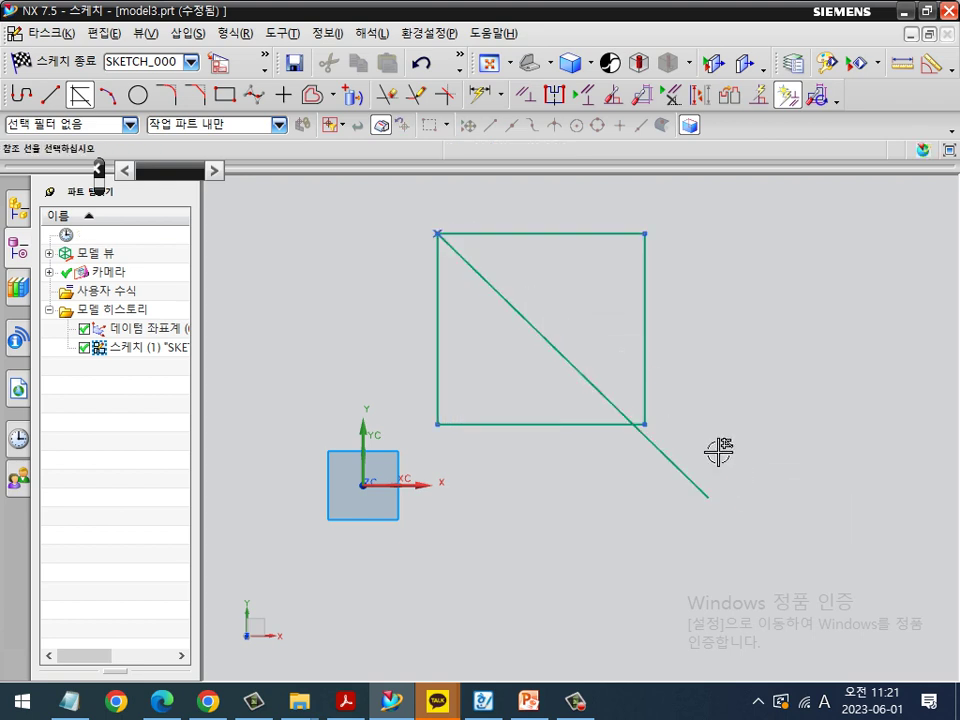
{"action": "left_click", "coordinate": [596, 236]}
{"action": "left_click", "coordinate": [531, 323]}
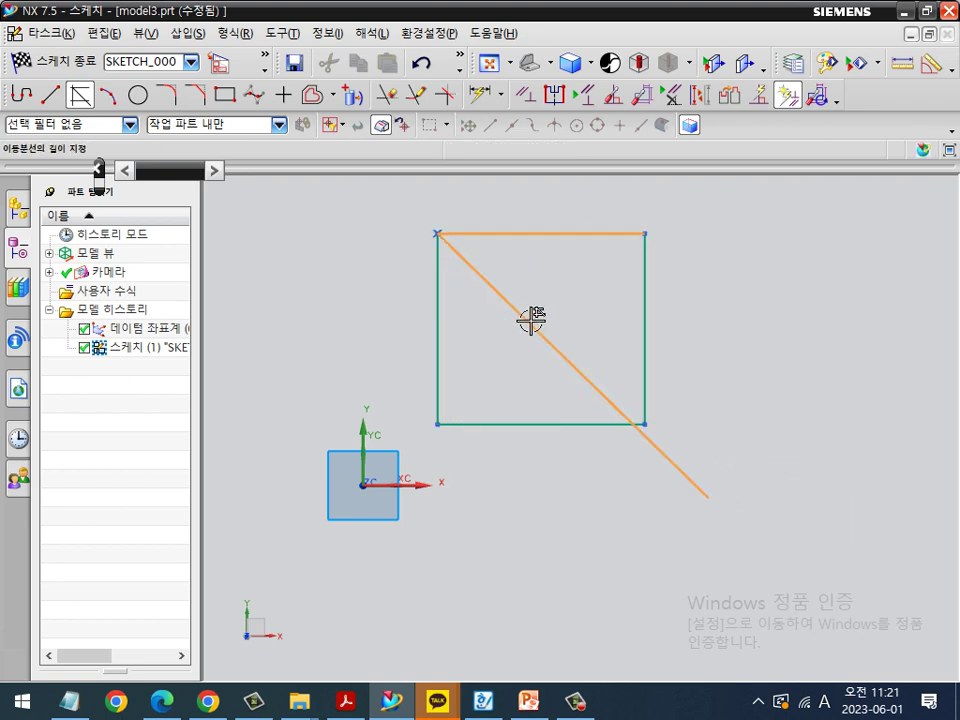
{"action": "left_click", "coordinate": [808, 436]}
{"action": "left_click", "coordinate": [437, 328]}
{"action": "left_click", "coordinate": [530, 324]}
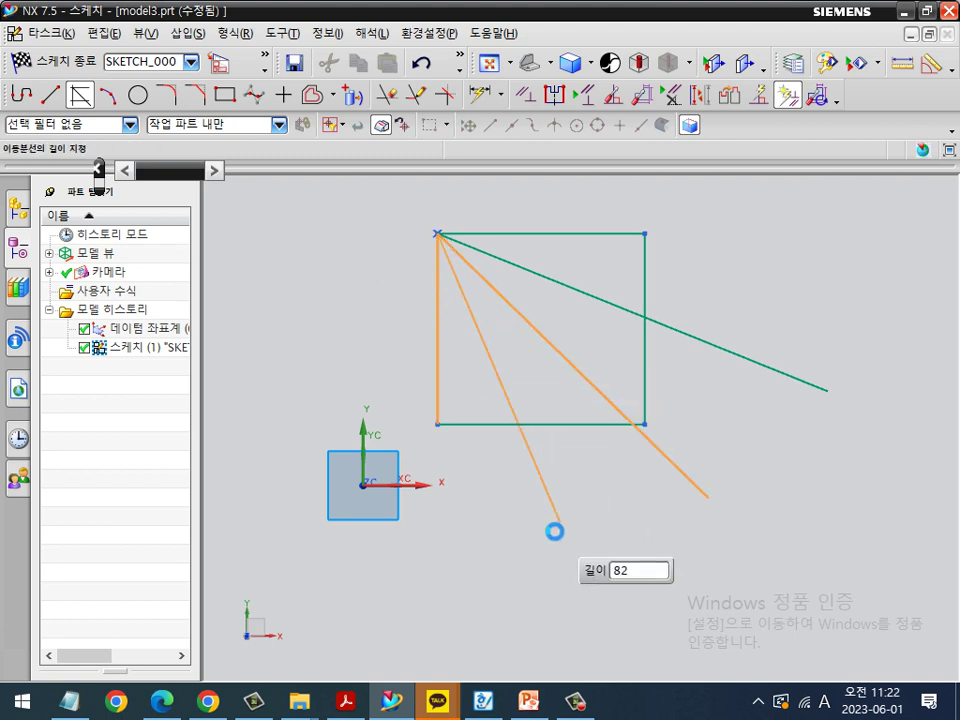
{"action": "left_click", "coordinate": [570, 540]}
Step: Add three more derived lines from the same corner: one bisecting the lower pair of lines and two subdividing the upper pair's angle
{"action": "left_click", "coordinate": [548, 470]}
{"action": "left_click", "coordinate": [568, 362]}
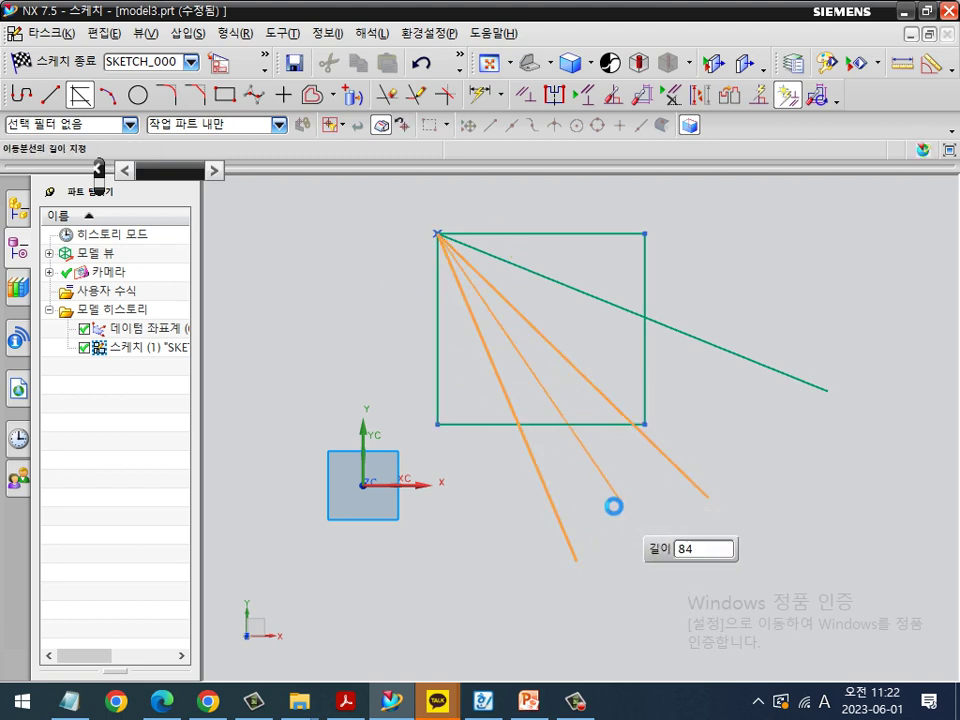
{"action": "left_click", "coordinate": [619, 508]}
{"action": "left_click", "coordinate": [591, 382]}
{"action": "left_click", "coordinate": [597, 299]}
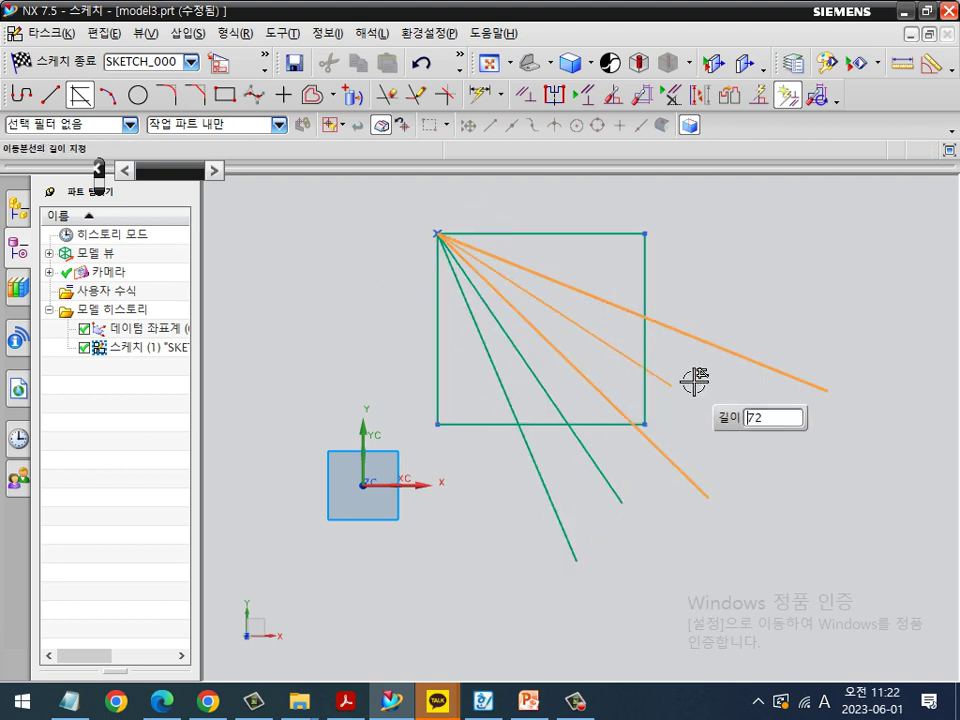
{"action": "left_click", "coordinate": [756, 436]}
{"action": "left_click", "coordinate": [740, 352]}
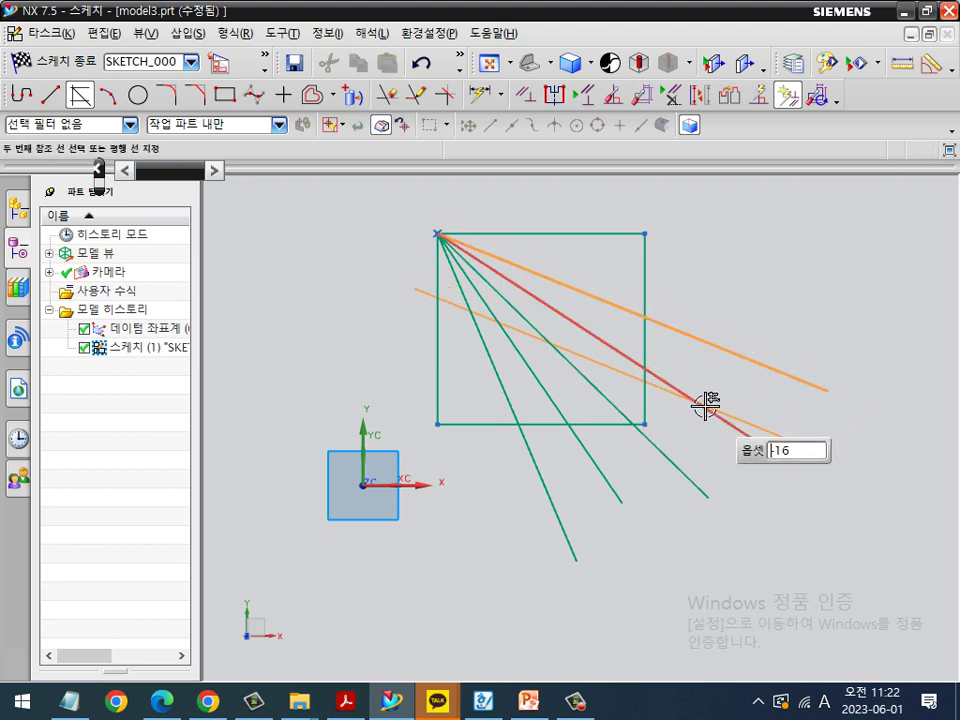
{"action": "left_click", "coordinate": [705, 405]}
{"action": "left_click", "coordinate": [802, 432]}
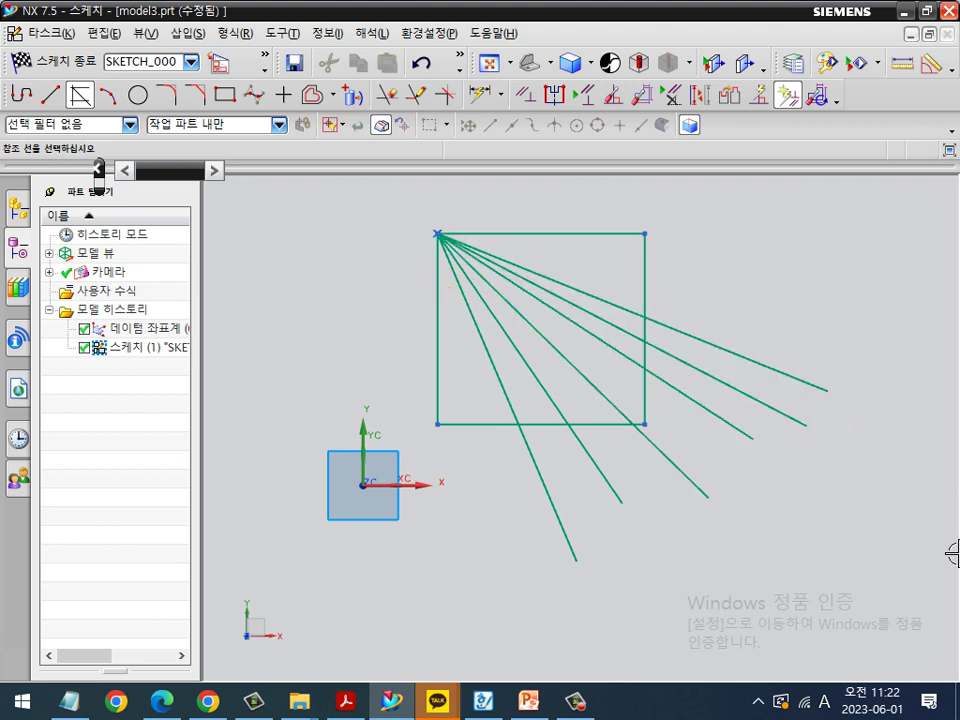
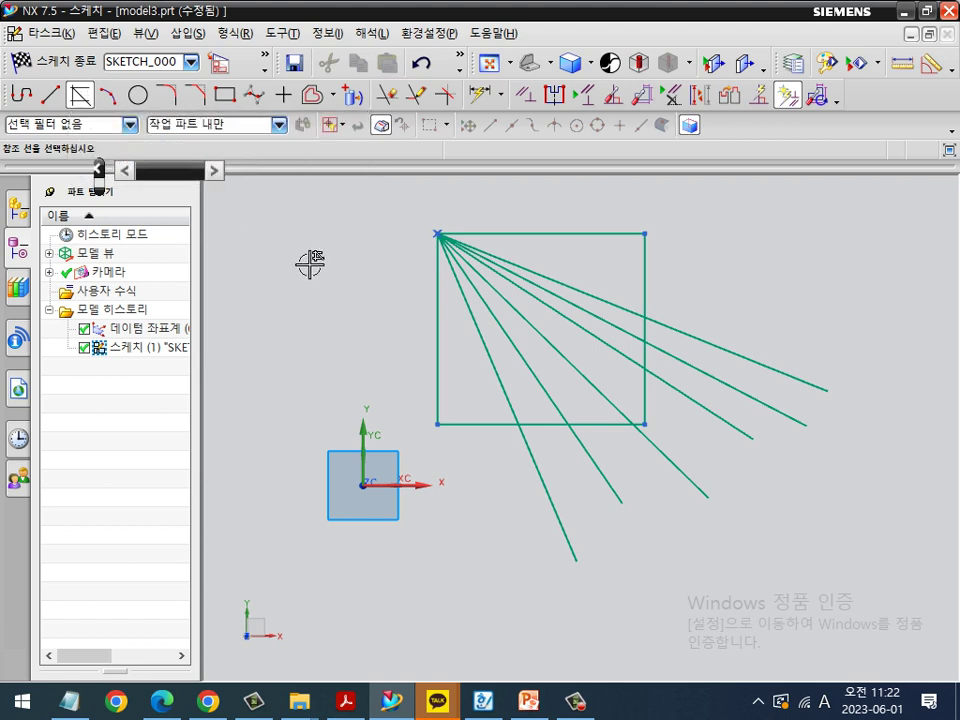
Step: Delete the rectangle and all its derived bisector lines from the sketch
{"action": "key", "text": "Escape"}
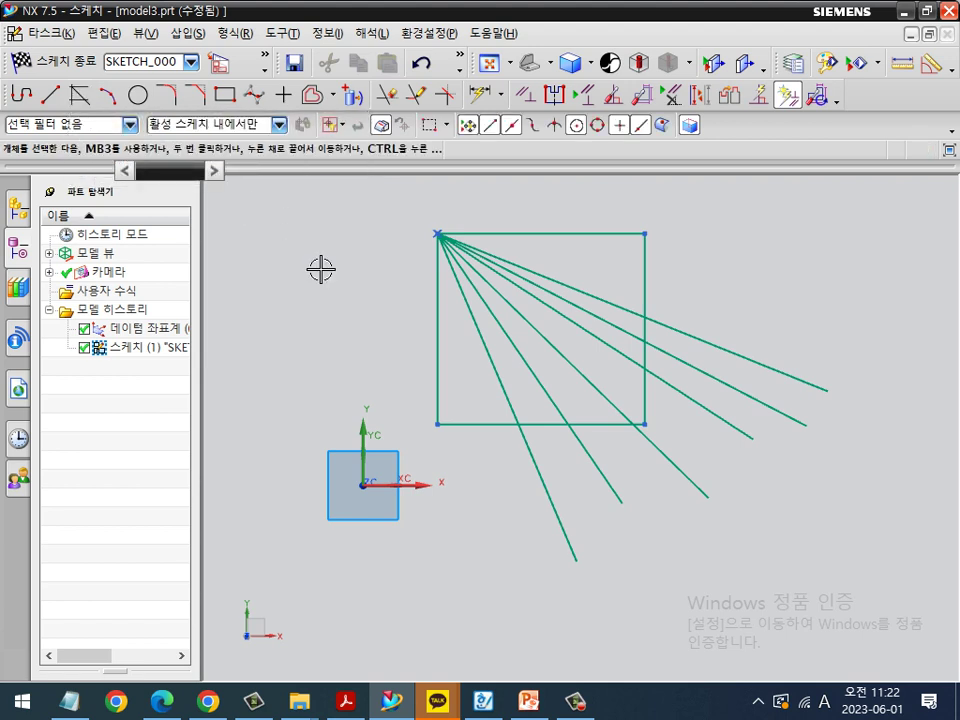
{"action": "key", "text": "ctrl+a"}
{"action": "key", "text": "Delete"}
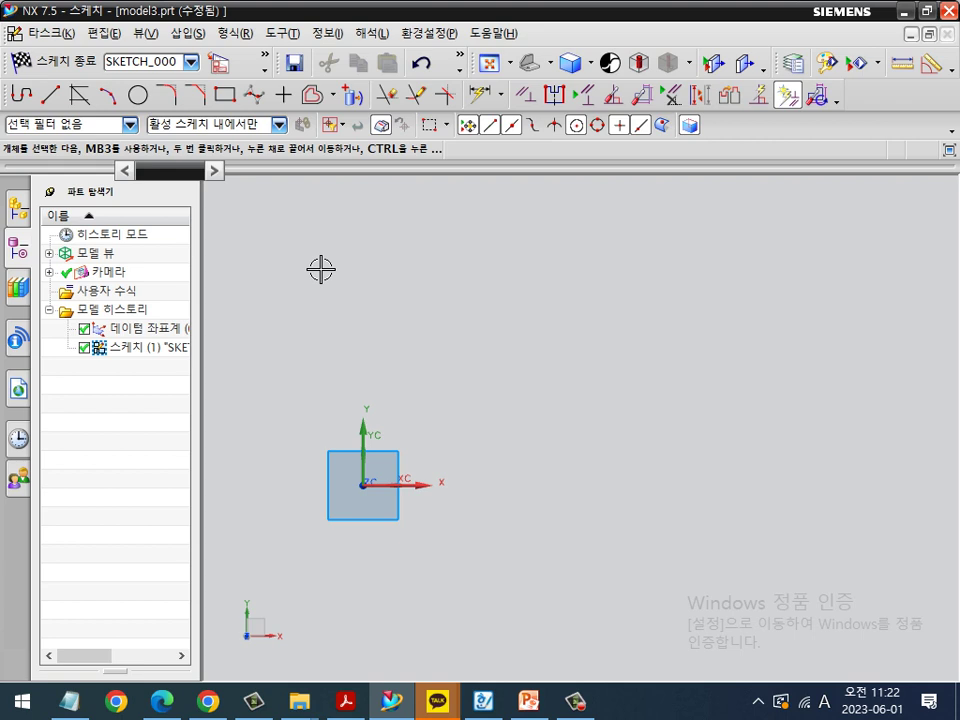
Step: Draw two upward-bulging three-point arcs, the first starting near XC 11, YC 33 and the second lower and farther right
{"action": "left_click", "coordinate": [112, 98]}
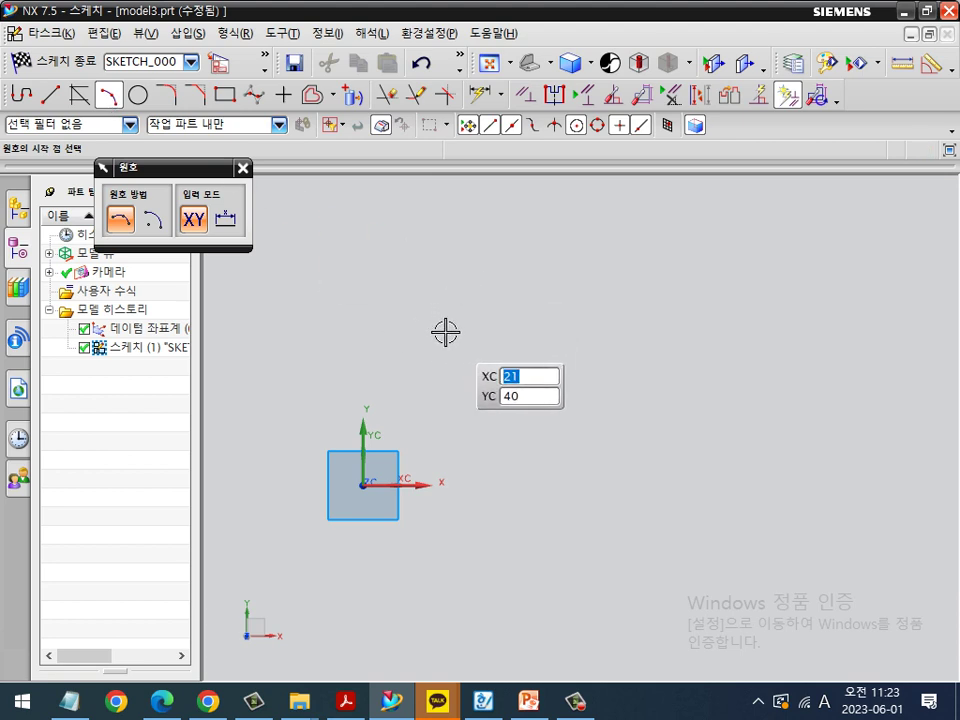
{"action": "left_click", "coordinate": [405, 360]}
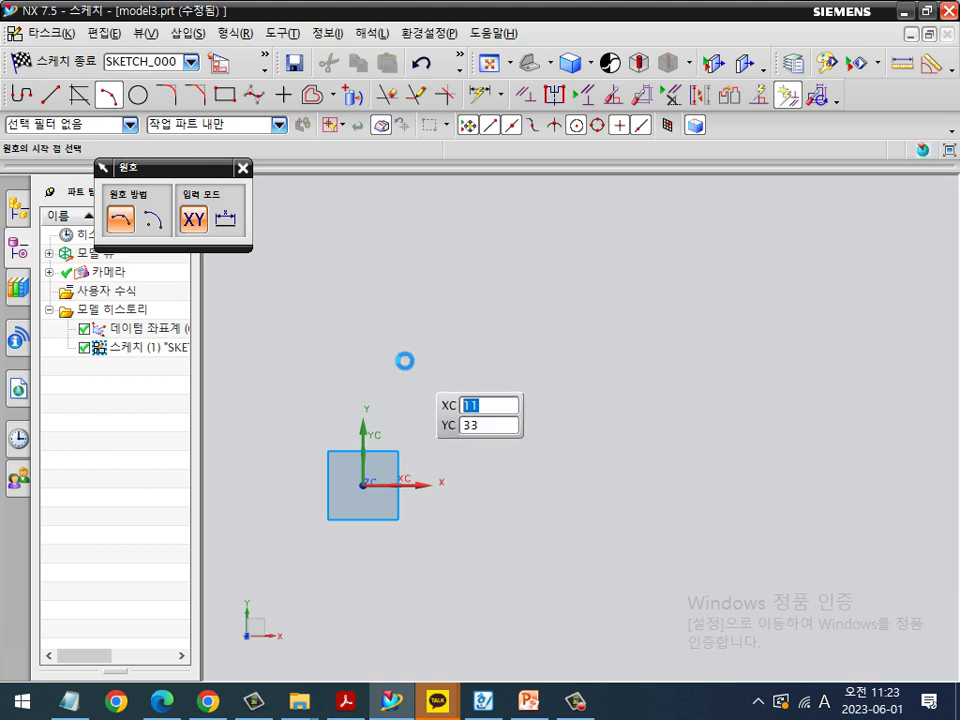
{"action": "left_click", "coordinate": [469, 271]}
{"action": "left_click", "coordinate": [596, 281]}
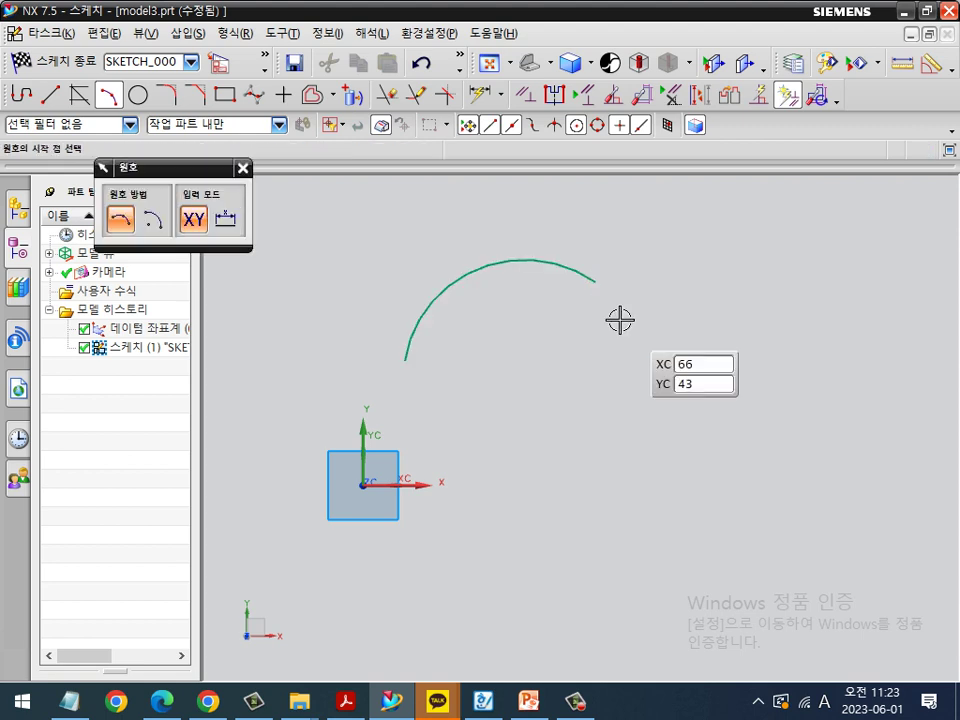
{"action": "left_click", "coordinate": [532, 437]}
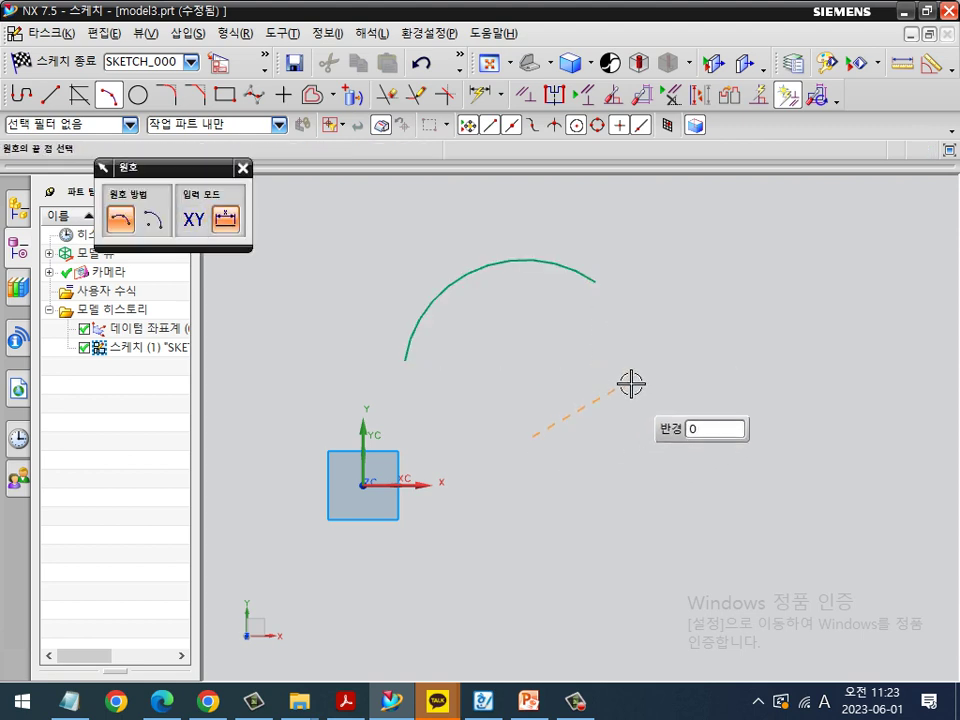
{"action": "left_click", "coordinate": [713, 354]}
{"action": "left_click", "coordinate": [596, 341]}
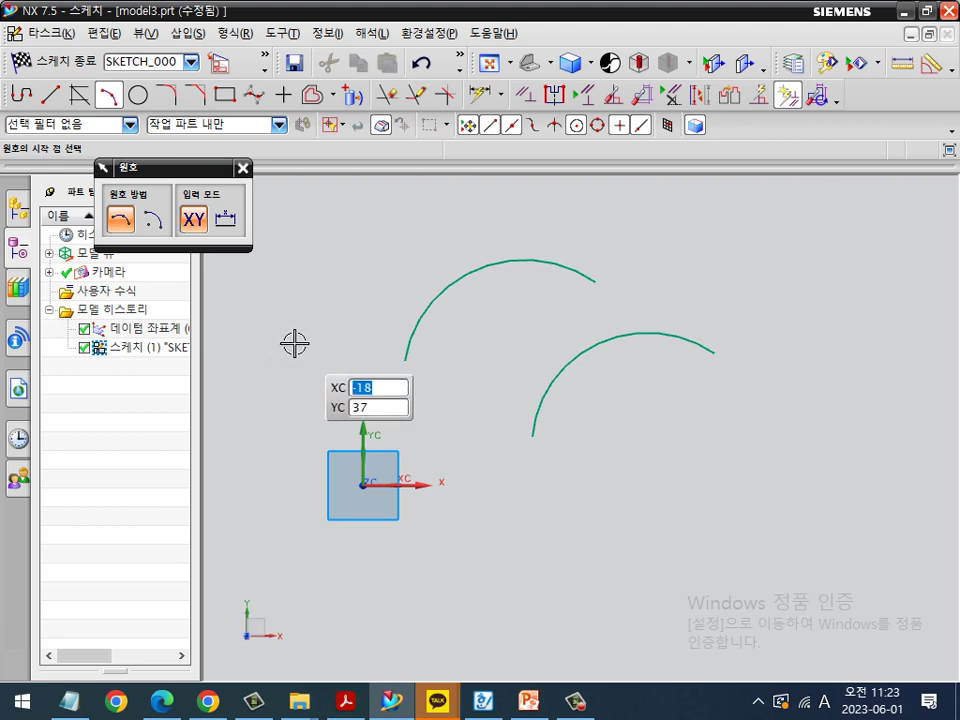
Step: Draw a three-point arc bulging right at the far right, plus another running down-left through the second arc's end
{"action": "left_click", "coordinate": [800, 463]}
{"action": "left_click", "coordinate": [823, 244]}
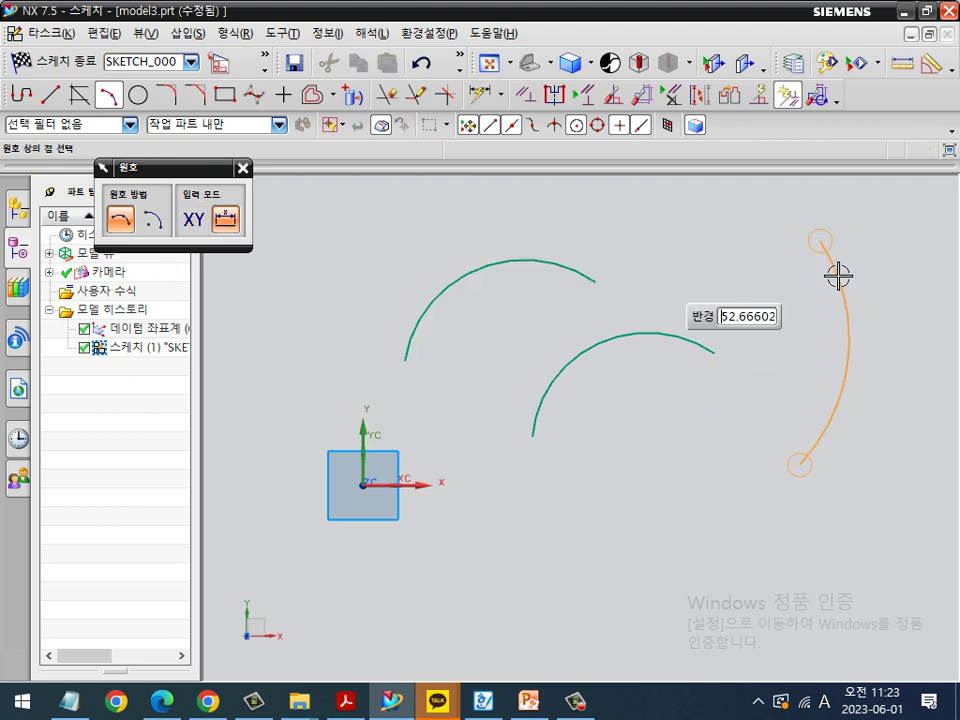
{"action": "left_click", "coordinate": [872, 326]}
{"action": "left_click", "coordinate": [737, 224]}
{"action": "left_click", "coordinate": [647, 418]}
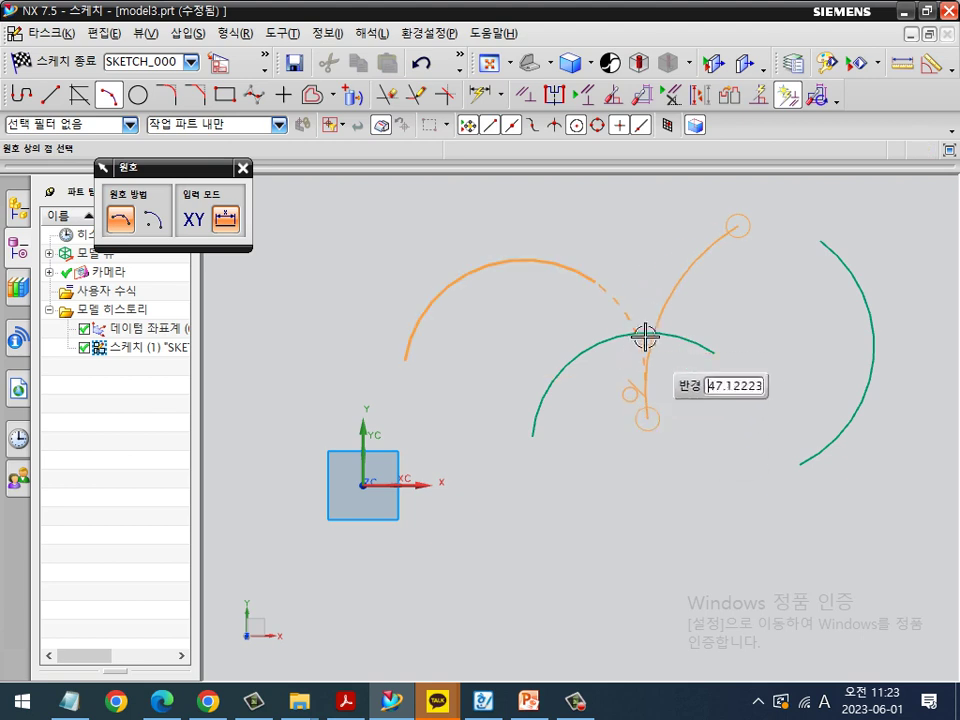
{"action": "left_click", "coordinate": [739, 300]}
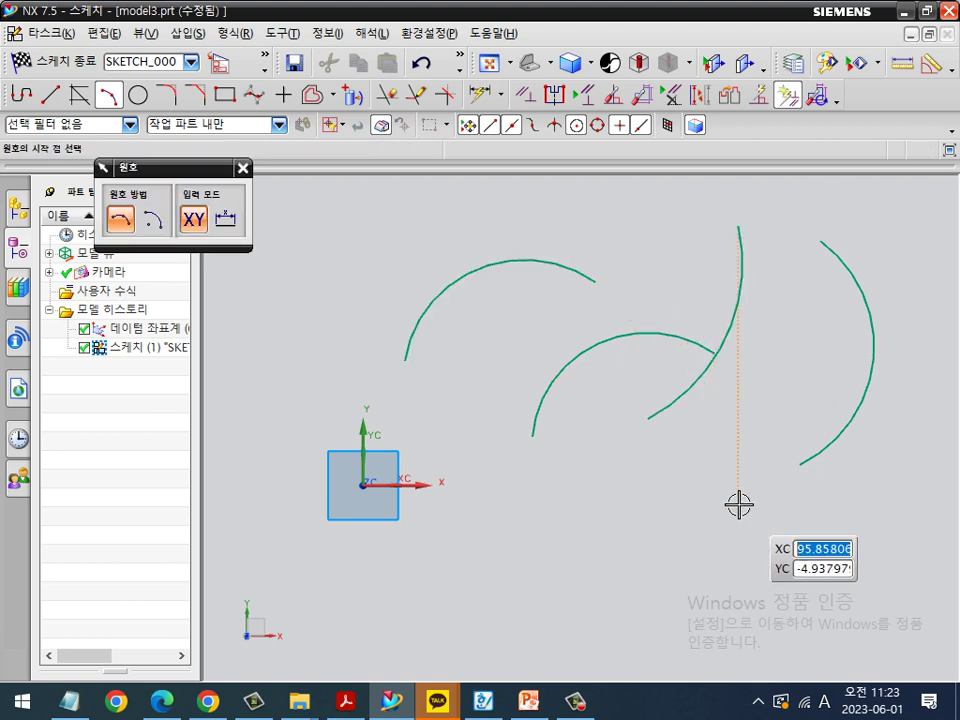
{"action": "key", "text": "Escape"}
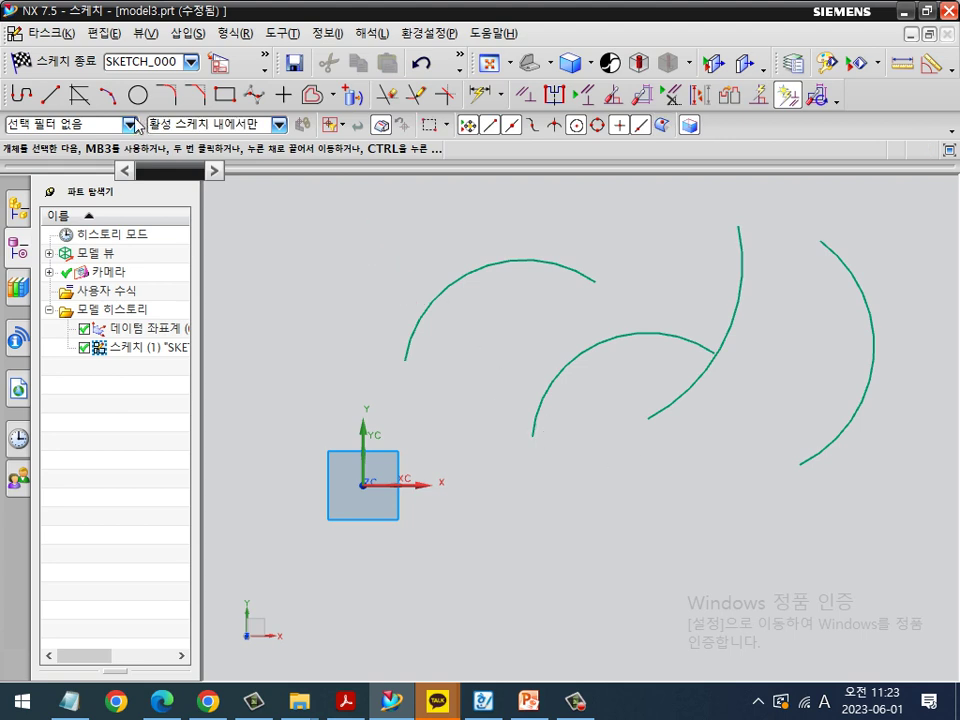
Step: Draw two more three-point arcs above the origin, left of the existing ones, one bulging up-left and one bulging down-right
{"action": "left_click", "coordinate": [110, 96]}
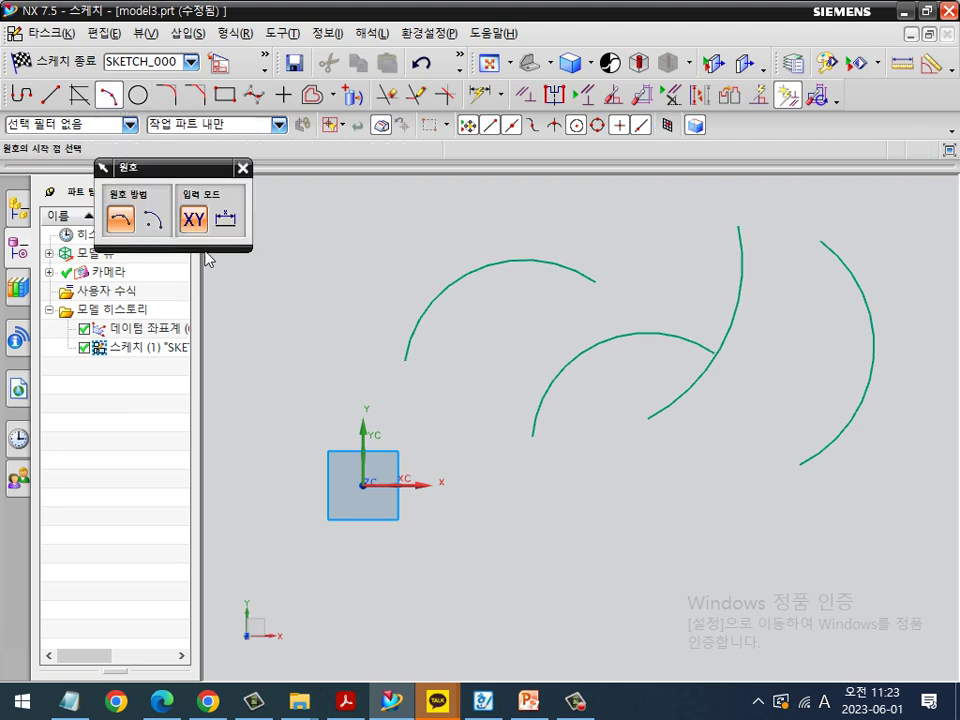
{"action": "left_click", "coordinate": [277, 355]}
{"action": "left_click", "coordinate": [278, 284]}
{"action": "left_click", "coordinate": [347, 240]}
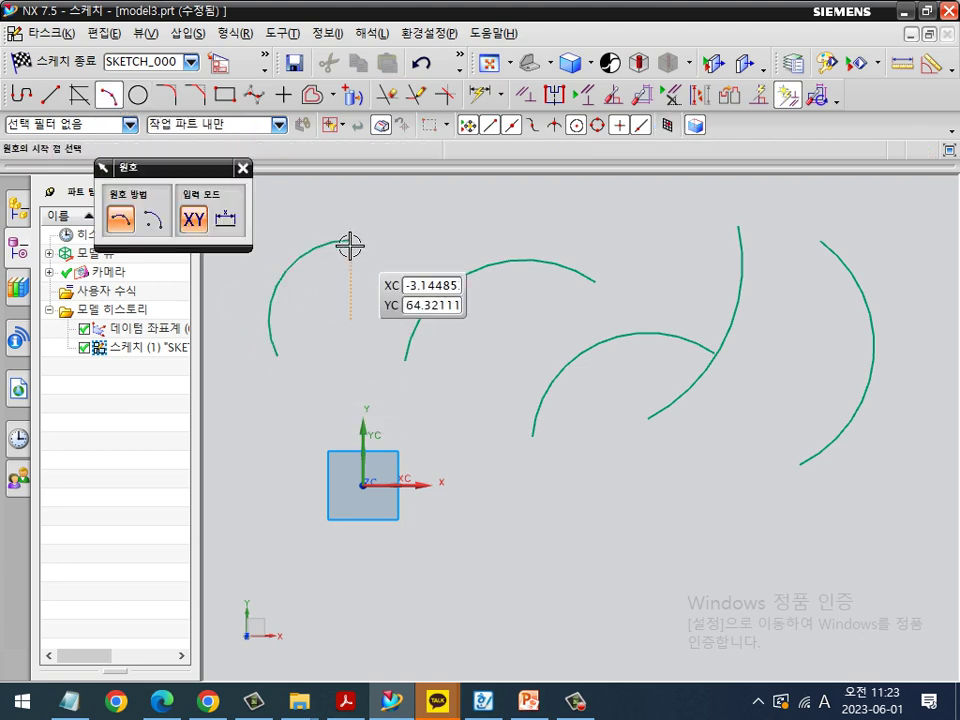
{"action": "left_click", "coordinate": [350, 346]}
{"action": "left_click", "coordinate": [445, 199]}
{"action": "left_click", "coordinate": [426, 266]}
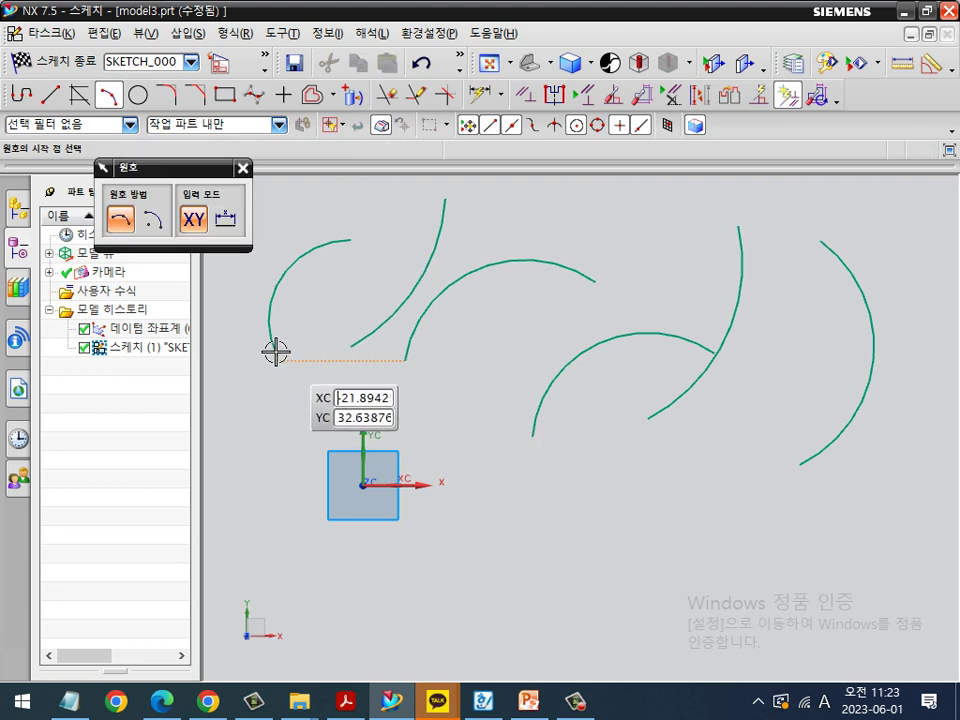
Step: Draw two arcs by center and endpoints: one about 42 mm radius with about 66° sweep, and a lower one about 50 mm radius
{"action": "left_click", "coordinate": [152, 222]}
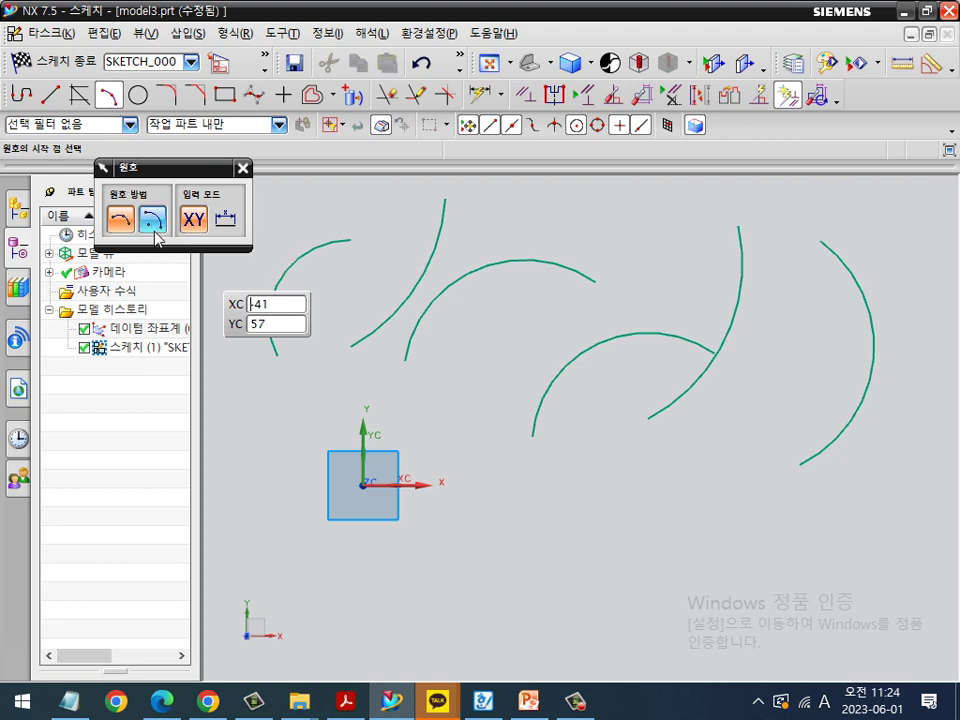
{"action": "left_click", "coordinate": [152, 222]}
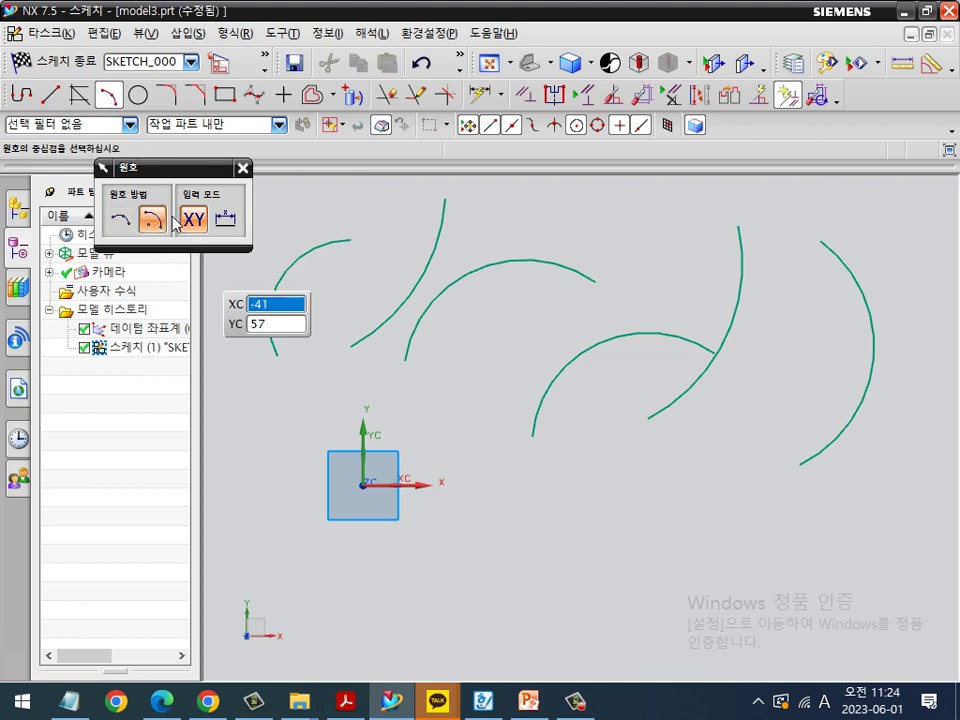
{"action": "left_click", "coordinate": [549, 323]}
{"action": "left_click", "coordinate": [671, 285]}
{"action": "left_click", "coordinate": [525, 207]}
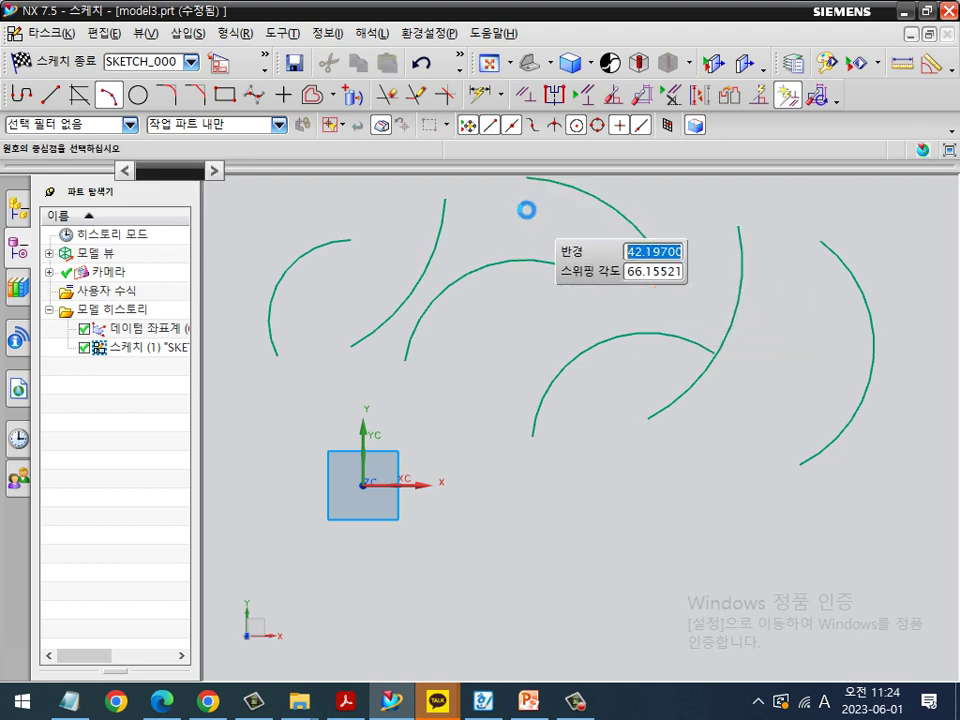
{"action": "left_click", "coordinate": [479, 541]}
{"action": "left_click", "coordinate": [668, 503]}
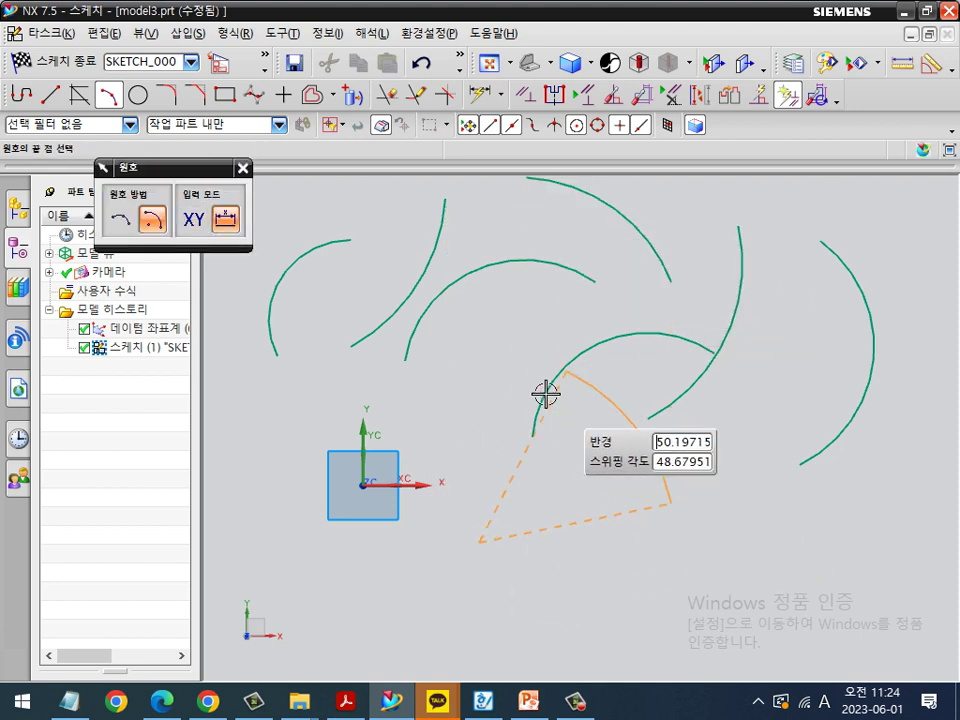
{"action": "left_click", "coordinate": [485, 362]}
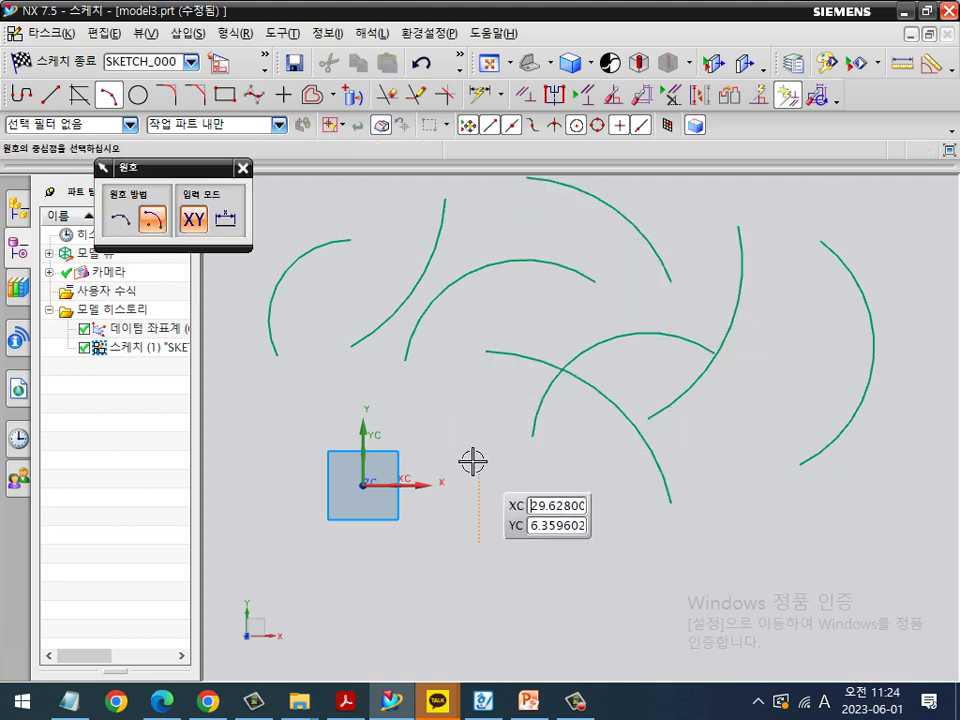
{"action": "left_click", "coordinate": [119, 222]}
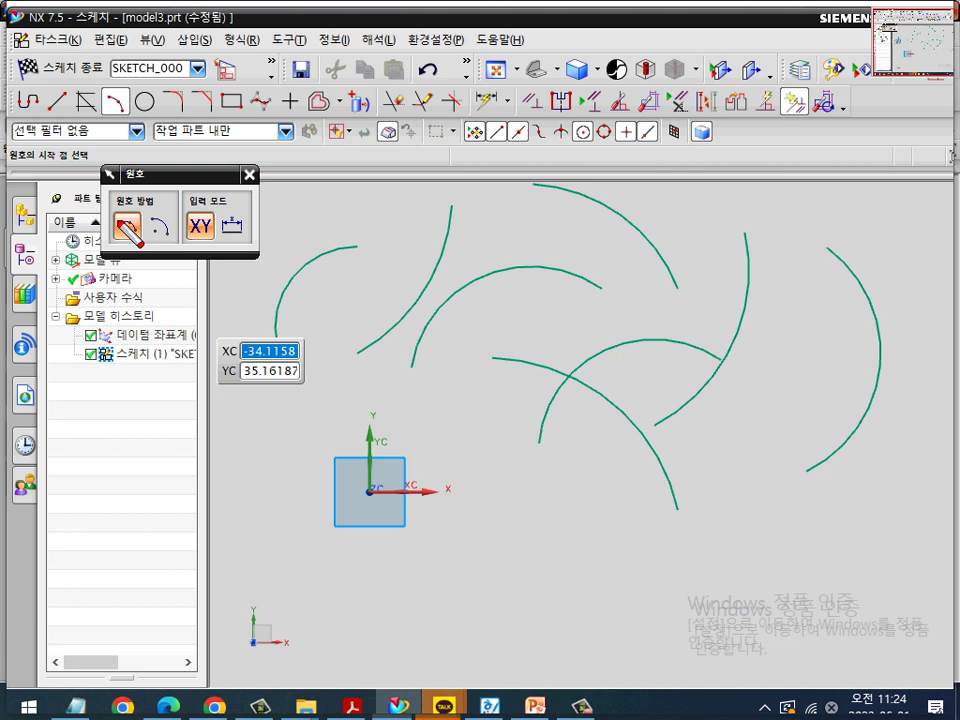
{"action": "mouse_move", "coordinate": [206, 150]}
{"action": "left_mouse_down"}
{"action": "mouse_move", "coordinate": [228, 188]}
{"action": "mouse_move", "coordinate": [261, 213]}
{"action": "mouse_move", "coordinate": [274, 182]}
{"action": "mouse_move", "coordinate": [233, 157]}
{"action": "mouse_move", "coordinate": [206, 189]}
{"action": "mouse_move", "coordinate": [243, 200]}
{"action": "left_mouse_up"}
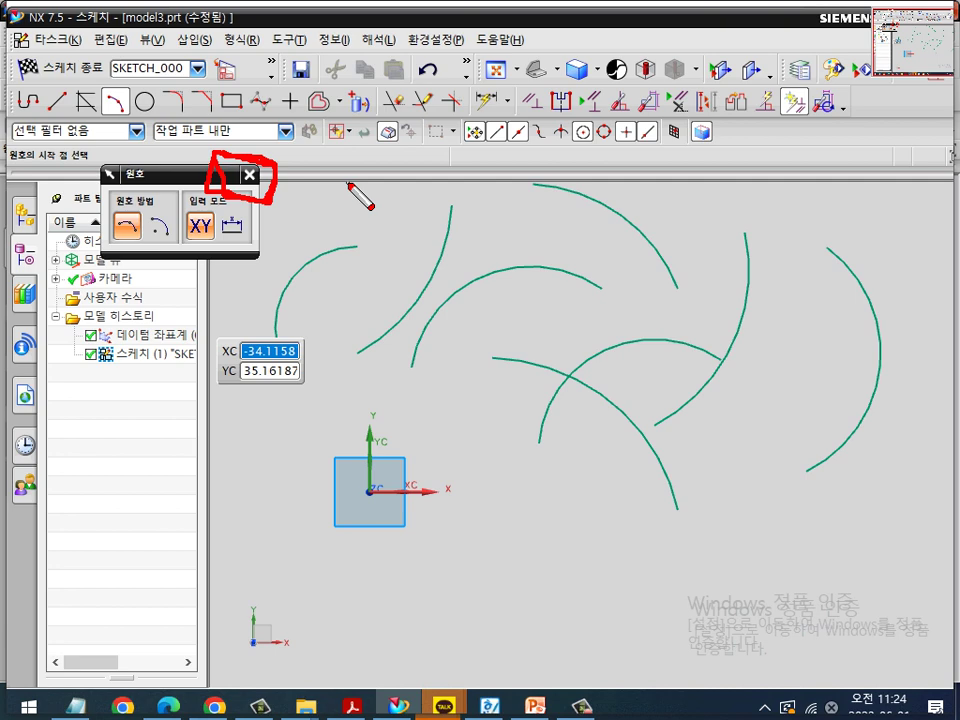
{"action": "key", "text": "Escape"}
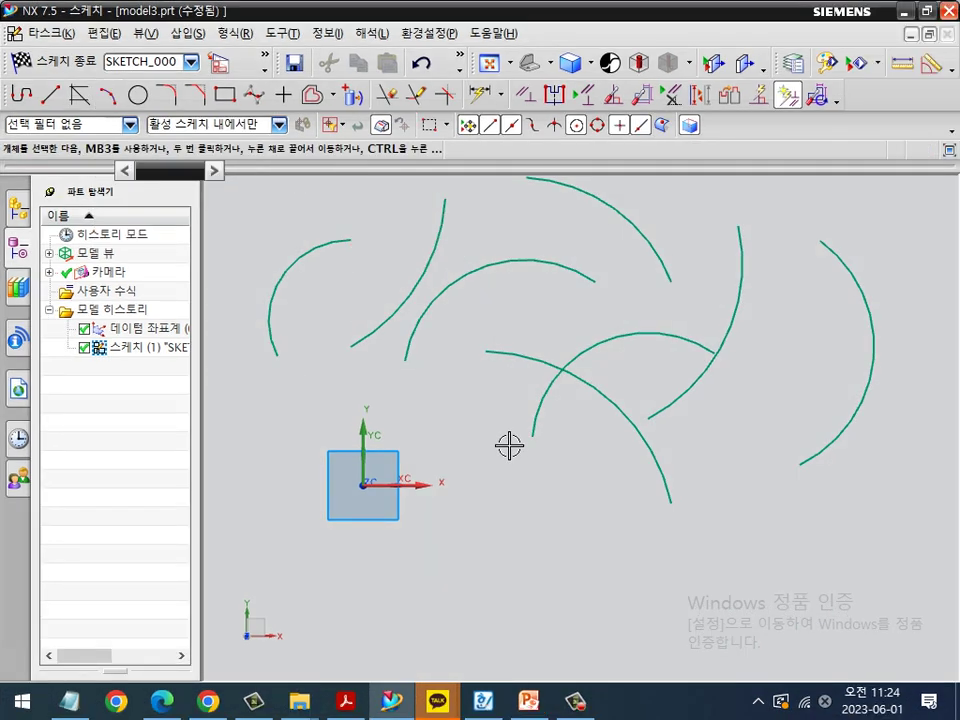
Step: Delete all the arcs from the sketch
{"action": "left_click_drag", "start_coordinate": [932, 577], "coordinate": [251, 205]}
{"action": "left_click", "coordinate": [398, 298]}
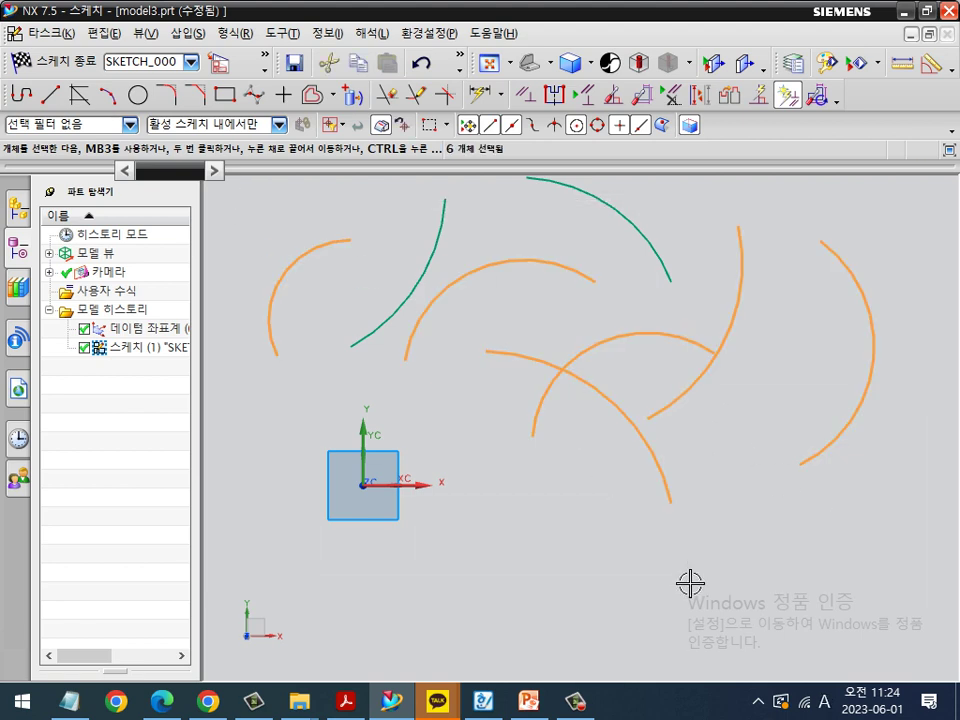
{"action": "left_click", "coordinate": [640, 218]}
{"action": "key", "text": "Delete"}
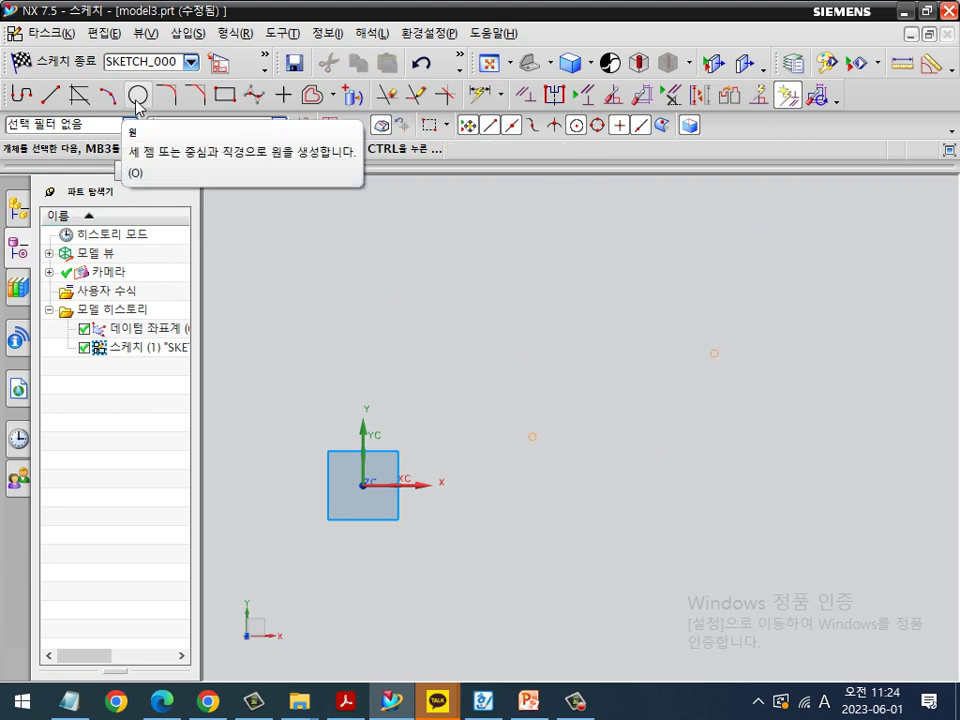
Step: Draw a circle by center and diameter, about 41 mm across, centered near XC 37, YC 43
{"action": "left_click", "coordinate": [137, 97]}
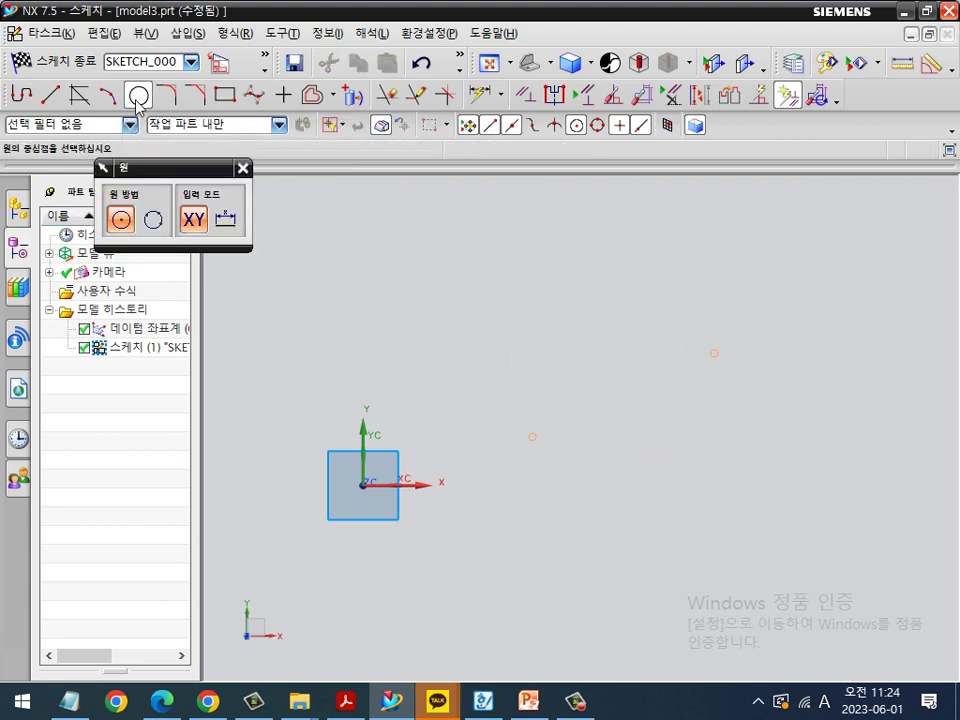
{"action": "left_click", "coordinate": [508, 320]}
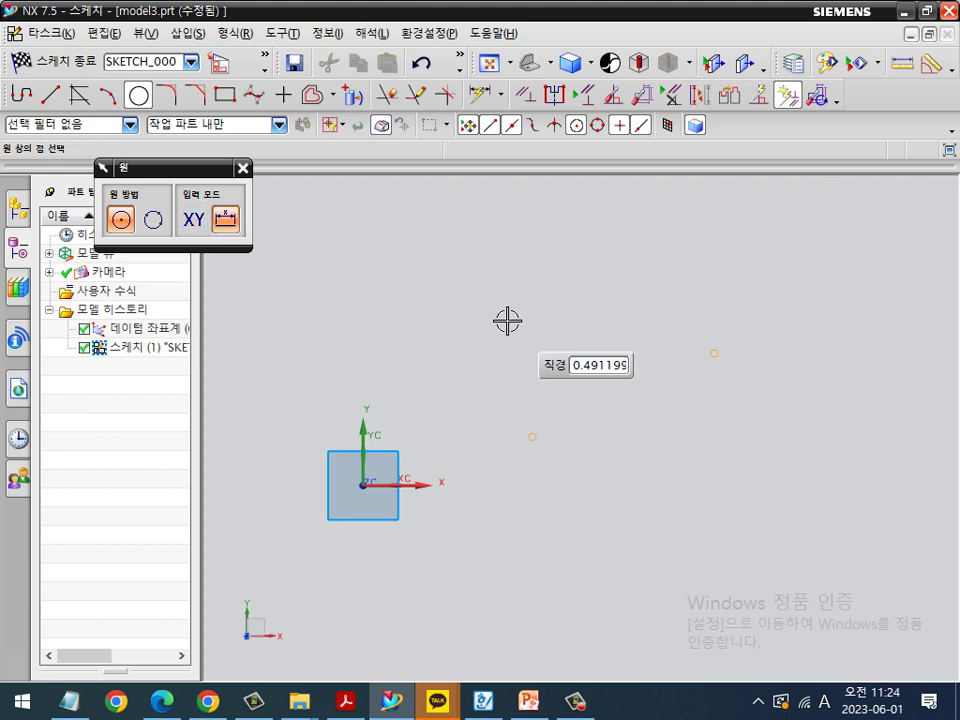
{"action": "left_click", "coordinate": [563, 378]}
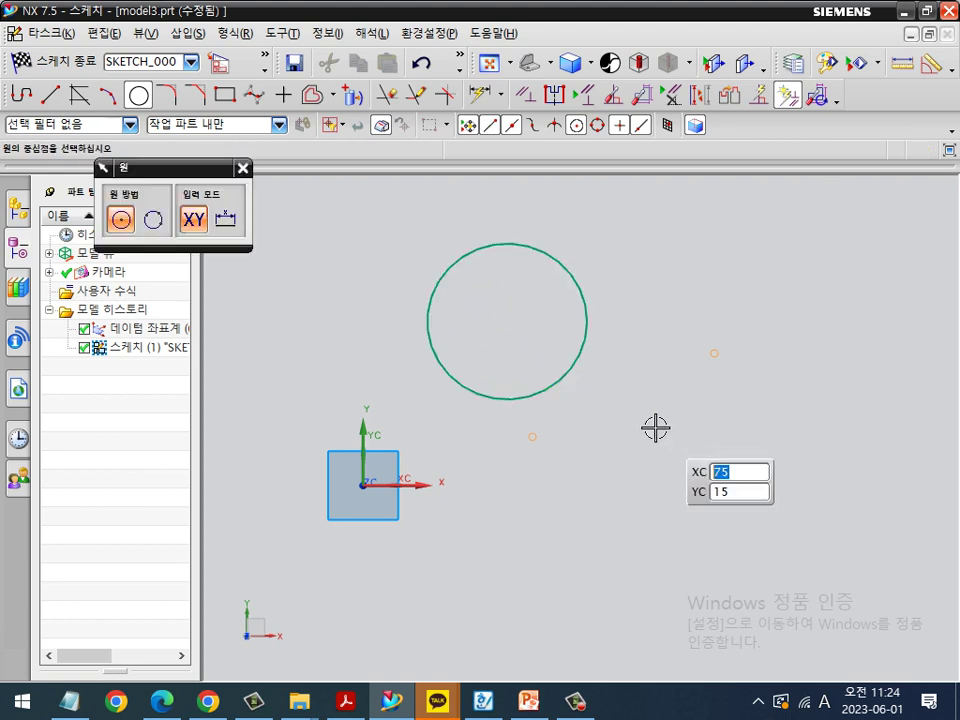
{"action": "key", "text": "Escape"}
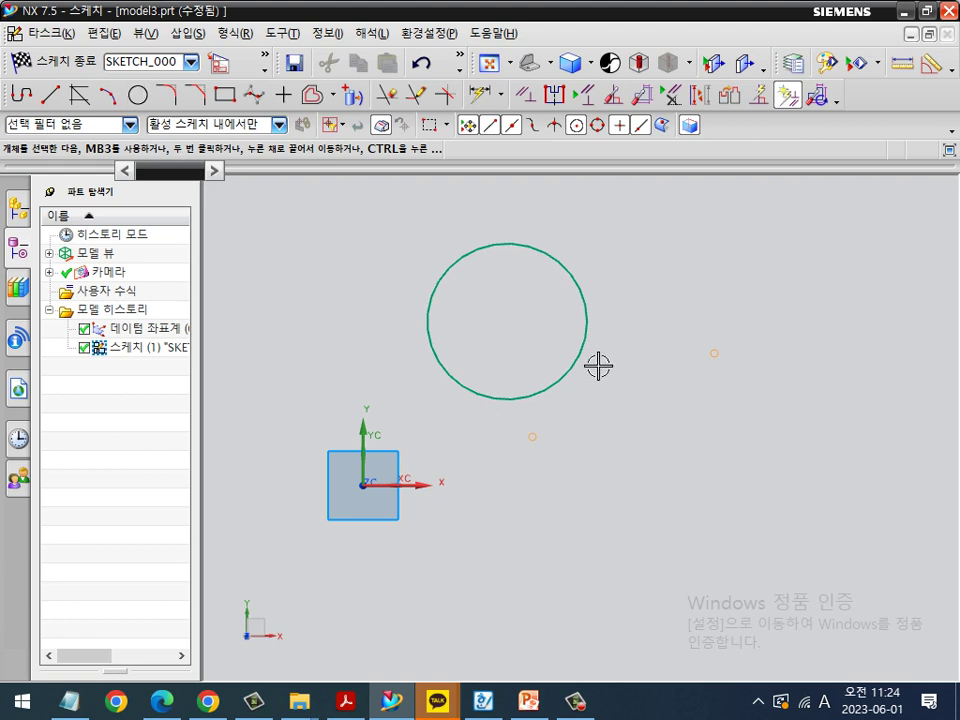
Step: Dimension the circle's diameter and set the horizontal distance from the Y axis to its center to 36.8 mm
{"action": "left_click", "coordinate": [481, 95]}
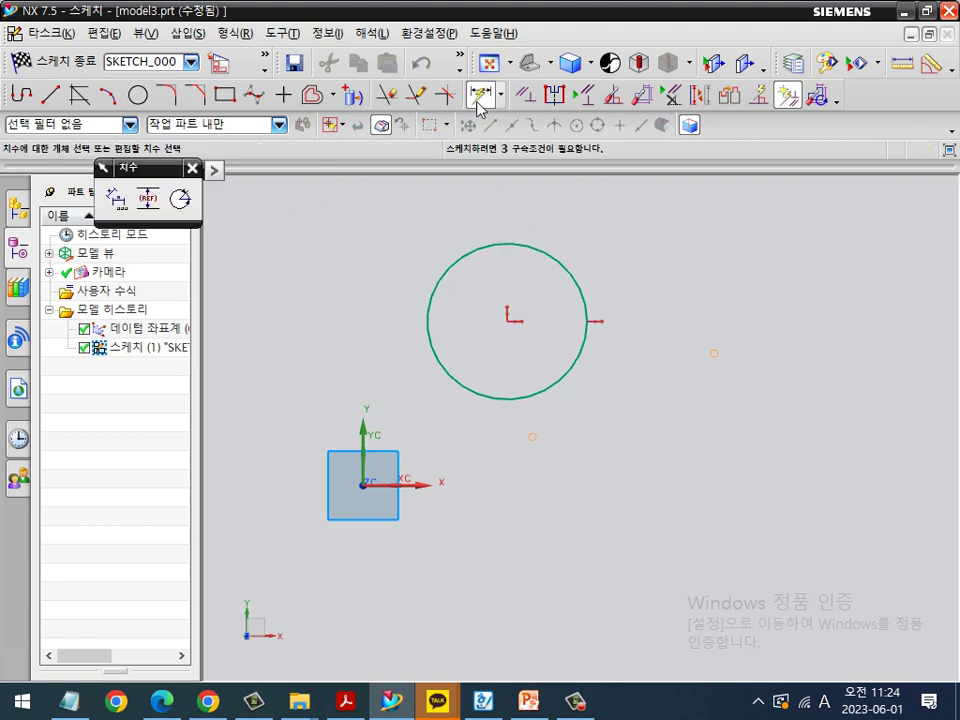
{"action": "left_click", "coordinate": [574, 285]}
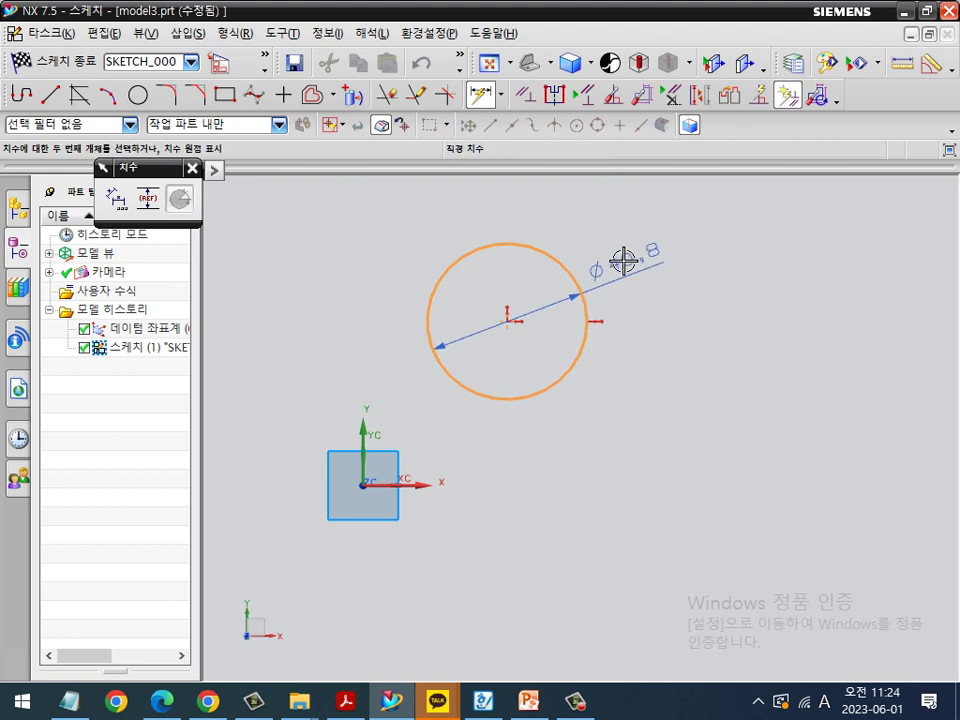
{"action": "left_click", "coordinate": [643, 255]}
{"action": "left_click", "coordinate": [365, 448]}
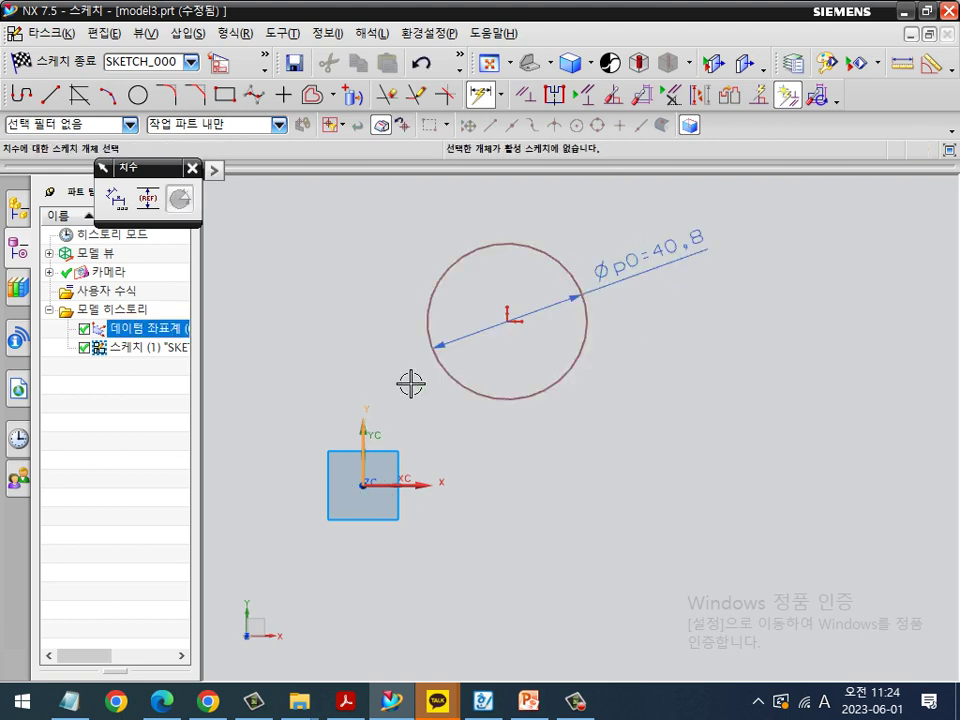
{"action": "left_click", "coordinate": [508, 318]}
{"action": "left_click", "coordinate": [419, 243]}
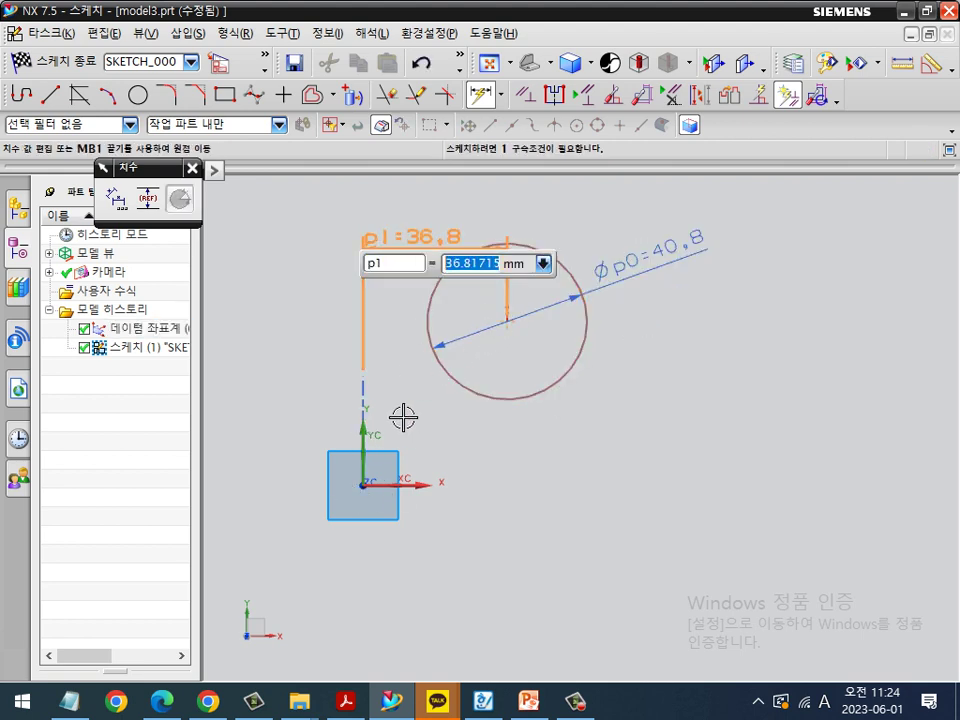
{"action": "type", "text": "36.8"}
{"action": "key", "text": "Return"}
Step: Dimension the vertical distance from the X axis to the circle's center
{"action": "left_click", "coordinate": [505, 320]}
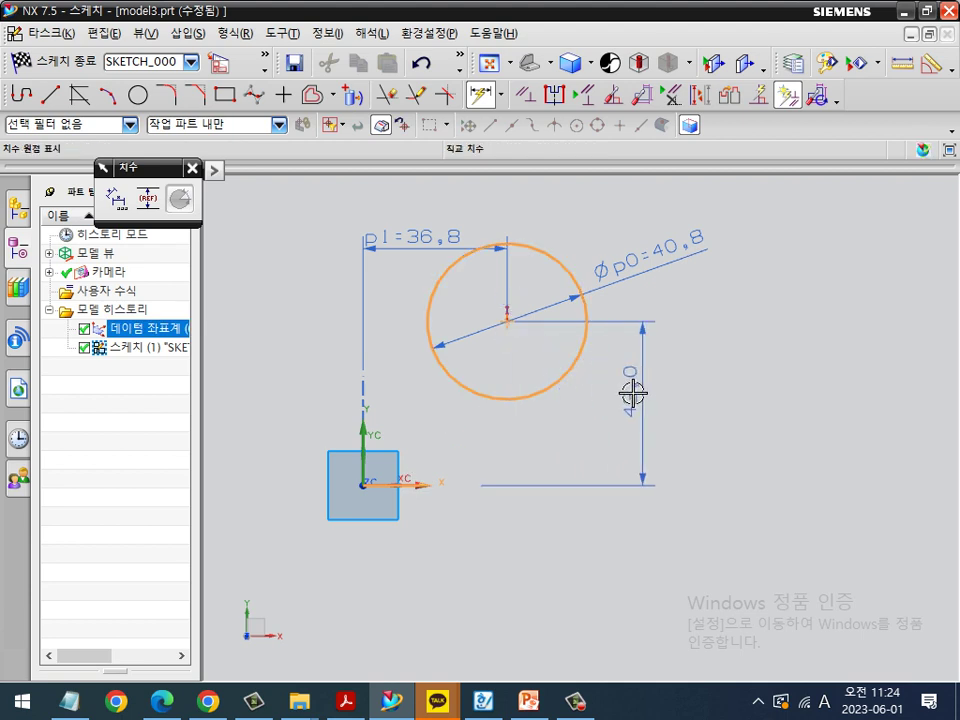
{"action": "left_click", "coordinate": [648, 400]}
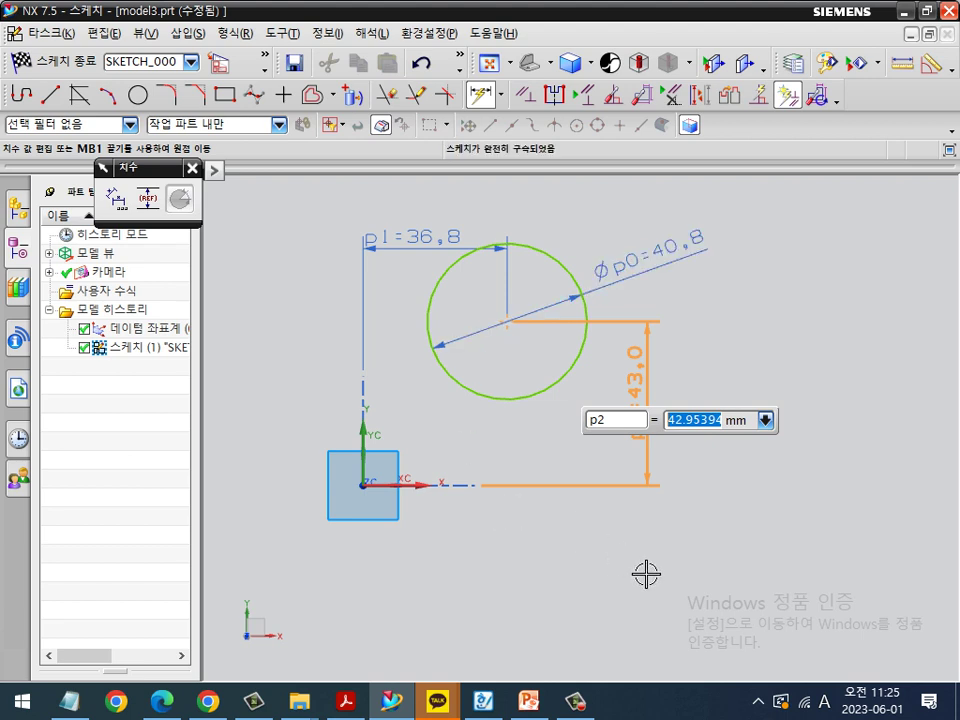
{"action": "type", "text": "s"}
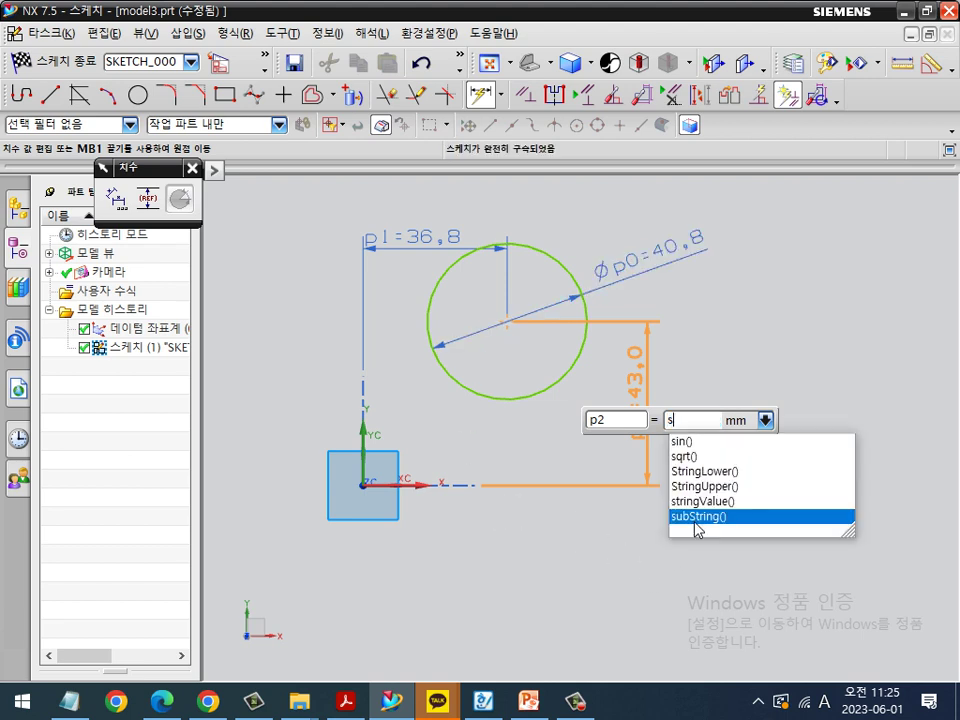
{"action": "key", "text": "Escape"}
{"action": "key", "text": "Escape"}
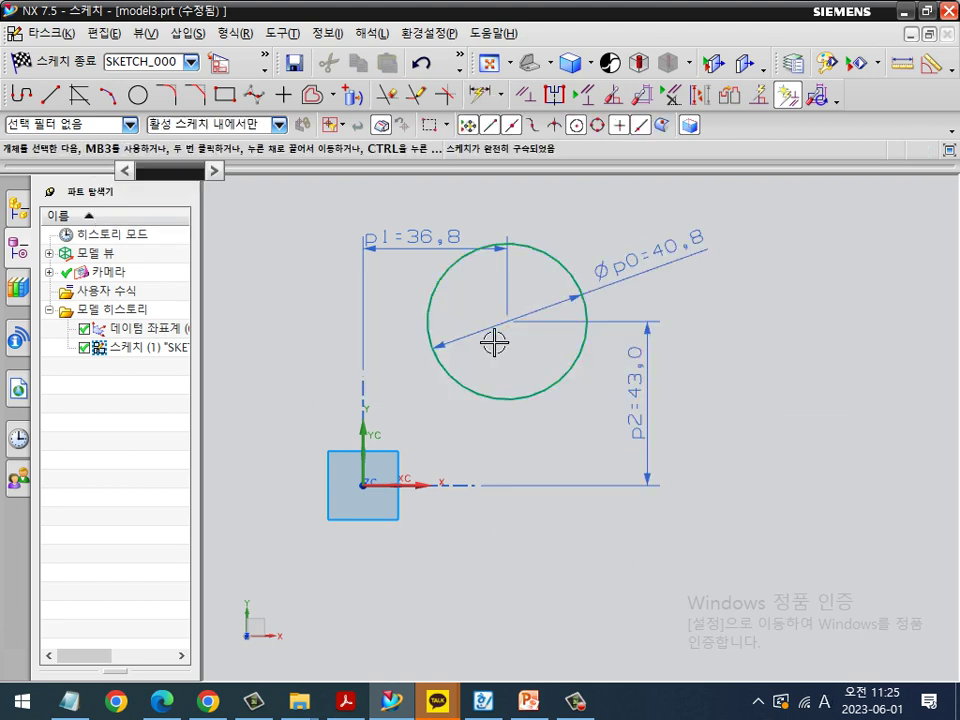
Step: Delete the circle together with its dimensions
{"action": "left_click", "coordinate": [427, 297]}
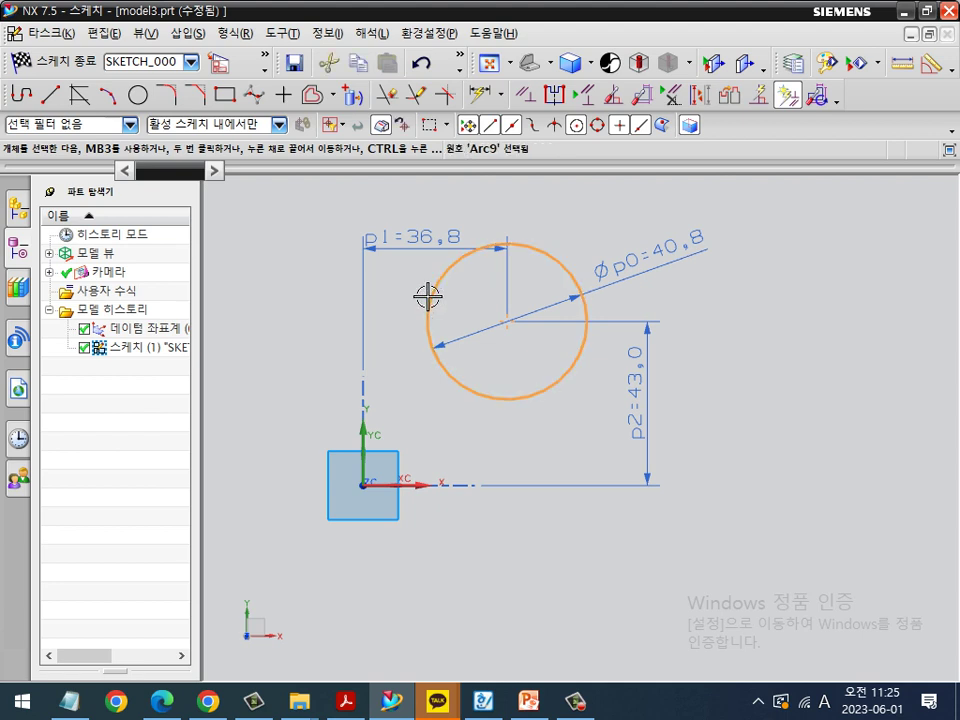
{"action": "key", "text": "Delete"}
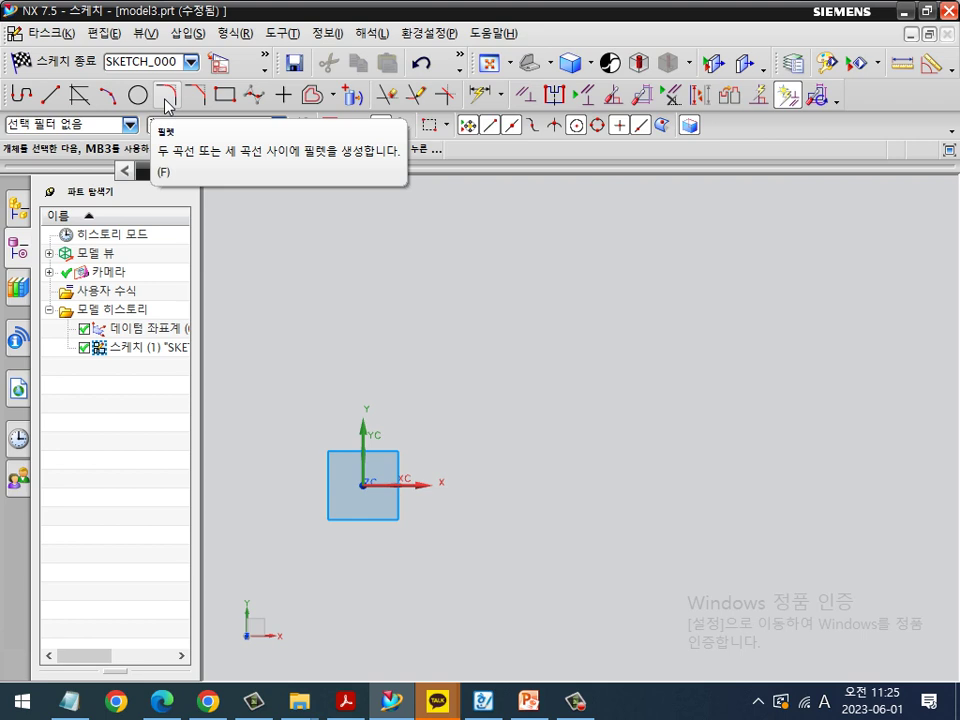
Step: Draw a horizontal rectangle by two opposite corners, above and to the right of the origin
{"action": "left_click", "coordinate": [224, 96]}
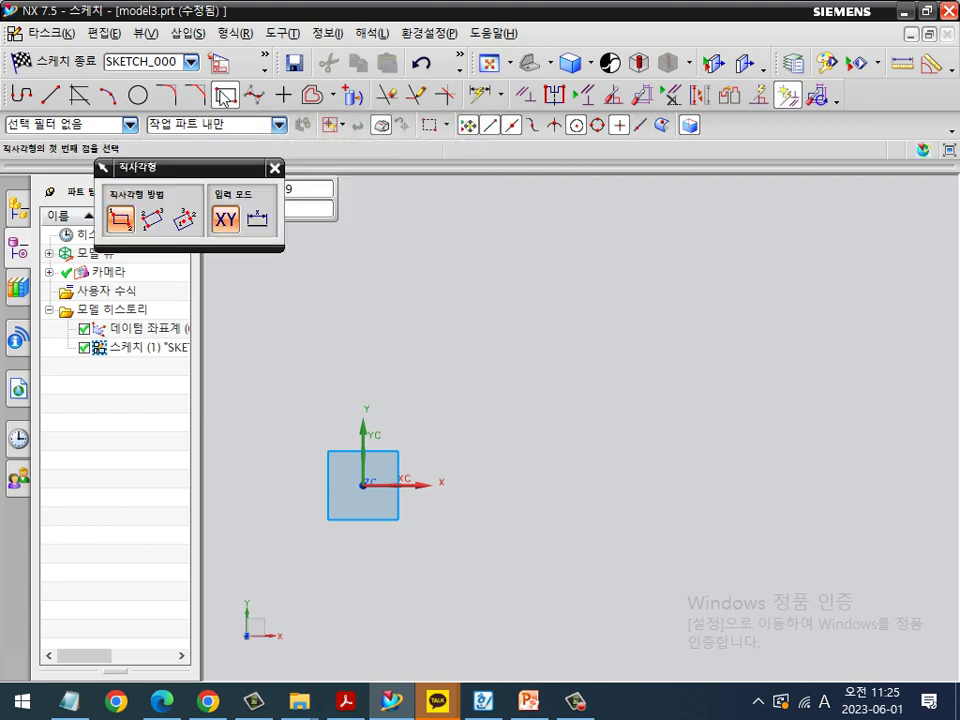
{"action": "left_click", "coordinate": [418, 257]}
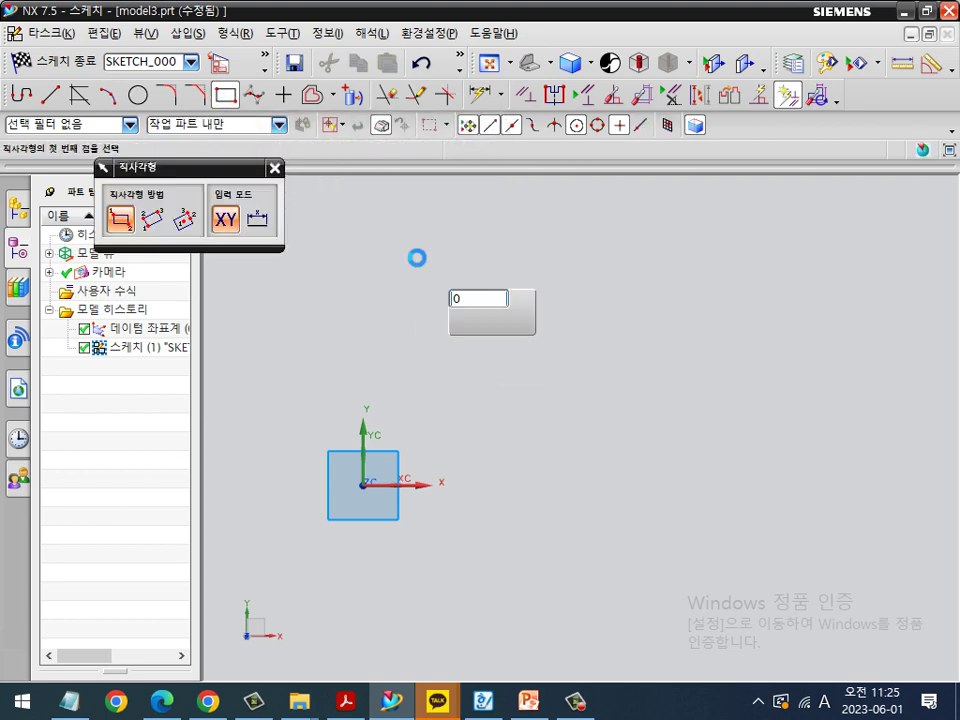
{"action": "left_click", "coordinate": [660, 420]}
{"action": "key", "text": "Escape"}
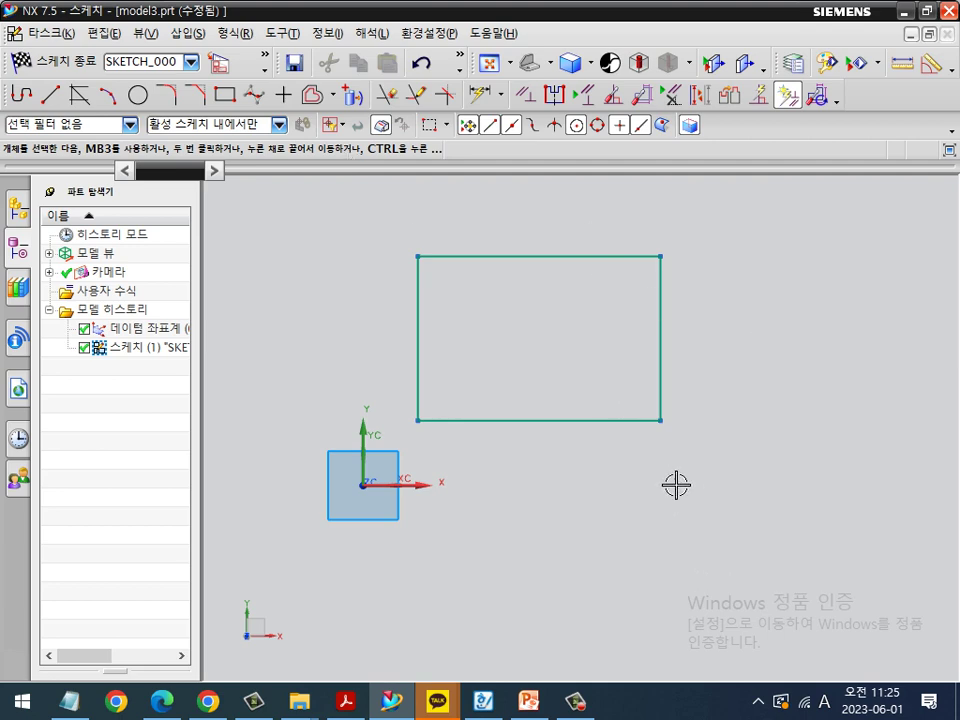
{"action": "scroll", "coordinate": [486, 313], "scroll_direction": "up", "scroll_amount": 1}
{"action": "left_click_drag", "start_coordinate": [411, 308], "coordinate": [466, 256]}
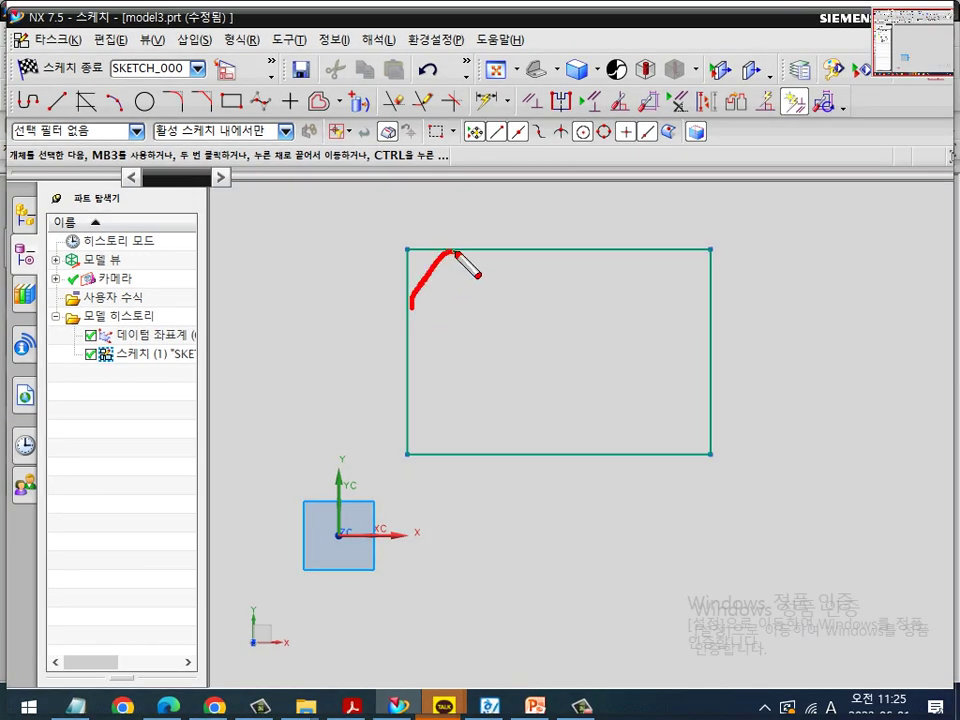
{"action": "left_click_drag", "start_coordinate": [657, 247], "coordinate": [704, 297]}
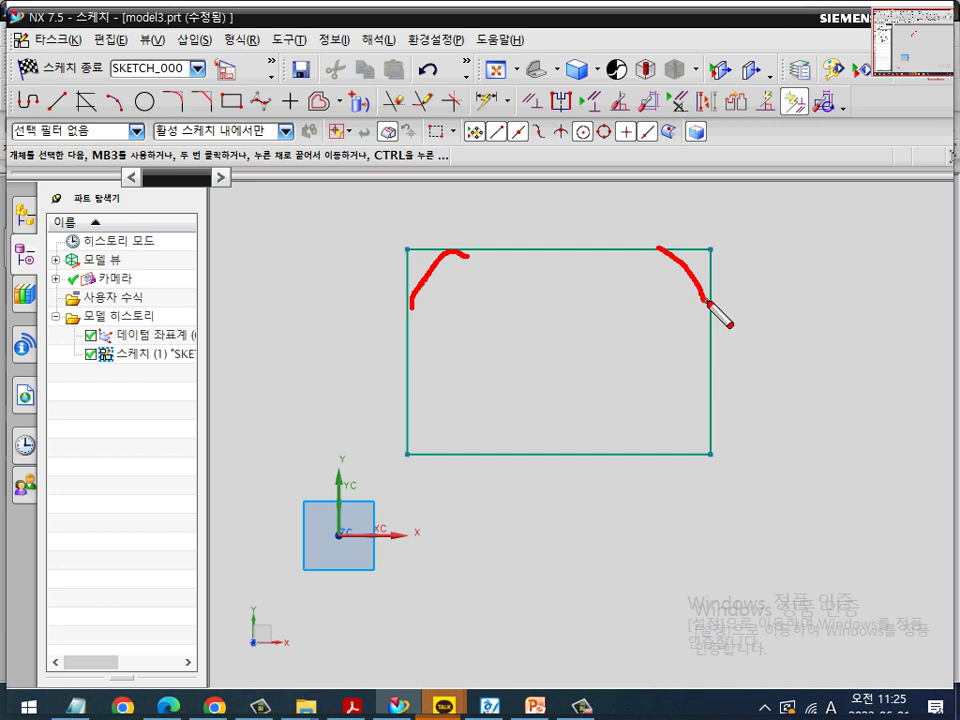
{"action": "key", "text": "Escape"}
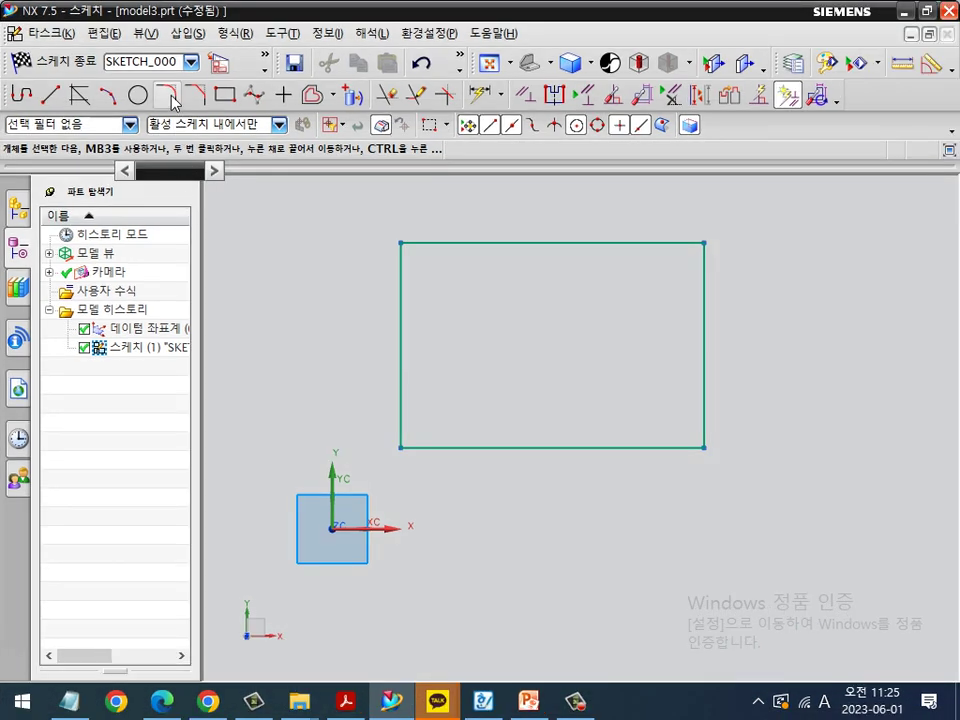
Step: Fillet the rectangle's upper-left corner with a radius of 10 mm
{"action": "left_click", "coordinate": [167, 95]}
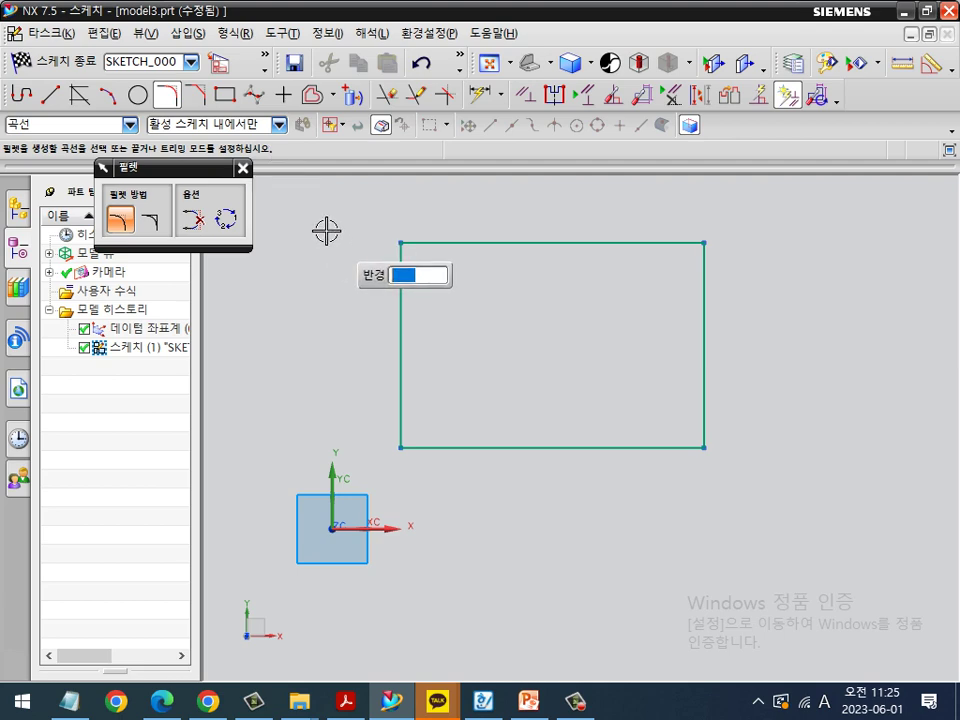
{"action": "key", "text": "ctrl+2"}
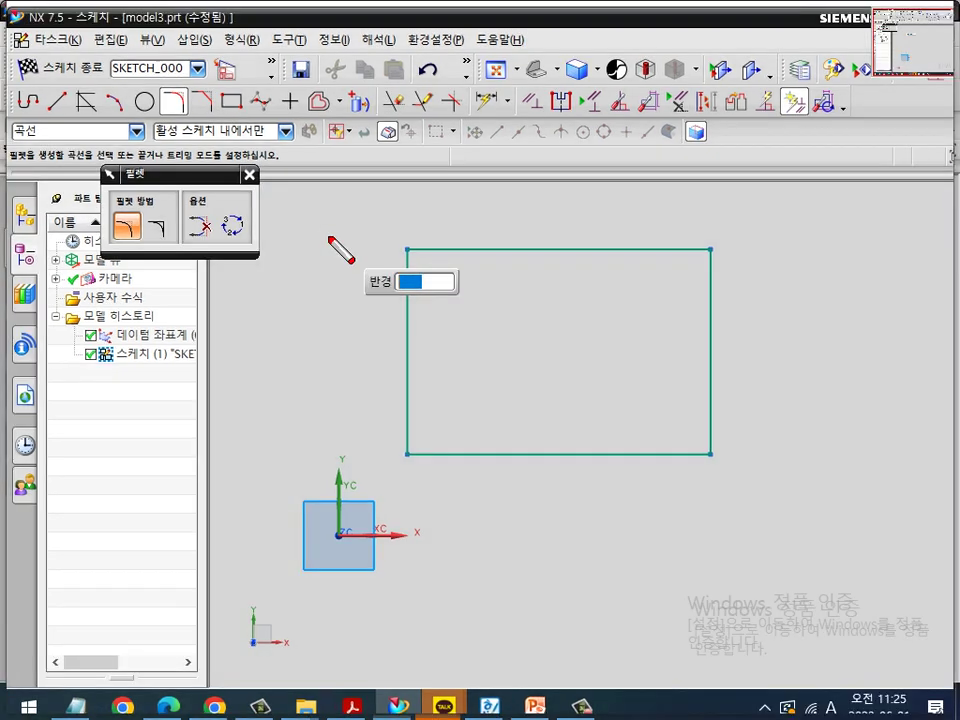
{"action": "mouse_move", "coordinate": [432, 313]}
{"action": "left_mouse_down"}
{"action": "mouse_move", "coordinate": [420, 271]}
{"action": "mouse_move", "coordinate": [421, 312]}
{"action": "left_mouse_up"}
{"action": "key", "text": "Escape"}
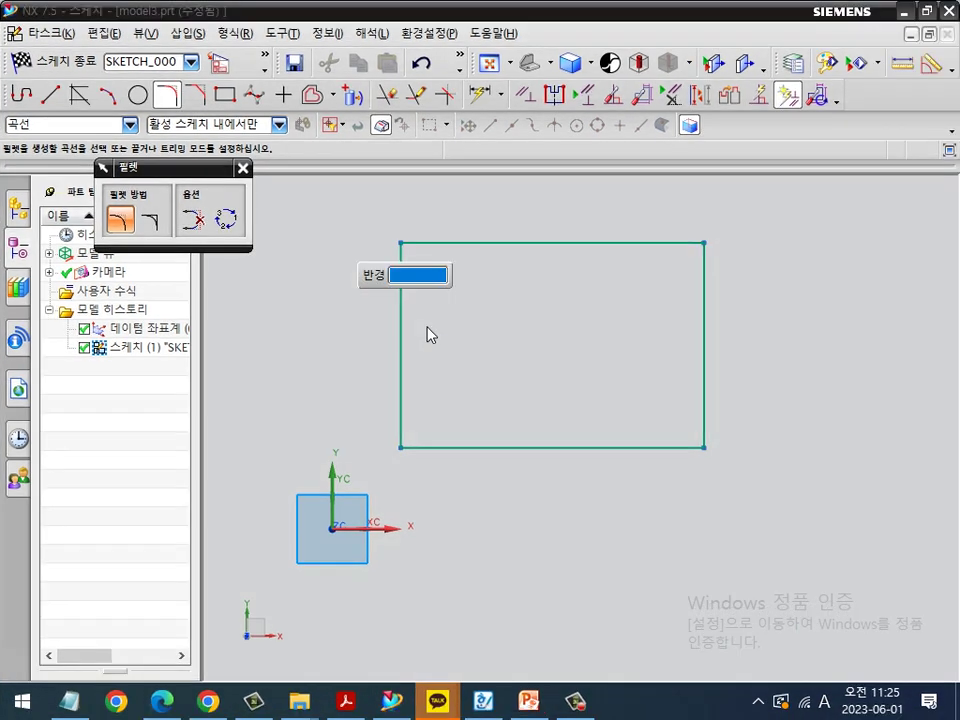
{"action": "left_click", "coordinate": [402, 285]}
{"action": "left_click", "coordinate": [429, 245]}
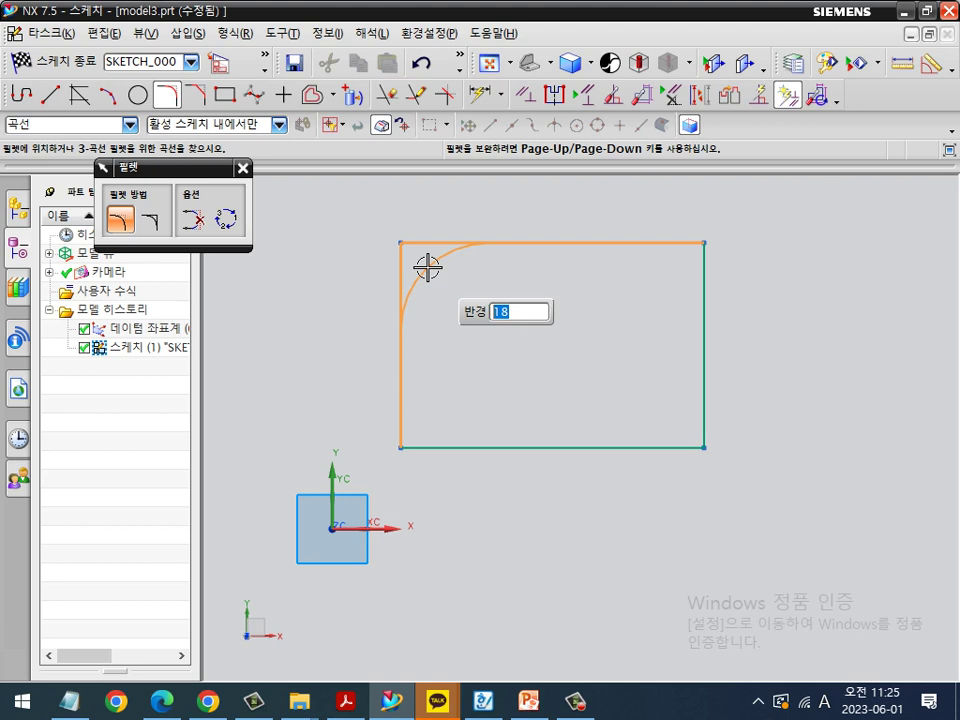
{"action": "type", "text": "5"}
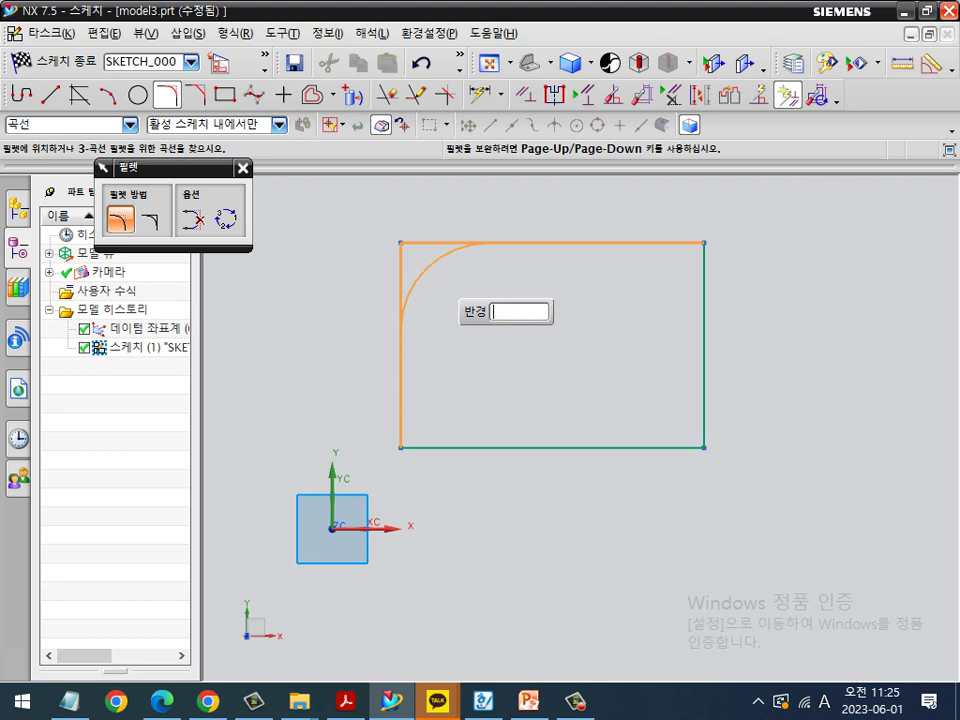
{"action": "key", "text": "Return"}
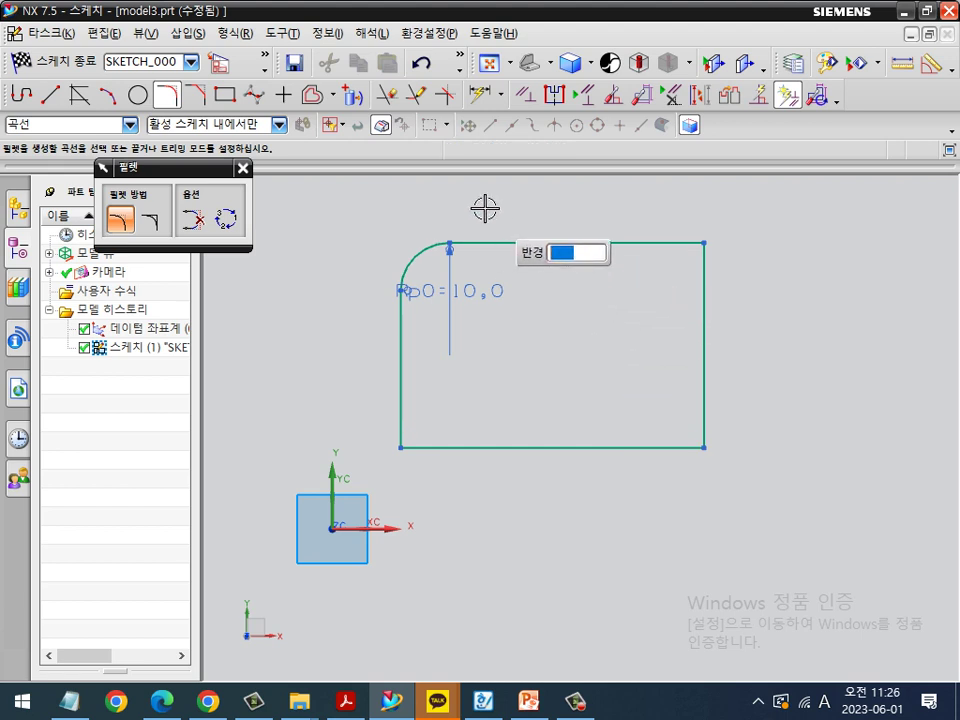
Step: Set the fillet radius to 10 mm and round the rectangle's upper-right corner
{"action": "type", "text": "10"}
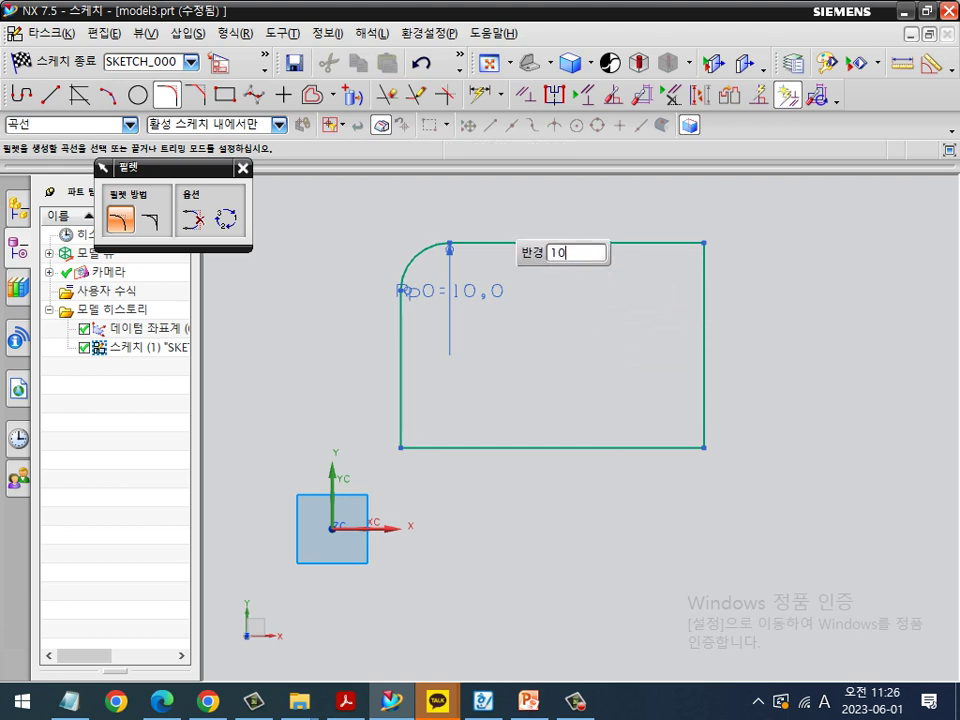
{"action": "key", "text": "Return"}
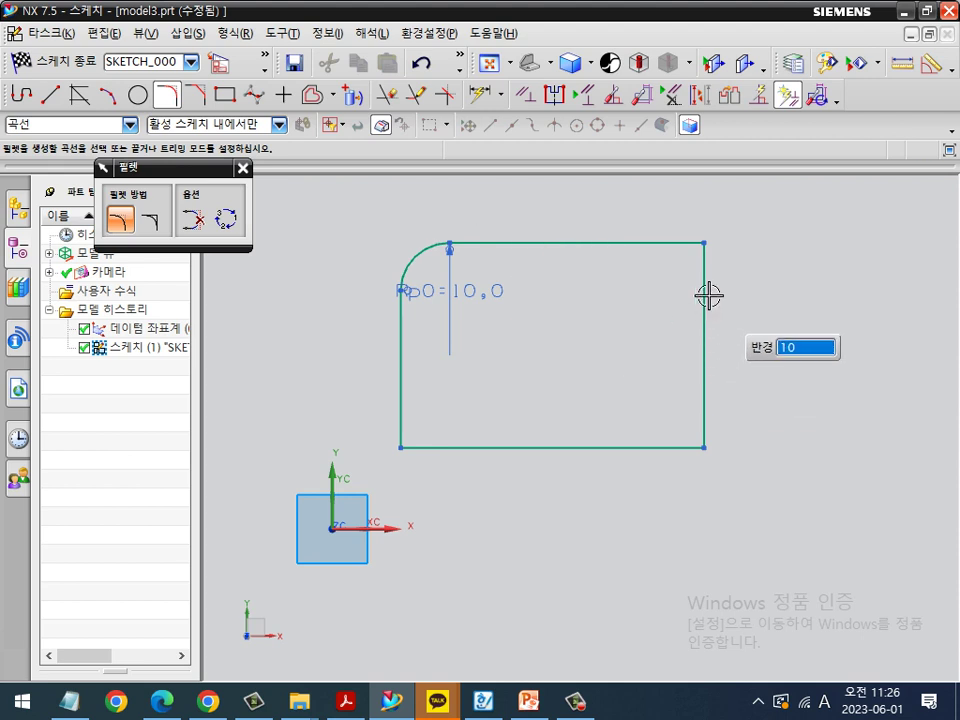
{"action": "left_click", "coordinate": [666, 244]}
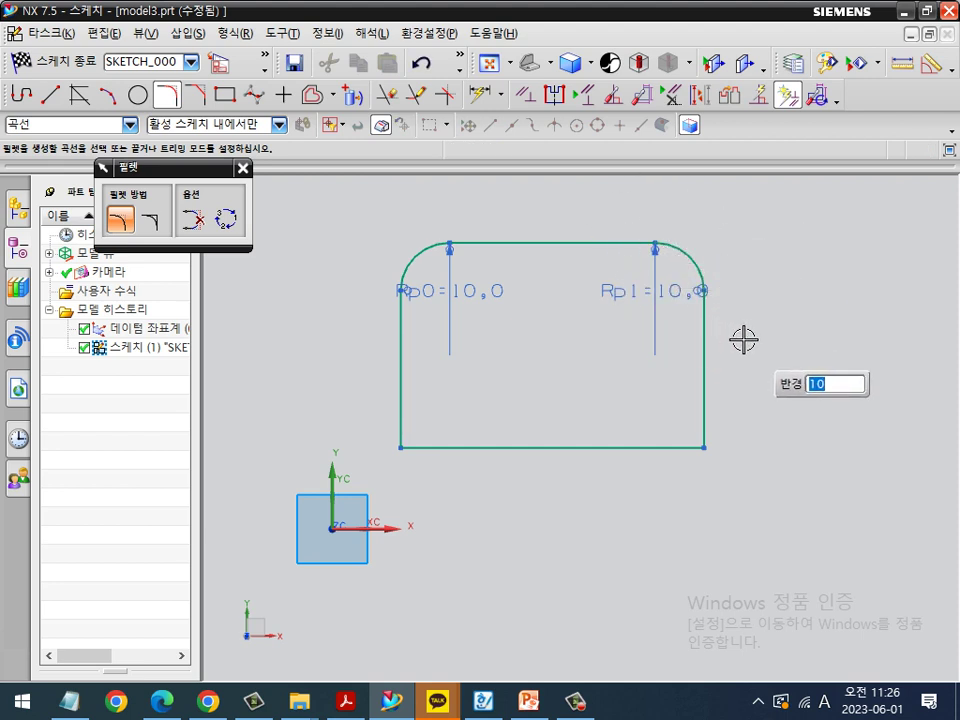
{"action": "middle_click_drag", "start_coordinate": [804, 403], "coordinate": [797, 366], "text": "shift"}
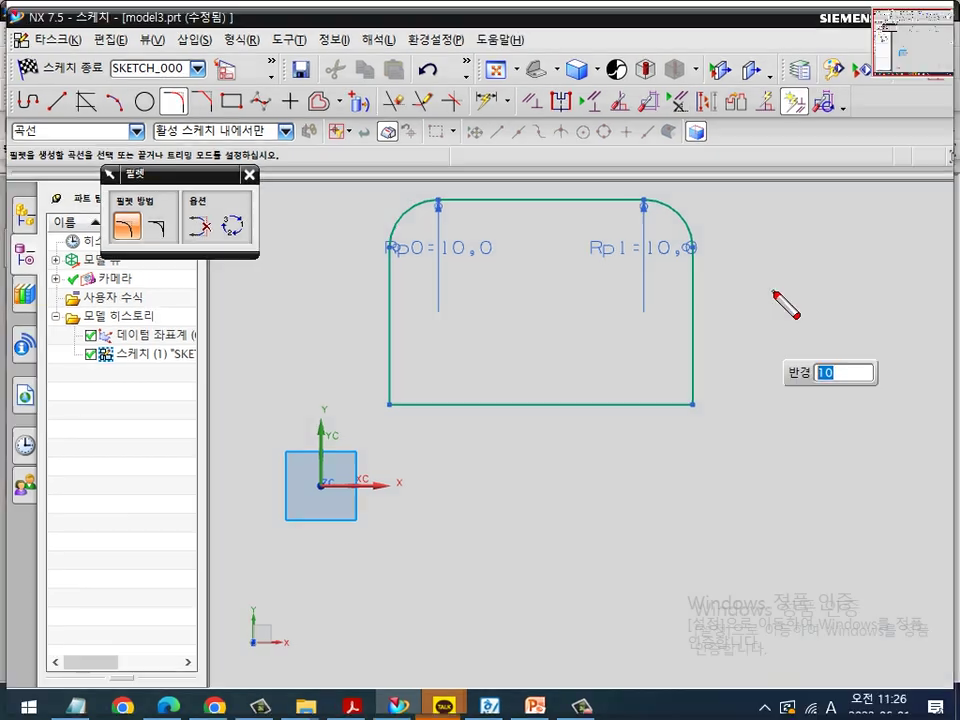
Step: Round the rectangle's lower-right and lower-left corners with 10 mm fillets by sweeping freehand across their edges
{"action": "mouse_move", "coordinate": [767, 297]}
{"action": "left_mouse_down"}
{"action": "mouse_move", "coordinate": [505, 500]}
{"action": "mouse_move", "coordinate": [555, 482]}
{"action": "left_mouse_up"}
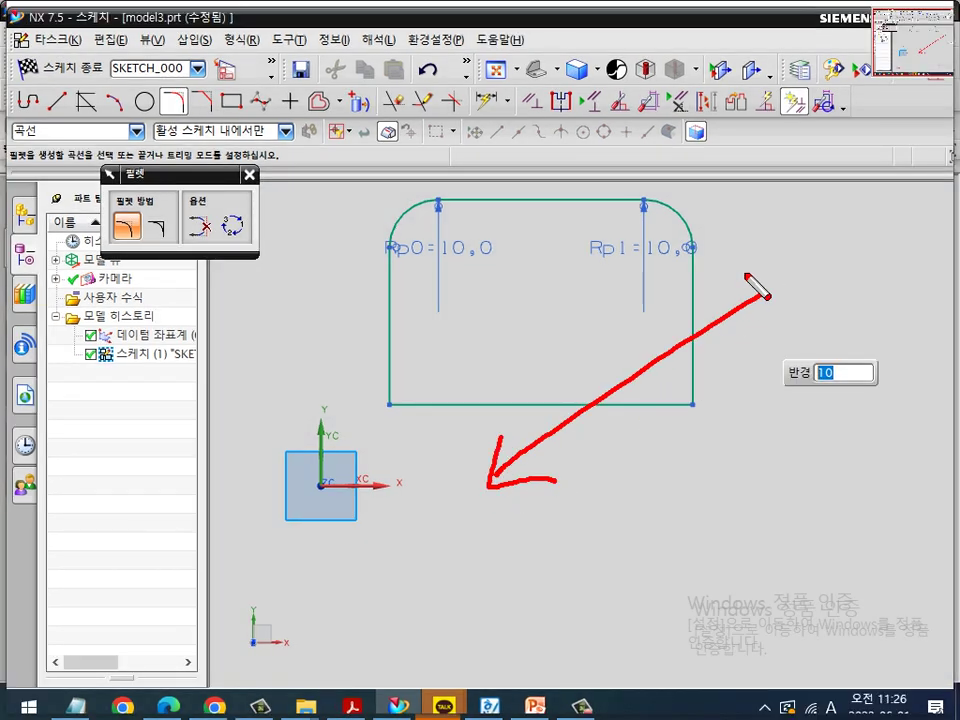
{"action": "mouse_move", "coordinate": [747, 272]}
{"action": "left_mouse_down"}
{"action": "mouse_move", "coordinate": [521, 464]}
{"action": "mouse_move", "coordinate": [578, 480]}
{"action": "mouse_move", "coordinate": [590, 473]}
{"action": "left_mouse_up"}
{"action": "left_click_drag", "start_coordinate": [778, 271], "coordinate": [578, 430]}
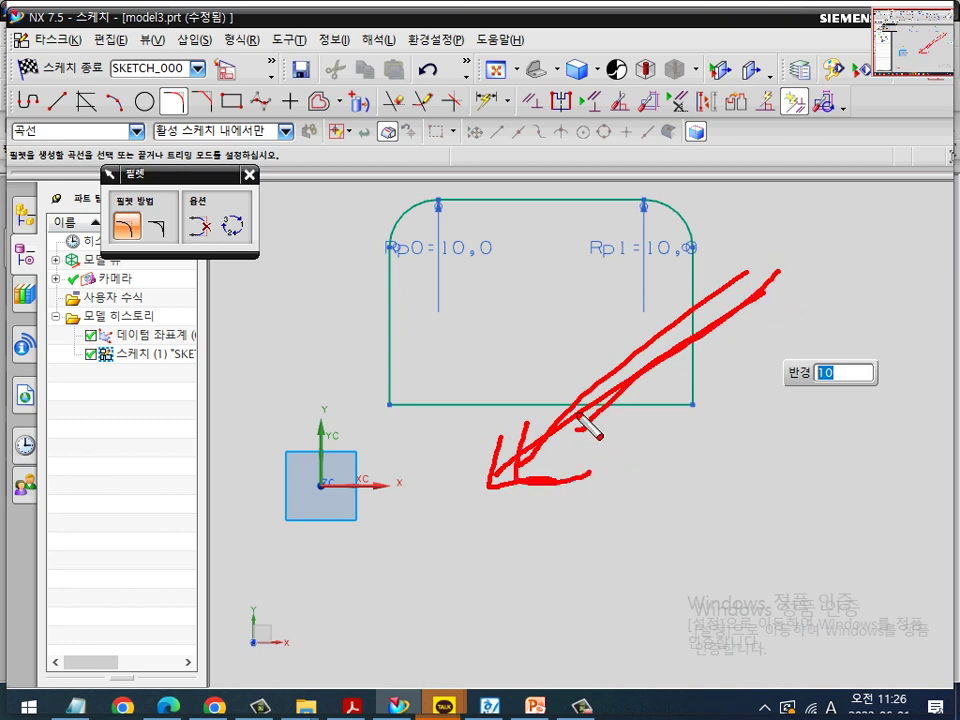
{"action": "key", "text": "Escape"}
{"action": "left_click_drag", "start_coordinate": [759, 298], "coordinate": [492, 497]}
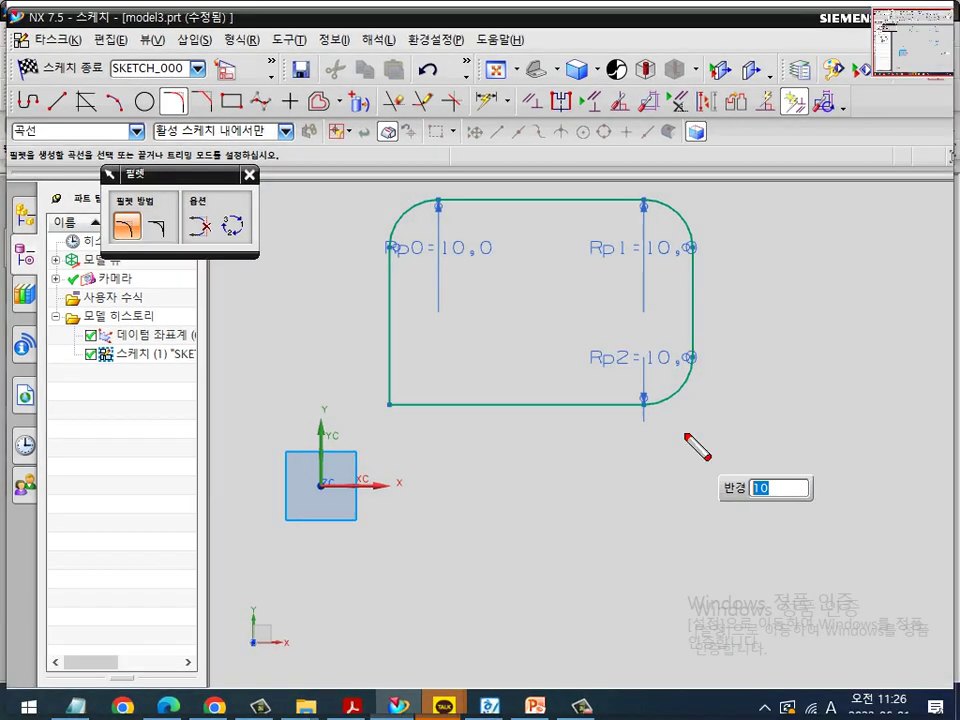
{"action": "left_click_drag", "start_coordinate": [675, 429], "coordinate": [705, 456]}
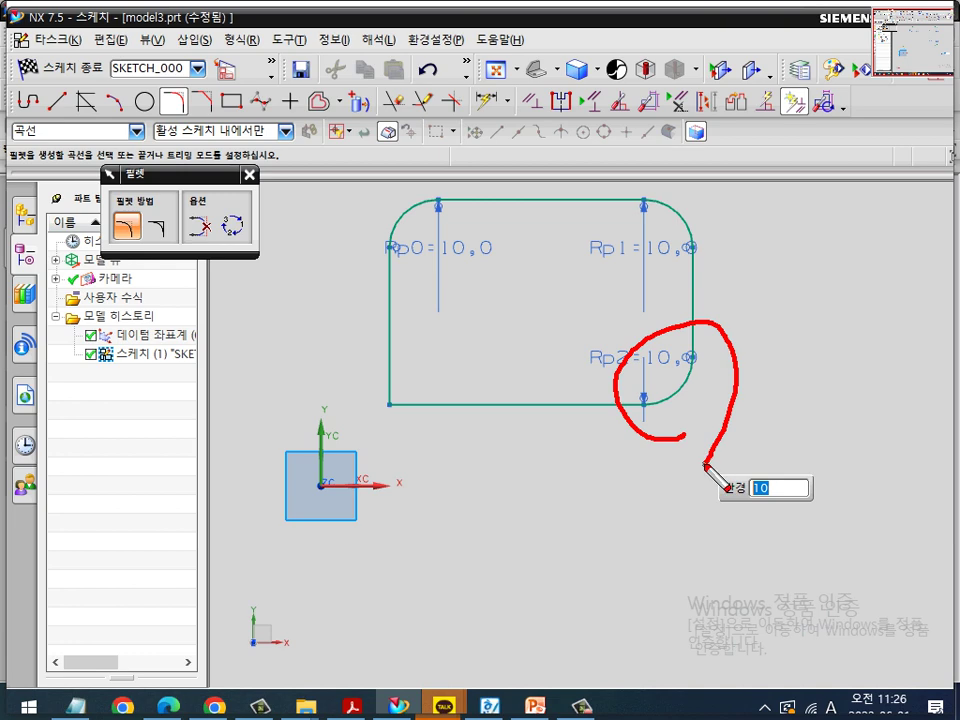
{"action": "key", "text": "Escape"}
{"action": "left_click_drag", "start_coordinate": [540, 495], "coordinate": [242, 274]}
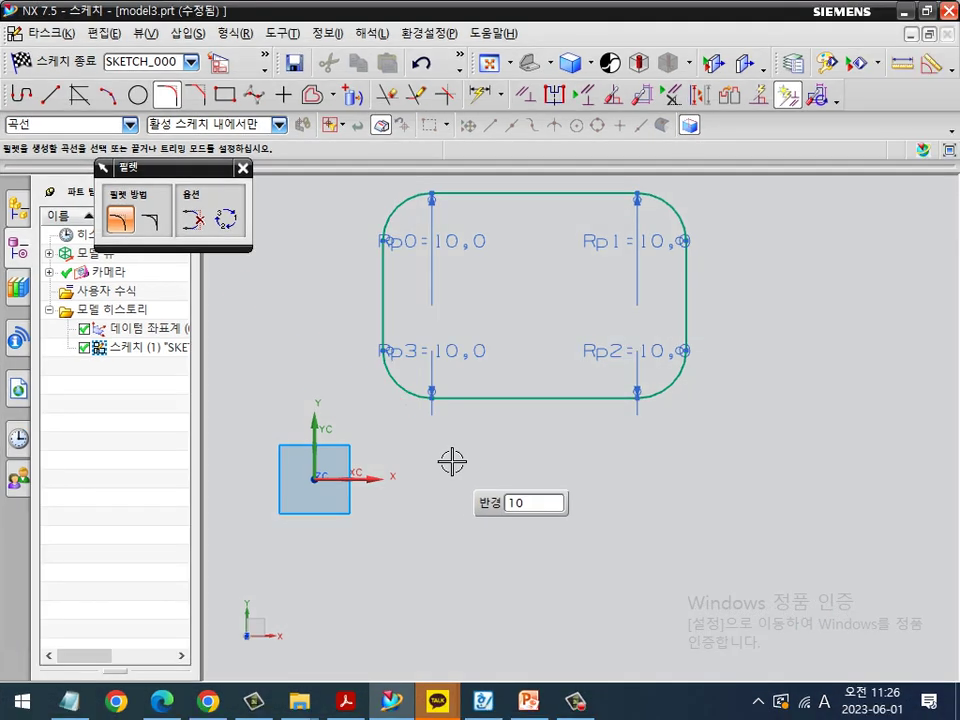
{"action": "left_click_drag", "start_coordinate": [439, 449], "coordinate": [472, 459]}
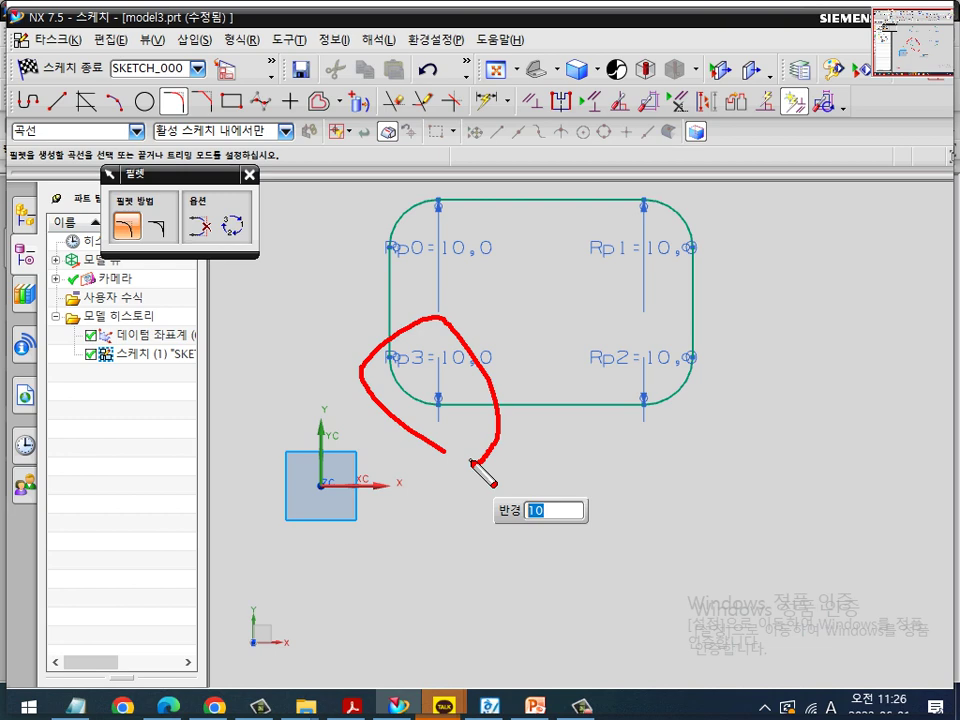
{"action": "key", "text": "Escape"}
Step: Undo all four corner fillets on the rectangle
{"action": "key", "text": "ctrl+z"}
{"action": "key", "text": "ctrl+z"}
{"action": "key", "text": "ctrl+z"}
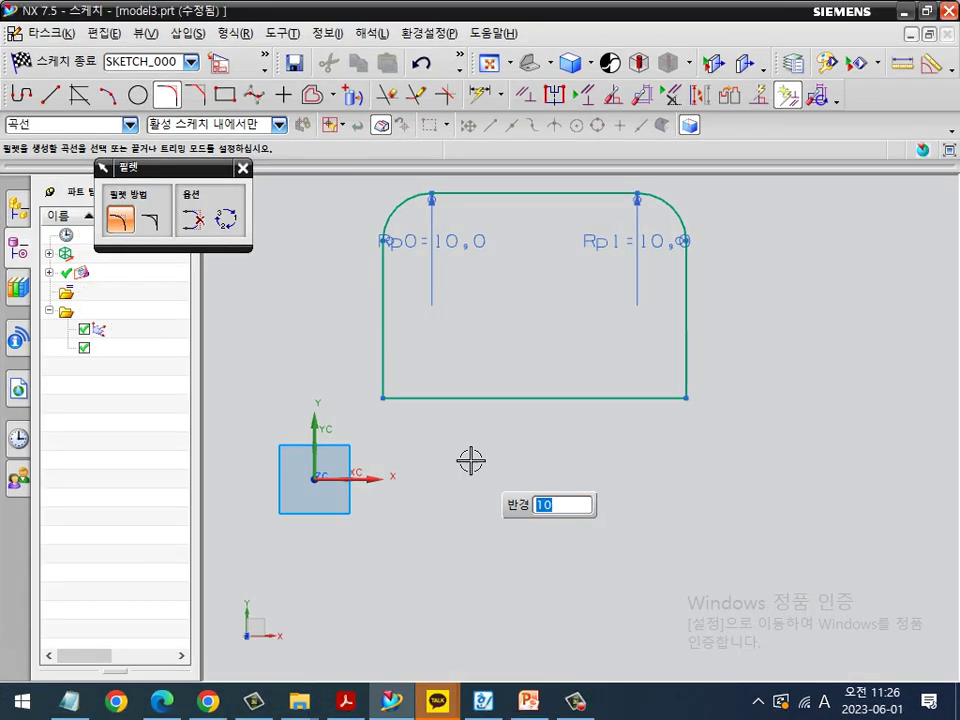
{"action": "key", "text": "ctrl+z"}
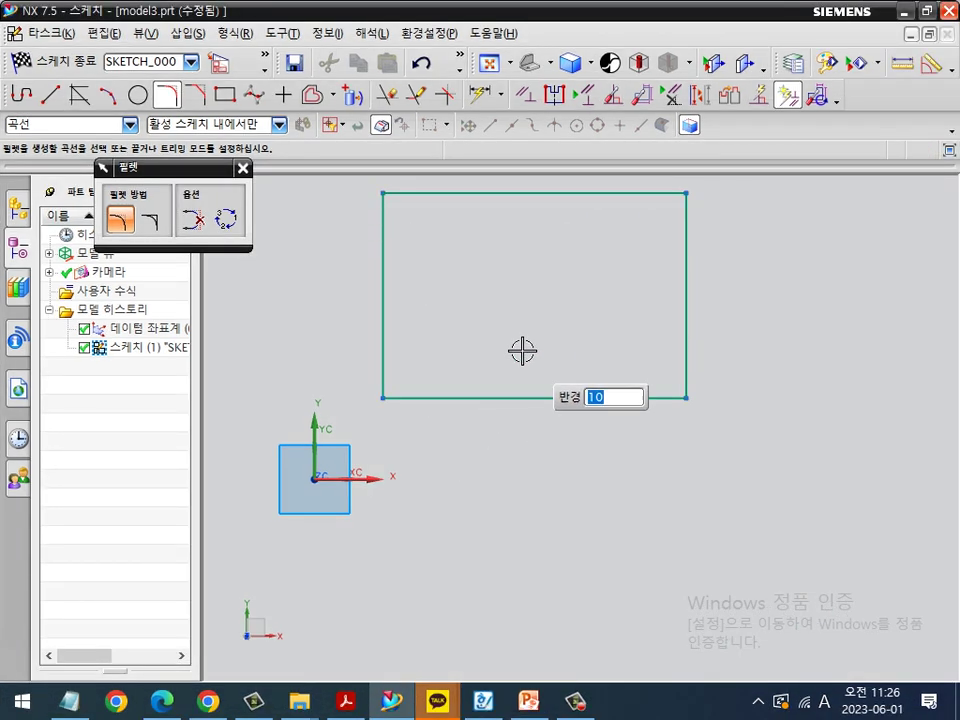
Step: Try twice to fillet all of the rectangle's corners at 10 mm with one continuous freehand sweep, undoing each attempt
{"action": "scroll", "coordinate": [519, 308], "scroll_direction": "down", "scroll_amount": 1}
{"action": "scroll", "coordinate": [560, 293], "scroll_direction": "up", "scroll_amount": 1}
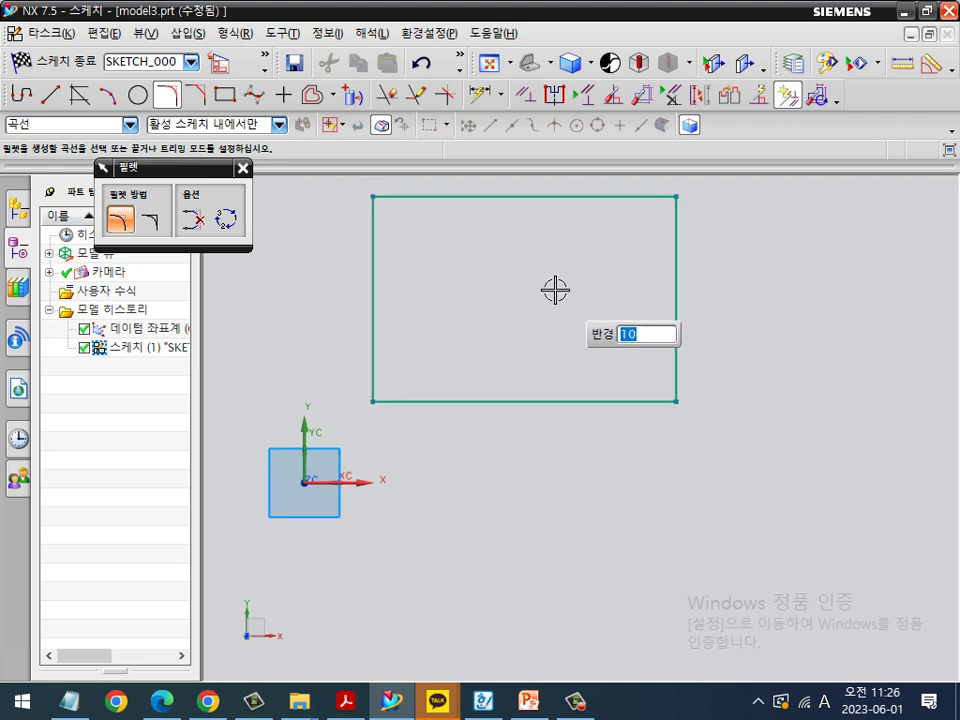
{"action": "type", "text": "0"}
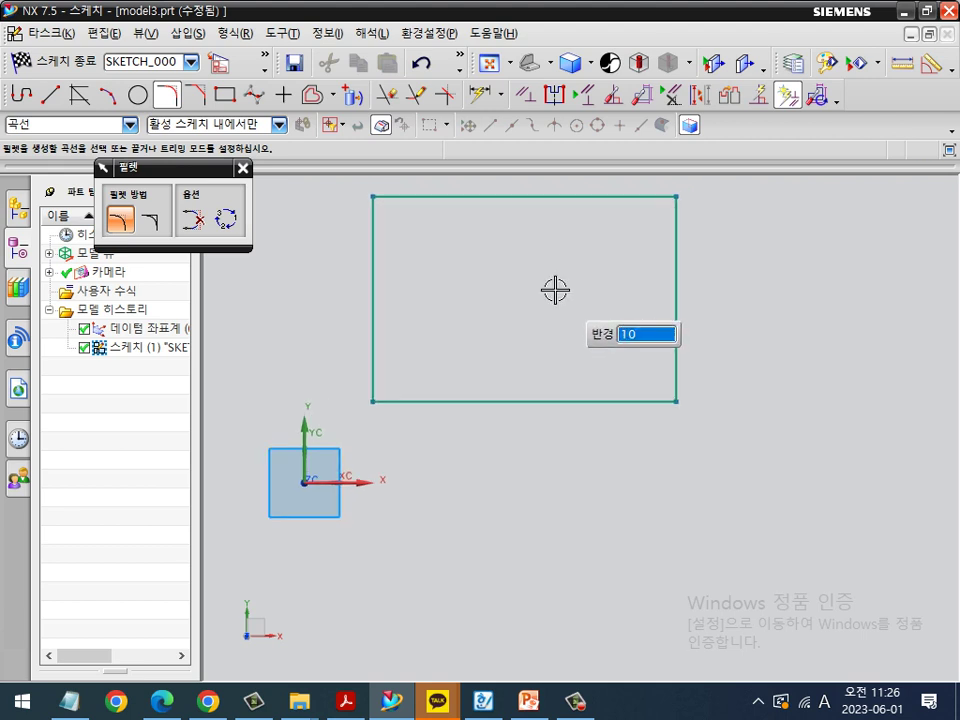
{"action": "scroll", "coordinate": [555, 290], "scroll_direction": "down", "scroll_amount": 1}
{"action": "middle_click_drag", "start_coordinate": [554, 290], "coordinate": [546, 321], "text": "shift"}
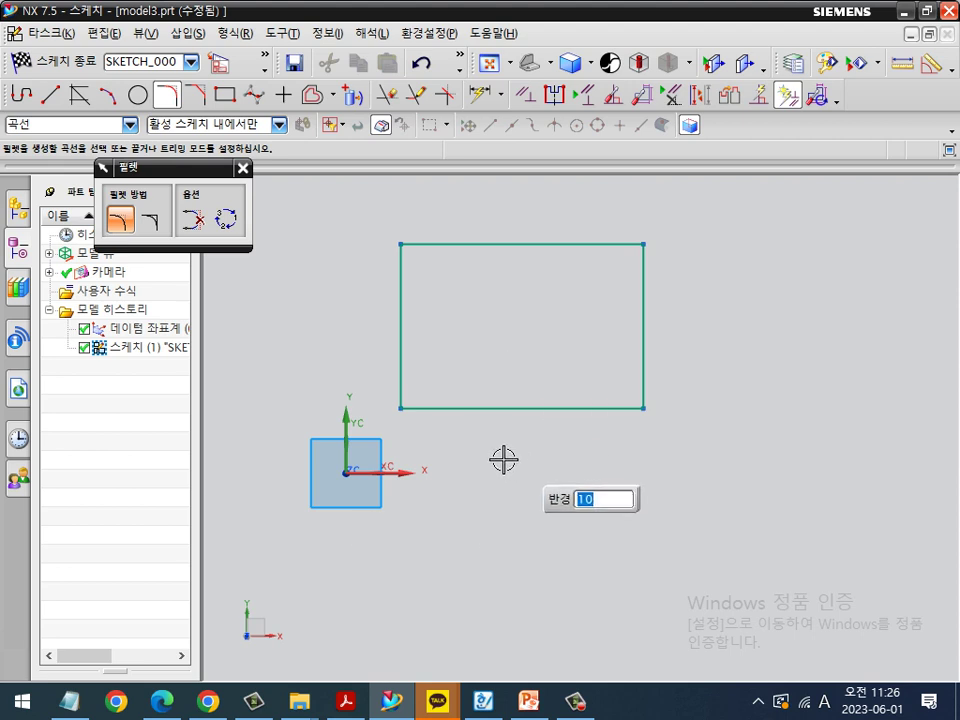
{"action": "mouse_move", "coordinate": [350, 352]}
{"action": "left_mouse_down"}
{"action": "mouse_move", "coordinate": [511, 200]}
{"action": "mouse_move", "coordinate": [739, 403]}
{"action": "left_mouse_up"}
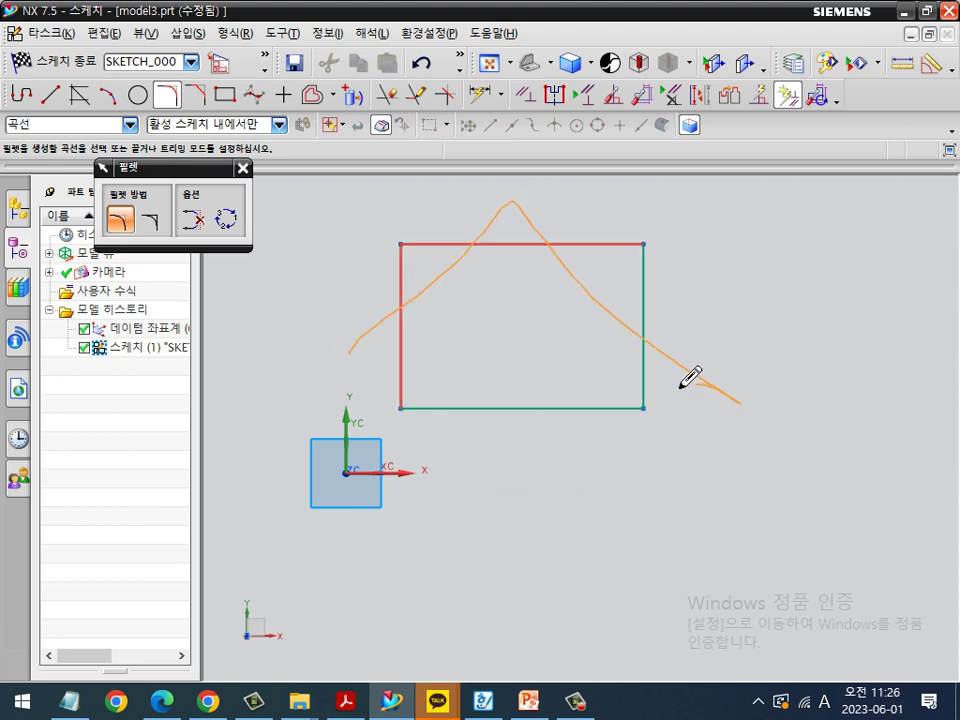
{"action": "mouse_move", "coordinate": [690, 378]}
{"action": "left_mouse_down"}
{"action": "mouse_move", "coordinate": [493, 439]}
{"action": "mouse_move", "coordinate": [381, 386]}
{"action": "mouse_move", "coordinate": [403, 432]}
{"action": "left_mouse_up"}
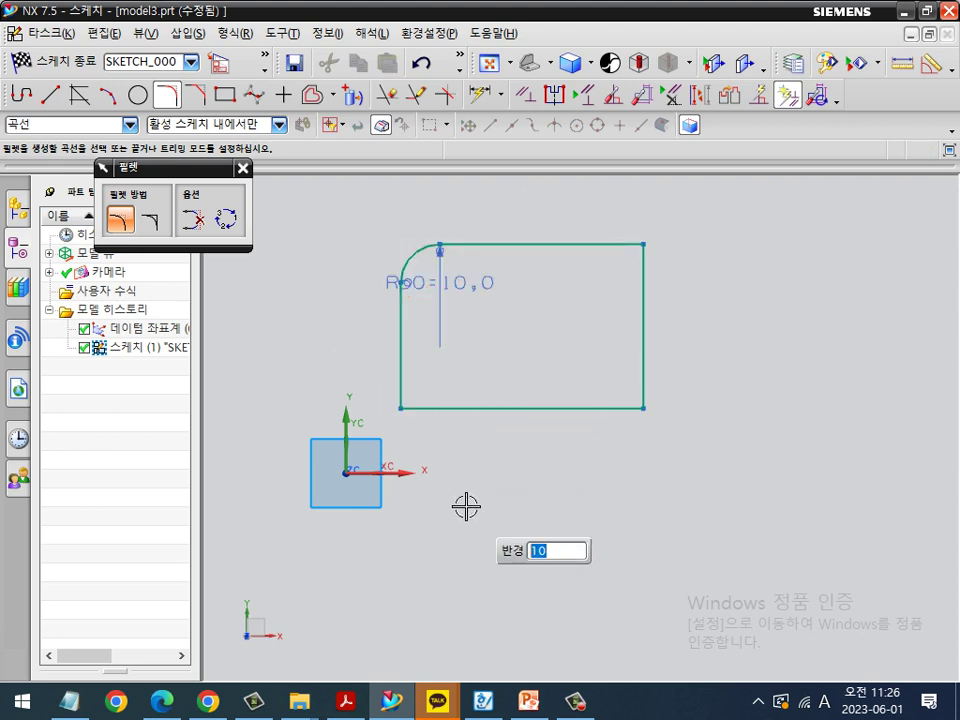
{"action": "key", "text": "ctrl+z"}
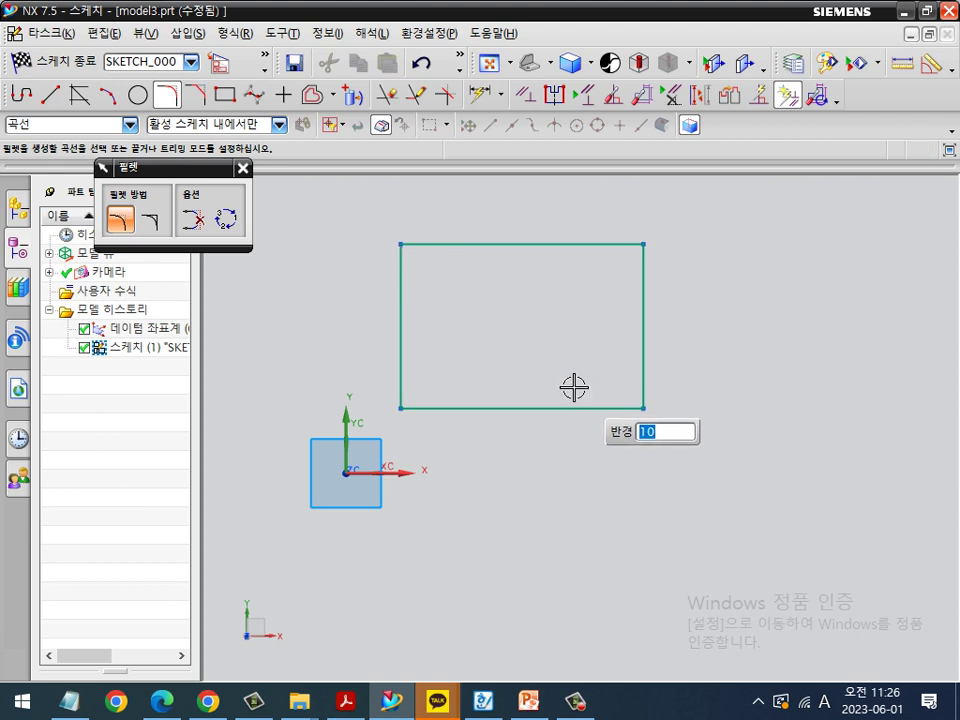
{"action": "left_click_drag", "start_coordinate": [371, 321], "coordinate": [501, 217]}
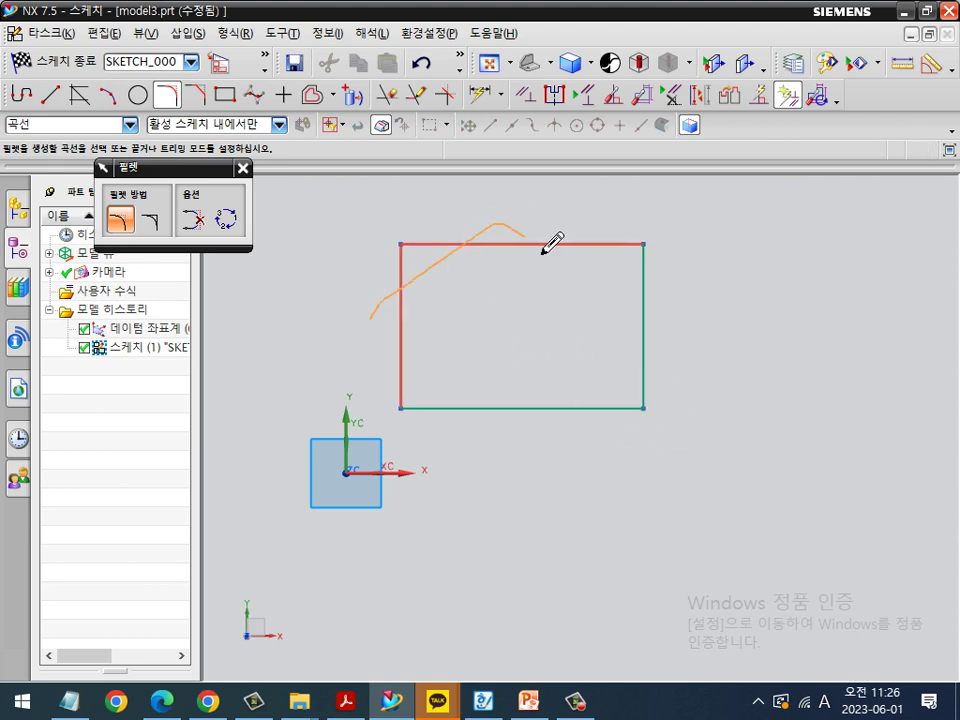
{"action": "mouse_move", "coordinate": [542, 252]}
{"action": "left_mouse_down"}
{"action": "mouse_move", "coordinate": [729, 358]}
{"action": "mouse_move", "coordinate": [765, 444]}
{"action": "left_mouse_up"}
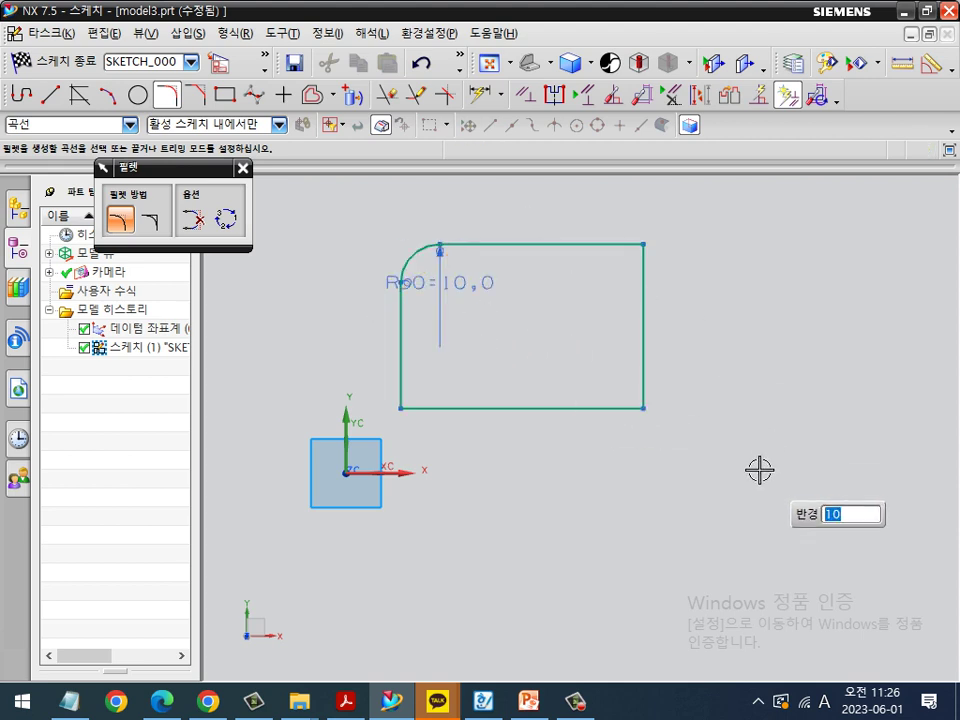
{"action": "key", "text": "ctrl+z"}
Step: Fillet all four corners at 10 mm with one freehand sweep around the rectangle, and undo the four fillets
{"action": "mouse_move", "coordinate": [369, 328]}
{"action": "left_mouse_down"}
{"action": "mouse_move", "coordinate": [456, 193]}
{"action": "mouse_move", "coordinate": [509, 209]}
{"action": "mouse_move", "coordinate": [690, 336]}
{"action": "mouse_move", "coordinate": [516, 476]}
{"action": "mouse_move", "coordinate": [357, 510]}
{"action": "left_mouse_up"}
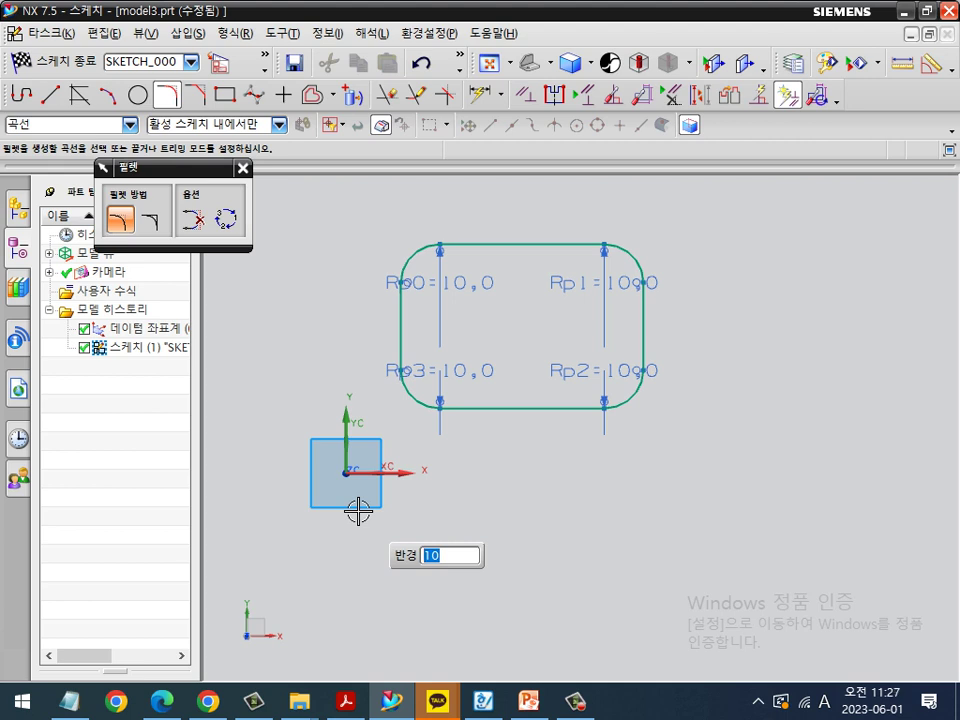
{"action": "key", "text": "ctrl+z"}
{"action": "key", "text": "ctrl+z"}
{"action": "key", "text": "ctrl+z"}
{"action": "key", "text": "ctrl+z"}
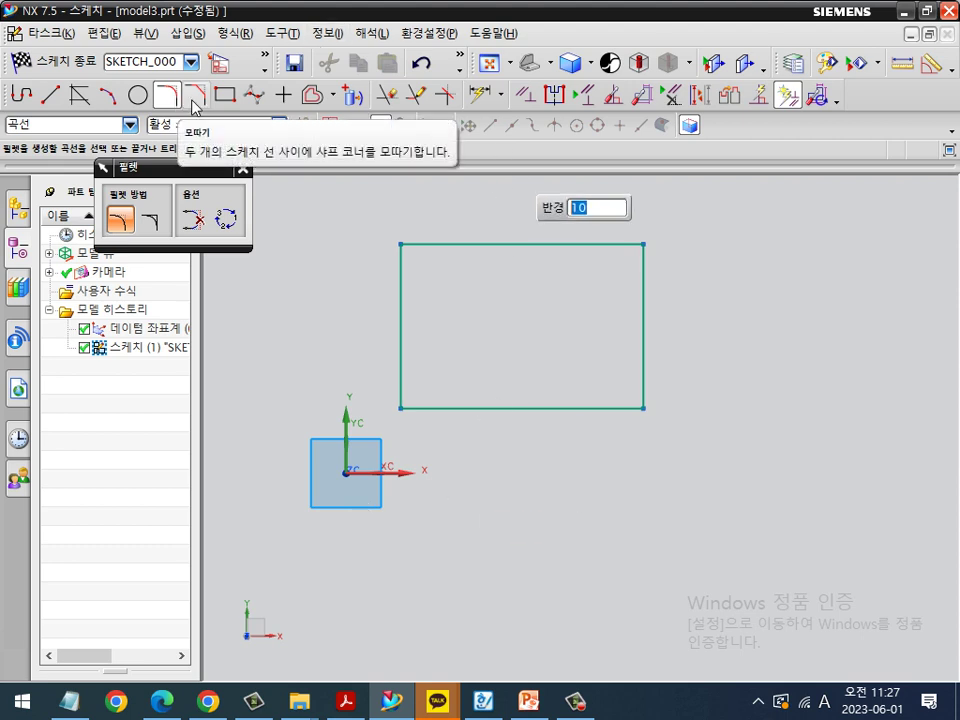
Step: Chamfer the rectangle's upper-left and upper-right corners symmetrically with a distance of 10 mm
{"action": "left_click", "coordinate": [192, 99]}
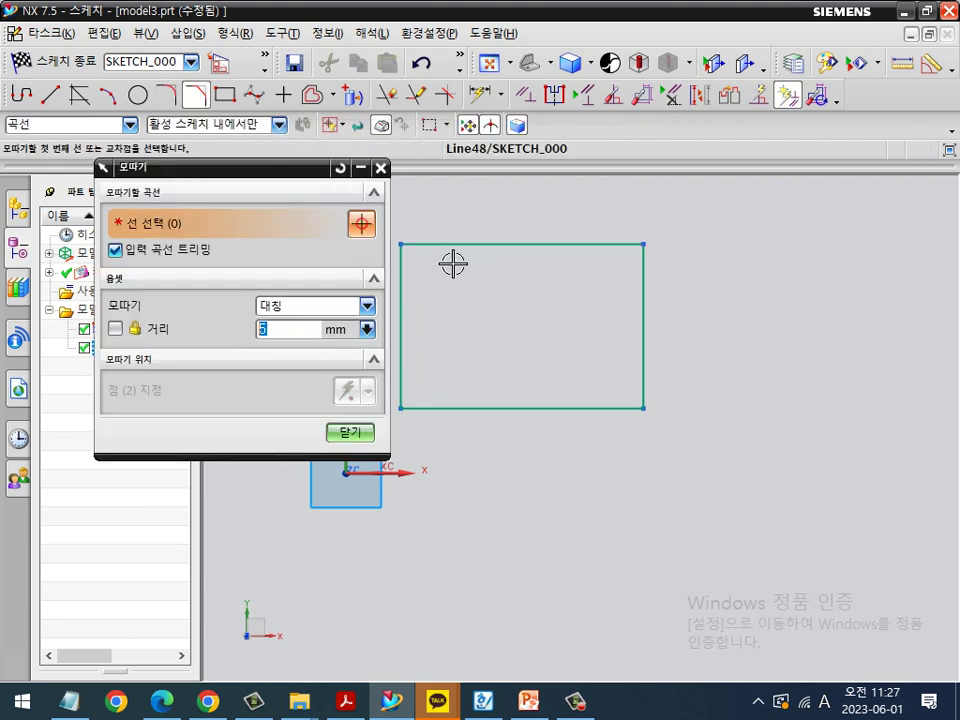
{"action": "mouse_move", "coordinate": [316, 378]}
{"action": "left_mouse_down"}
{"action": "mouse_move", "coordinate": [316, 368]}
{"action": "mouse_move", "coordinate": [250, 345]}
{"action": "mouse_move", "coordinate": [326, 352]}
{"action": "mouse_move", "coordinate": [316, 377]}
{"action": "left_mouse_up"}
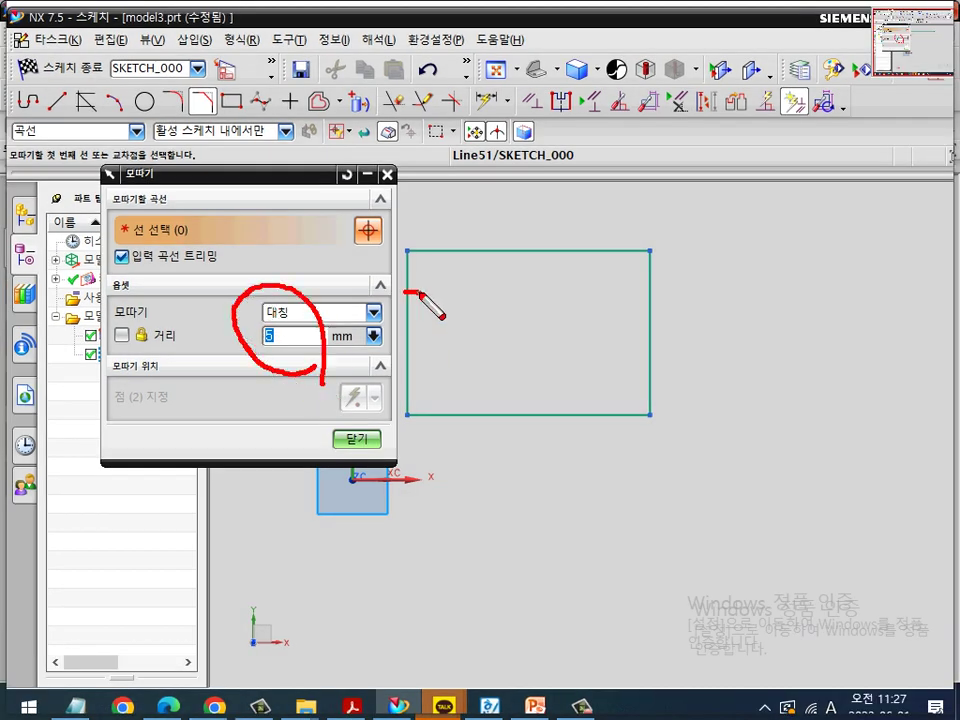
{"action": "left_click_drag", "start_coordinate": [456, 244], "coordinate": [455, 268]}
{"action": "type", "text": "2"}
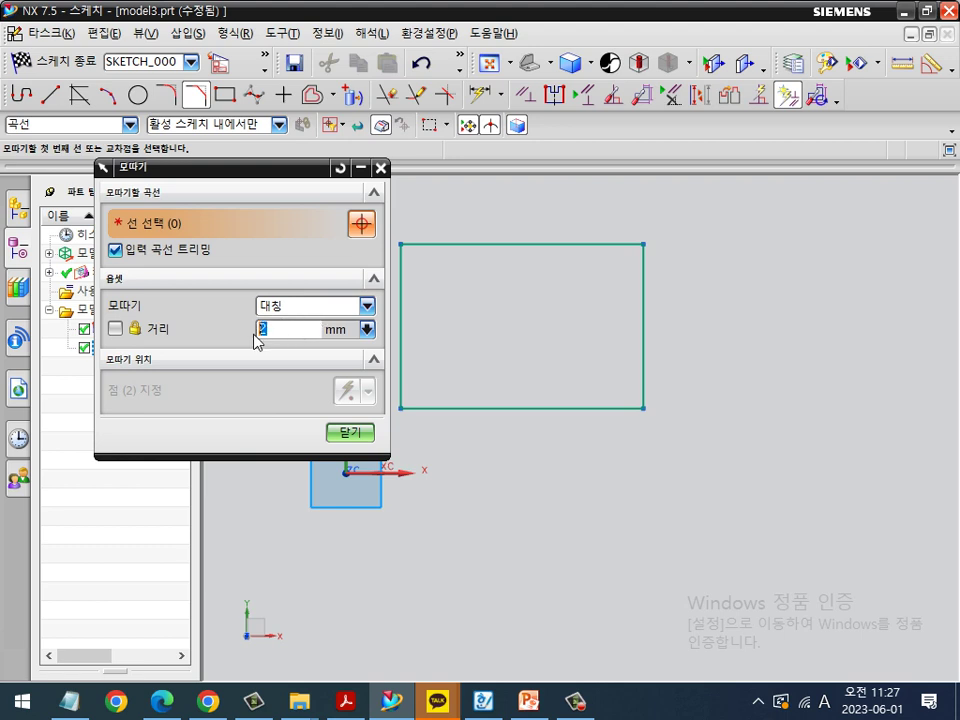
{"action": "type", "text": "0"}
{"action": "key", "text": "Return"}
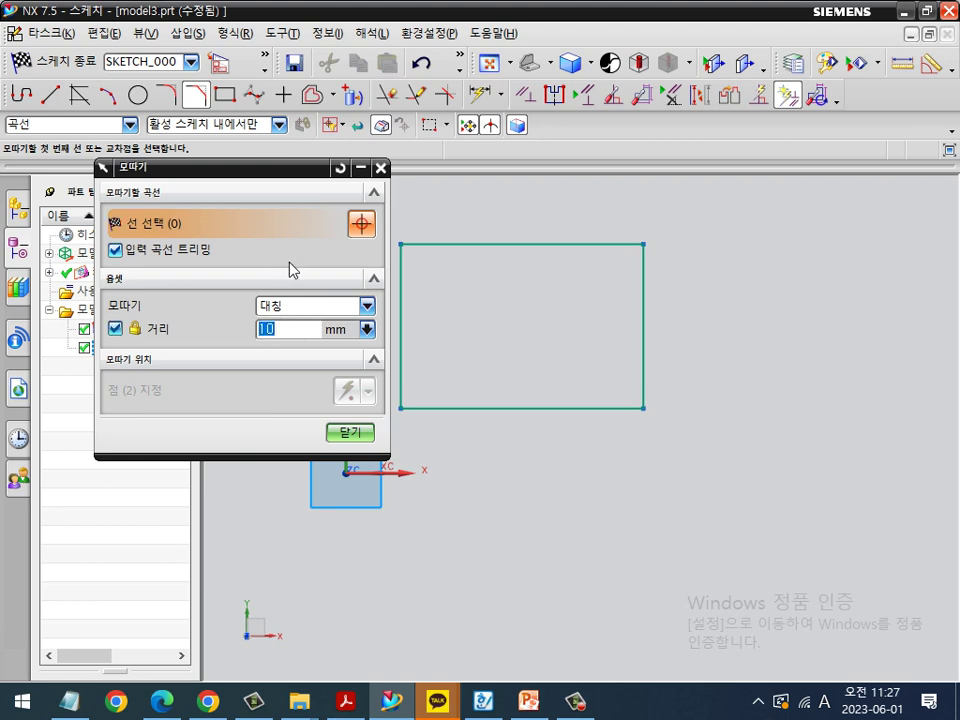
{"action": "mouse_move", "coordinate": [301, 341]}
{"action": "left_mouse_down"}
{"action": "mouse_move", "coordinate": [220, 338]}
{"action": "mouse_move", "coordinate": [312, 359]}
{"action": "left_mouse_up"}
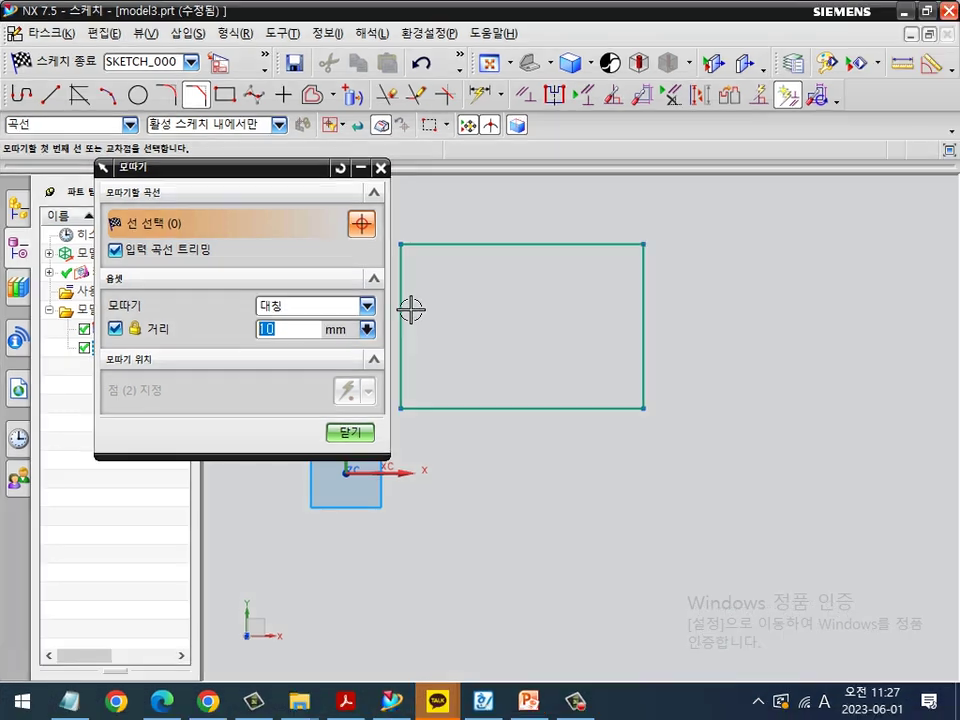
{"action": "scroll", "coordinate": [431, 285], "scroll_direction": "up", "scroll_amount": 2}
{"action": "left_click", "coordinate": [449, 262]}
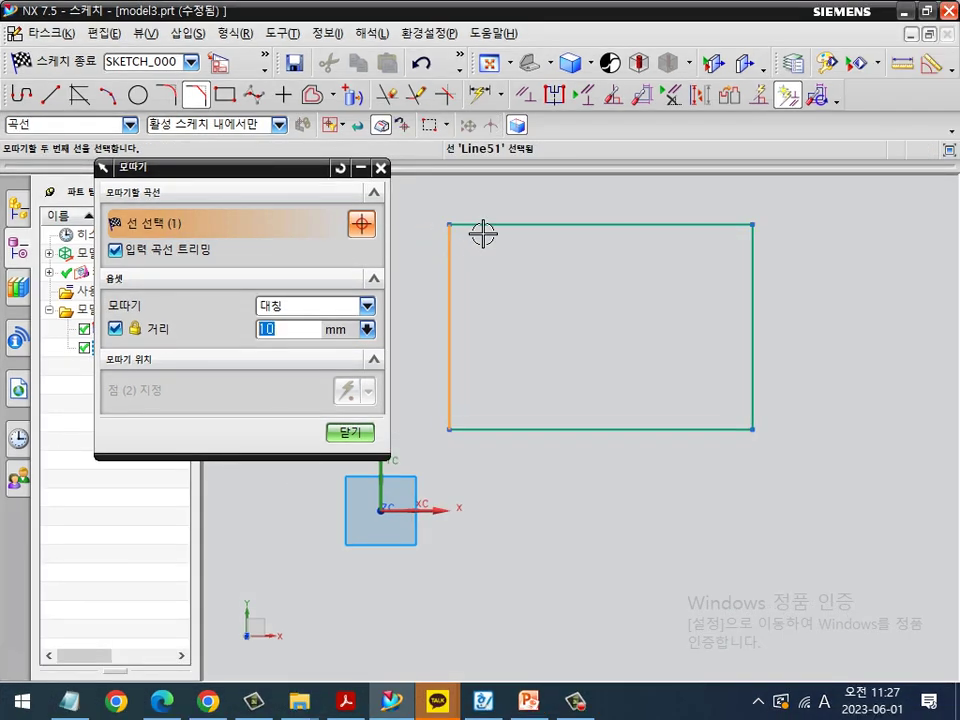
{"action": "left_click", "coordinate": [485, 226]}
{"action": "left_click", "coordinate": [708, 238]}
{"action": "left_click", "coordinate": [751, 317]}
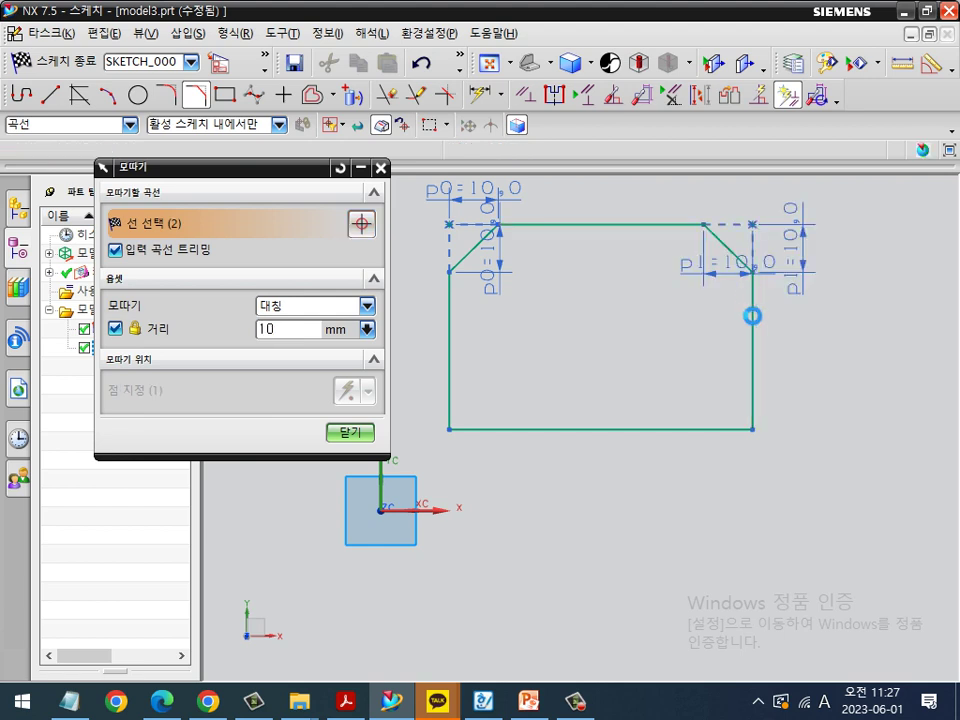
Step: Chamfer the rectangle's lower-right and lower-left corners symmetrically at 10 mm with freehand strokes, and undo all four corner chamfers
{"action": "left_click_drag", "start_coordinate": [648, 477], "coordinate": [652, 482]}
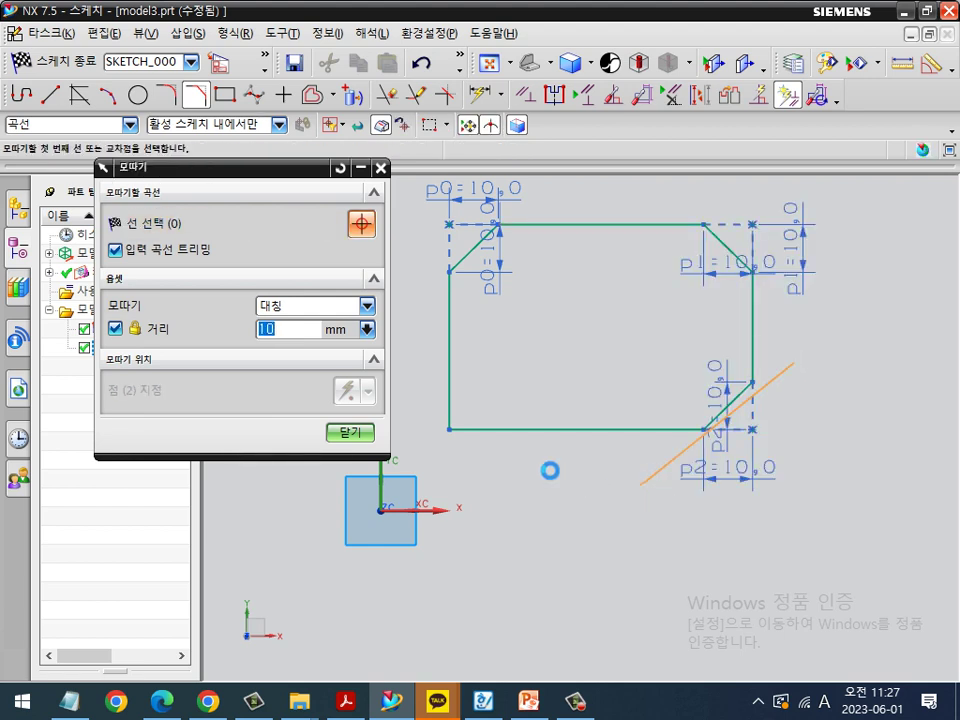
{"action": "left_click_drag", "start_coordinate": [549, 467], "coordinate": [446, 415]}
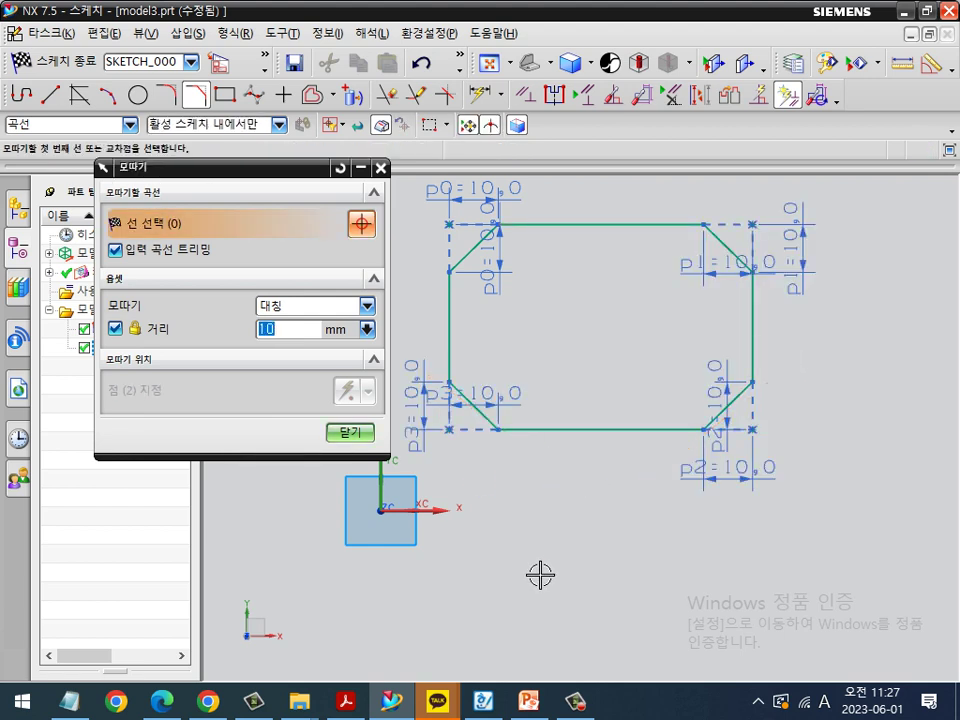
{"action": "key", "text": "ctrl+z"}
{"action": "key", "text": "ctrl+z"}
{"action": "key", "text": "ctrl+z"}
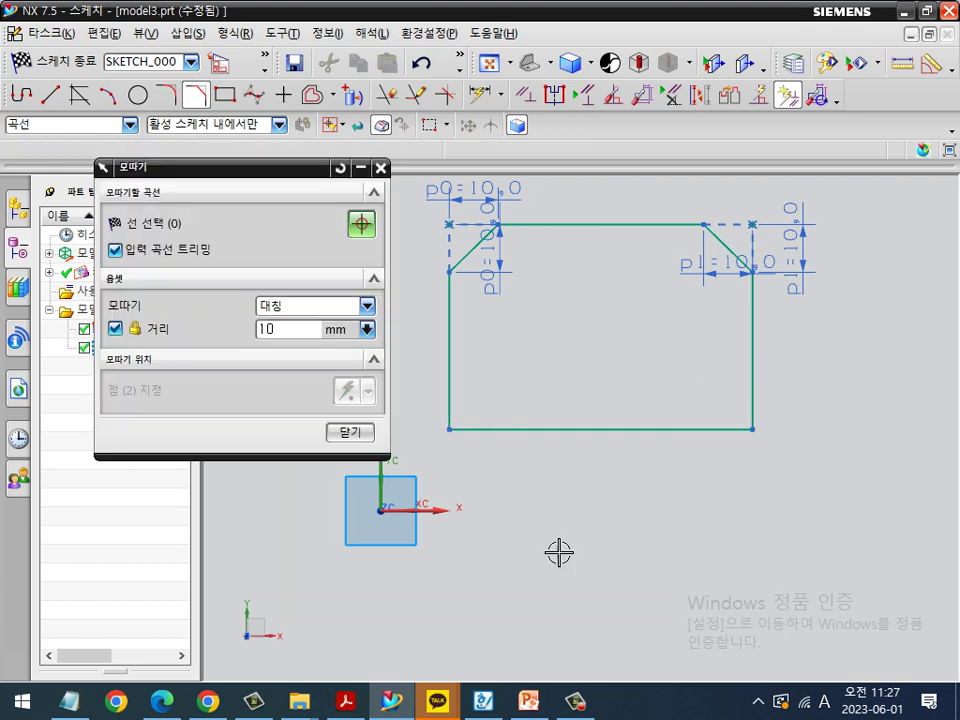
{"action": "key", "text": "ctrl+z"}
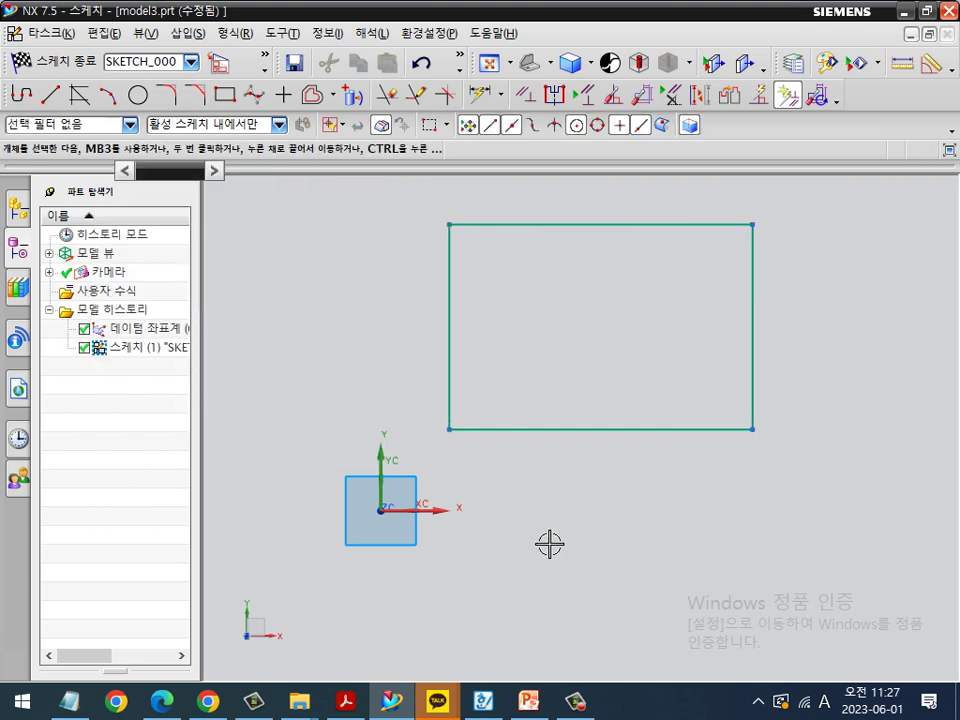
Step: Chamfer the rectangle's upper-left corner asymmetrically, with 10 mm along its vertical edge and 5 mm along its top edge
{"action": "left_click", "coordinate": [196, 94]}
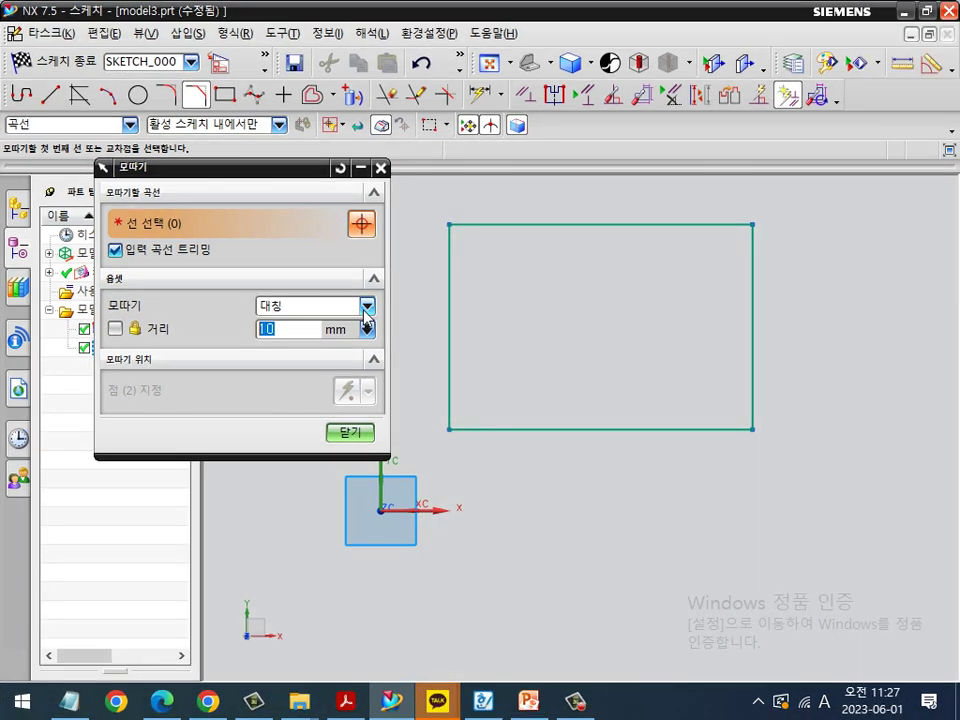
{"action": "left_click", "coordinate": [366, 307]}
{"action": "left_click", "coordinate": [358, 340]}
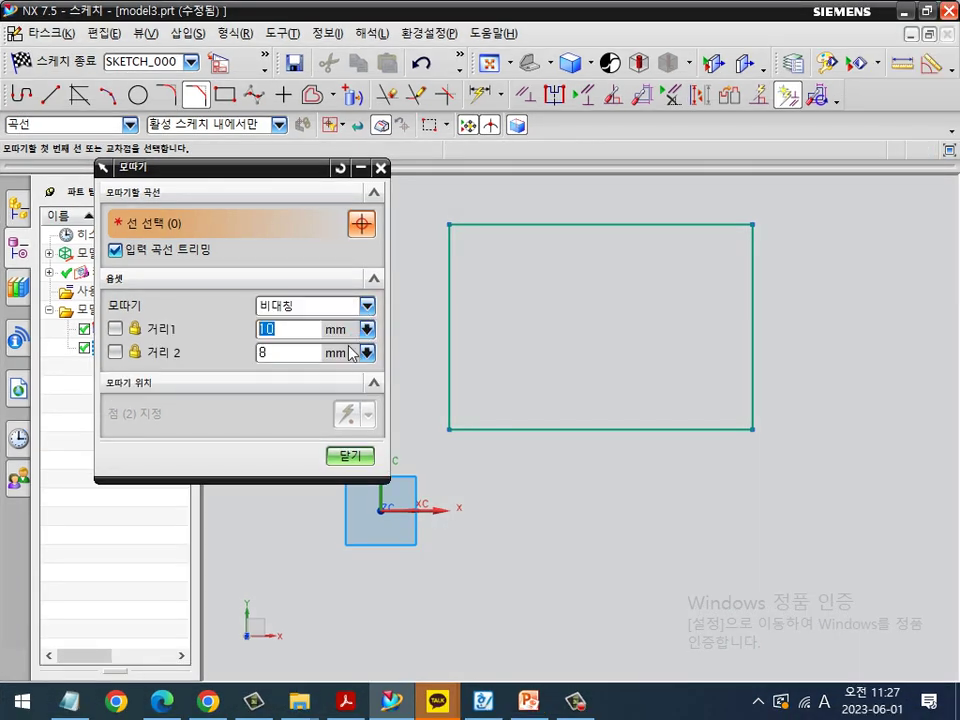
{"action": "type", "text": "10"}
{"action": "key", "text": "Tab"}
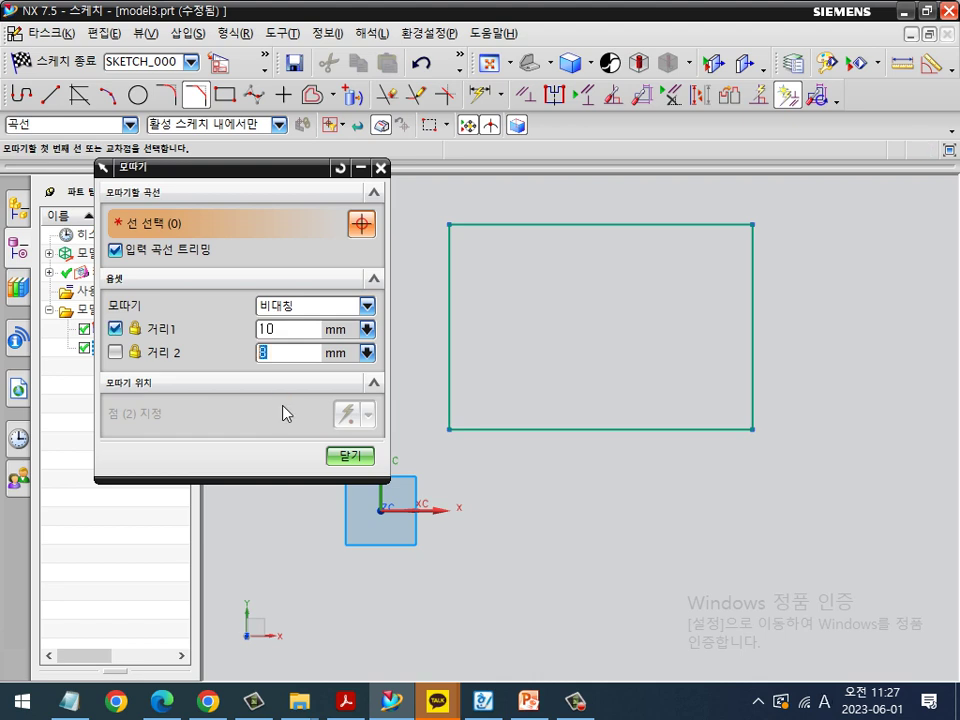
{"action": "key", "text": "Tab"}
{"action": "type", "text": "10"}
{"action": "key", "text": "Tab"}
{"action": "type", "text": "5"}
{"action": "key", "text": "Tab"}
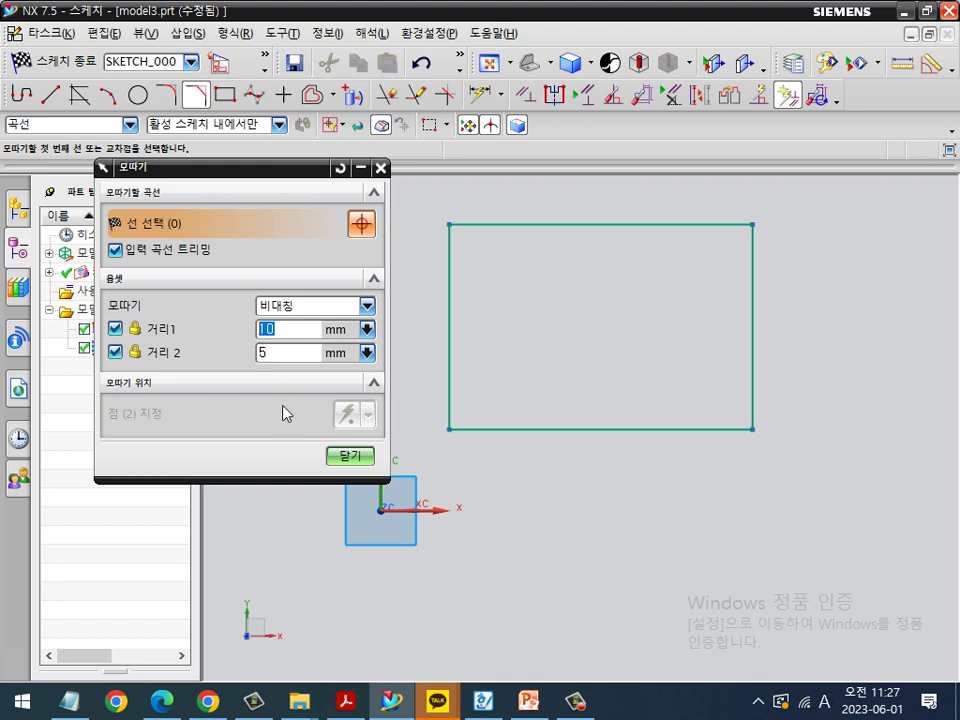
{"action": "left_click", "coordinate": [449, 257]}
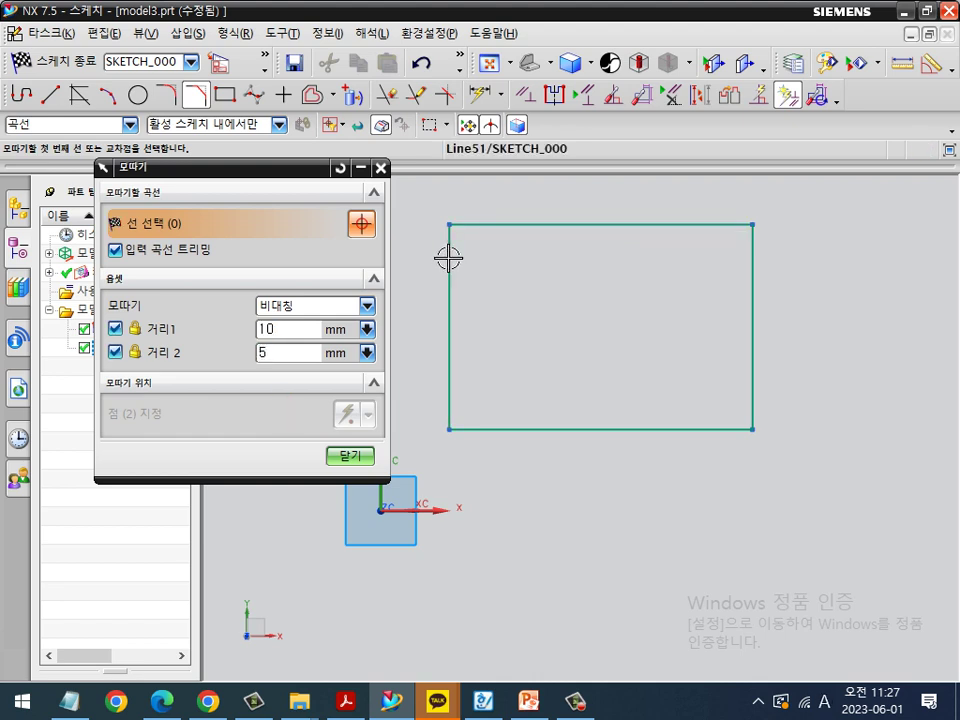
{"action": "left_click", "coordinate": [491, 230]}
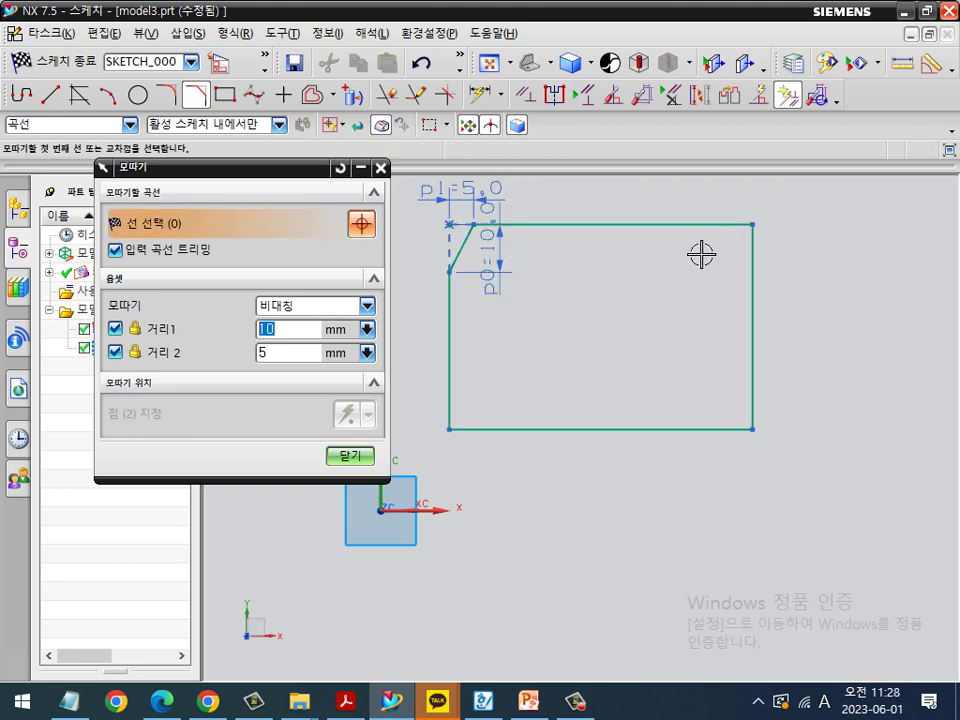
Step: Chamfer the upper-right corner asymmetrically, 10 mm along the top edge and 5 mm down the vertical edge, and undo both asymmetric chamfers
{"action": "left_click", "coordinate": [709, 224]}
{"action": "left_click", "coordinate": [753, 274]}
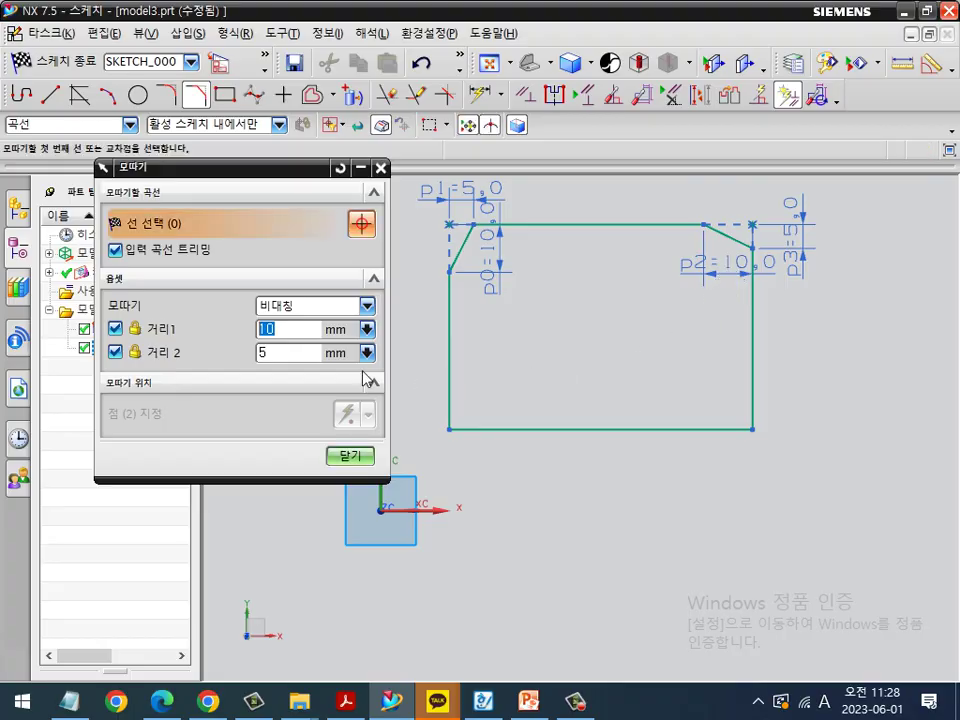
{"action": "key", "text": "ctrl+2"}
{"action": "mouse_move", "coordinate": [340, 383]}
{"action": "left_mouse_down"}
{"action": "mouse_move", "coordinate": [261, 388]}
{"action": "mouse_move", "coordinate": [332, 369]}
{"action": "mouse_move", "coordinate": [317, 393]}
{"action": "left_mouse_up"}
{"action": "key", "text": "Escape"}
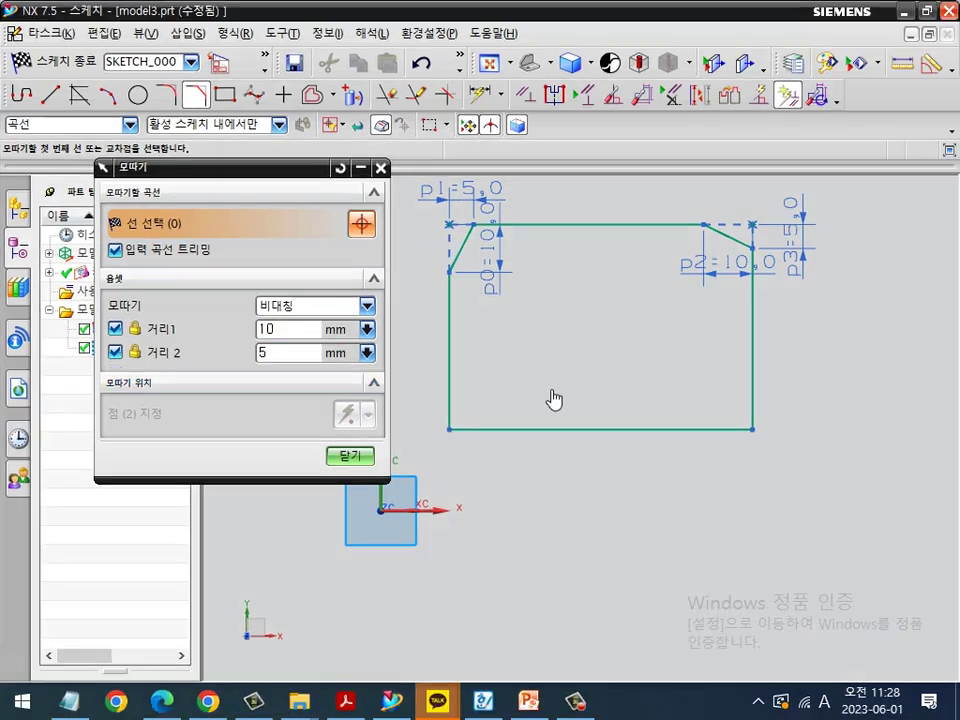
{"action": "key", "text": "ctrl+z"}
{"action": "key", "text": "ctrl+z"}
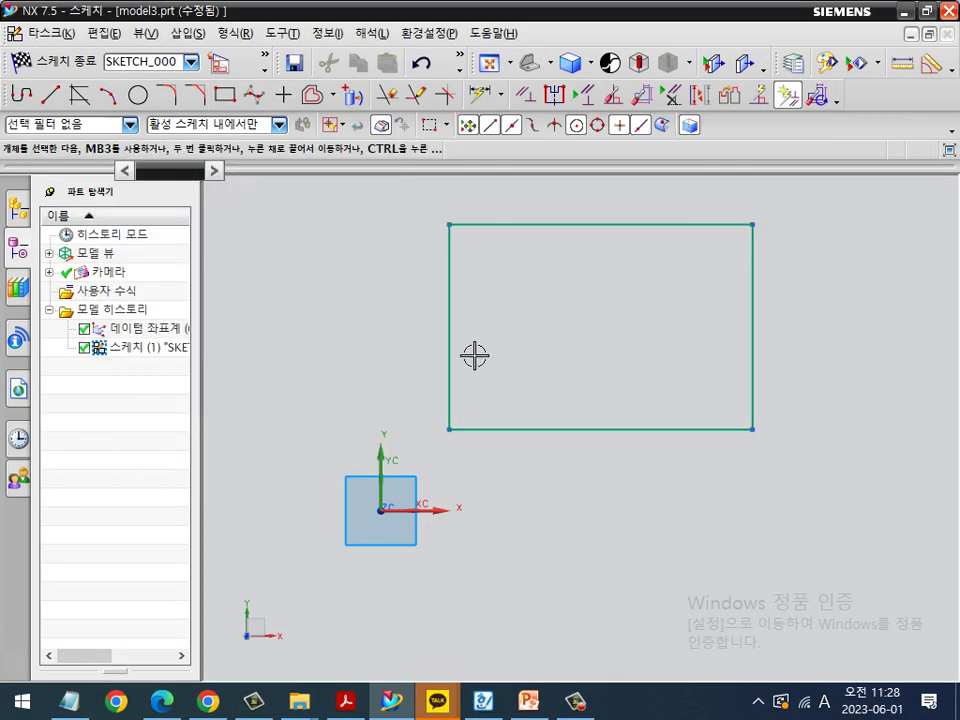
Step: Try to chamfer the rectangle's upper-right corner by offset and angle, with a 30° angle and the distance left free
{"action": "left_click", "coordinate": [196, 94]}
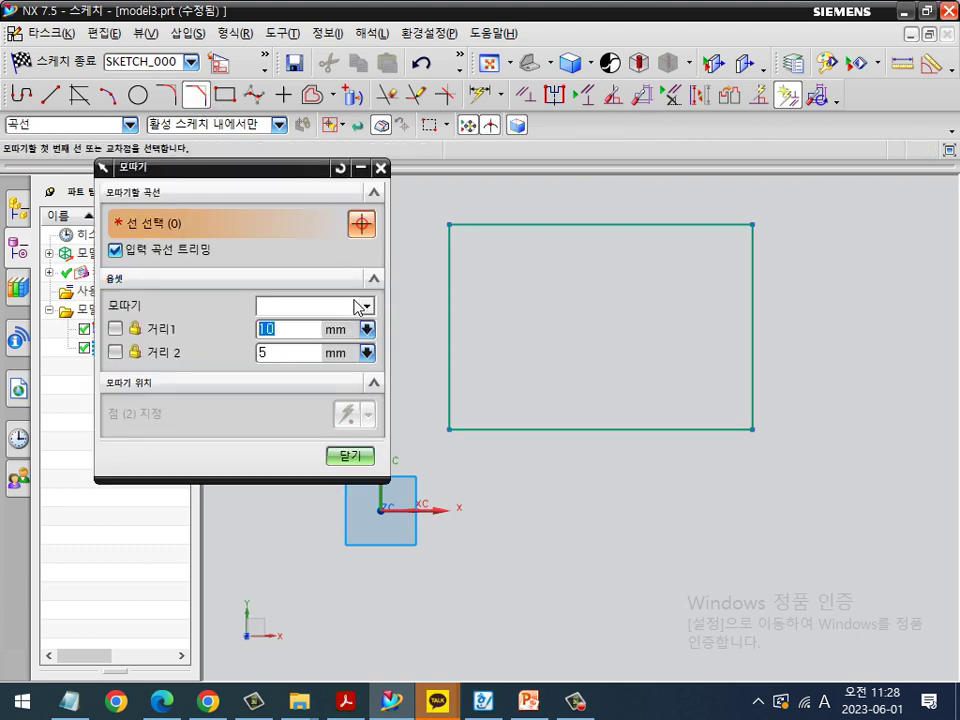
{"action": "left_click", "coordinate": [368, 306]}
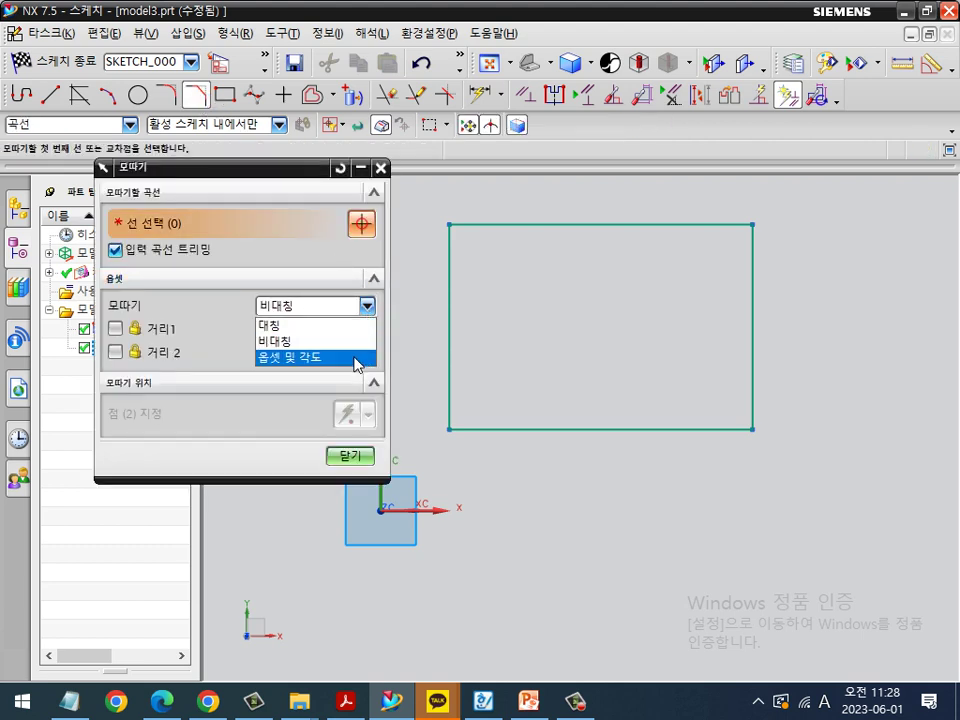
{"action": "left_click", "coordinate": [320, 357]}
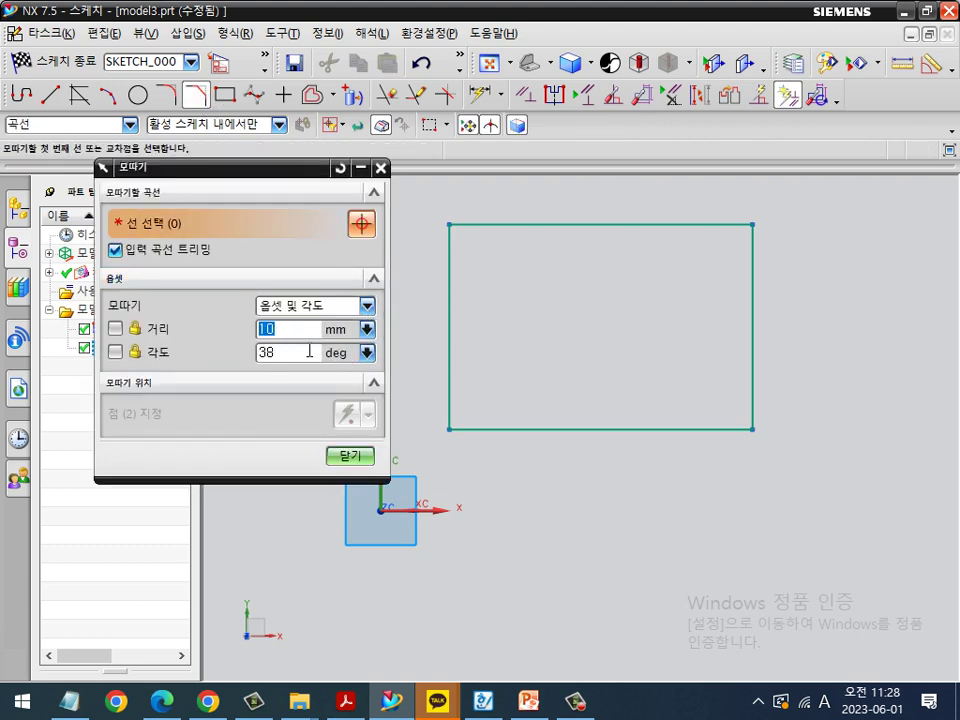
{"action": "key", "text": "Tab"}
{"action": "left_click", "coordinate": [681, 222]}
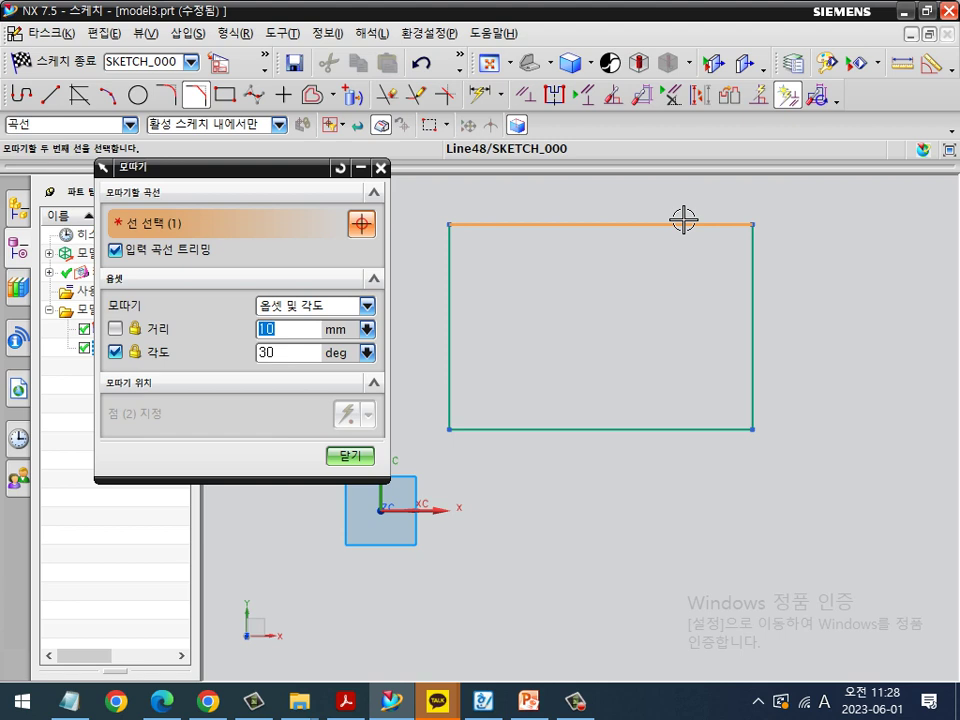
{"action": "left_click", "coordinate": [752, 280]}
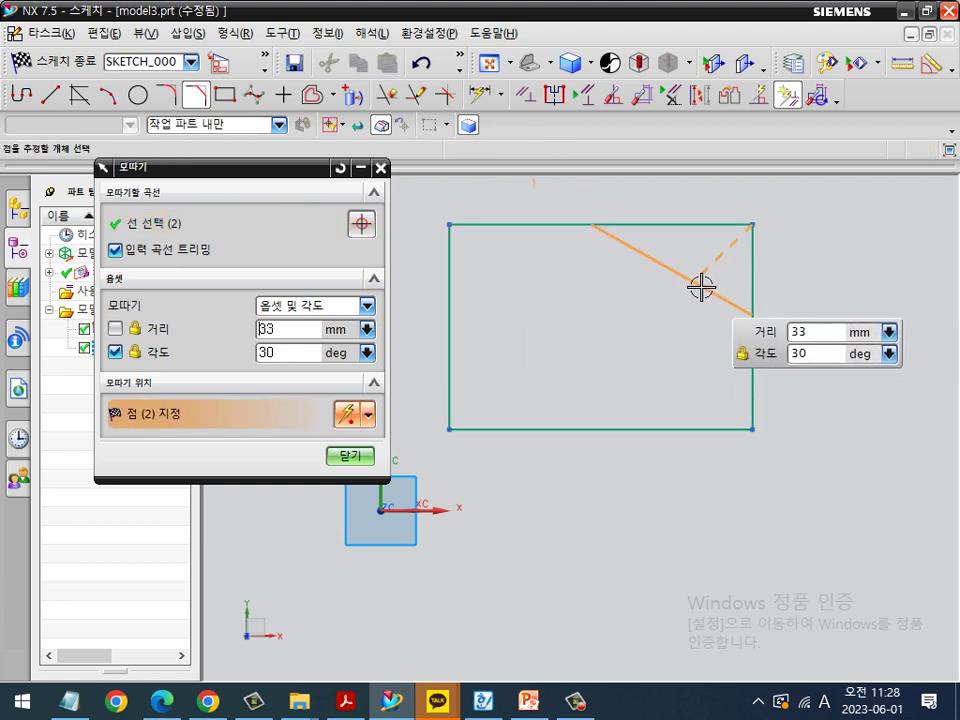
{"action": "left_click", "coordinate": [694, 297]}
Step: Restart the offset-and-angle chamfer with its distance locked at 10 mm and its angle locked at 30°
{"action": "left_click", "coordinate": [195, 96]}
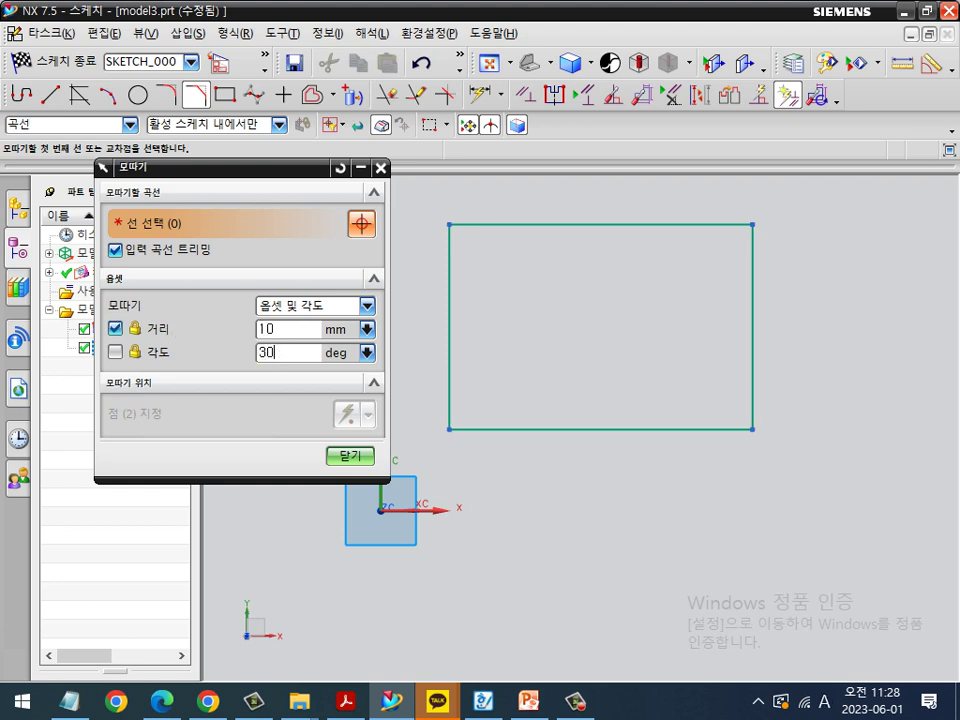
{"action": "key", "text": "Tab"}
{"action": "key", "text": "ctrl+2"}
{"action": "mouse_move", "coordinate": [306, 383]}
{"action": "left_mouse_down"}
{"action": "mouse_move", "coordinate": [287, 391]}
{"action": "mouse_move", "coordinate": [279, 316]}
{"action": "mouse_move", "coordinate": [289, 385]}
{"action": "left_mouse_up"}
{"action": "mouse_move", "coordinate": [170, 403]}
{"action": "left_mouse_down"}
{"action": "mouse_move", "coordinate": [117, 343]}
{"action": "mouse_move", "coordinate": [167, 335]}
{"action": "mouse_move", "coordinate": [167, 401]}
{"action": "left_mouse_up"}
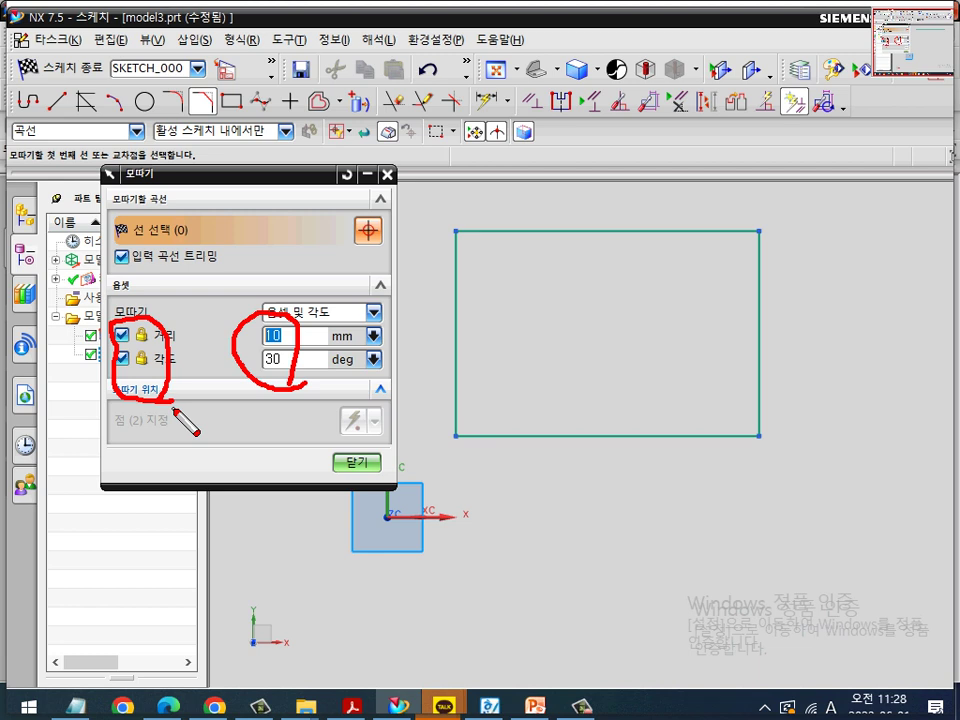
{"action": "mouse_move", "coordinate": [309, 378]}
{"action": "left_mouse_down"}
{"action": "mouse_move", "coordinate": [231, 353]}
{"action": "mouse_move", "coordinate": [273, 391]}
{"action": "left_mouse_up"}
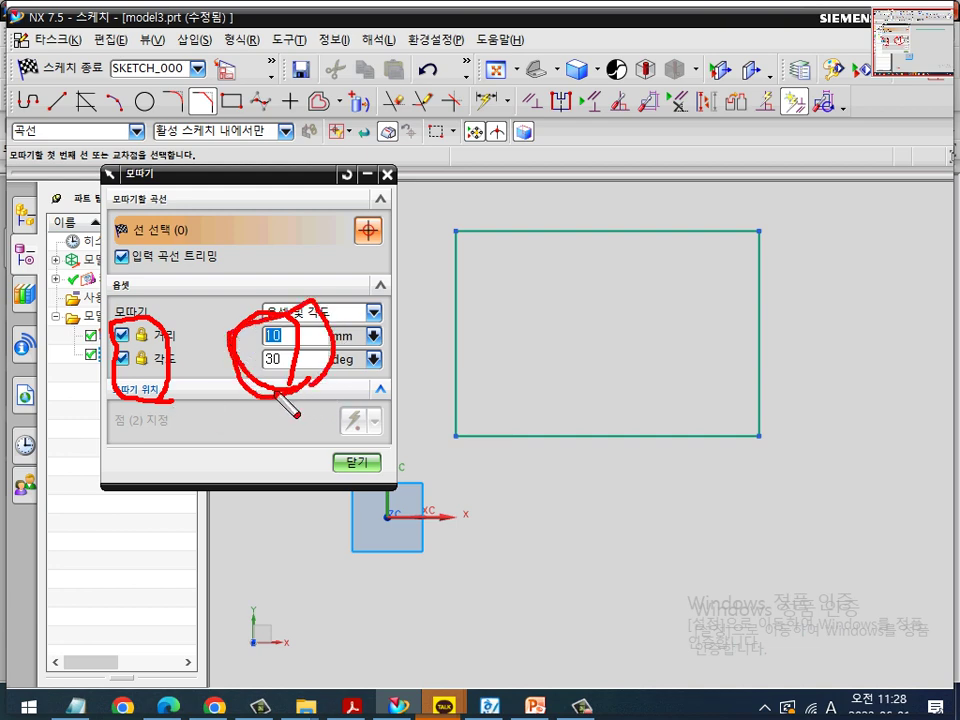
{"action": "mouse_move", "coordinate": [157, 376]}
{"action": "left_mouse_down"}
{"action": "mouse_move", "coordinate": [141, 384]}
{"action": "mouse_move", "coordinate": [110, 325]}
{"action": "mouse_move", "coordinate": [160, 340]}
{"action": "mouse_move", "coordinate": [163, 382]}
{"action": "left_mouse_up"}
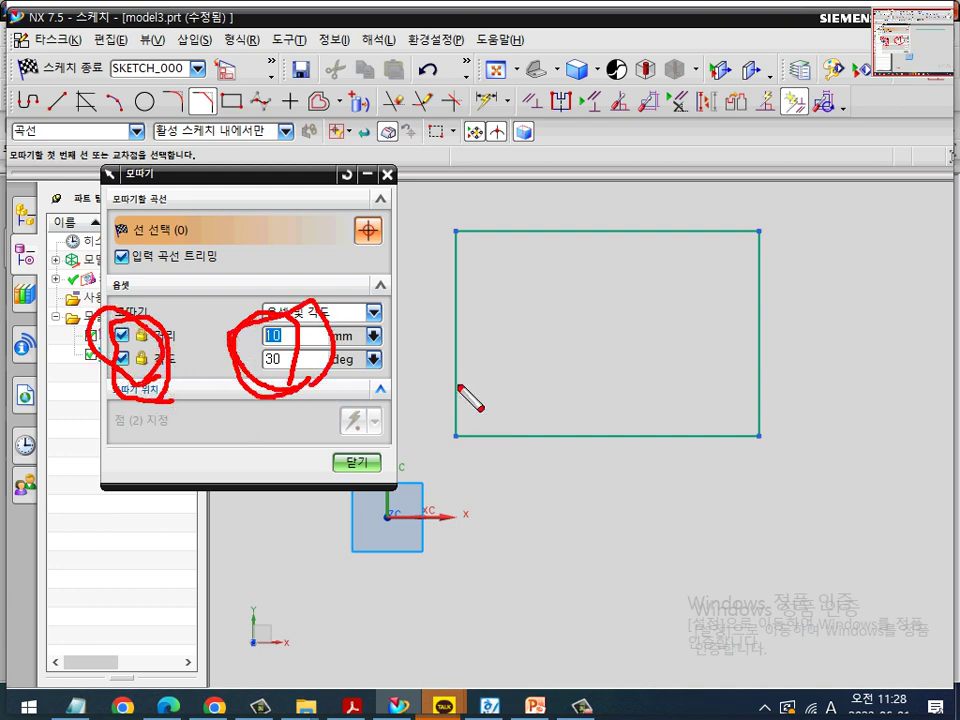
{"action": "key", "text": "Escape"}
Step: Chamfer the rectangle's upper-left and upper-right corners by offset and angle, using 10 mm and 30°
{"action": "left_click", "coordinate": [450, 281]}
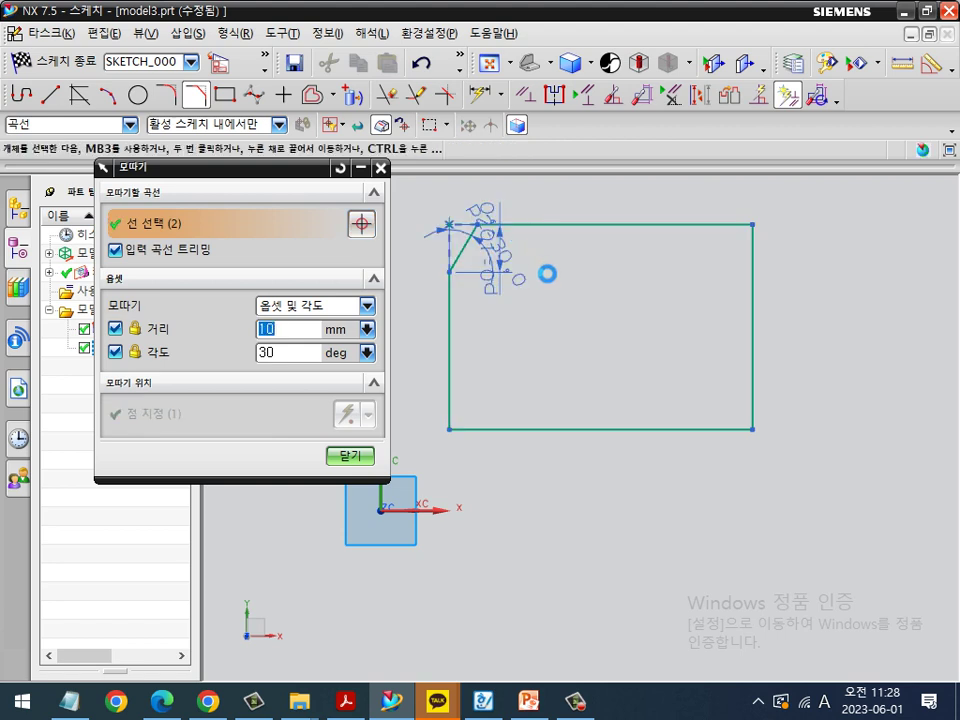
{"action": "left_click", "coordinate": [518, 224]}
{"action": "left_click", "coordinate": [703, 225]}
{"action": "left_click", "coordinate": [752, 379]}
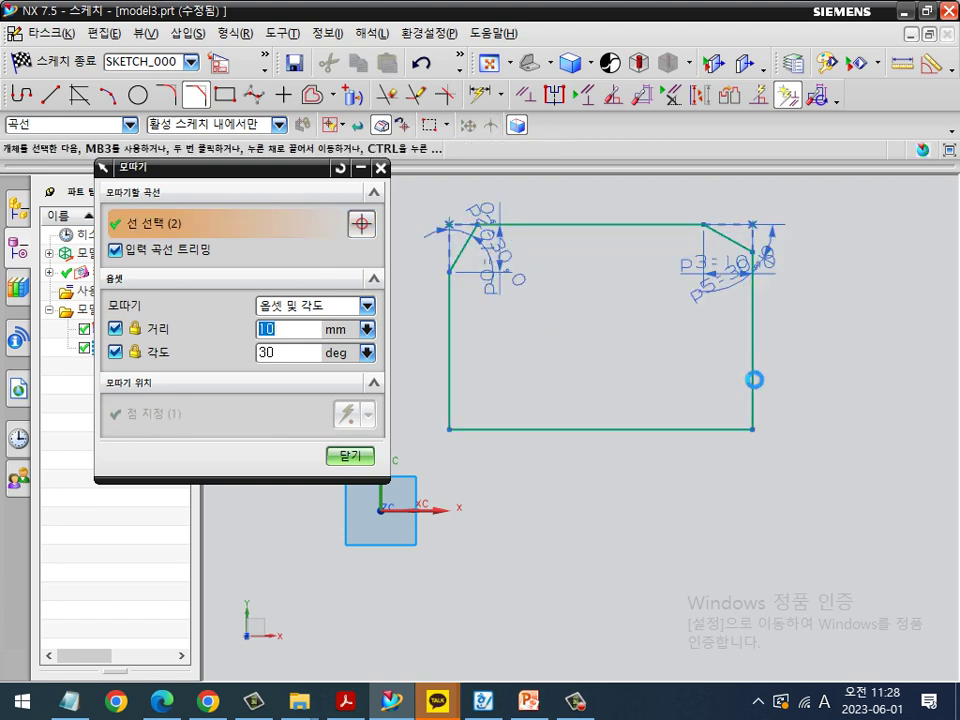
{"action": "key", "text": "Escape"}
Step: Try an offset-and-angle chamfer on the rectangle's lower-left corner with distance and angle unlocked, and cancel it
{"action": "left_click", "coordinate": [196, 94]}
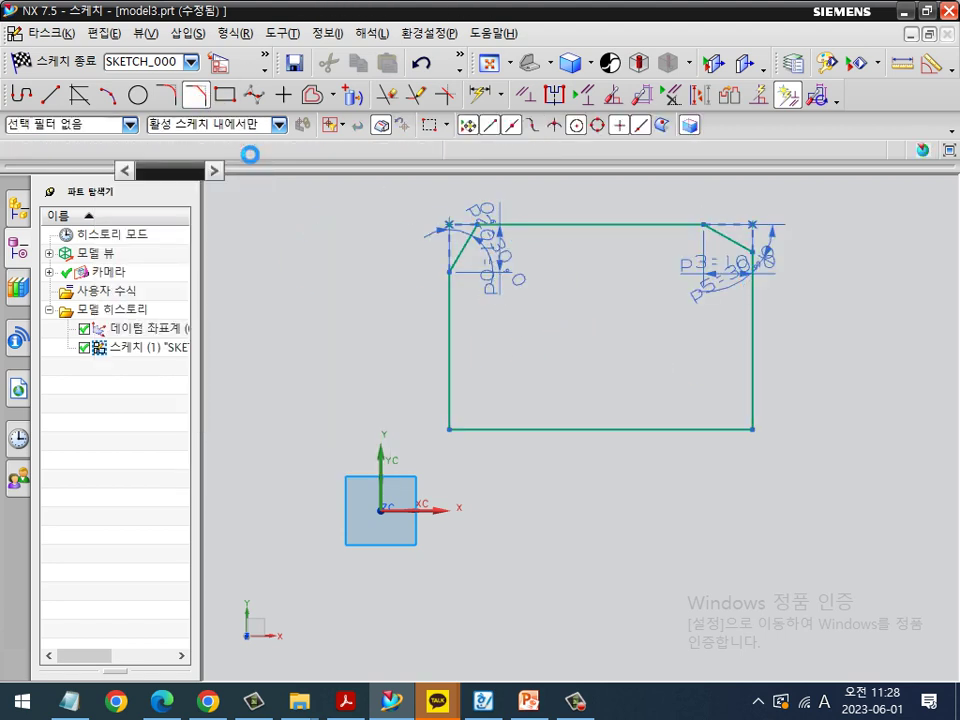
{"action": "key", "text": "ctrl+2"}
{"action": "mouse_move", "coordinate": [160, 392]}
{"action": "left_mouse_down"}
{"action": "mouse_move", "coordinate": [202, 327]}
{"action": "mouse_move", "coordinate": [186, 421]}
{"action": "left_mouse_up"}
{"action": "key", "text": "Escape"}
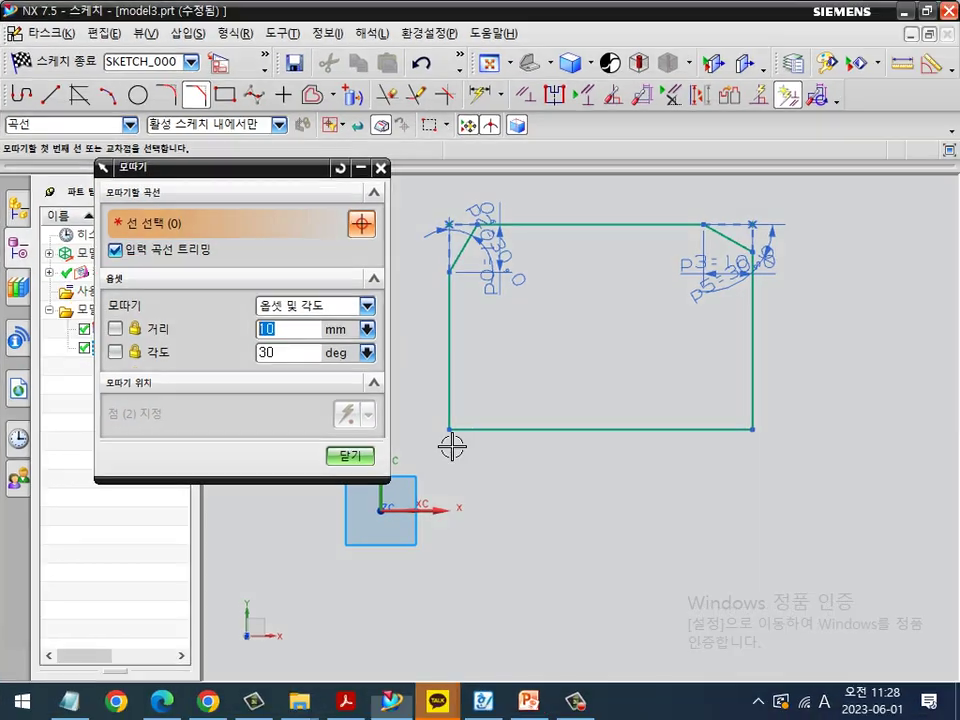
{"action": "left_click", "coordinate": [447, 375]}
{"action": "left_click", "coordinate": [447, 375]}
{"action": "left_click", "coordinate": [516, 428]}
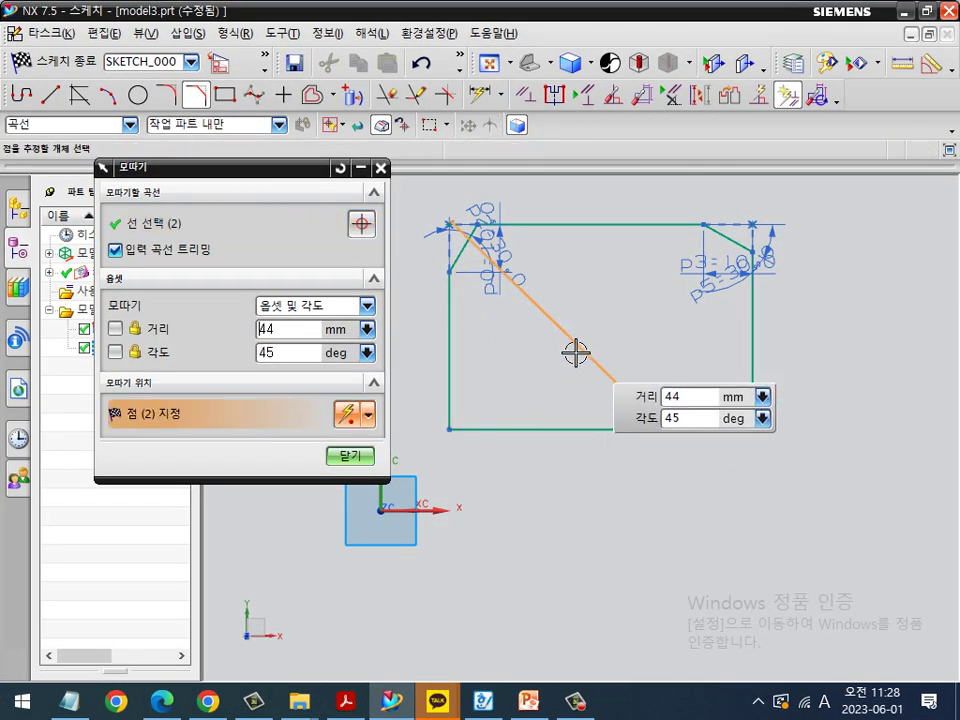
{"action": "key", "text": "ctrl+2"}
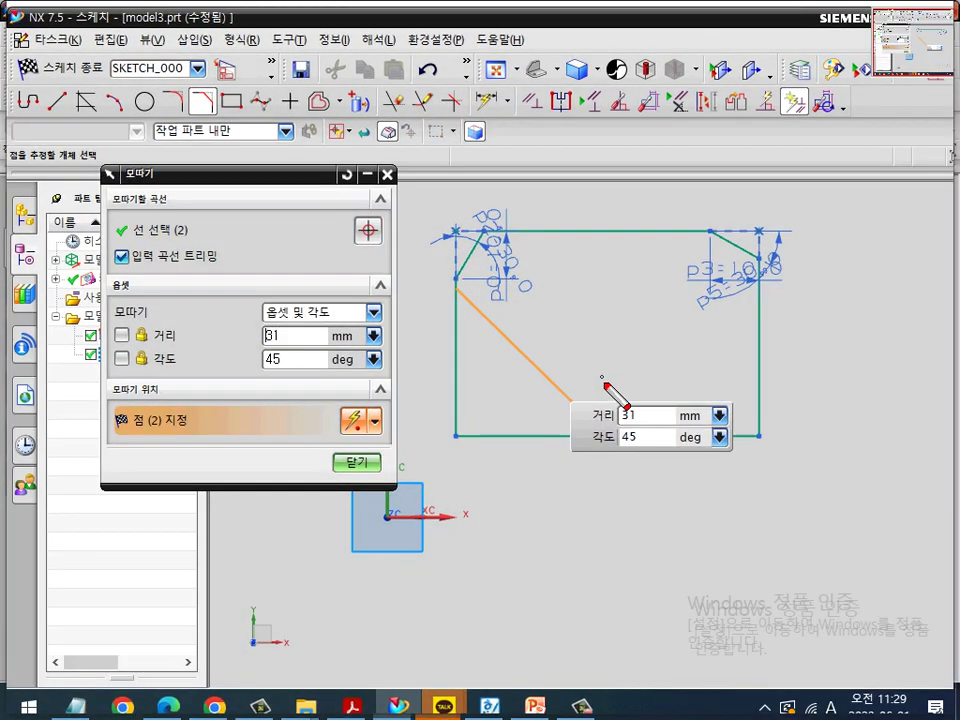
{"action": "mouse_move", "coordinate": [604, 406]}
{"action": "left_mouse_down"}
{"action": "mouse_move", "coordinate": [555, 287]}
{"action": "mouse_move", "coordinate": [486, 306]}
{"action": "mouse_move", "coordinate": [497, 424]}
{"action": "mouse_move", "coordinate": [598, 440]}
{"action": "mouse_move", "coordinate": [597, 410]}
{"action": "left_mouse_up"}
{"action": "key", "text": "Escape"}
{"action": "key", "text": "Escape"}
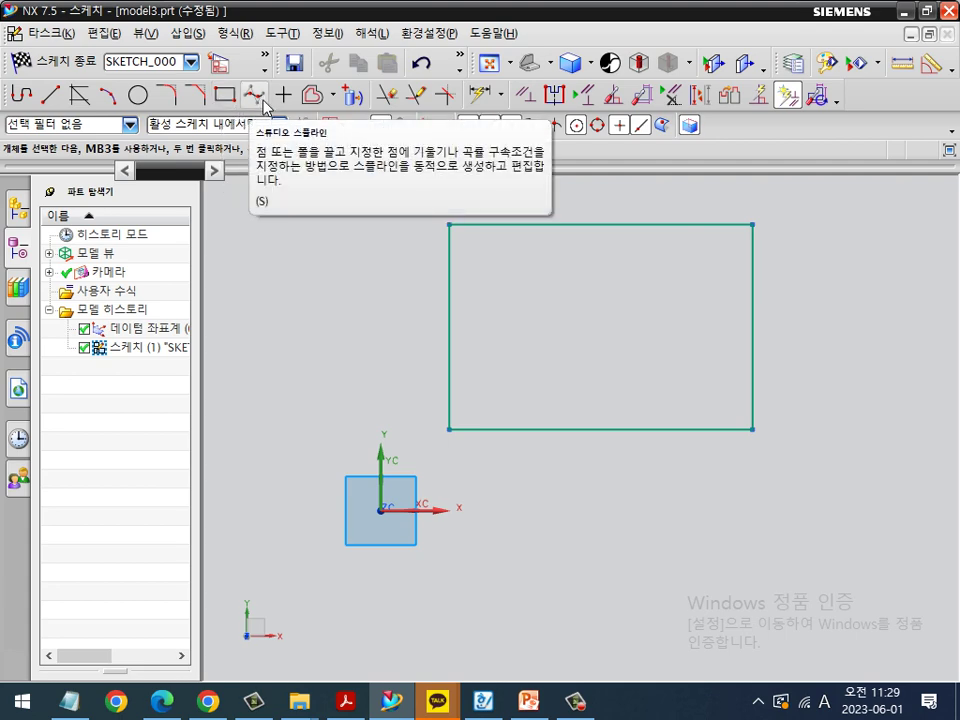
{"action": "key", "text": "ctrl+2"}
{"action": "mouse_move", "coordinate": [297, 267]}
{"action": "left_mouse_down"}
{"action": "mouse_move", "coordinate": [276, 281]}
{"action": "mouse_move", "coordinate": [286, 333]}
{"action": "left_mouse_up"}
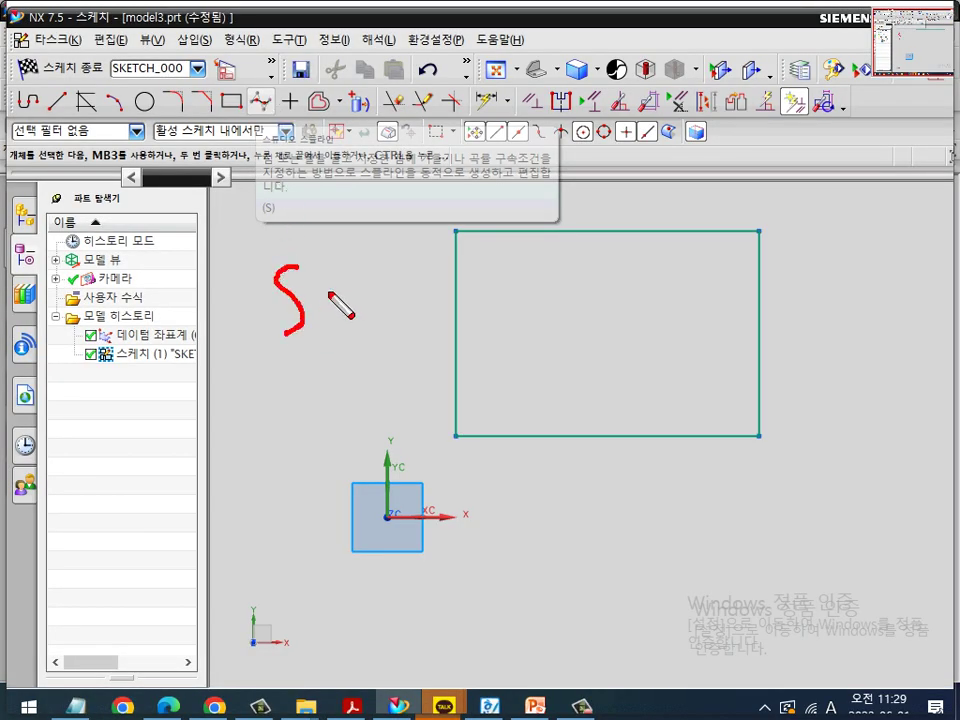
{"action": "mouse_move", "coordinate": [323, 283]}
{"action": "left_mouse_down"}
{"action": "mouse_move", "coordinate": [356, 285]}
{"action": "mouse_move", "coordinate": [326, 321]}
{"action": "left_mouse_up"}
{"action": "left_click_drag", "start_coordinate": [375, 242], "coordinate": [377, 355]}
{"action": "left_click_drag", "start_coordinate": [288, 363], "coordinate": [405, 353]}
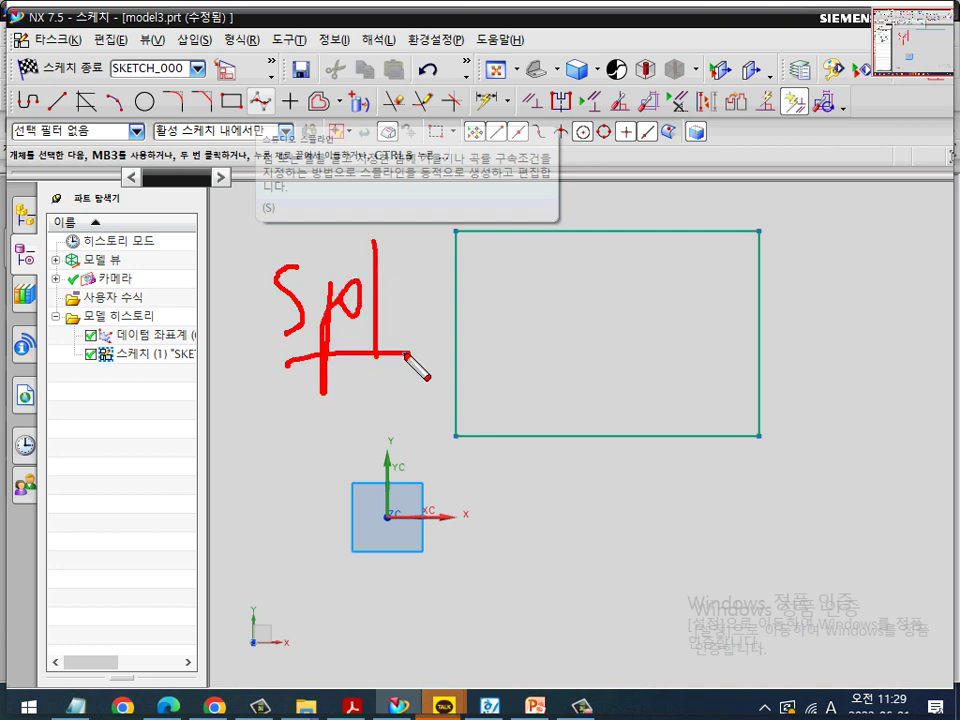
{"action": "key", "text": "Escape"}
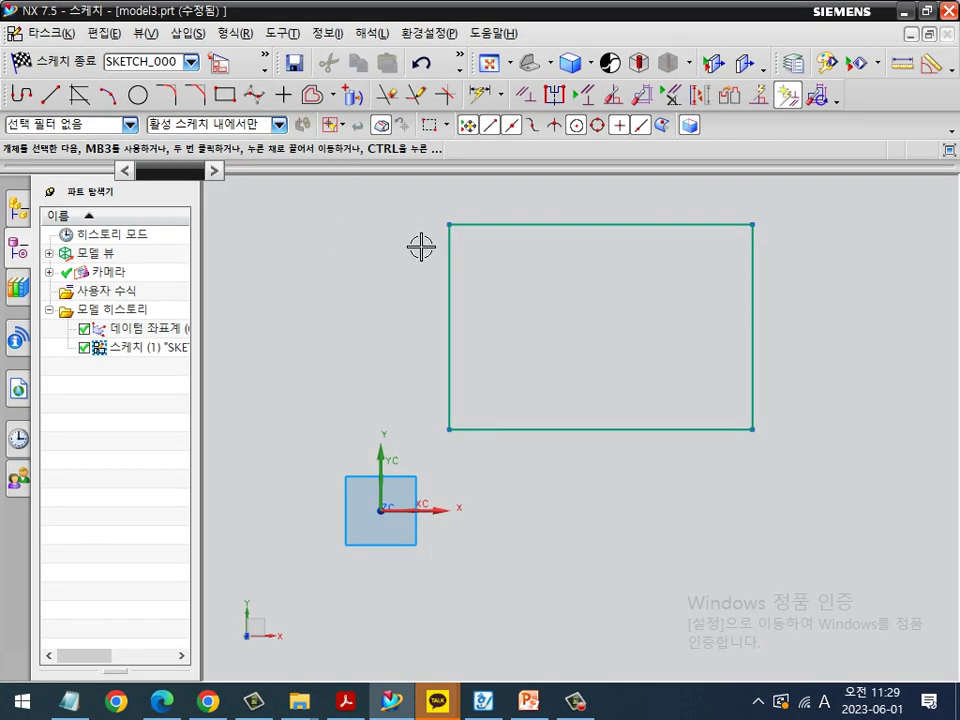
Step: Delete the entire rectangle from the sketch and start the Studio Spline command
{"action": "key", "text": "ctrl+a"}
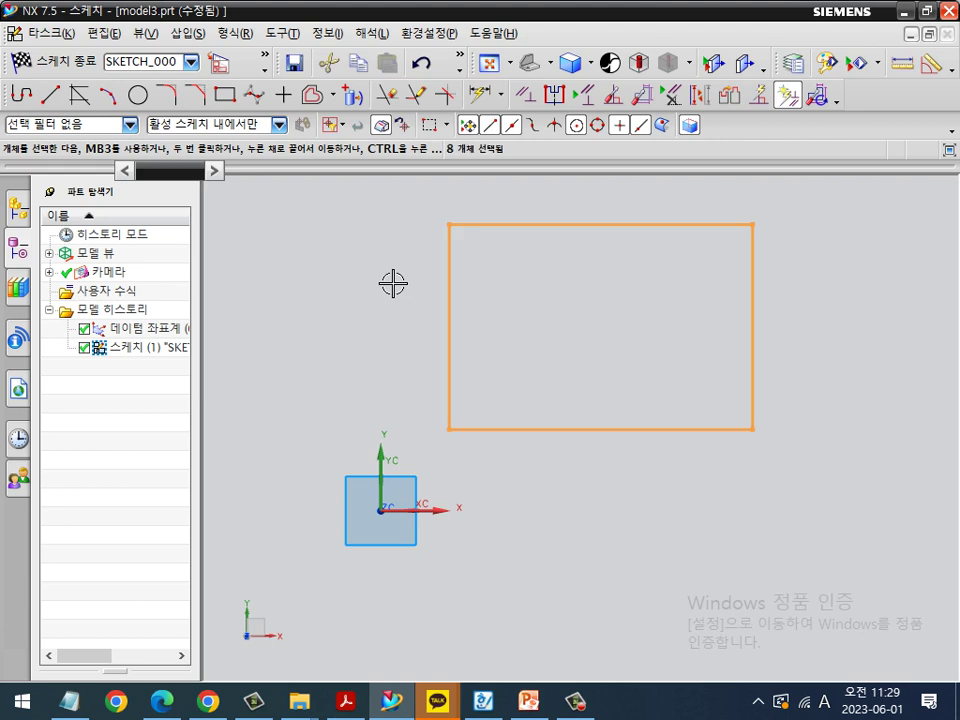
{"action": "key", "text": "Delete"}
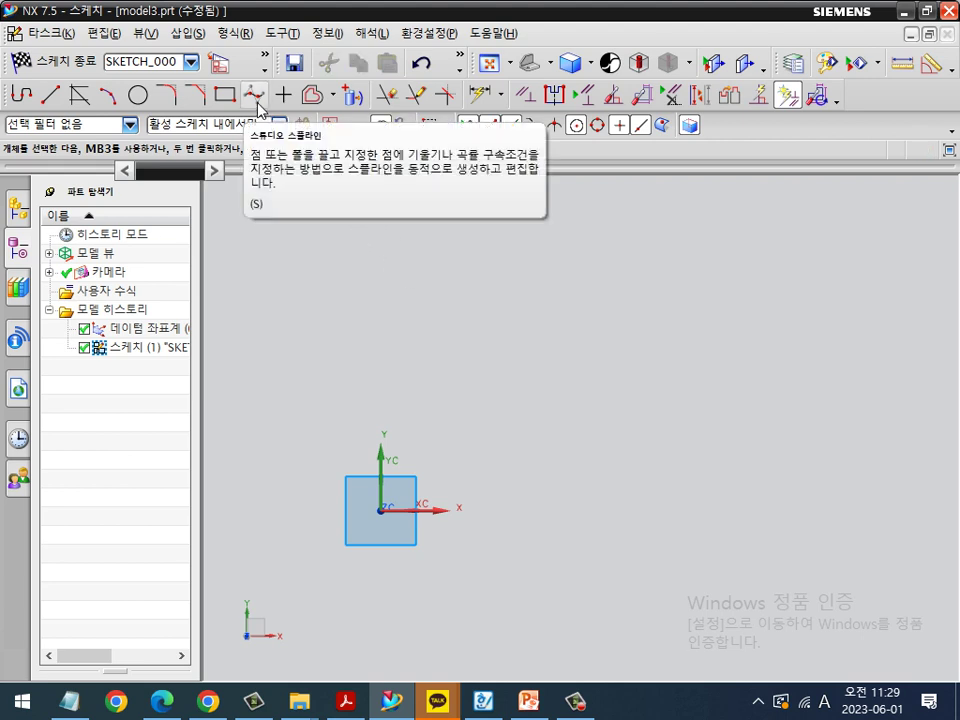
{"action": "left_click", "coordinate": [257, 96]}
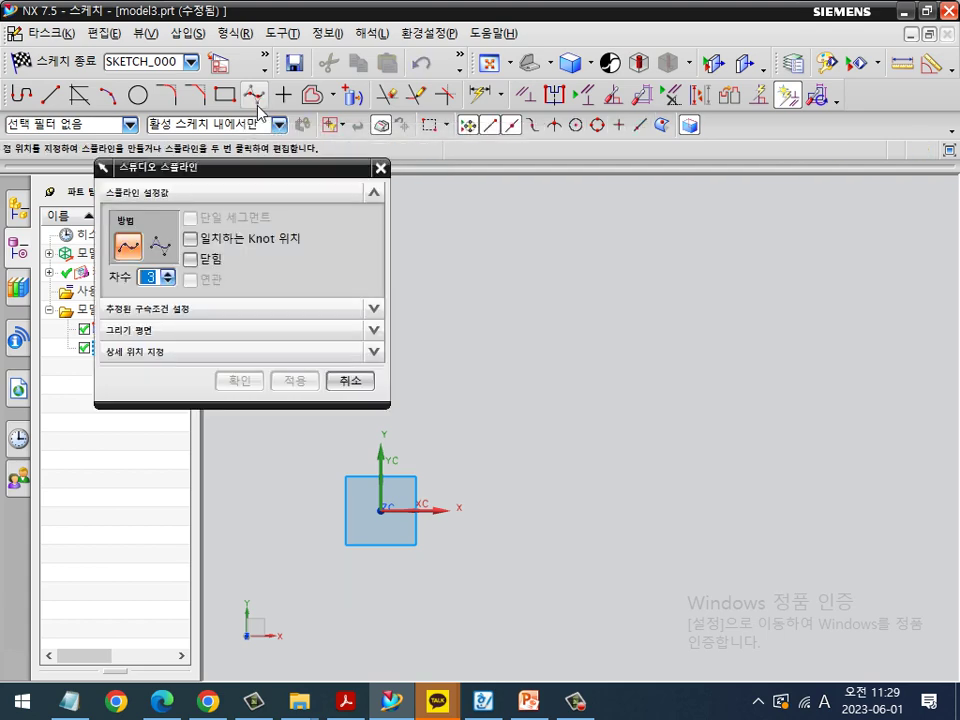
{"action": "key", "text": "ctrl+2"}
{"action": "mouse_move", "coordinate": [201, 272]}
{"action": "left_mouse_down"}
{"action": "mouse_move", "coordinate": [118, 270]}
{"action": "mouse_move", "coordinate": [187, 229]}
{"action": "mouse_move", "coordinate": [134, 279]}
{"action": "mouse_move", "coordinate": [194, 247]}
{"action": "mouse_move", "coordinate": [108, 274]}
{"action": "left_mouse_up"}
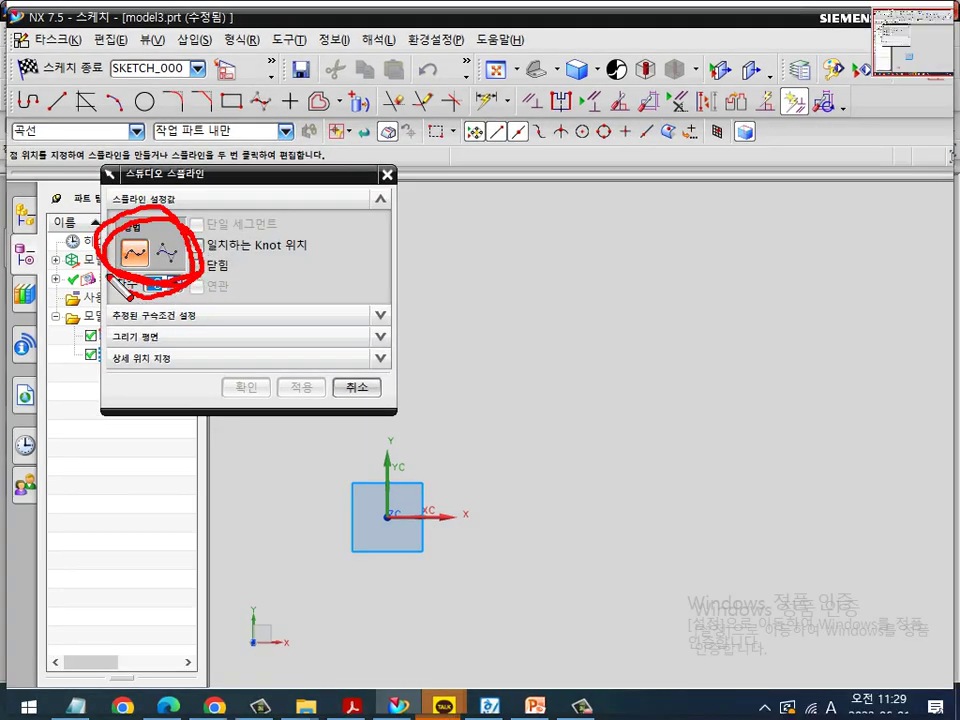
{"action": "key", "text": "Escape"}
{"action": "key", "text": "Escape"}
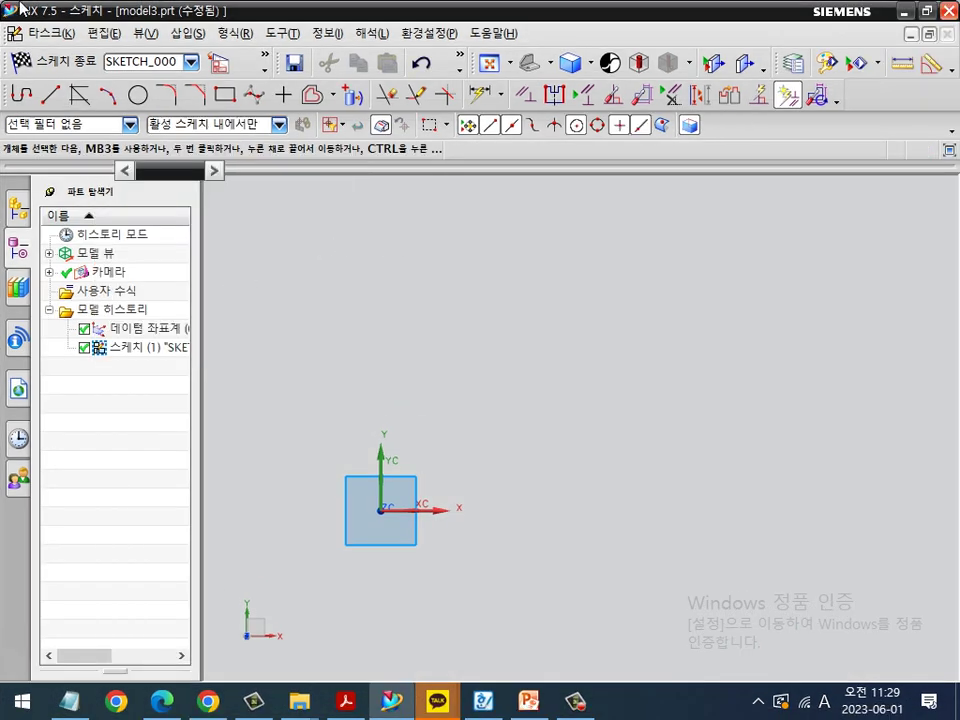
Step: Try a degree-3 studio spline through six zigzag points above the origin using the through-points method, and discard it
{"action": "left_click", "coordinate": [264, 101]}
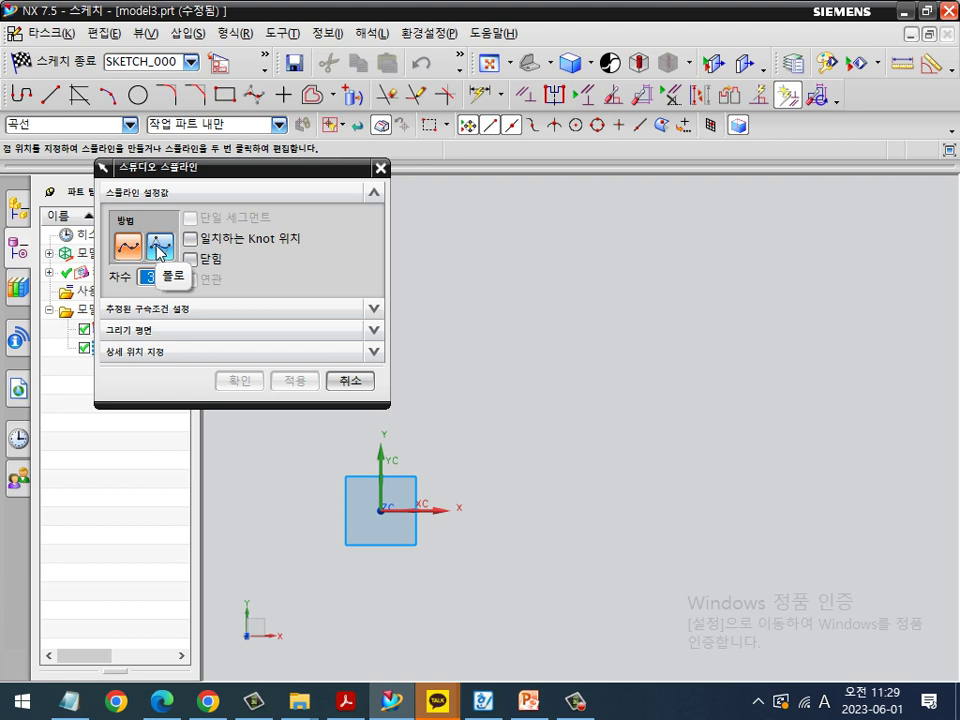
{"action": "left_click", "coordinate": [128, 245]}
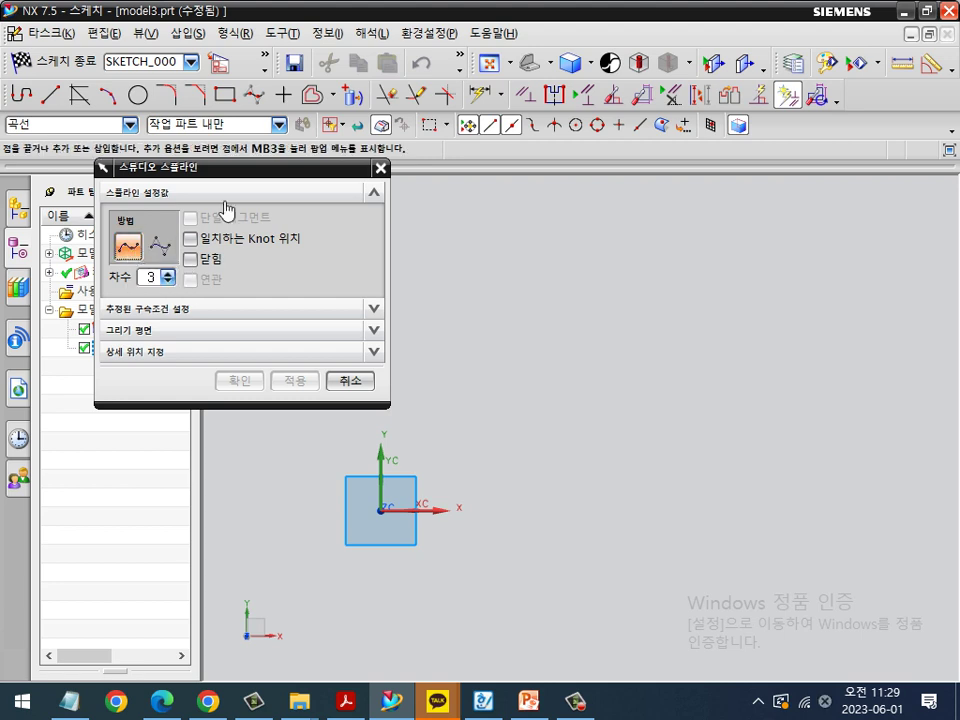
{"action": "left_click_drag", "start_coordinate": [265, 173], "coordinate": [190, 119]}
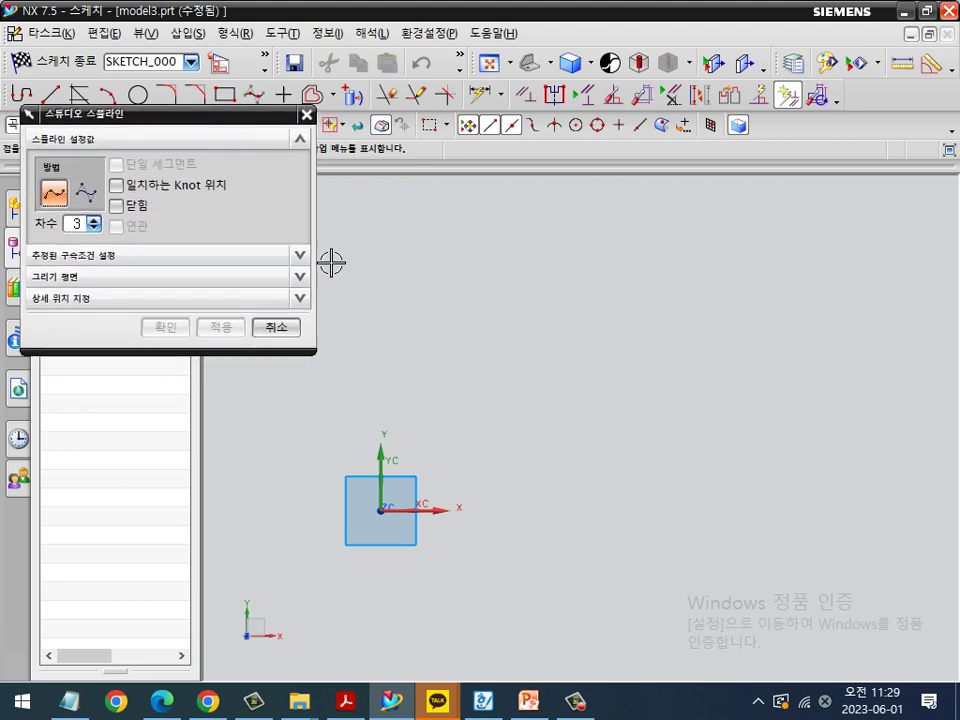
{"action": "left_click", "coordinate": [403, 387]}
{"action": "left_click", "coordinate": [491, 236]}
{"action": "left_click", "coordinate": [664, 381]}
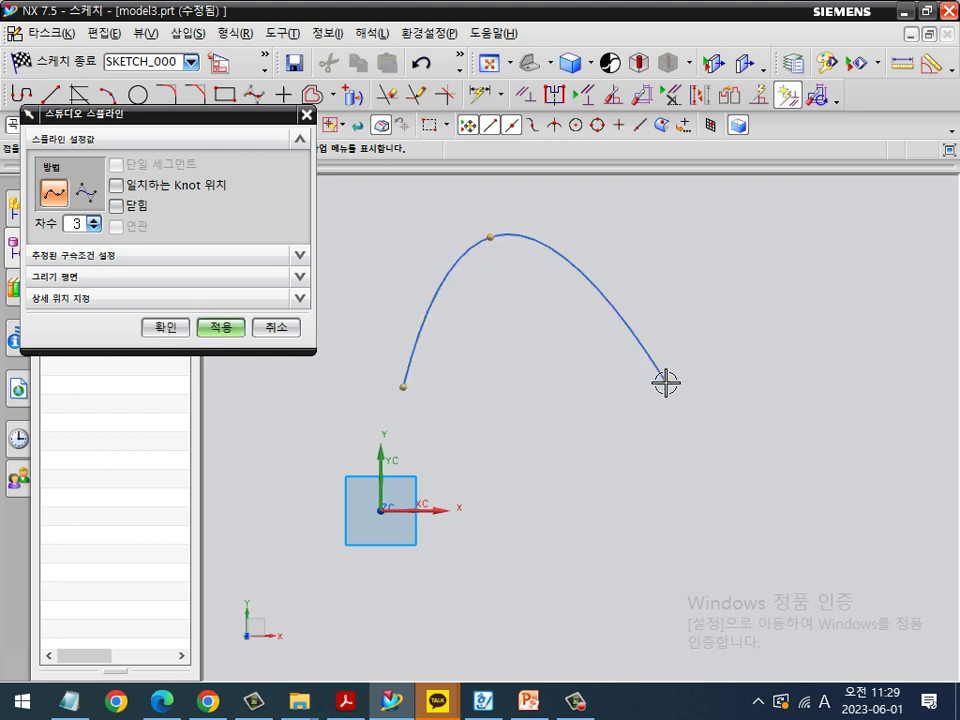
{"action": "left_click", "coordinate": [710, 229]}
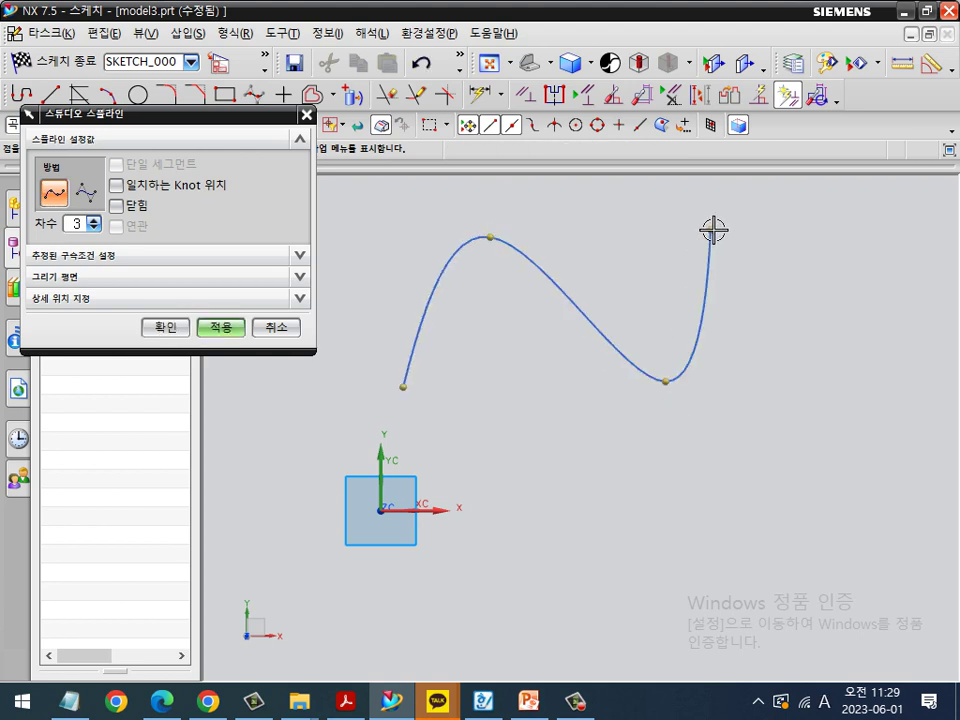
{"action": "left_click", "coordinate": [812, 342]}
{"action": "left_click", "coordinate": [867, 263]}
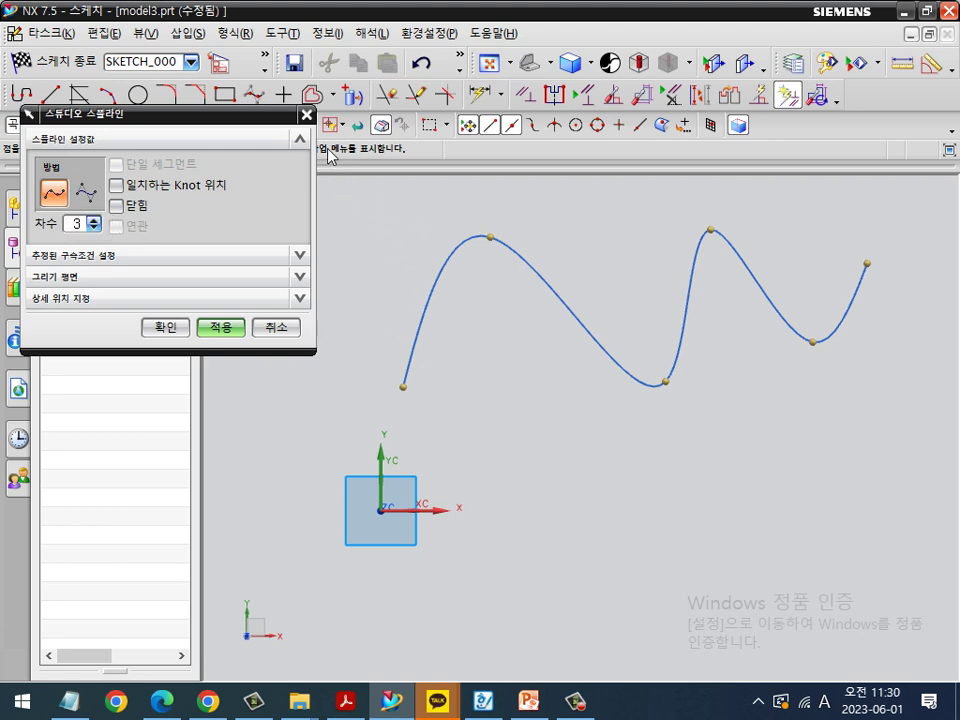
{"action": "left_click", "coordinate": [307, 116]}
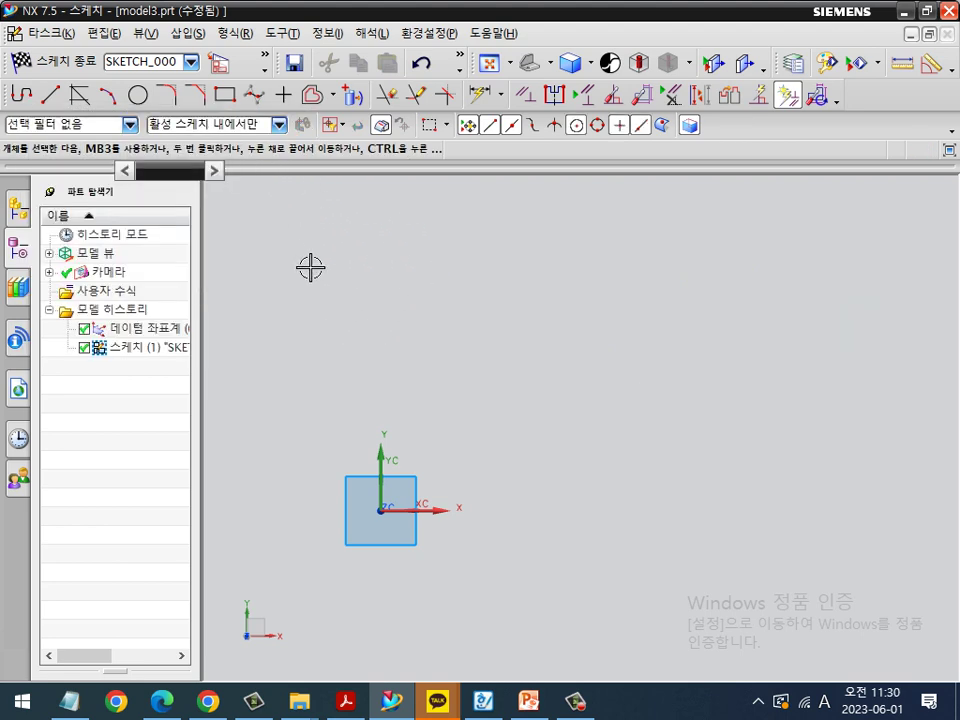
Step: Sketch a degree-3 studio spline by poles, placing four zigzag poles above the origin
{"action": "left_click", "coordinate": [255, 95]}
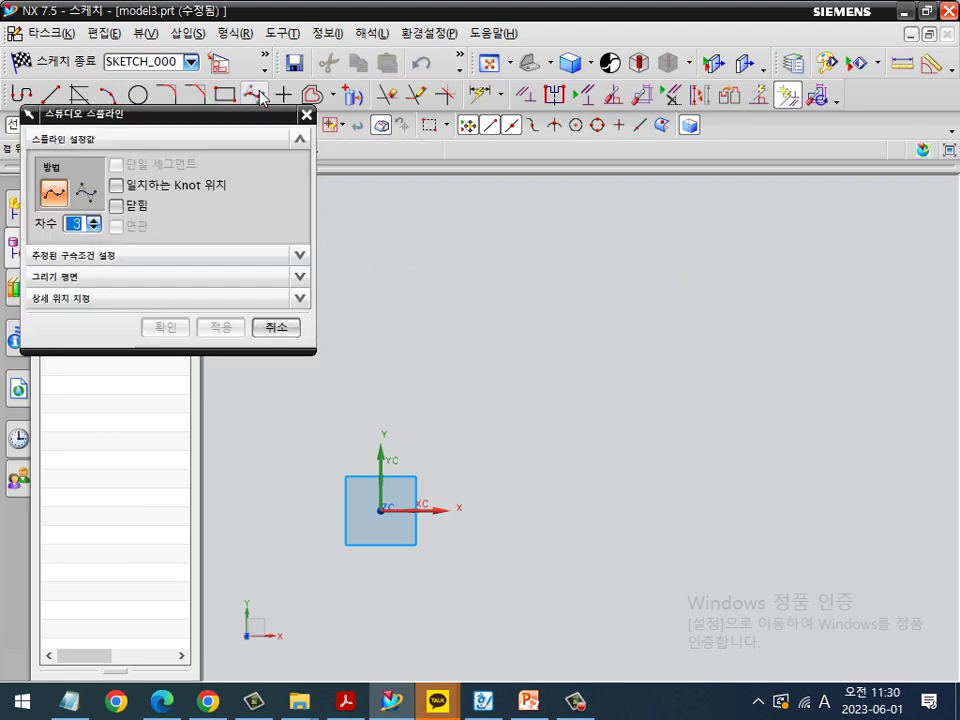
{"action": "left_click", "coordinate": [87, 193]}
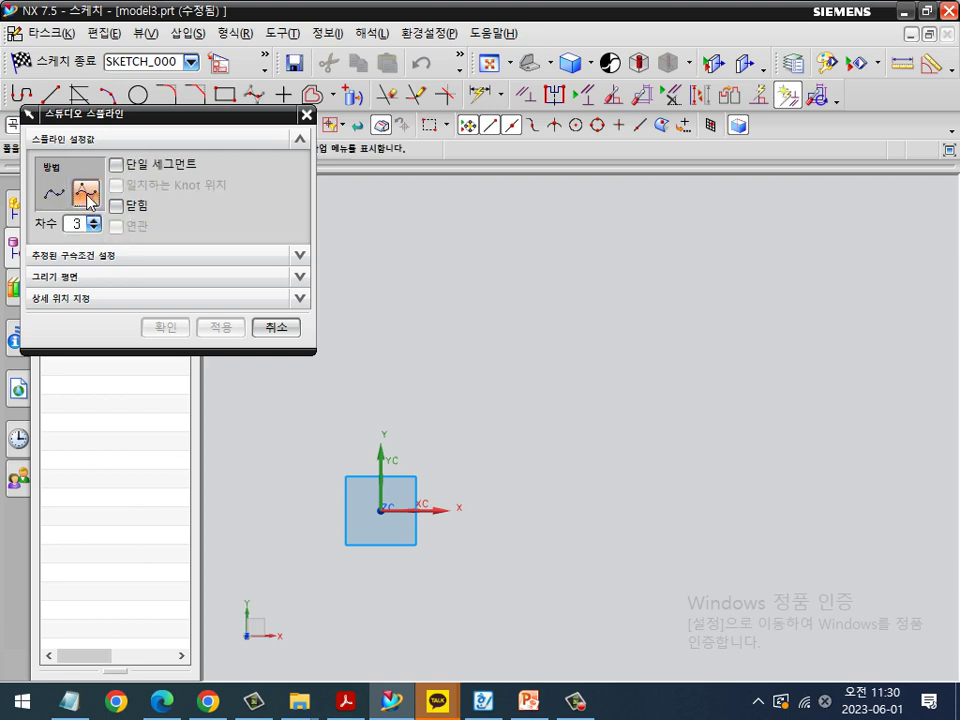
{"action": "left_click", "coordinate": [356, 400]}
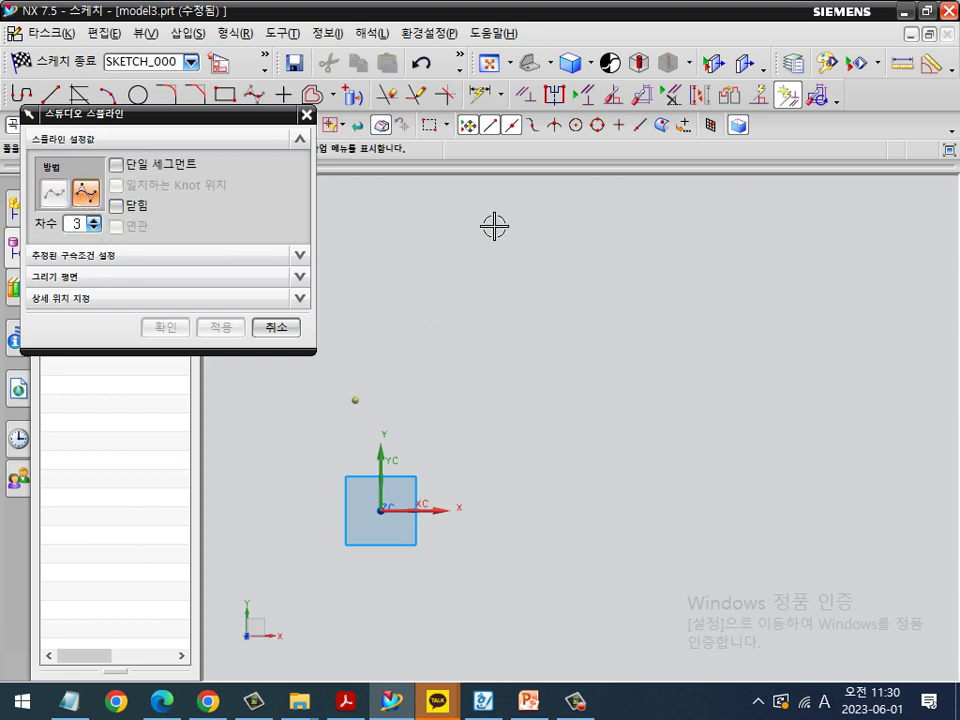
{"action": "left_click", "coordinate": [498, 224]}
{"action": "left_click", "coordinate": [706, 375]}
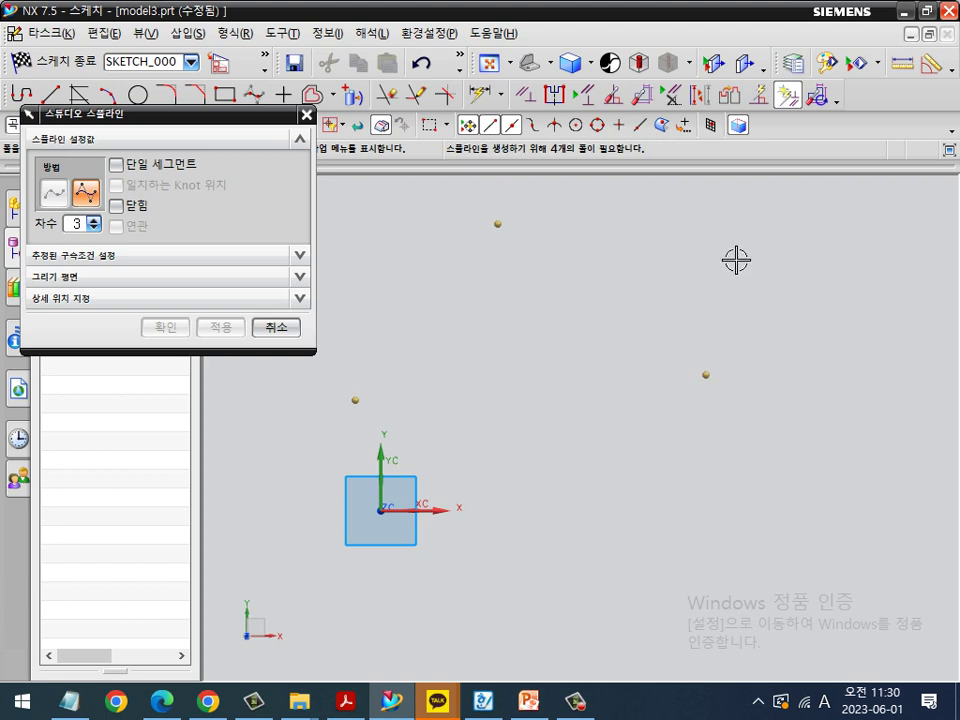
{"action": "left_click", "coordinate": [807, 216]}
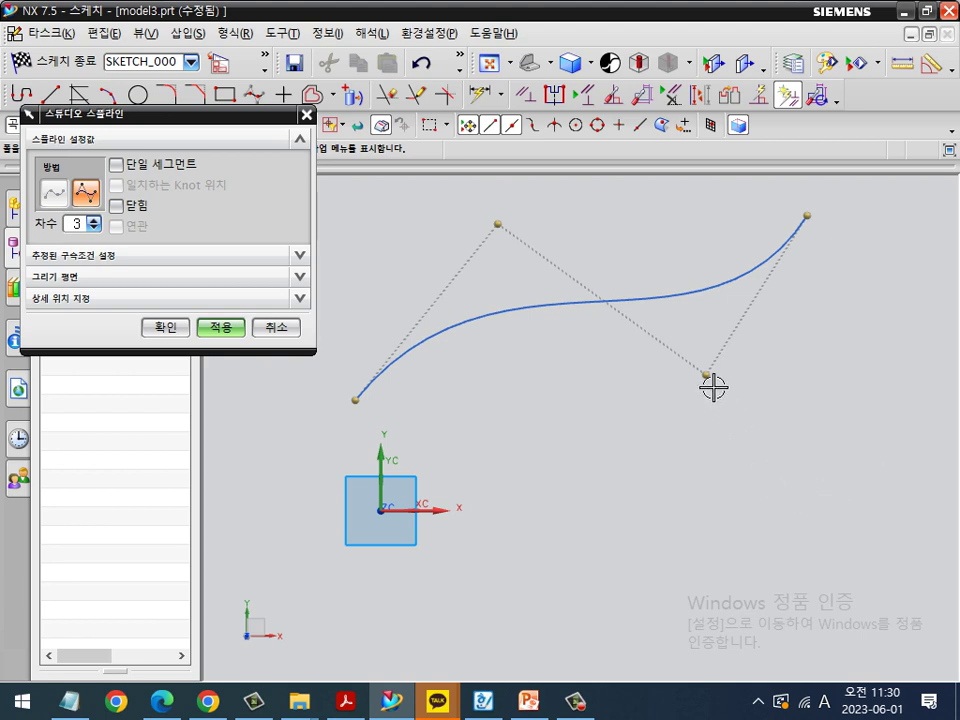
Step: Reshape the by-poles spline by moving its four poles farther apart, and close the command without applying it
{"action": "left_click_drag", "start_coordinate": [708, 377], "coordinate": [782, 511]}
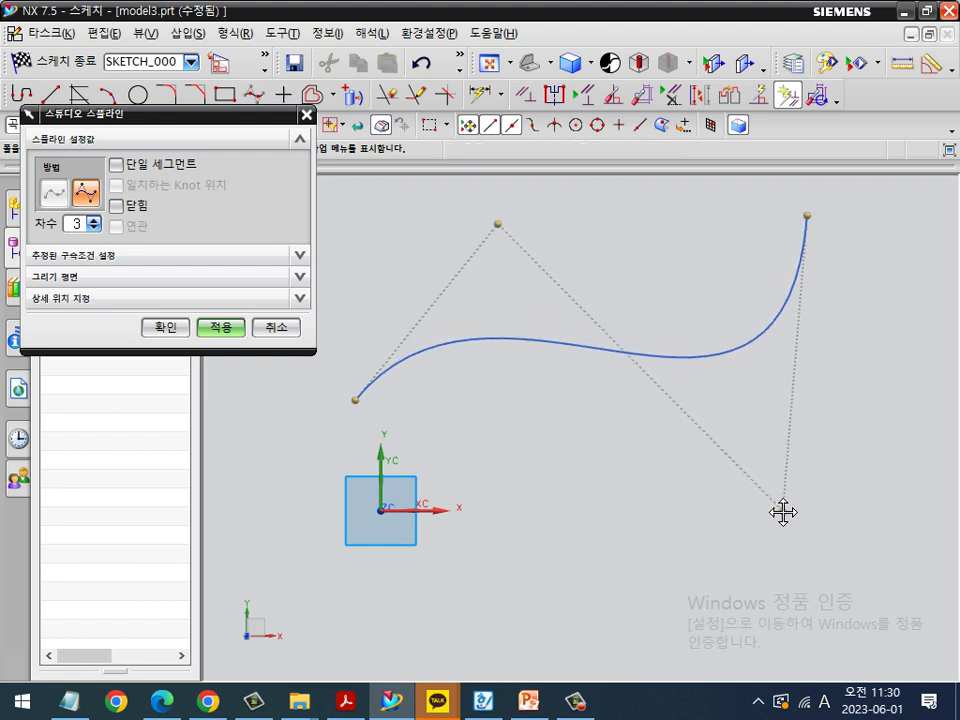
{"action": "left_click_drag", "start_coordinate": [509, 231], "coordinate": [526, 197]}
{"action": "left_click_drag", "start_coordinate": [355, 400], "coordinate": [300, 467]}
{"action": "left_click_drag", "start_coordinate": [786, 518], "coordinate": [643, 563]}
{"action": "left_click_drag", "start_coordinate": [808, 220], "coordinate": [837, 211]}
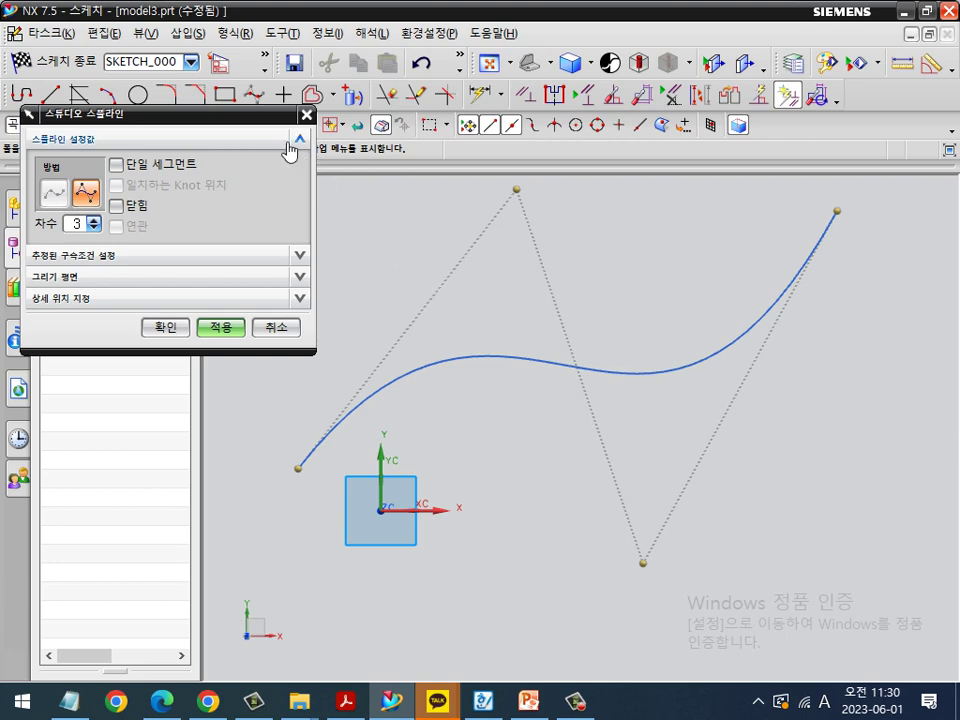
{"action": "left_click", "coordinate": [307, 115]}
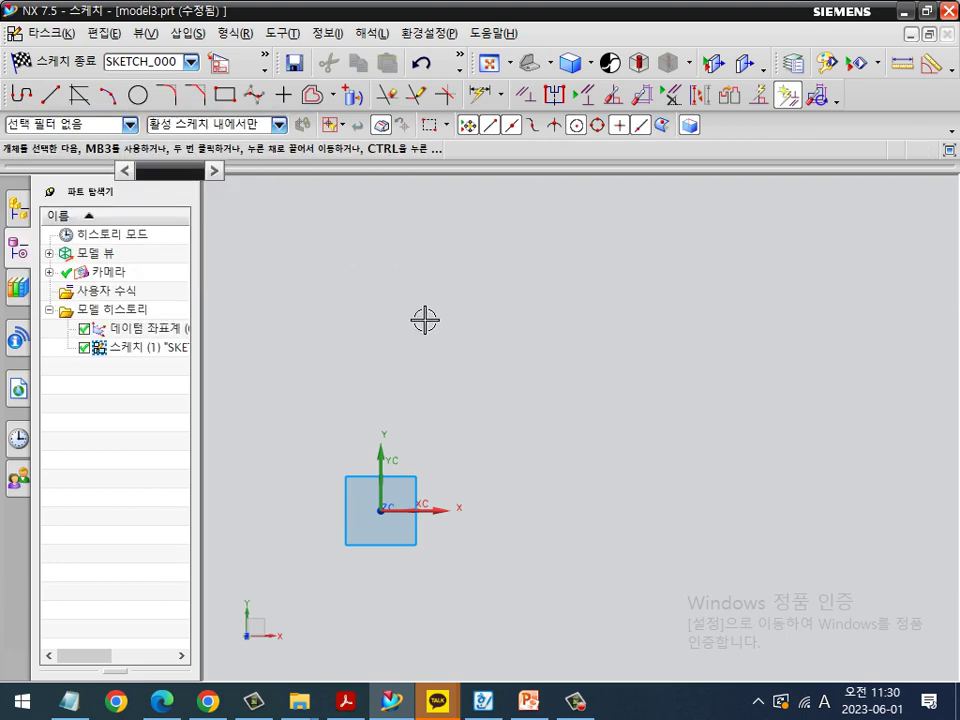
{"action": "key", "text": "ctrl+2"}
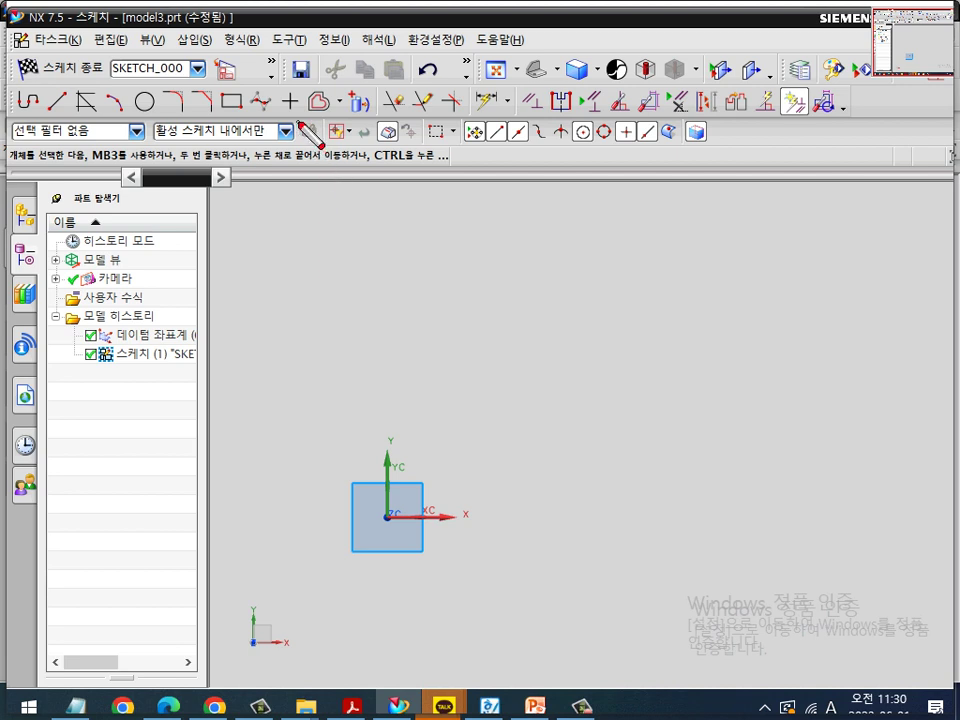
{"action": "mouse_move", "coordinate": [302, 118]}
{"action": "left_mouse_down"}
{"action": "mouse_move", "coordinate": [288, 119]}
{"action": "mouse_move", "coordinate": [285, 88]}
{"action": "mouse_move", "coordinate": [309, 99]}
{"action": "left_mouse_up"}
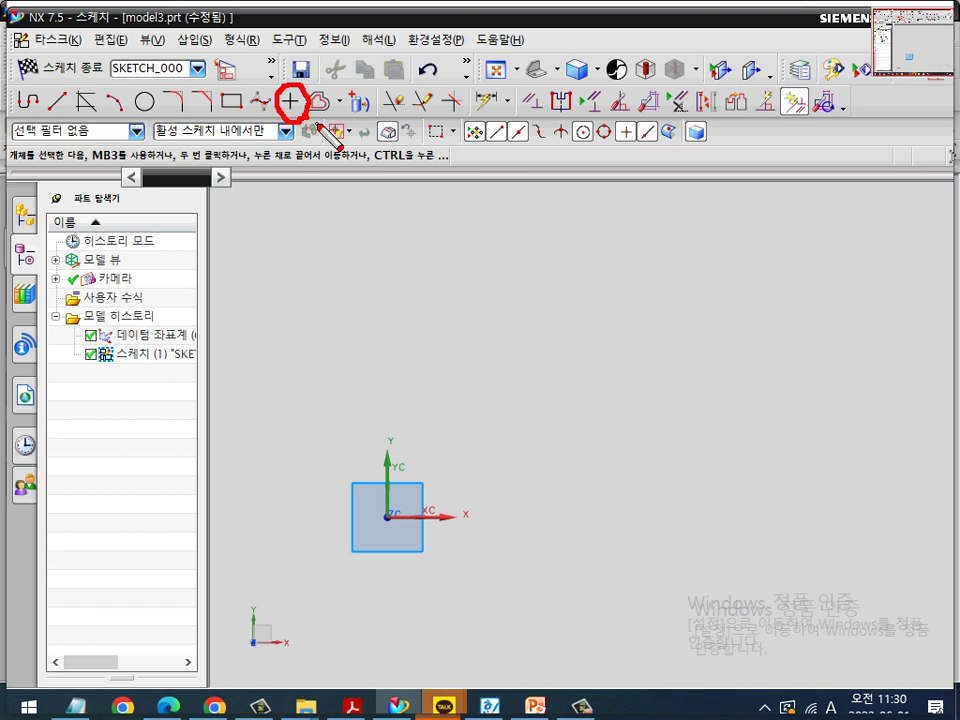
{"action": "key", "text": "Escape"}
Step: Place a single sketch point above and to the right of the origin
{"action": "left_click", "coordinate": [289, 100]}
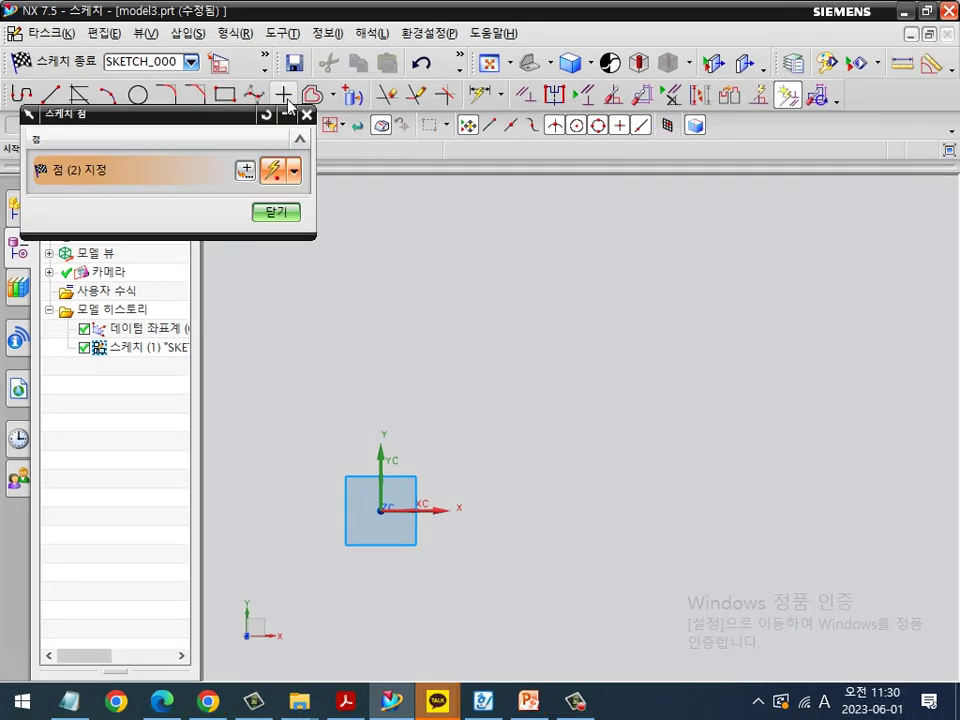
{"action": "left_click", "coordinate": [509, 311]}
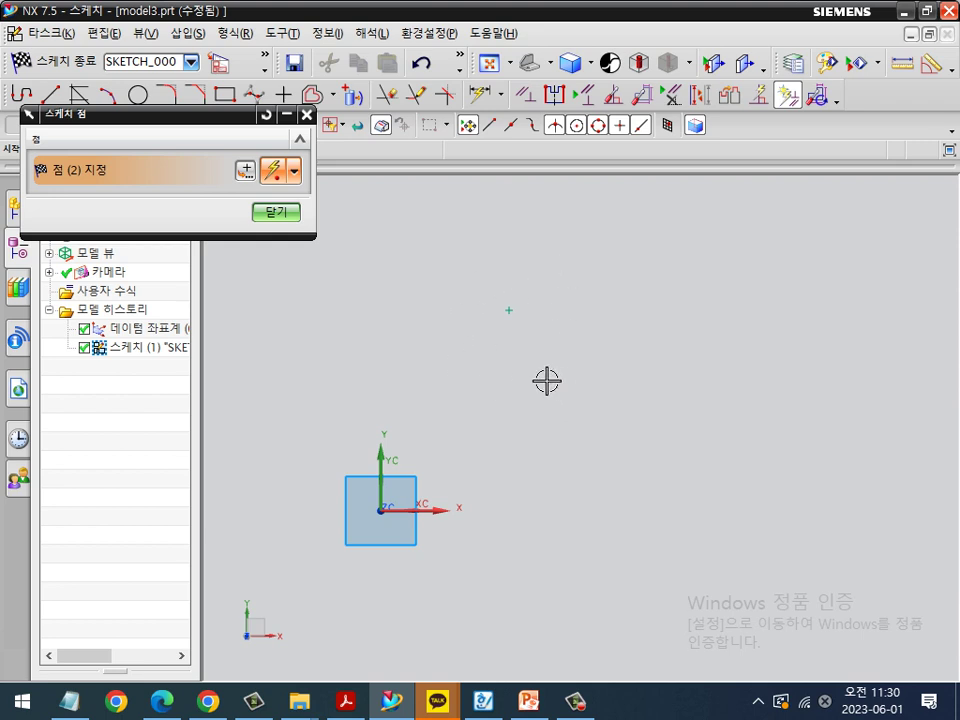
{"action": "left_click", "coordinate": [278, 213]}
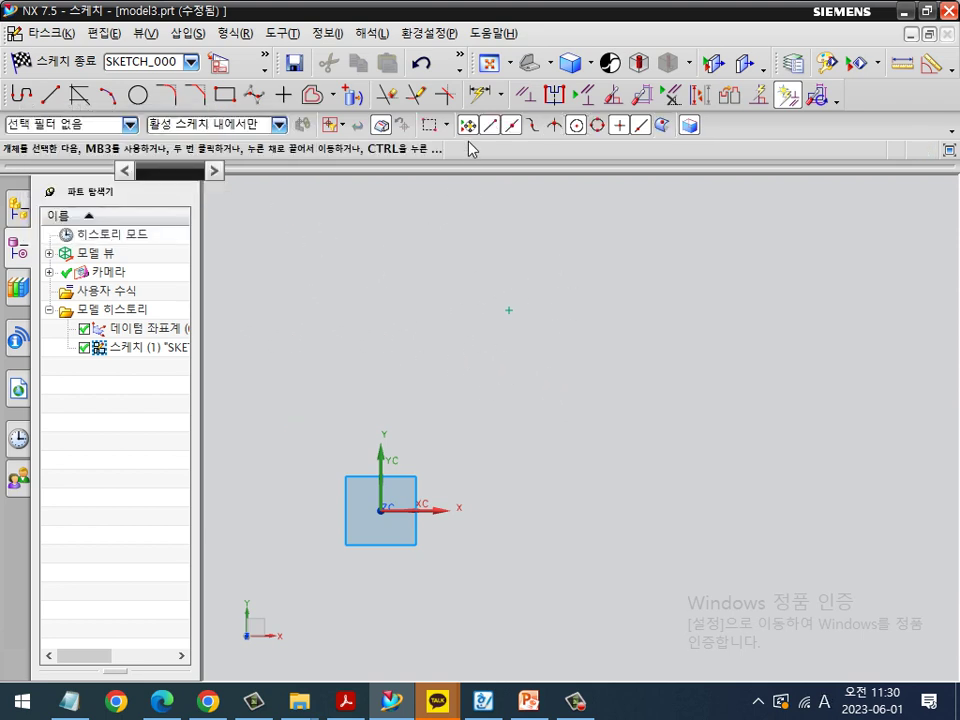
Step: Start the inferred dimension command, cancel it, and delete the sketch point
{"action": "left_click", "coordinate": [476, 97]}
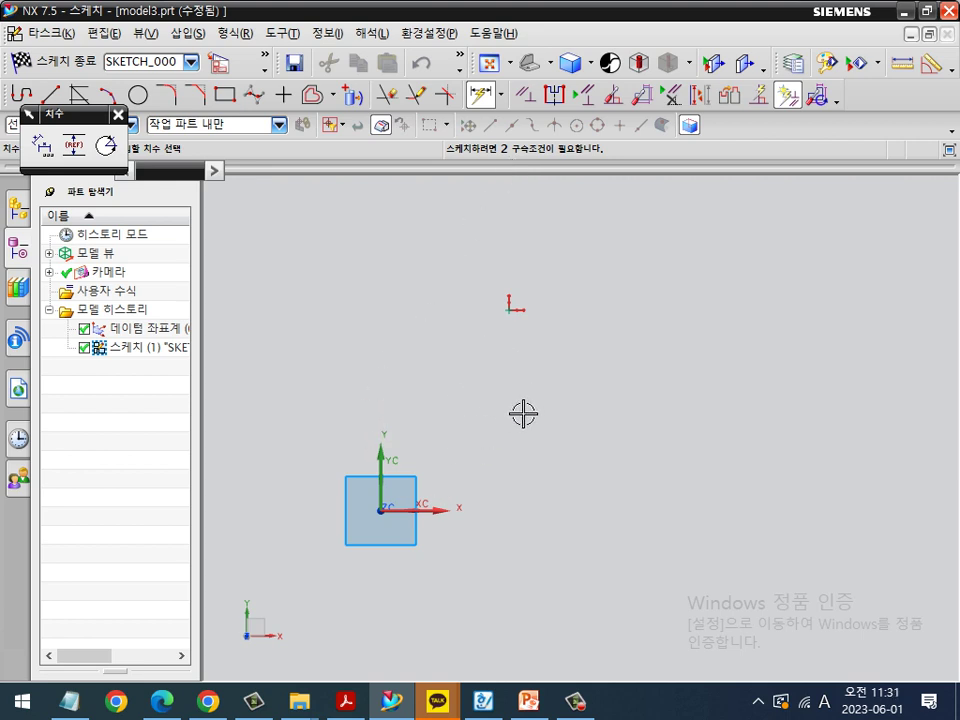
{"action": "key", "text": "Escape"}
{"action": "left_click_drag", "start_coordinate": [476, 279], "coordinate": [545, 364]}
{"action": "key", "text": "Delete"}
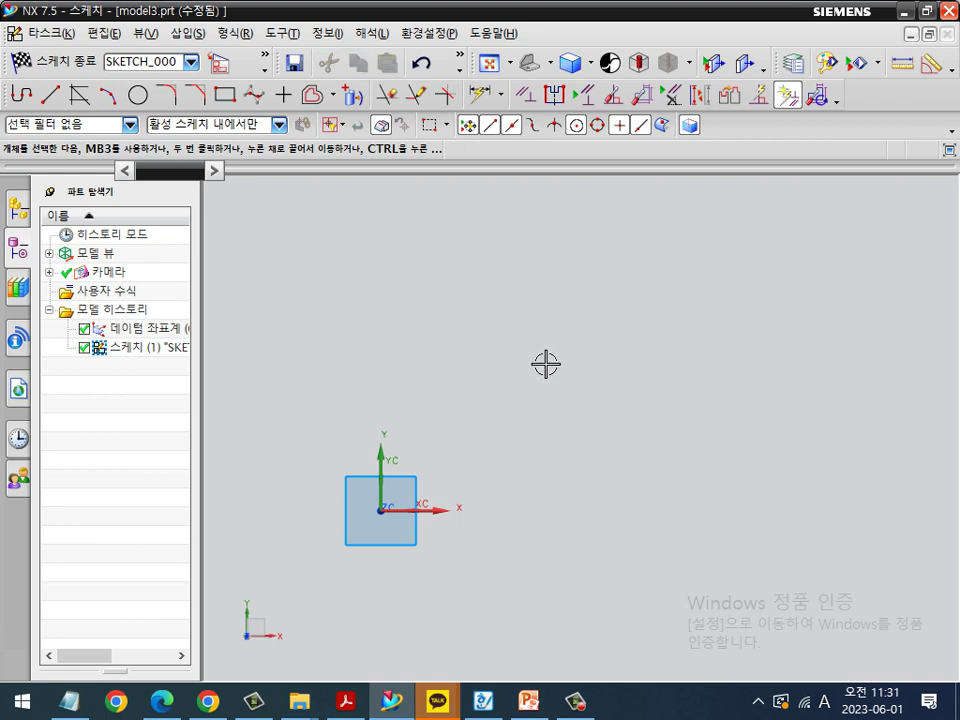
Step: Place two sketch points above and to the right of the origin, and delete both
{"action": "left_click", "coordinate": [283, 94]}
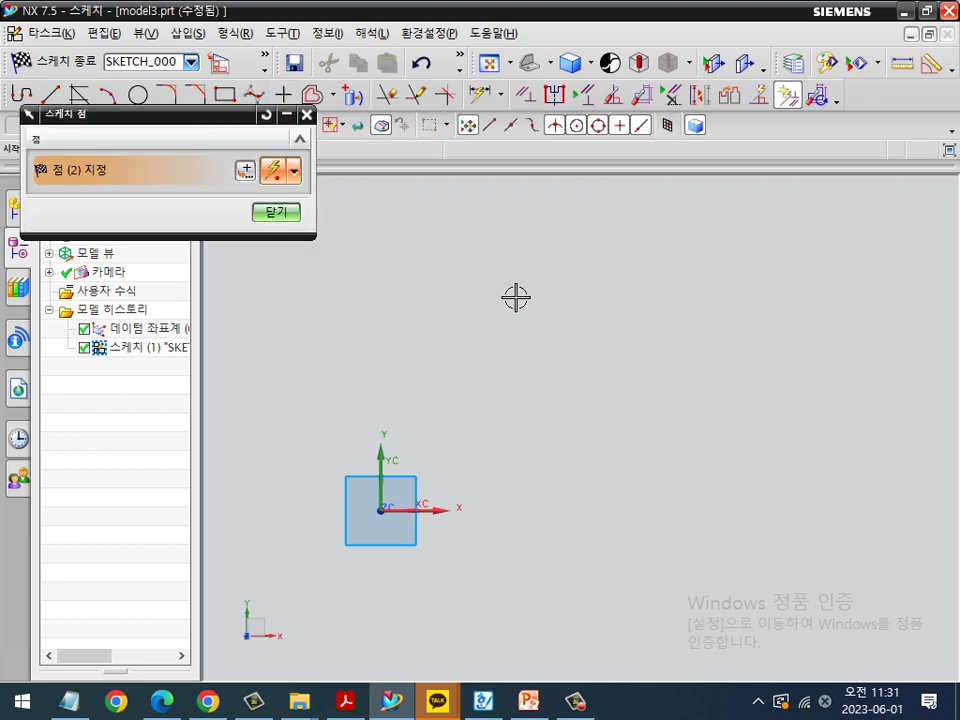
{"action": "left_click_drag", "start_coordinate": [219, 118], "coordinate": [219, 150]}
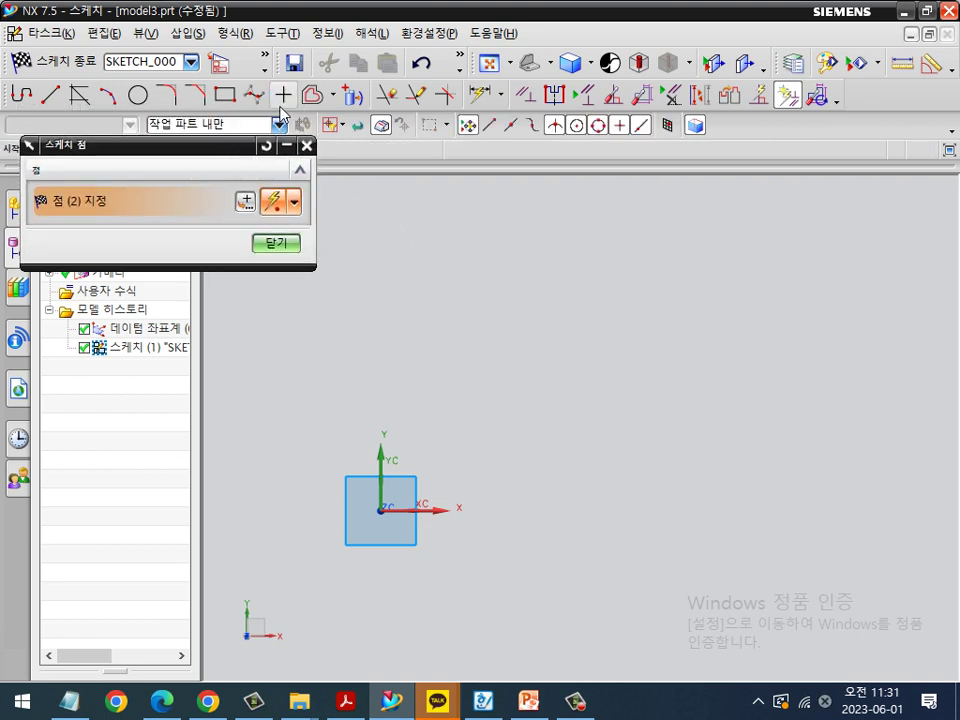
{"action": "left_click", "coordinate": [527, 287]}
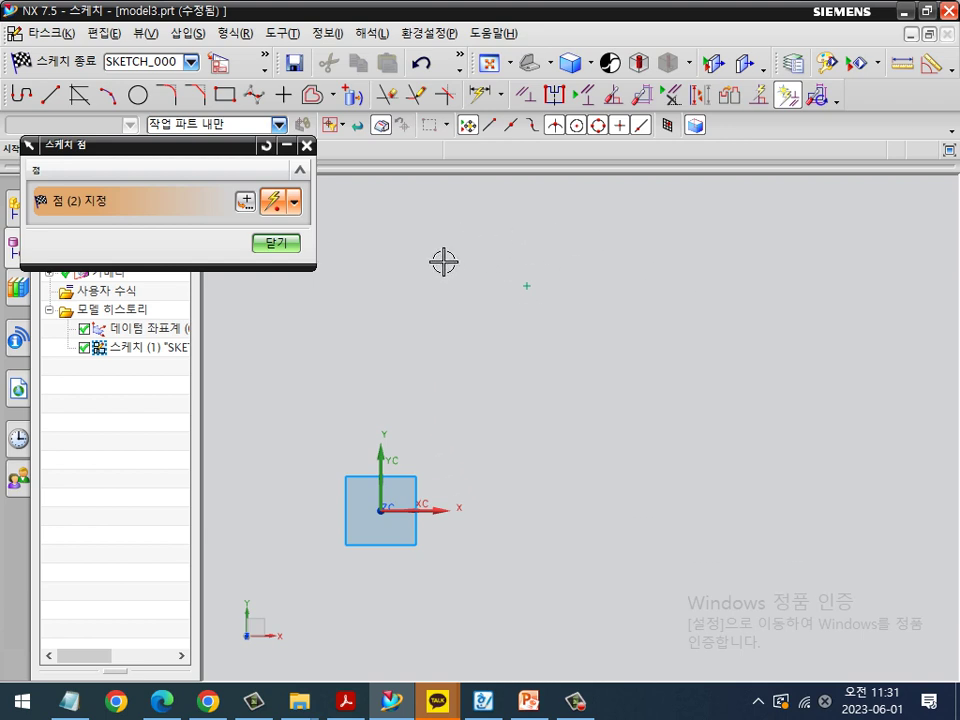
{"action": "left_click", "coordinate": [663, 264]}
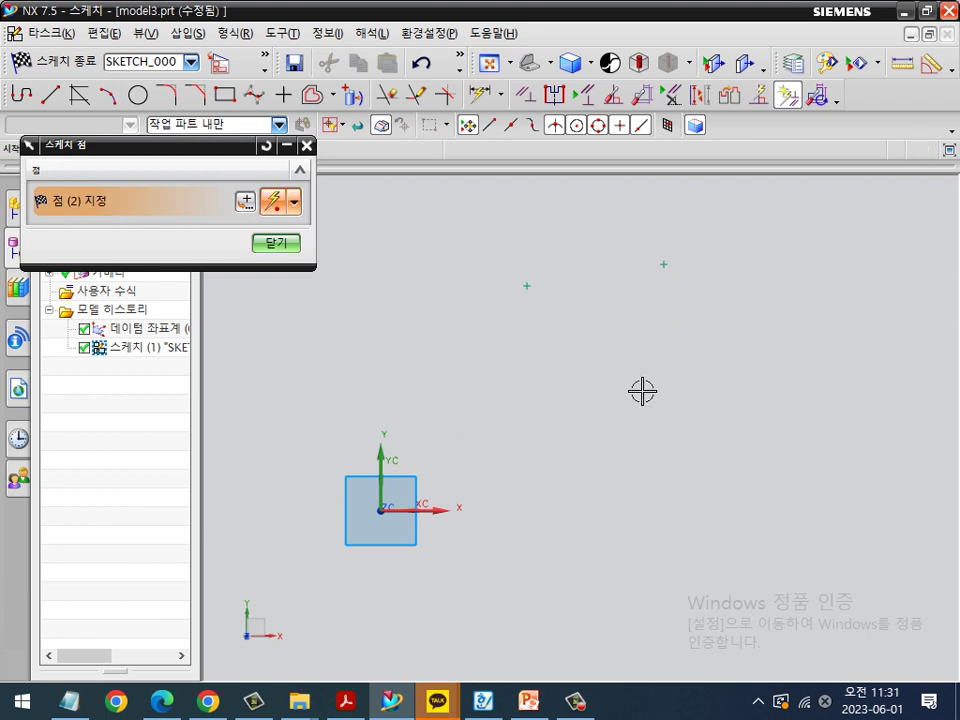
{"action": "left_click", "coordinate": [276, 243]}
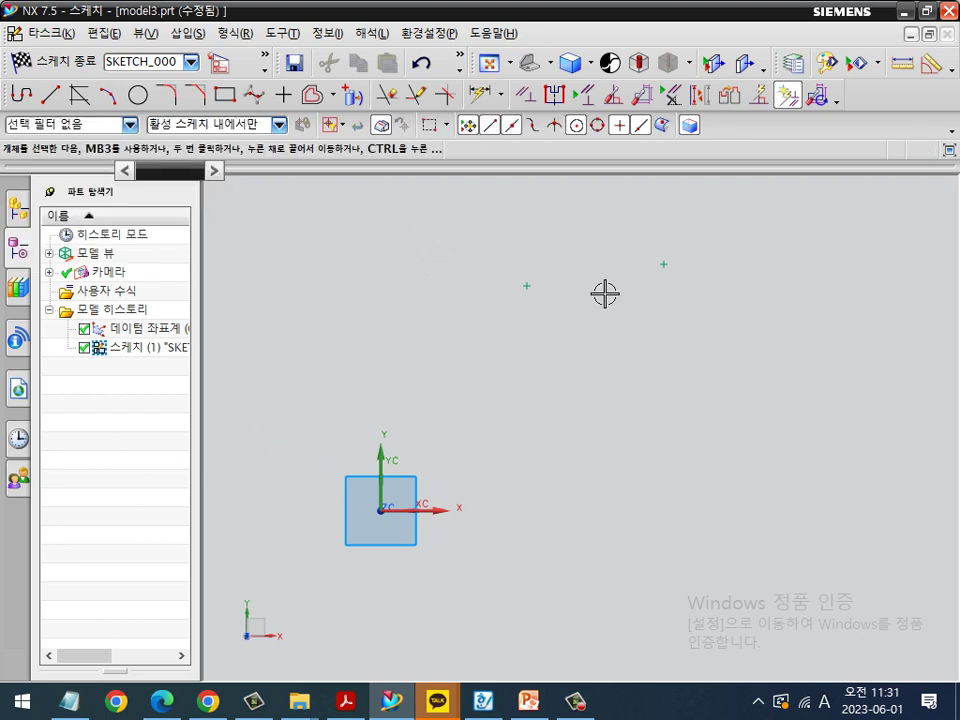
{"action": "key", "text": "Delete"}
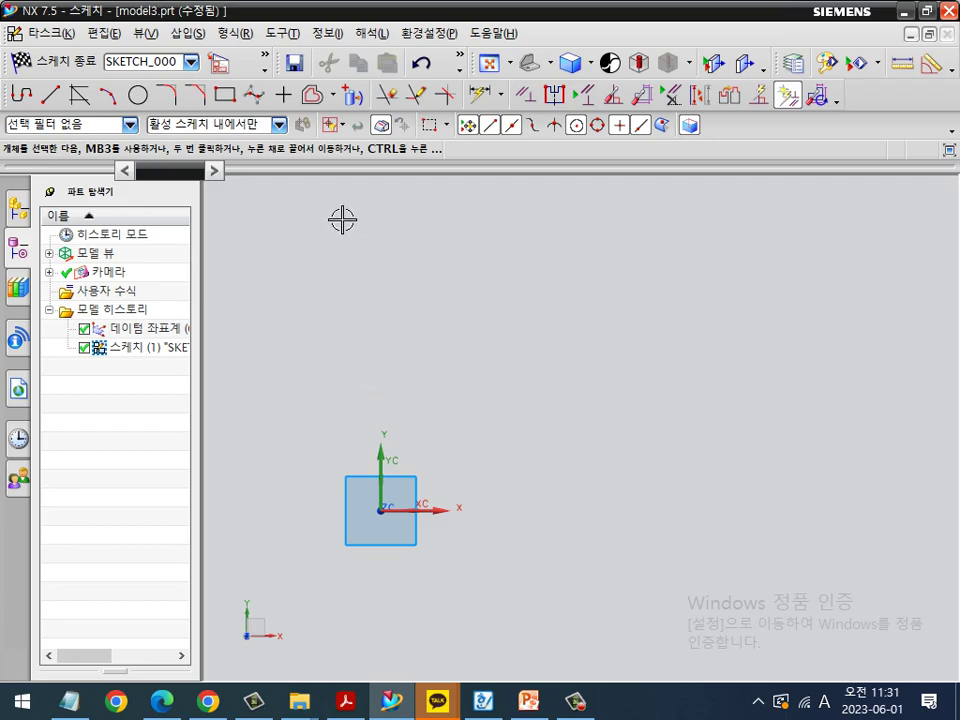
{"action": "left_click_drag", "start_coordinate": [302, 76], "coordinate": [299, 140]}
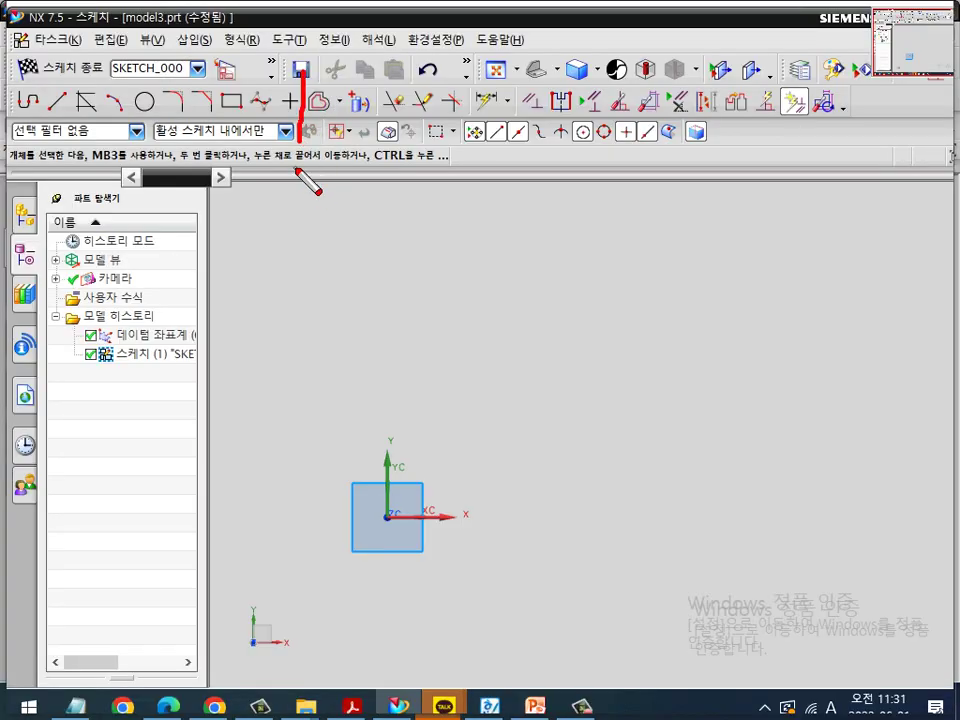
{"action": "left_click_drag", "start_coordinate": [462, 70], "coordinate": [475, 145]}
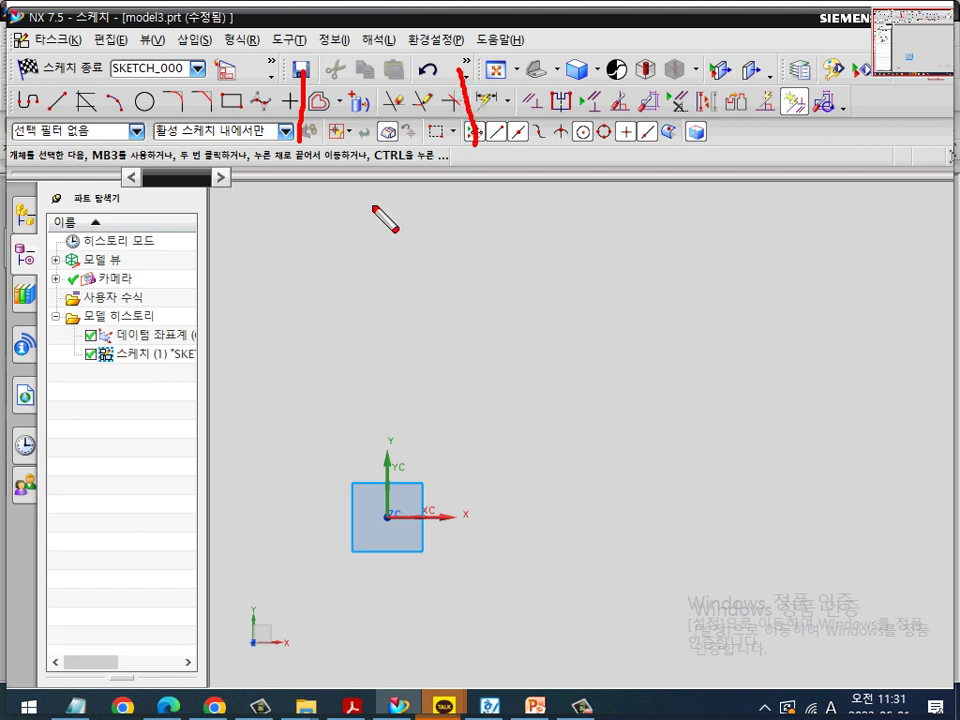
{"action": "key", "text": "Escape"}
{"action": "mouse_move", "coordinate": [30, 135]}
{"action": "left_mouse_down"}
{"action": "mouse_move", "coordinate": [229, 140]}
{"action": "mouse_move", "coordinate": [289, 105]}
{"action": "mouse_move", "coordinate": [282, 86]}
{"action": "left_mouse_up"}
{"action": "key", "text": "Escape"}
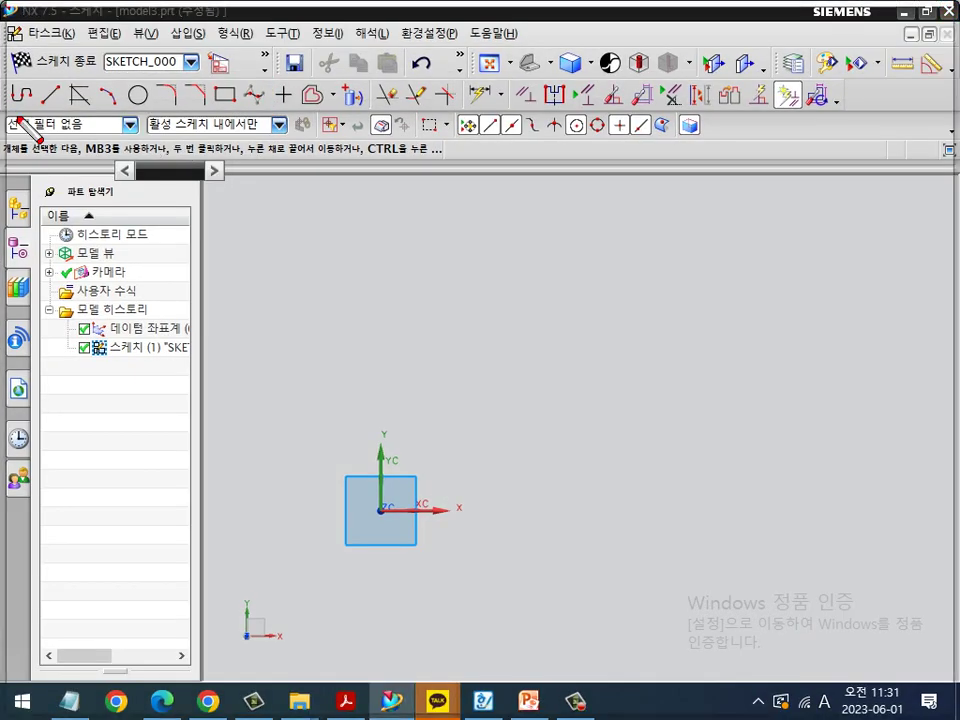
{"action": "mouse_move", "coordinate": [10, 106]}
{"action": "left_mouse_down"}
{"action": "mouse_move", "coordinate": [320, 137]}
{"action": "mouse_move", "coordinate": [298, 80]}
{"action": "mouse_move", "coordinate": [55, 79]}
{"action": "mouse_move", "coordinate": [9, 115]}
{"action": "left_mouse_up"}
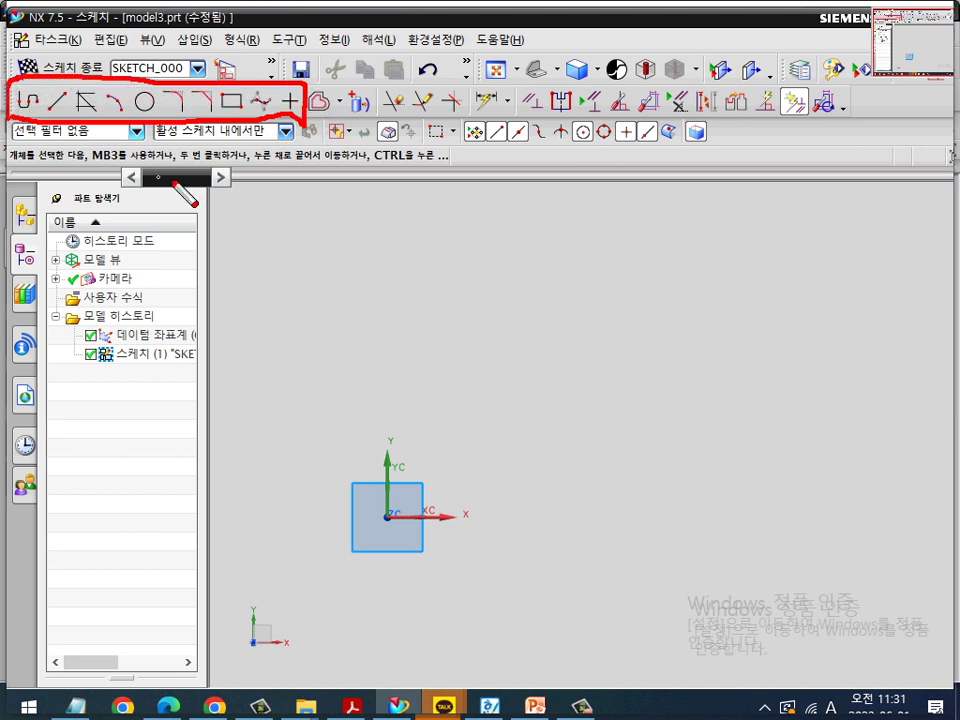
{"action": "left_click_drag", "start_coordinate": [234, 123], "coordinate": [372, 332]}
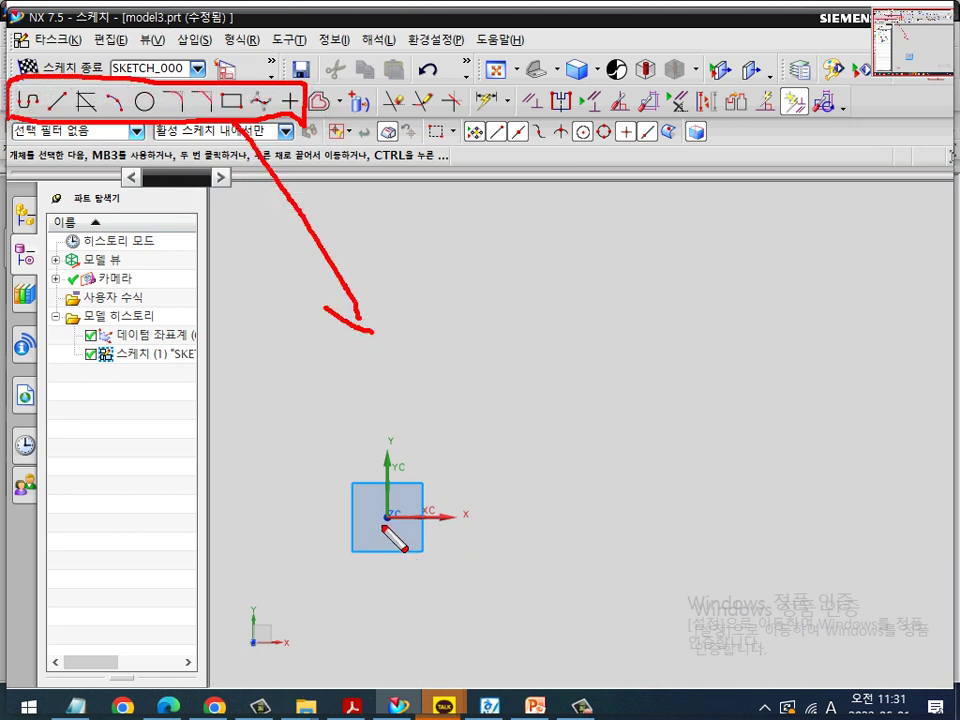
{"action": "mouse_move", "coordinate": [384, 521]}
{"action": "left_mouse_down"}
{"action": "mouse_move", "coordinate": [671, 516]}
{"action": "mouse_move", "coordinate": [636, 212]}
{"action": "mouse_move", "coordinate": [394, 213]}
{"action": "mouse_move", "coordinate": [385, 490]}
{"action": "left_mouse_up"}
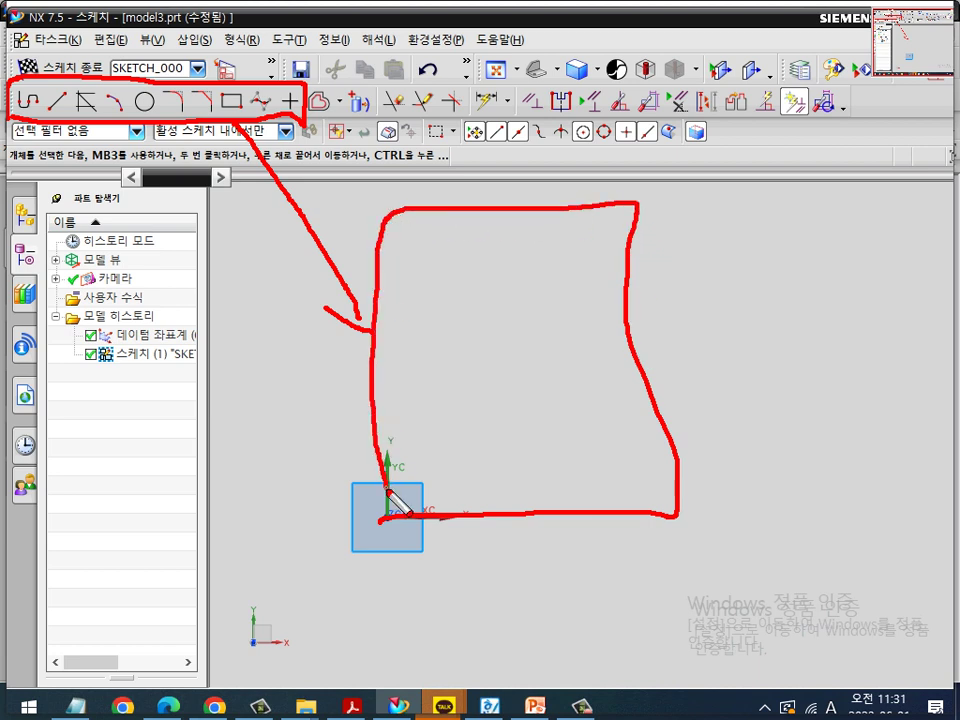
{"action": "mouse_move", "coordinate": [381, 320]}
{"action": "left_mouse_down"}
{"action": "mouse_move", "coordinate": [467, 248]}
{"action": "mouse_move", "coordinate": [643, 429]}
{"action": "mouse_move", "coordinate": [409, 285]}
{"action": "left_mouse_up"}
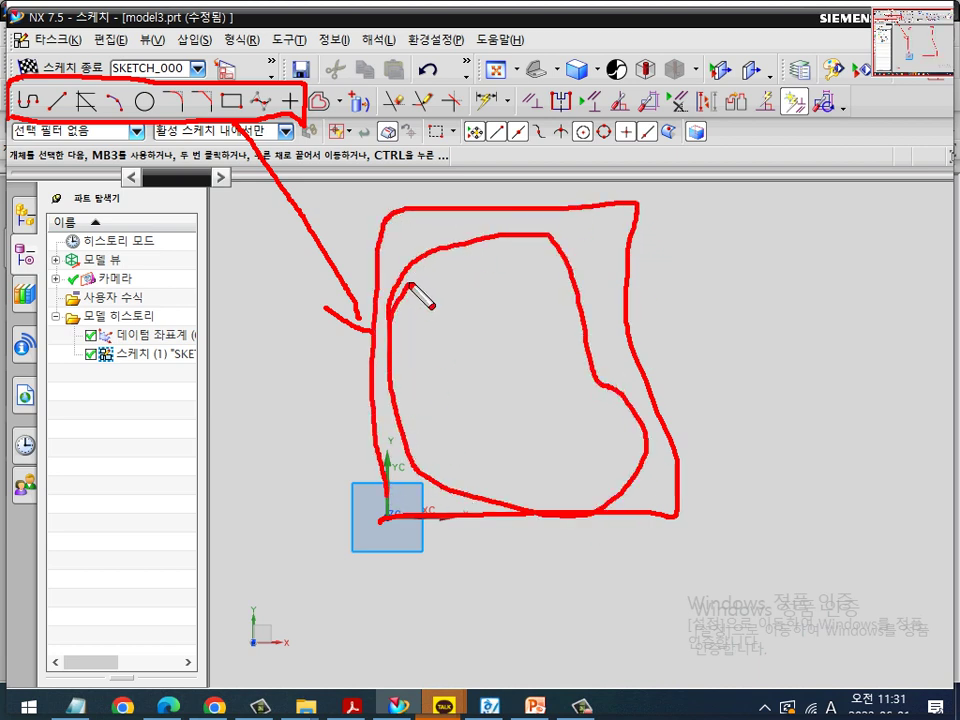
{"action": "mouse_move", "coordinate": [483, 408]}
{"action": "left_mouse_down"}
{"action": "mouse_move", "coordinate": [553, 394]}
{"action": "mouse_move", "coordinate": [485, 405]}
{"action": "left_mouse_up"}
{"action": "mouse_move", "coordinate": [213, 182]}
{"action": "left_mouse_down"}
{"action": "mouse_move", "coordinate": [272, 285]}
{"action": "mouse_move", "coordinate": [255, 328]}
{"action": "left_mouse_up"}
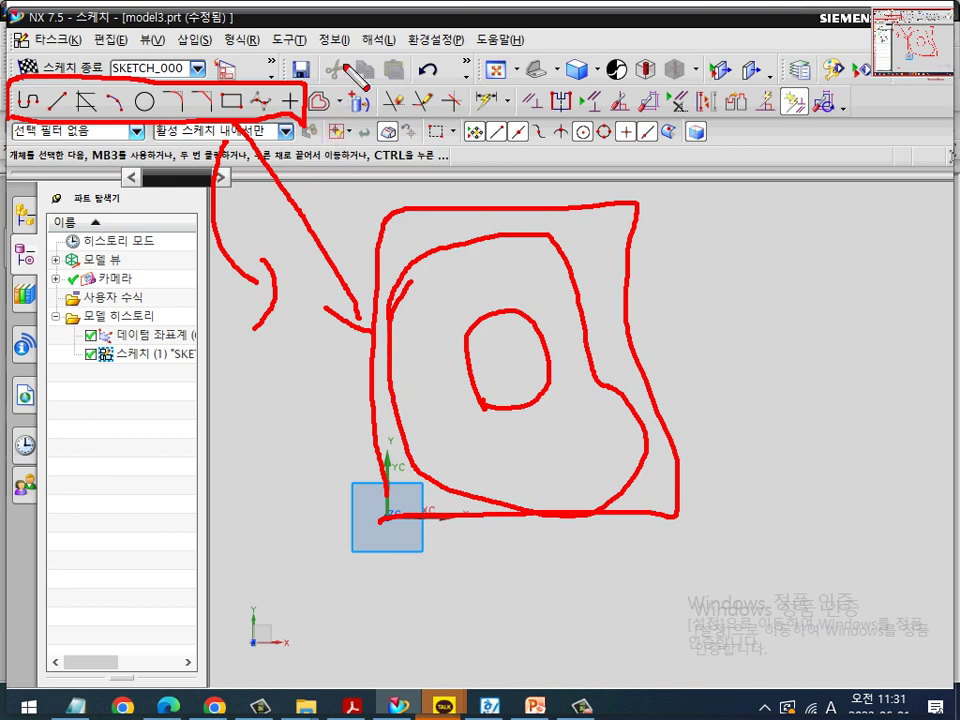
{"action": "left_click_drag", "start_coordinate": [352, 38], "coordinate": [265, 171]}
{"action": "key", "text": "Escape"}
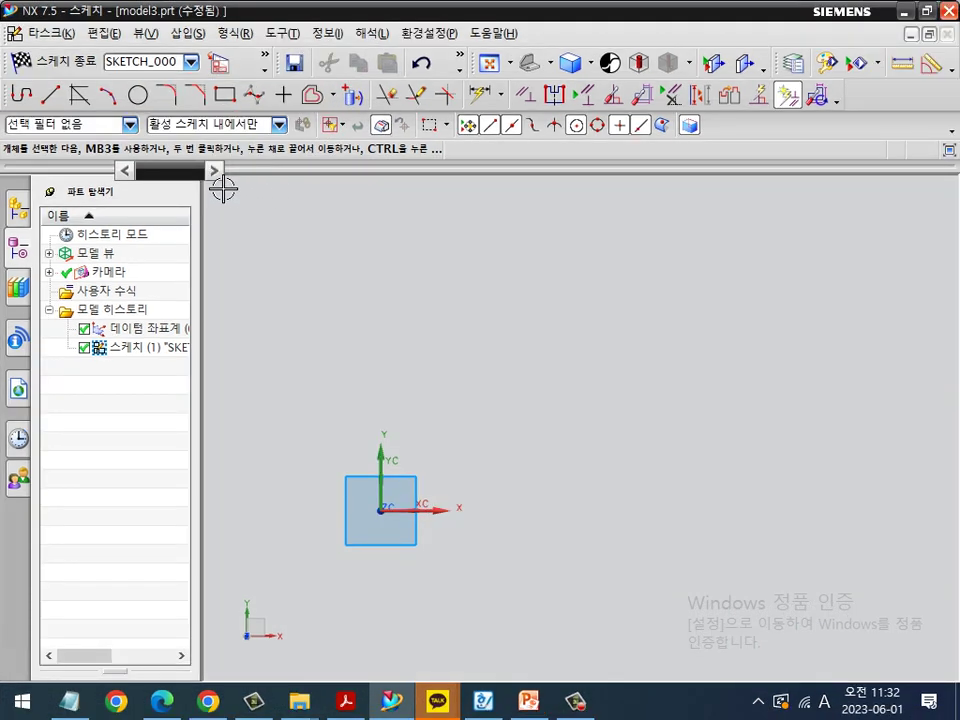
{"action": "key", "text": "ctrl+2"}
{"action": "left_click_drag", "start_coordinate": [22, 120], "coordinate": [304, 116]}
{"action": "left_click_drag", "start_coordinate": [307, 55], "coordinate": [307, 205]}
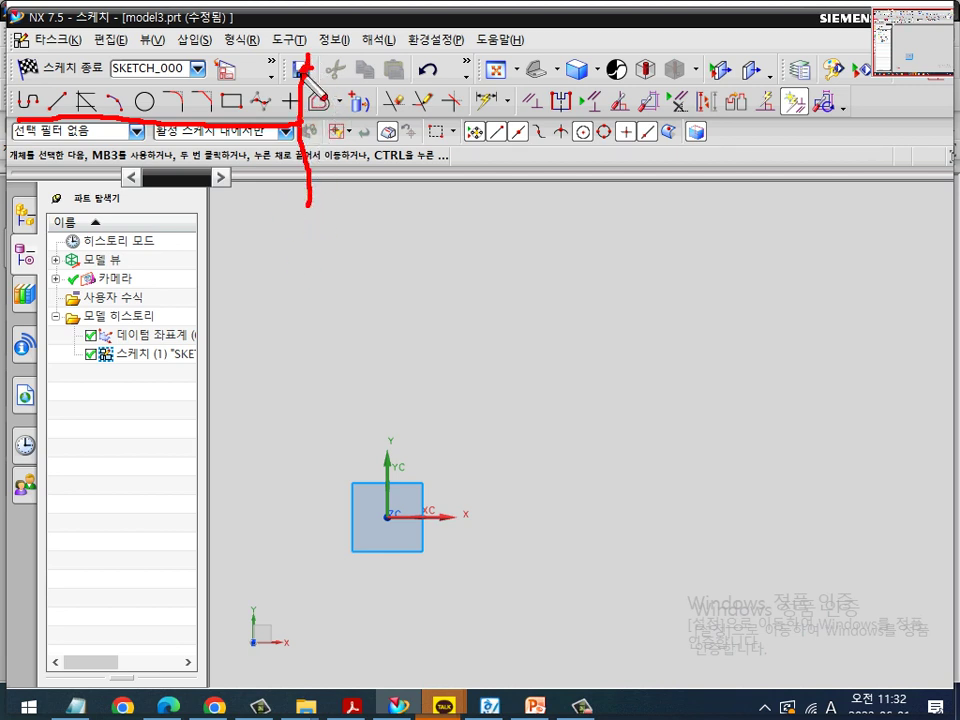
{"action": "left_click_drag", "start_coordinate": [301, 68], "coordinate": [304, 163]}
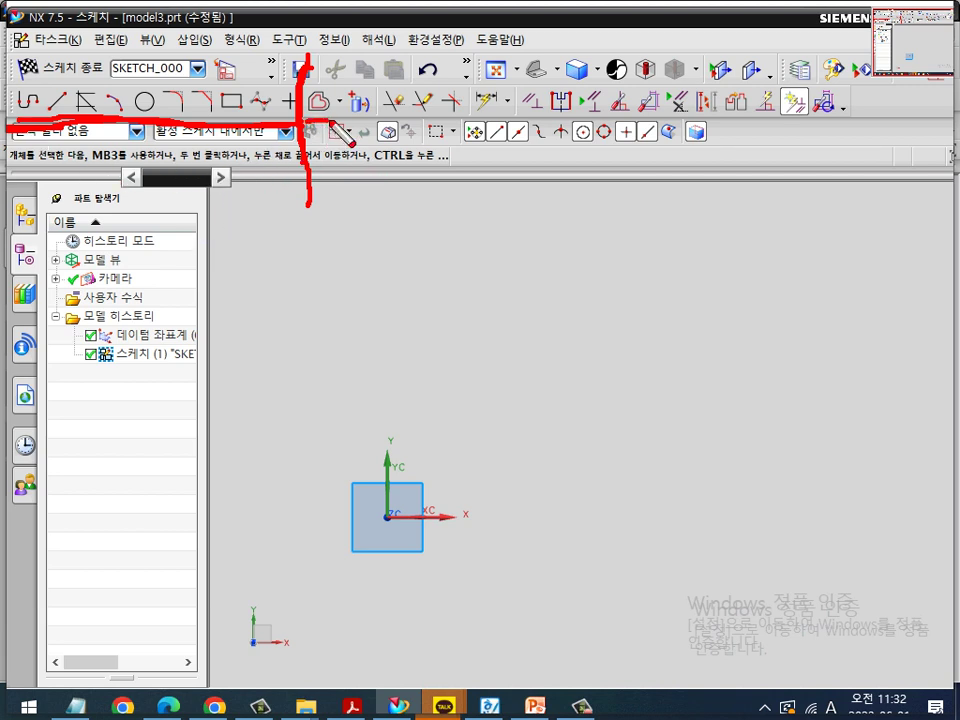
{"action": "left_click_drag", "start_coordinate": [380, 122], "coordinate": [454, 124]}
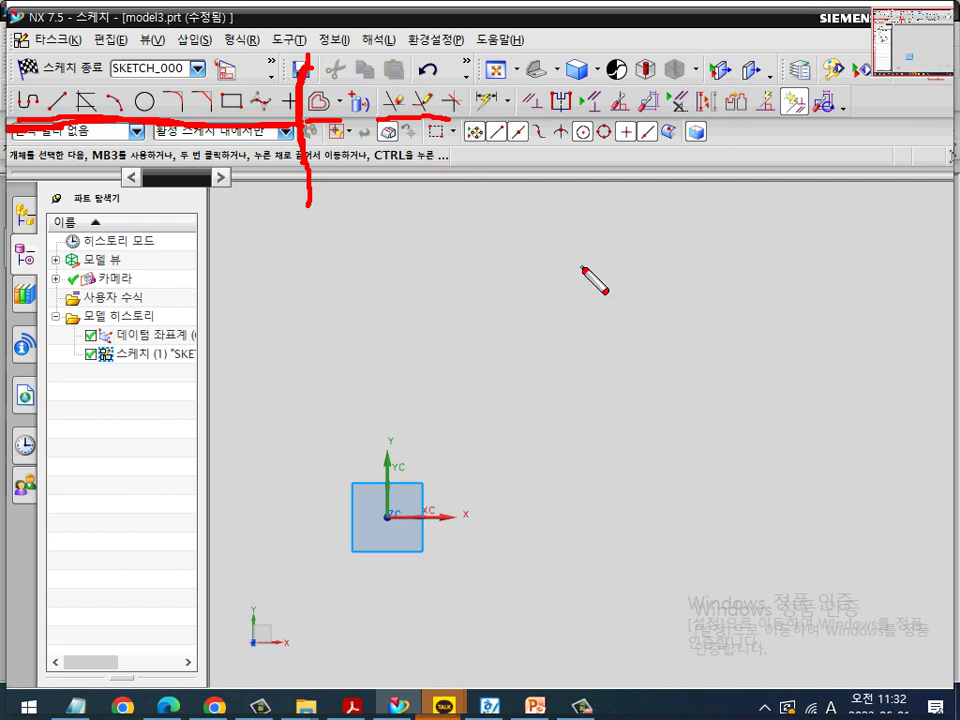